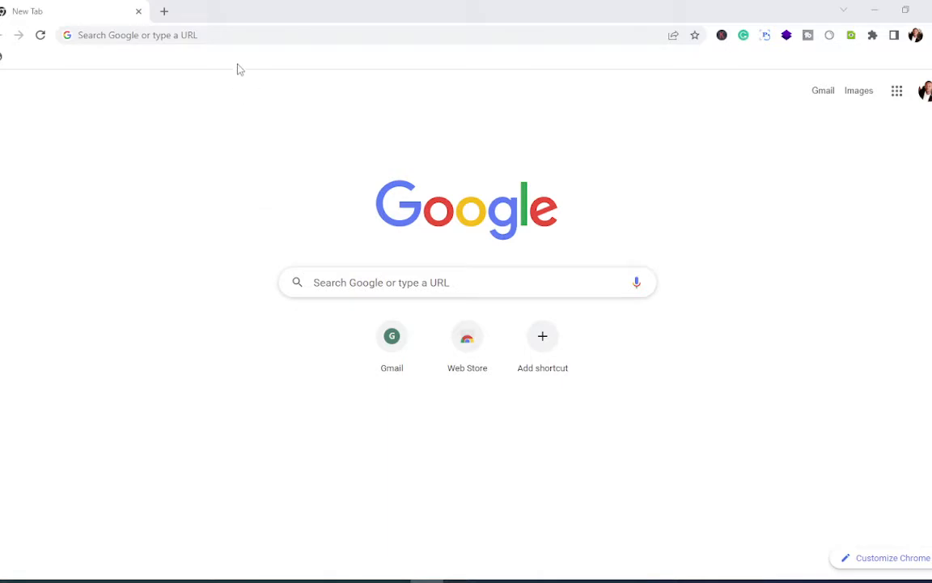
Step: Remove four old entries from the address bar's search history suggestions
{"action": "left_click", "coordinate": [239, 36]}
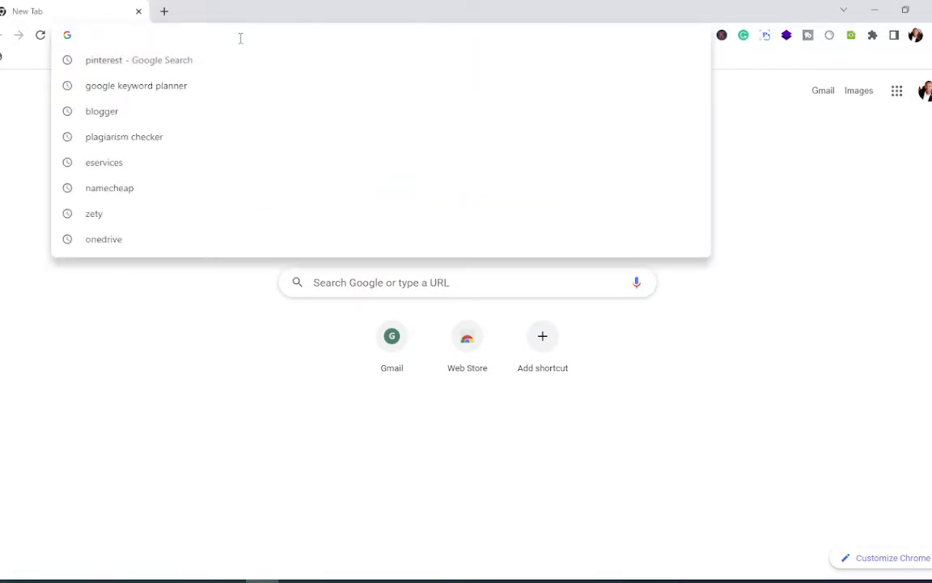
{"action": "left_click", "coordinate": [697, 61]}
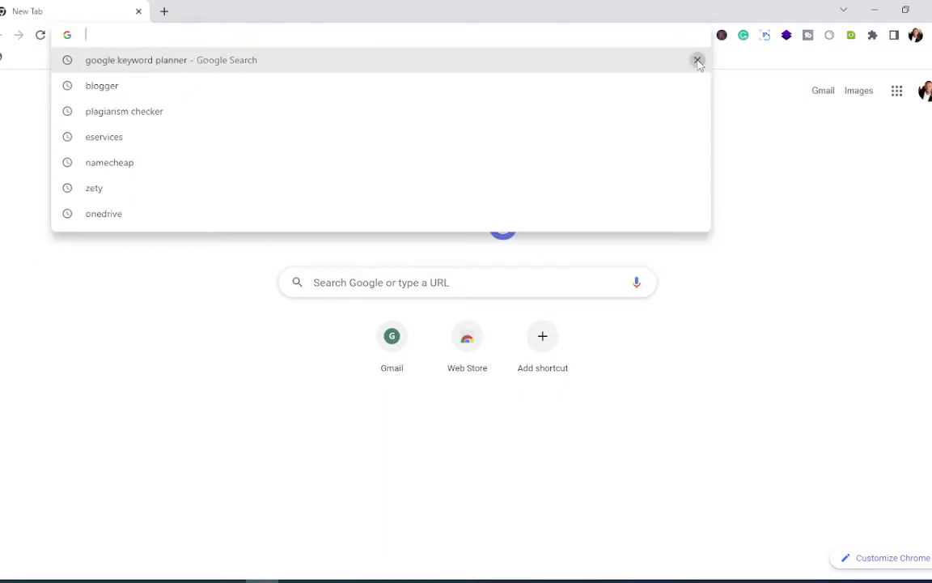
{"action": "left_click", "coordinate": [697, 61]}
{"action": "left_click", "coordinate": [697, 60]}
{"action": "left_click", "coordinate": [696, 60]}
{"action": "left_click", "coordinate": [697, 61]}
{"action": "left_click", "coordinate": [696, 60]}
{"action": "left_click", "coordinate": [697, 61]}
{"action": "left_click", "coordinate": [697, 61]}
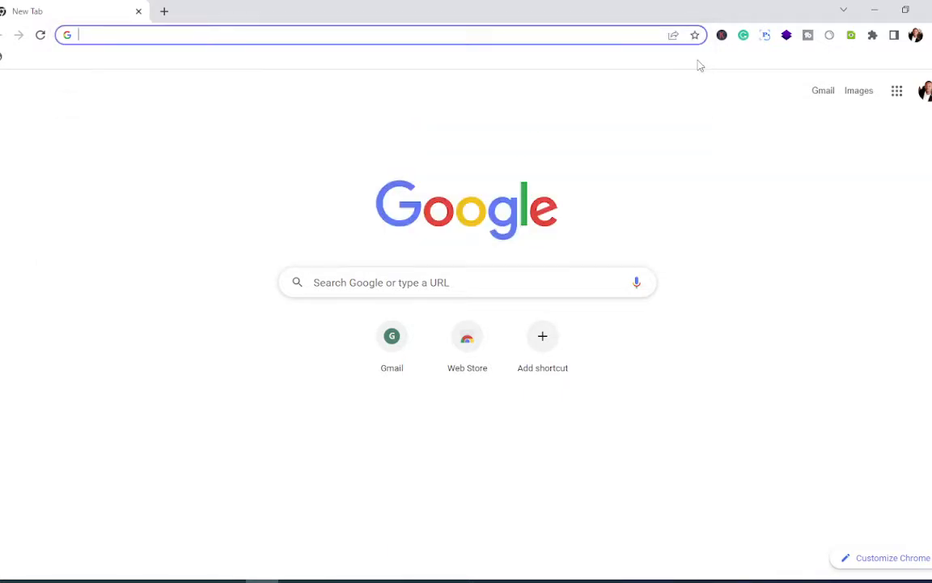
Step: Search Google for 'XAMPP'
{"action": "left_click", "coordinate": [267, 40]}
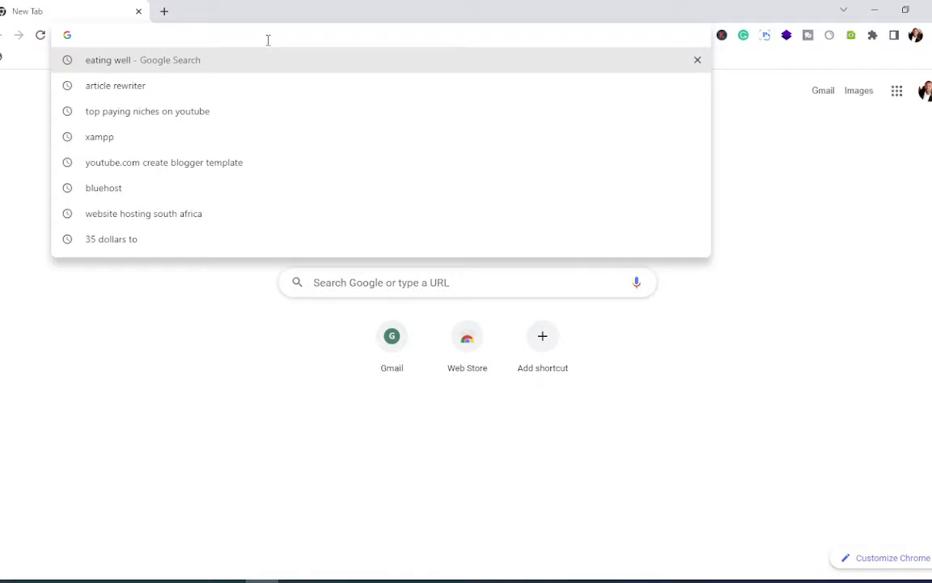
{"action": "type", "text": "XAM"}
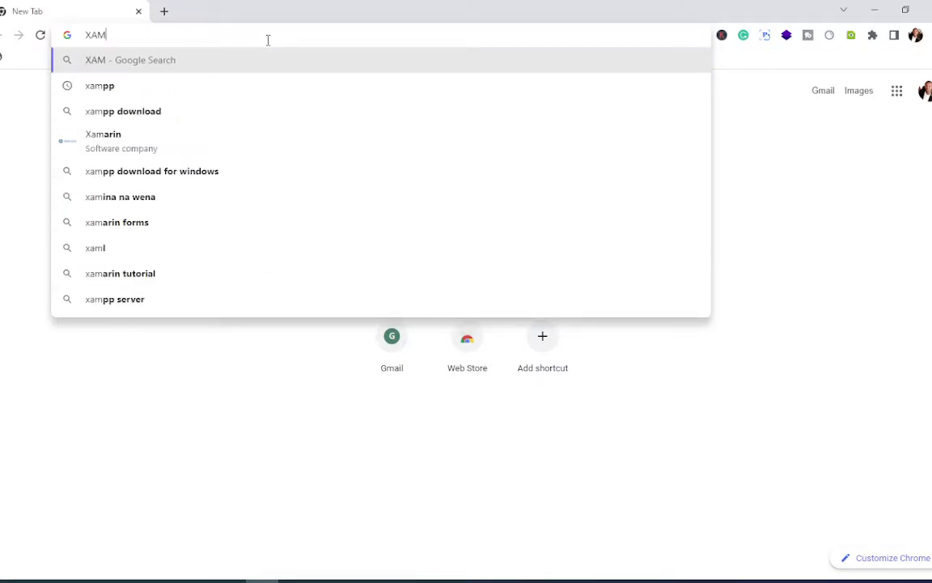
{"action": "type", "text": "PP"}
{"action": "key", "text": "Return"}
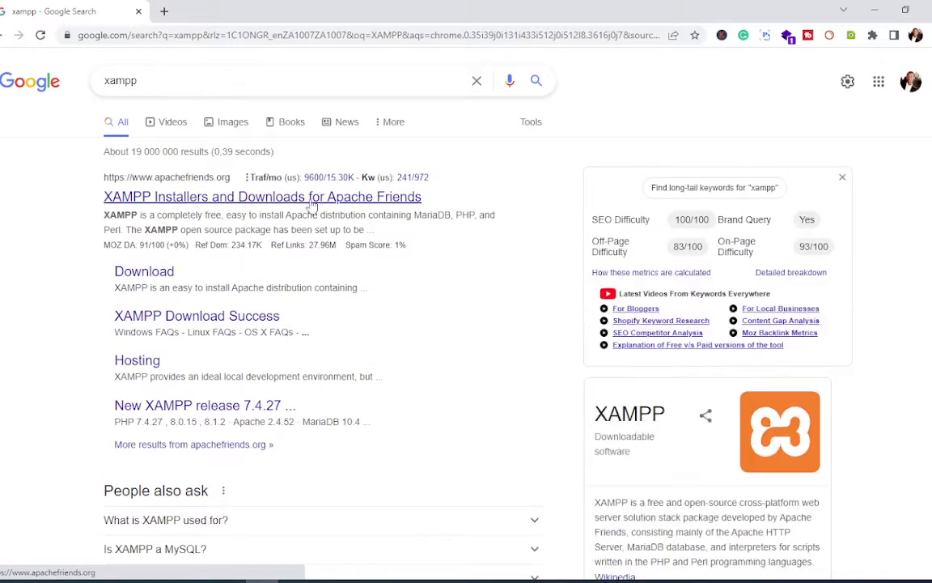
Step: Download the 64-bit XAMPP for Windows installer from the Apache Friends download page
{"action": "left_click", "coordinate": [156, 278]}
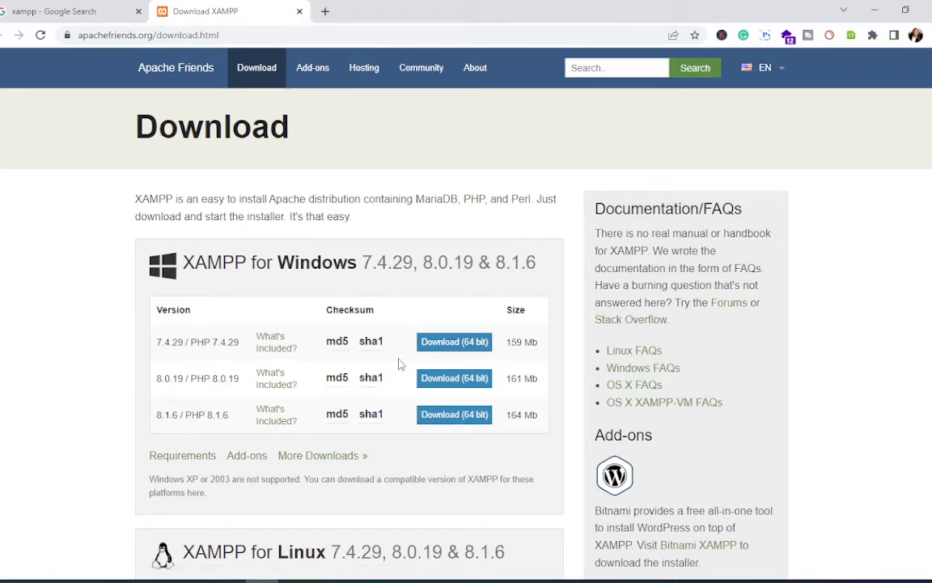
{"action": "left_click", "coordinate": [453, 349]}
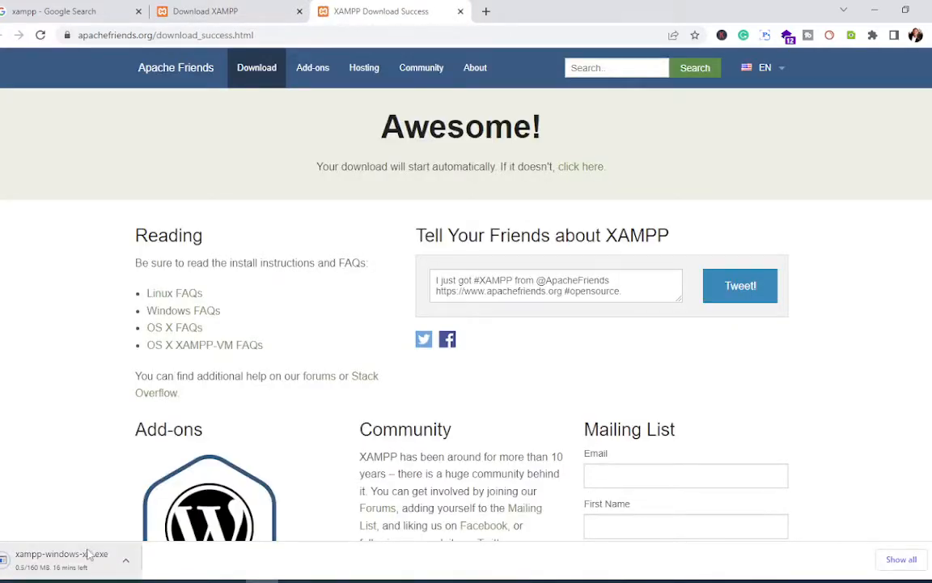
Step: In a new tab, search Google for 'WORDPRESS' and open the WordPress.com result
{"action": "left_click", "coordinate": [489, 15]}
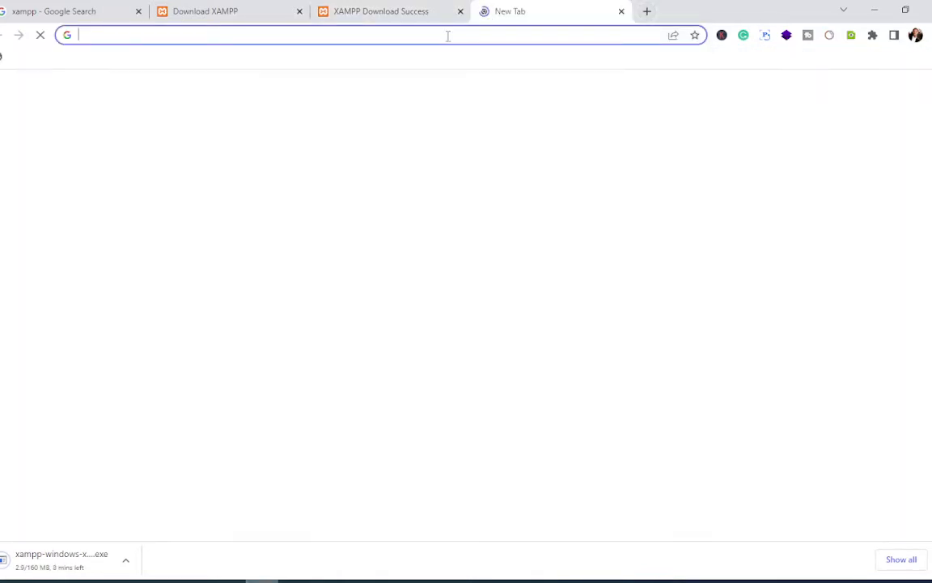
{"action": "type", "text": "WO"}
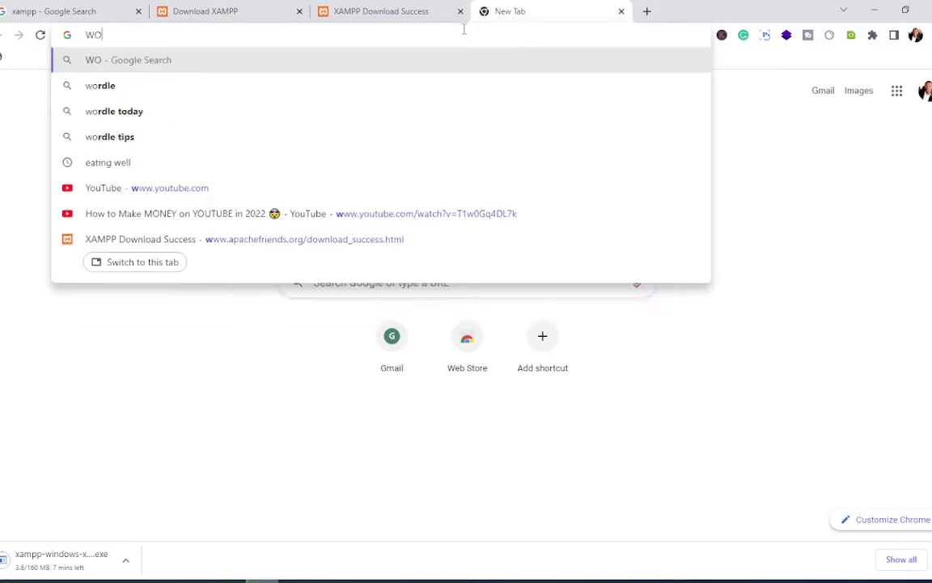
{"action": "type", "text": "RDPRE"}
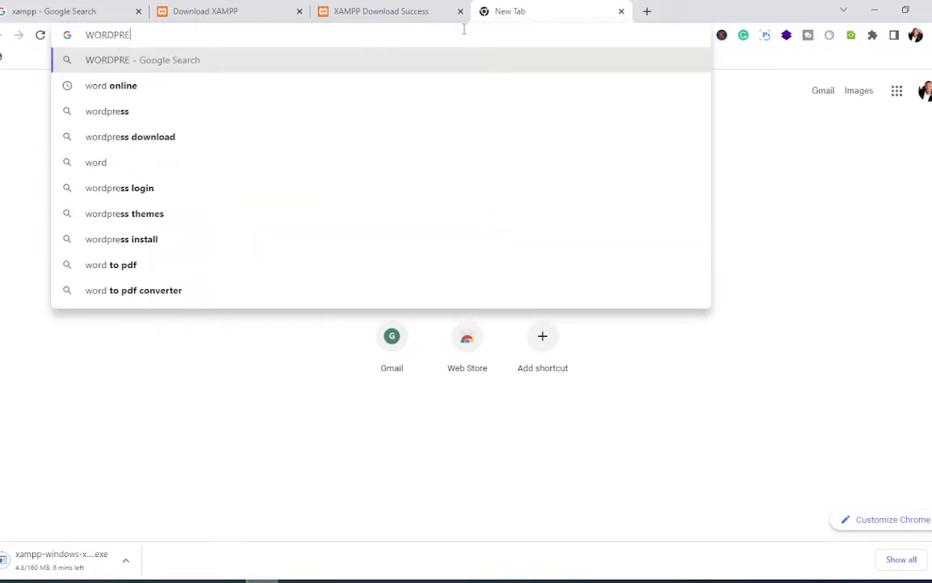
{"action": "type", "text": "SS"}
{"action": "key", "text": "Return"}
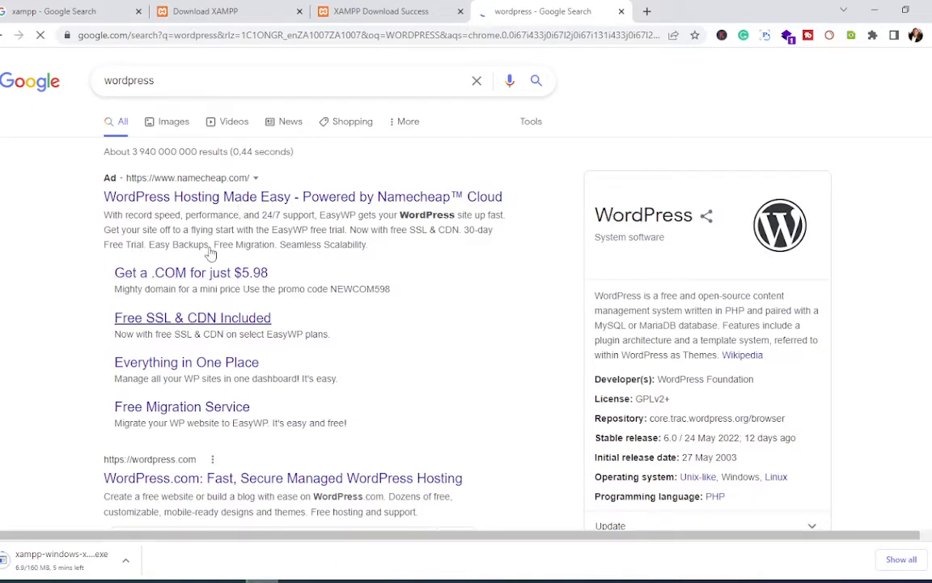
{"action": "scroll", "coordinate": [224, 325], "scroll_direction": "down", "scroll_amount": 3}
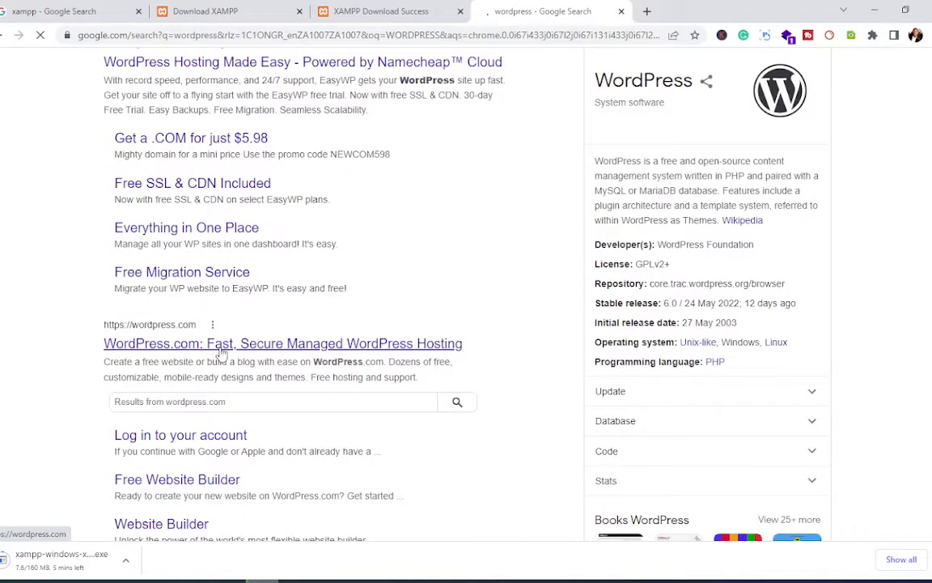
{"action": "left_click", "coordinate": [220, 348]}
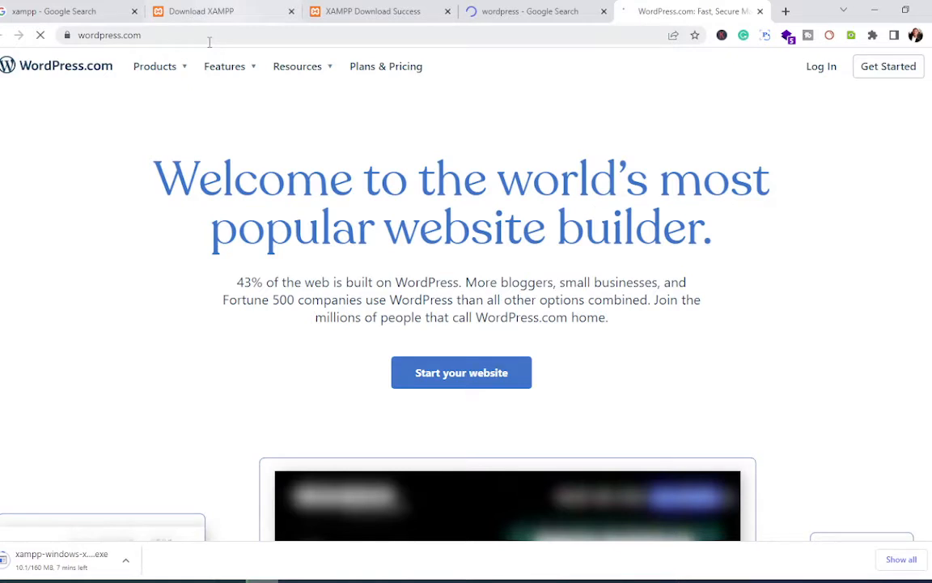
Step: Change the address from wordpress.com to wordpress.org and go to Get WordPress
{"action": "left_click", "coordinate": [209, 43]}
{"action": "key", "text": "BackSpace"}
{"action": "key", "text": "BackSpace"}
{"action": "key", "text": "BackSpace"}
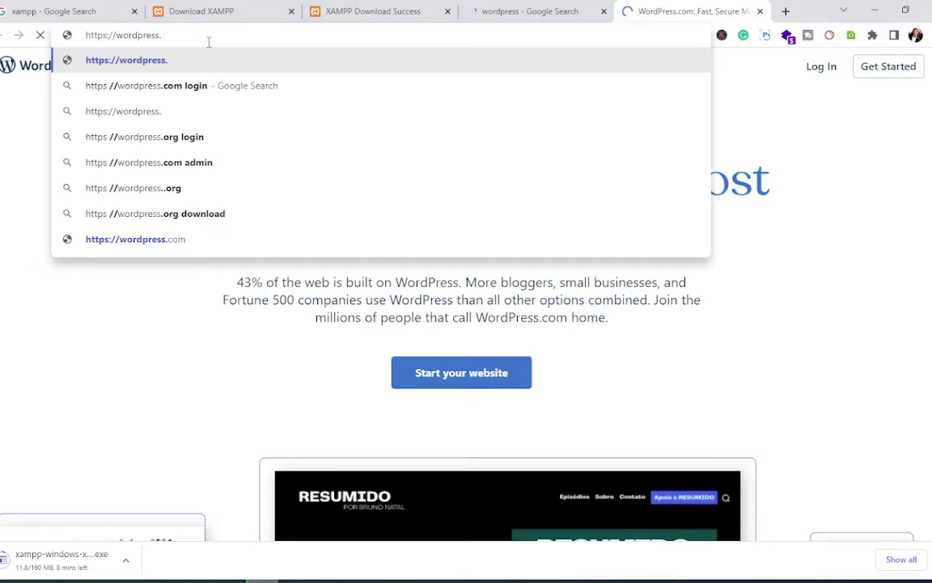
{"action": "type", "text": "org"}
{"action": "key", "text": "Return"}
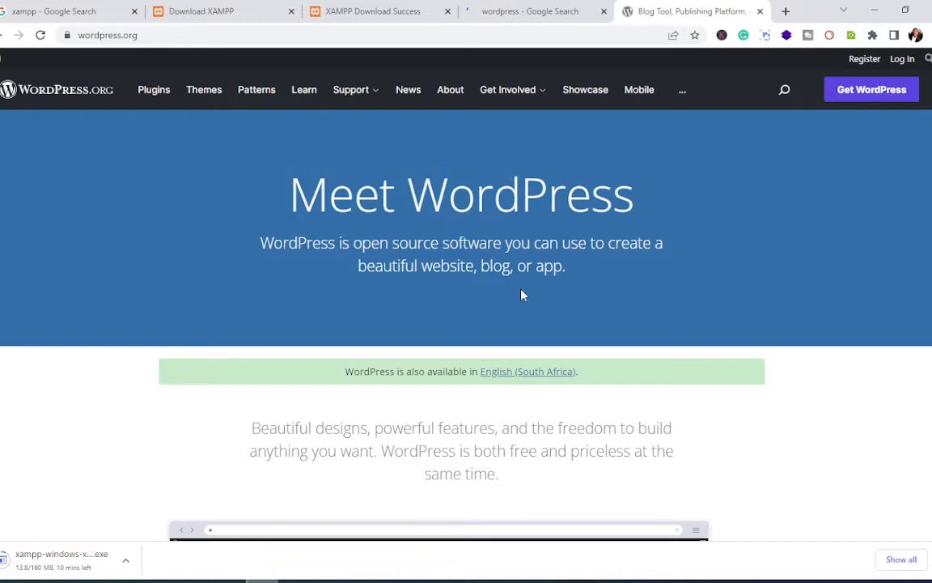
{"action": "left_click", "coordinate": [872, 89]}
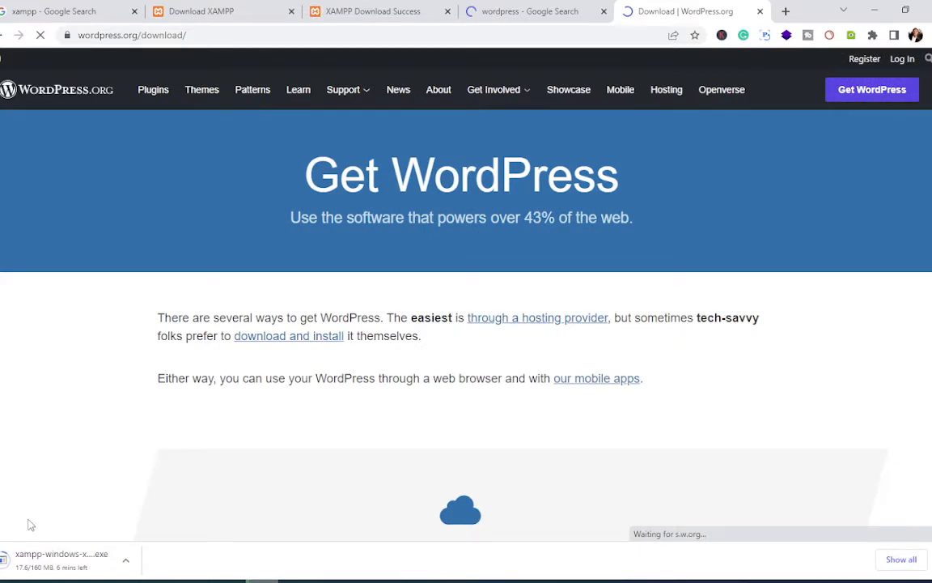
Step: Download the WordPress 6.0 zip and dismiss the Hooray! popup
{"action": "scroll", "coordinate": [293, 389], "scroll_direction": "down", "scroll_amount": 1}
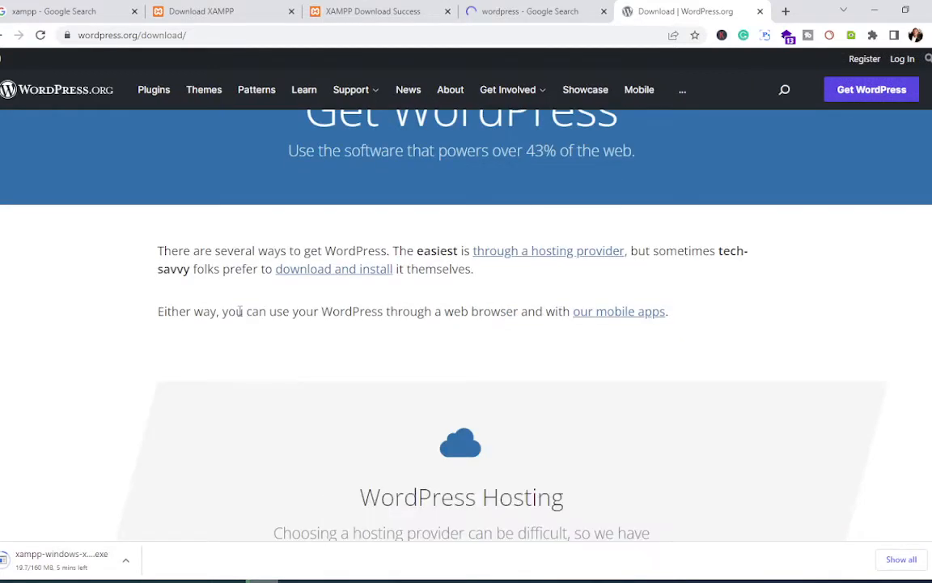
{"action": "scroll", "coordinate": [429, 397], "scroll_direction": "down", "scroll_amount": 3}
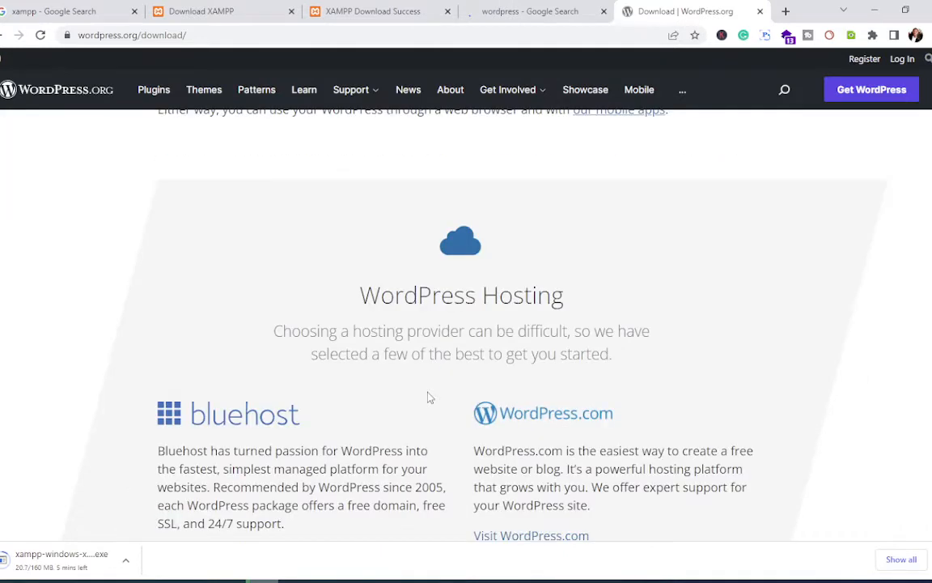
{"action": "scroll", "coordinate": [430, 397], "scroll_direction": "down", "scroll_amount": 5}
{"action": "scroll", "coordinate": [430, 397], "scroll_direction": "down", "scroll_amount": 2}
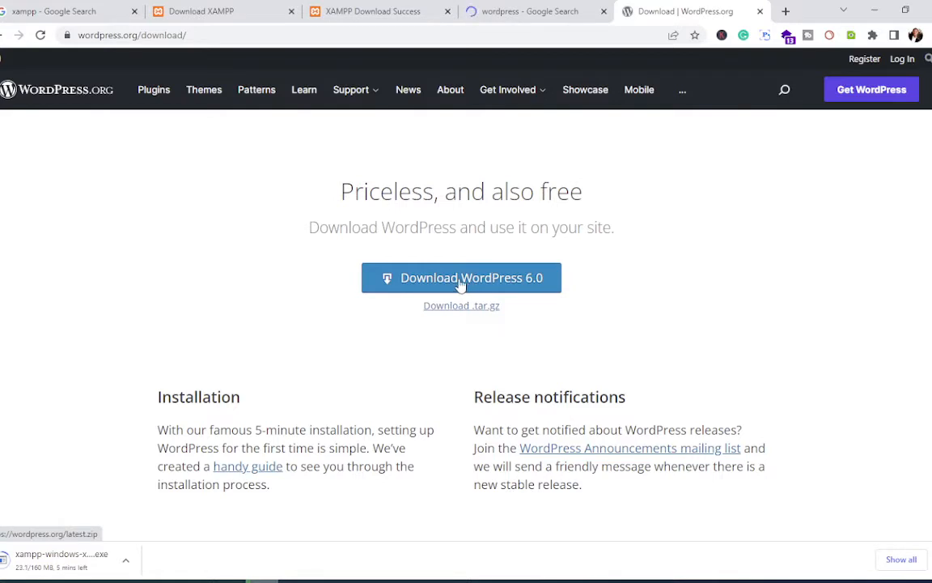
{"action": "left_click", "coordinate": [466, 284]}
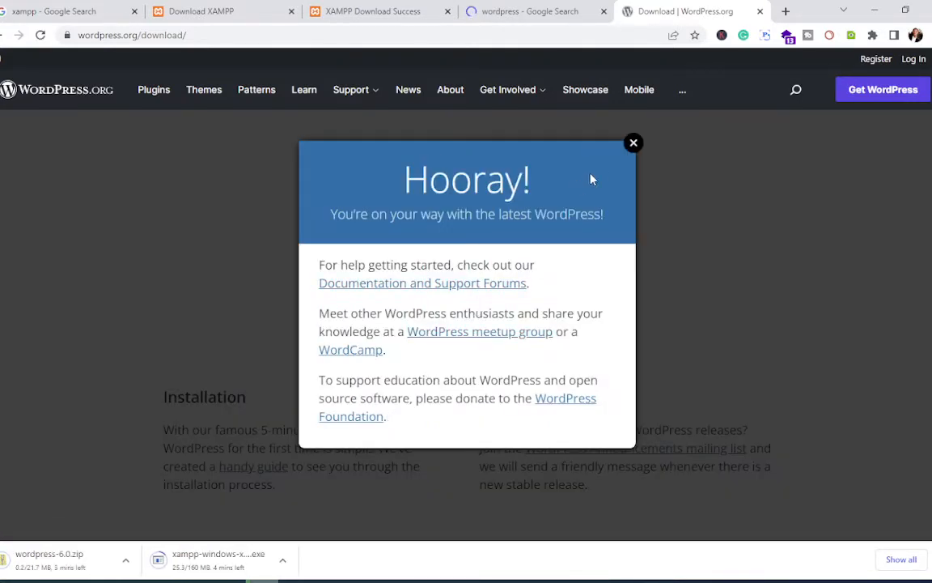
{"action": "left_click", "coordinate": [634, 144]}
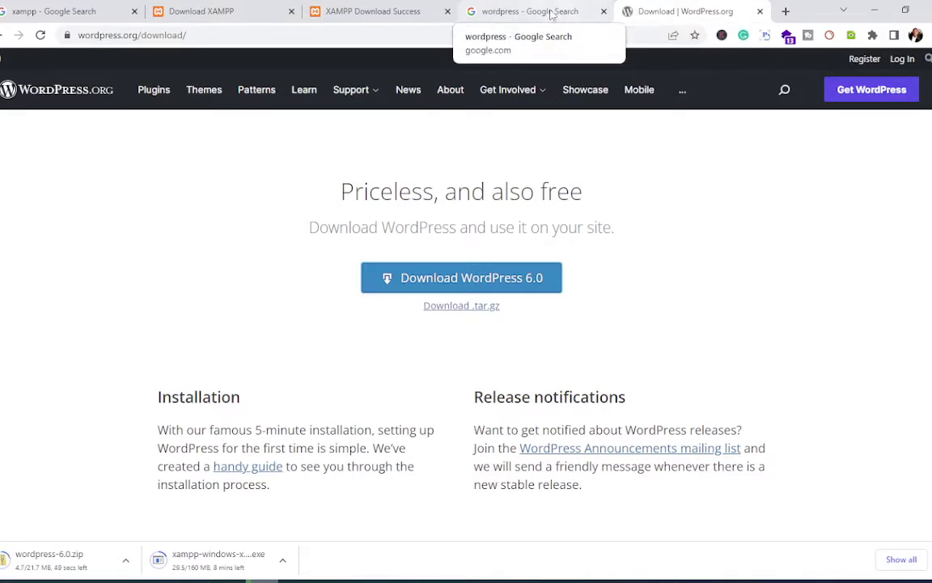
Step: Search Google for 'wordpress themes' and open the WordPress.com Themes result in a new tab
{"action": "left_click", "coordinate": [550, 14]}
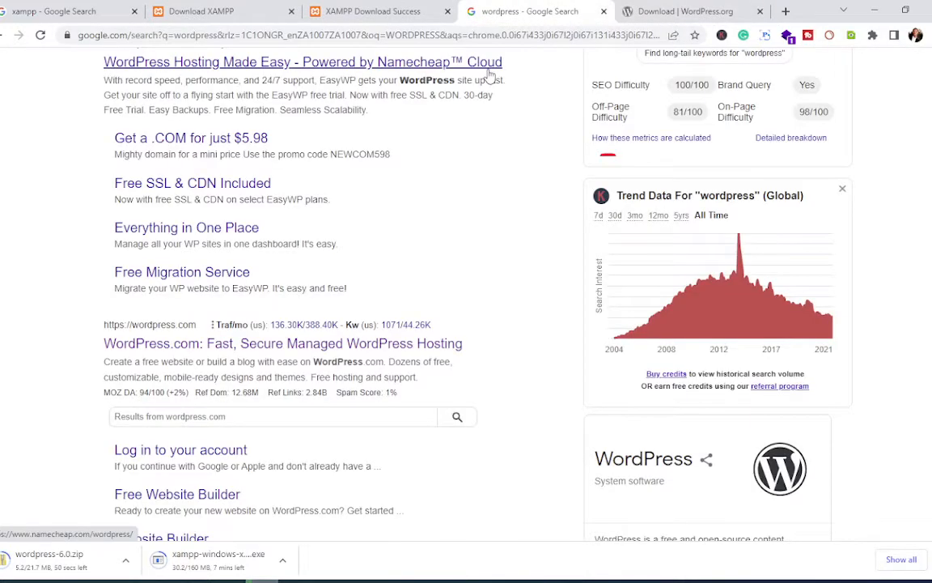
{"action": "left_click", "coordinate": [385, 35]}
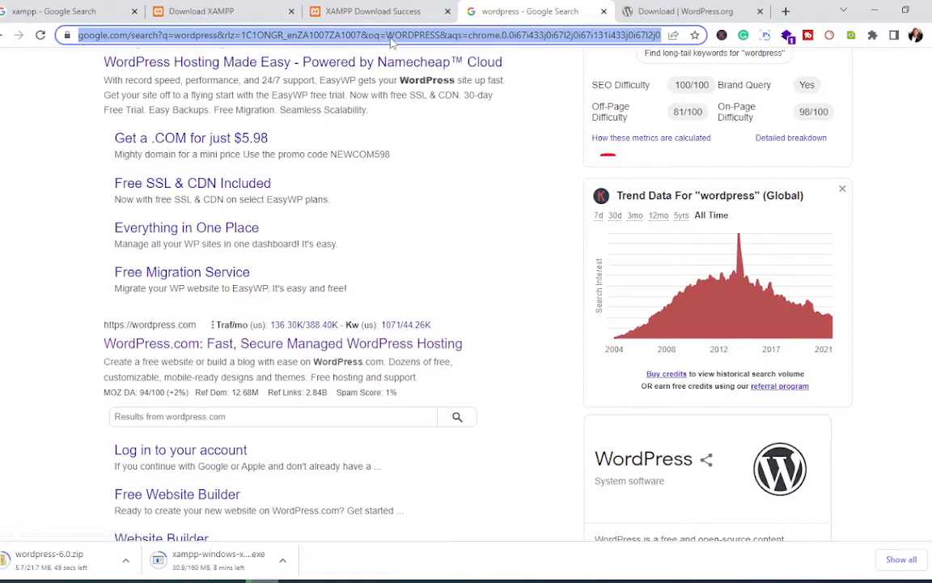
{"action": "type", "text": "WORPD"}
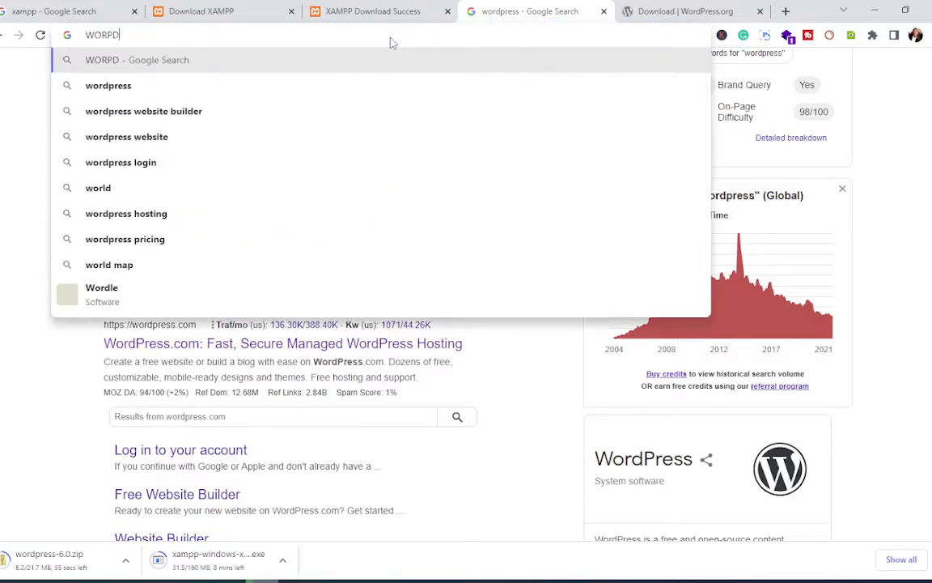
{"action": "key", "text": "BackSpace"}
{"action": "key", "text": "BackSpace"}
{"action": "type", "text": "DP"}
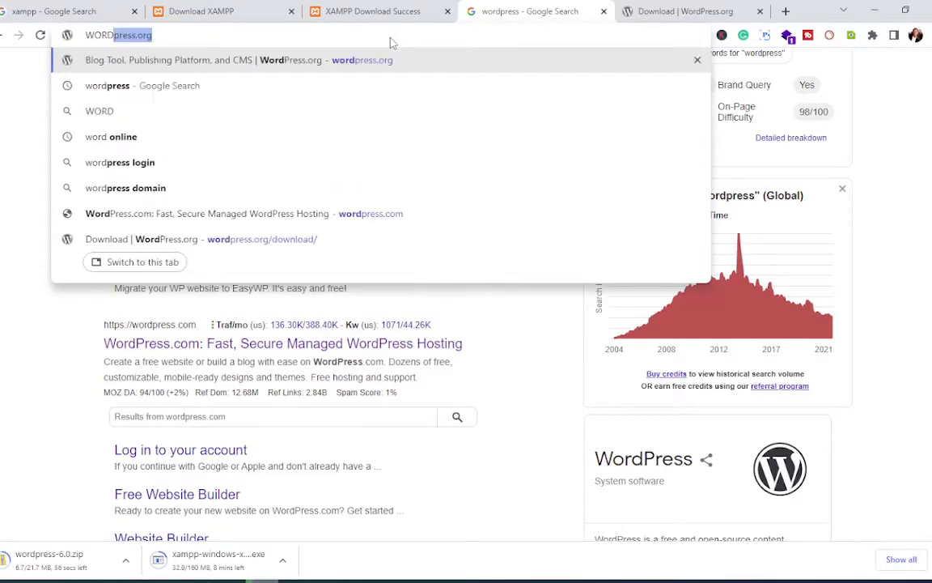
{"action": "type", "text": "RESS "}
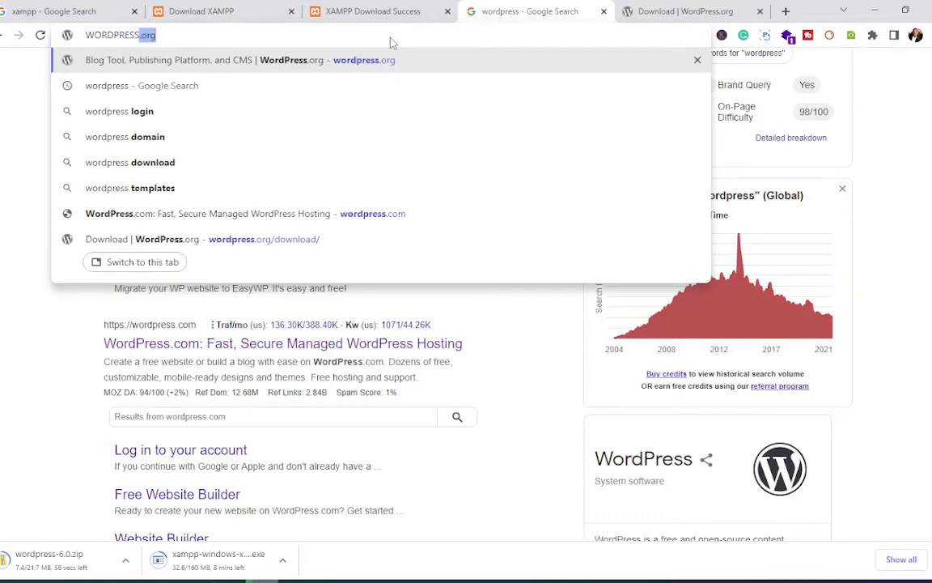
{"action": "type", "text": "THEMES"}
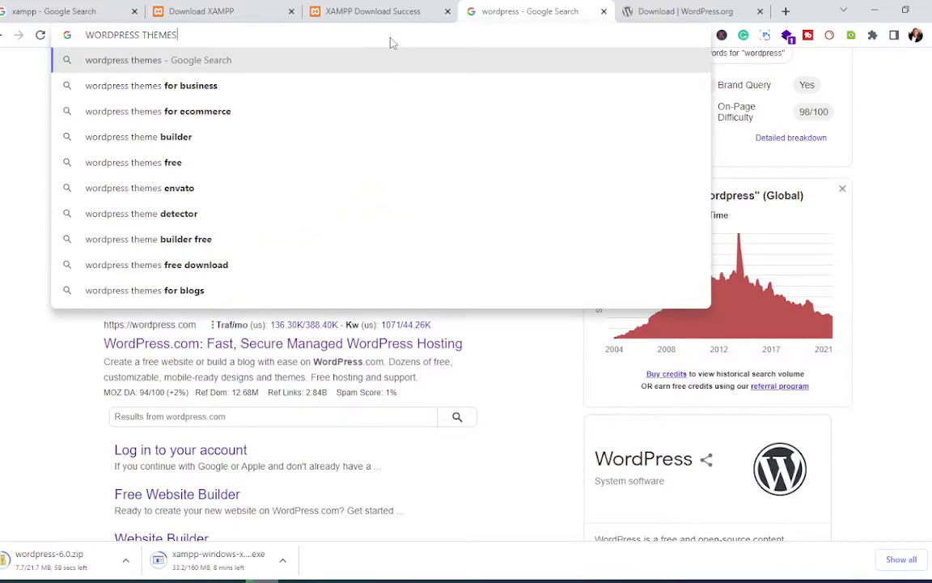
{"action": "key", "text": "Return"}
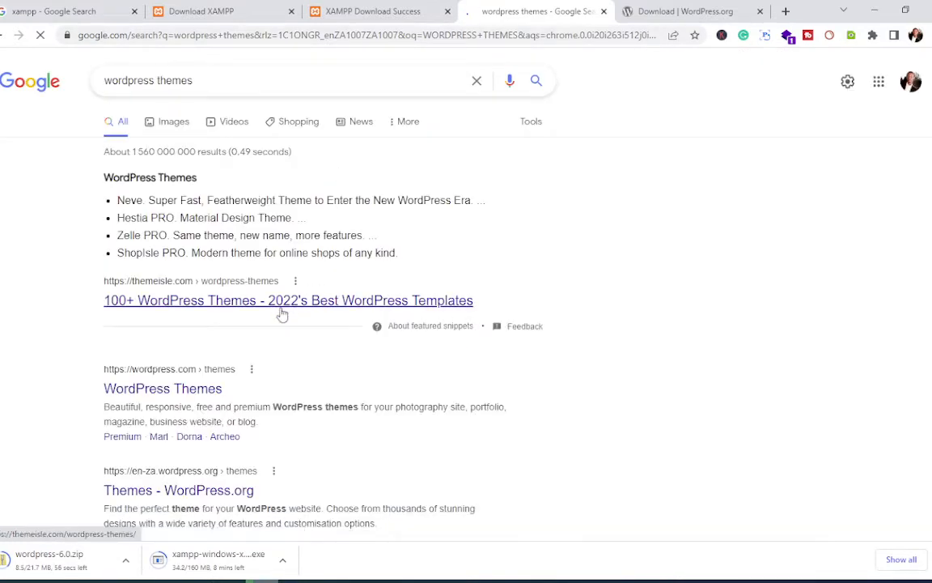
{"action": "scroll", "coordinate": [276, 316], "scroll_direction": "down", "scroll_amount": 1}
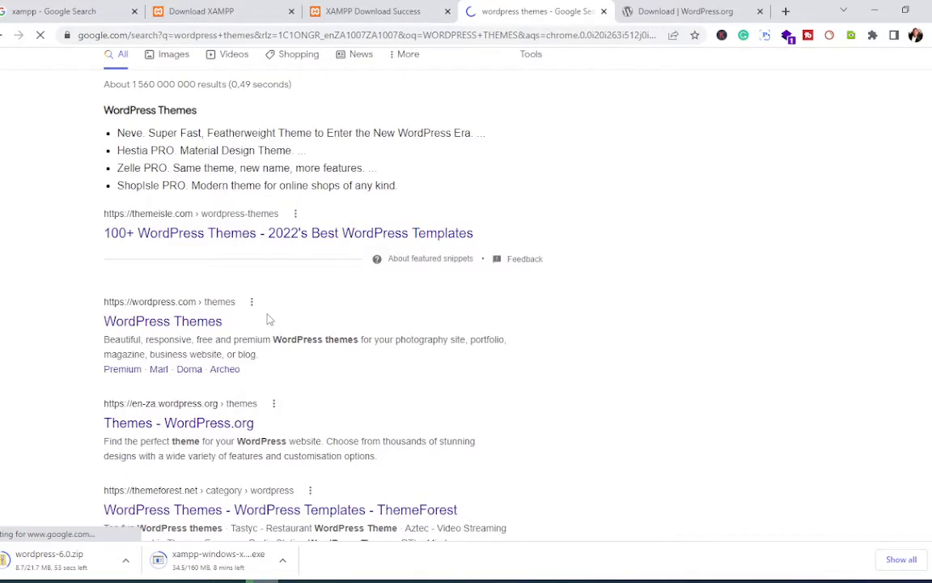
{"action": "left_click", "coordinate": [194, 321]}
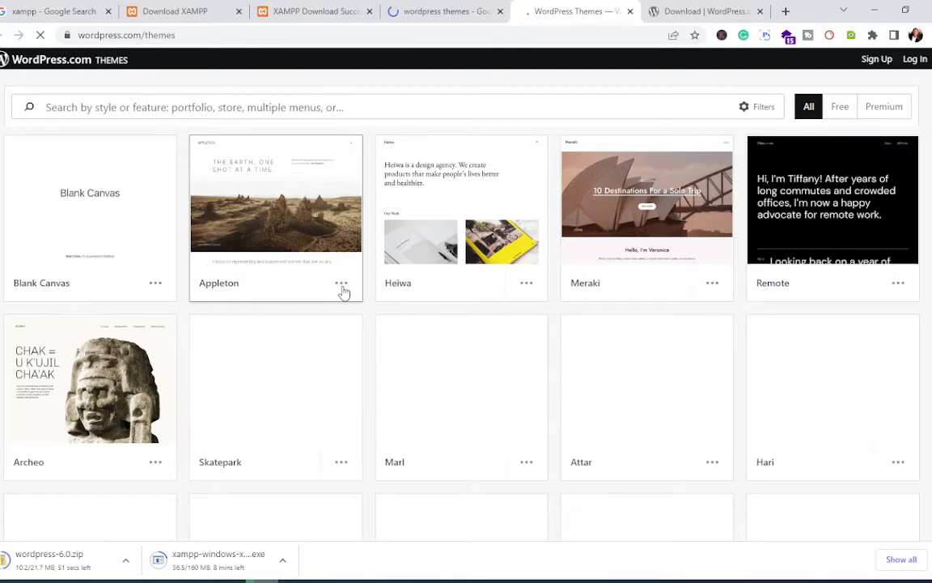
Step: Scroll through the theme gallery to the Winkel theme's download section
{"action": "scroll", "coordinate": [343, 291], "scroll_direction": "down", "scroll_amount": 2}
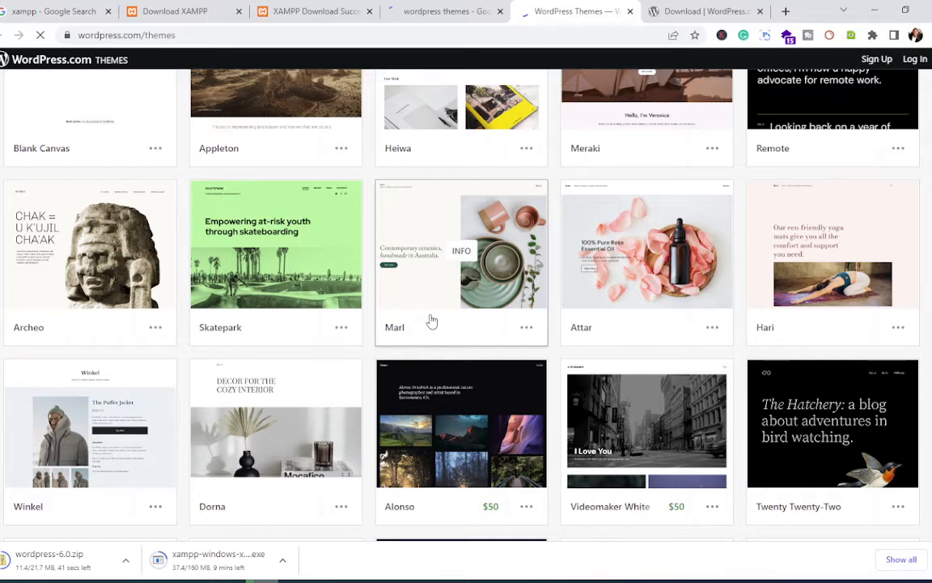
{"action": "scroll", "coordinate": [432, 322], "scroll_direction": "down", "scroll_amount": 3}
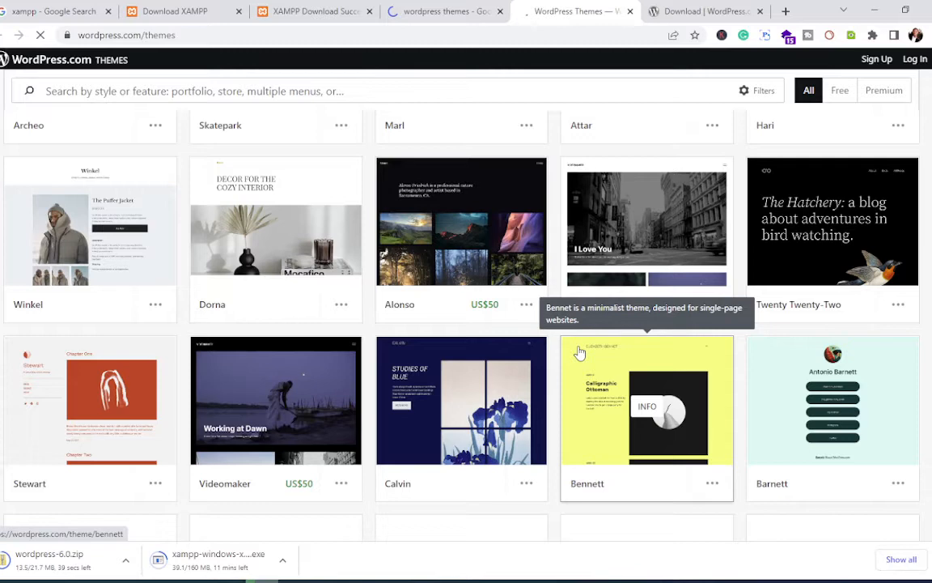
{"action": "scroll", "coordinate": [356, 336], "scroll_direction": "down", "scroll_amount": 1}
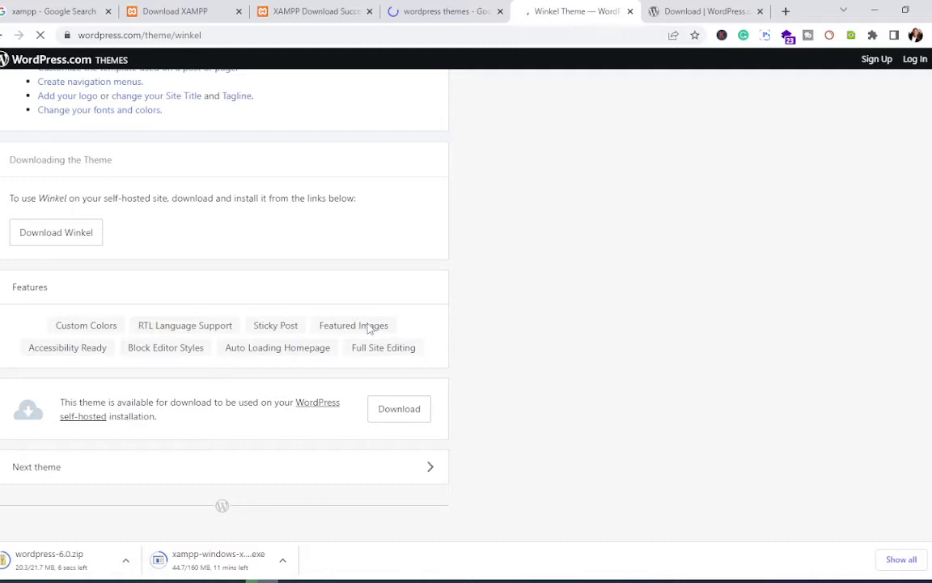
Step: Download the Winkel theme zip and cancel the in-progress XAMPP installer download
{"action": "left_click", "coordinate": [399, 409]}
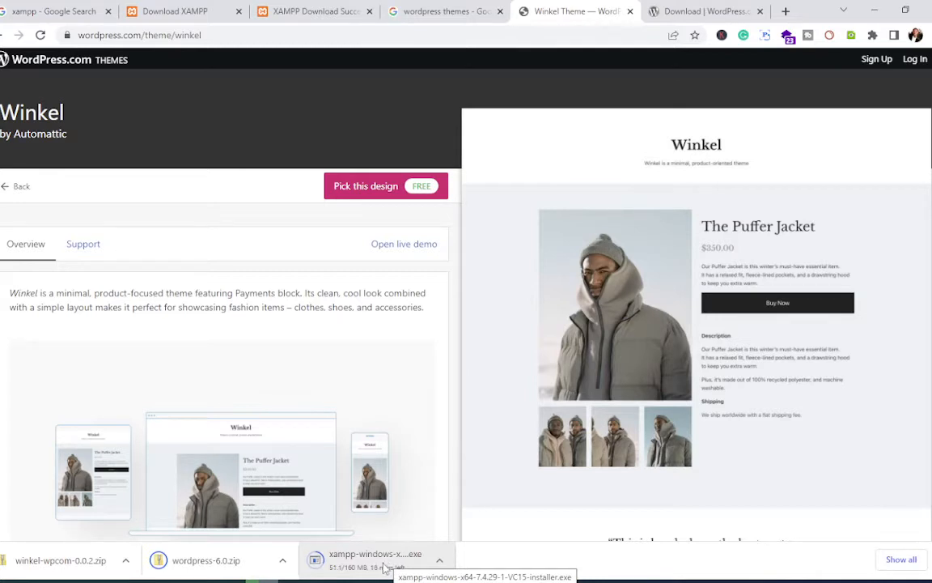
{"action": "right_click", "coordinate": [386, 567]}
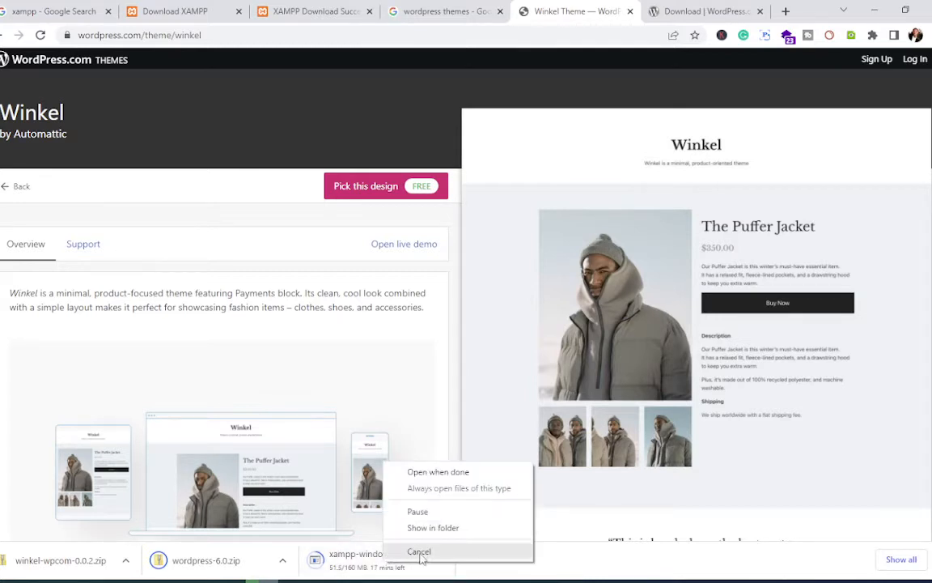
{"action": "left_click", "coordinate": [419, 552]}
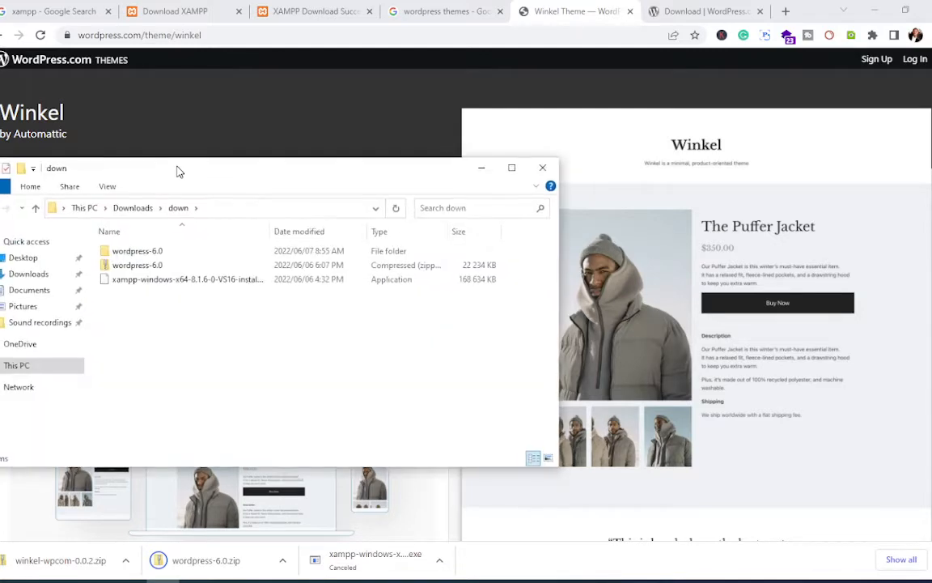
Step: Center the down folder window and launch the XAMPP installer from it
{"action": "left_click_drag", "start_coordinate": [178, 171], "coordinate": [416, 164]}
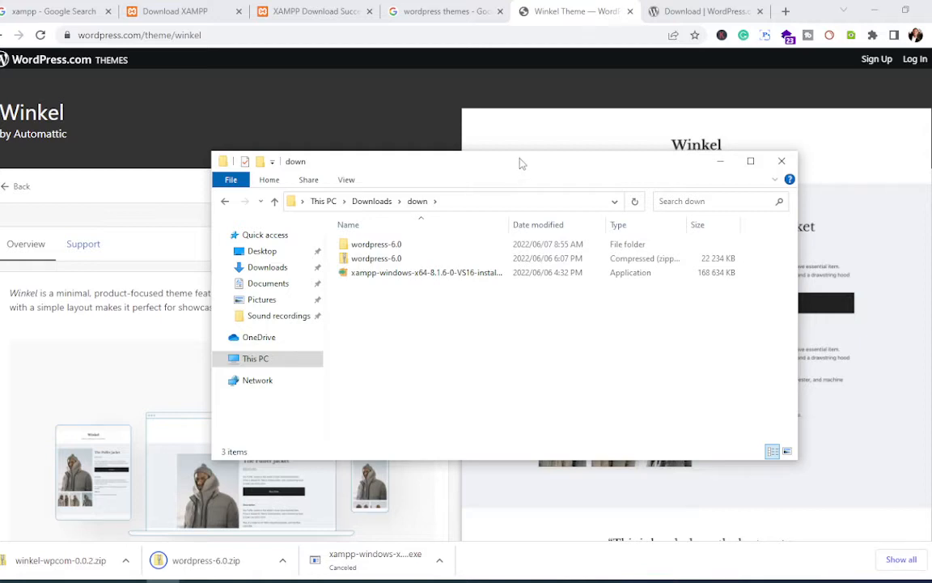
{"action": "left_click_drag", "start_coordinate": [520, 159], "coordinate": [0, 263]}
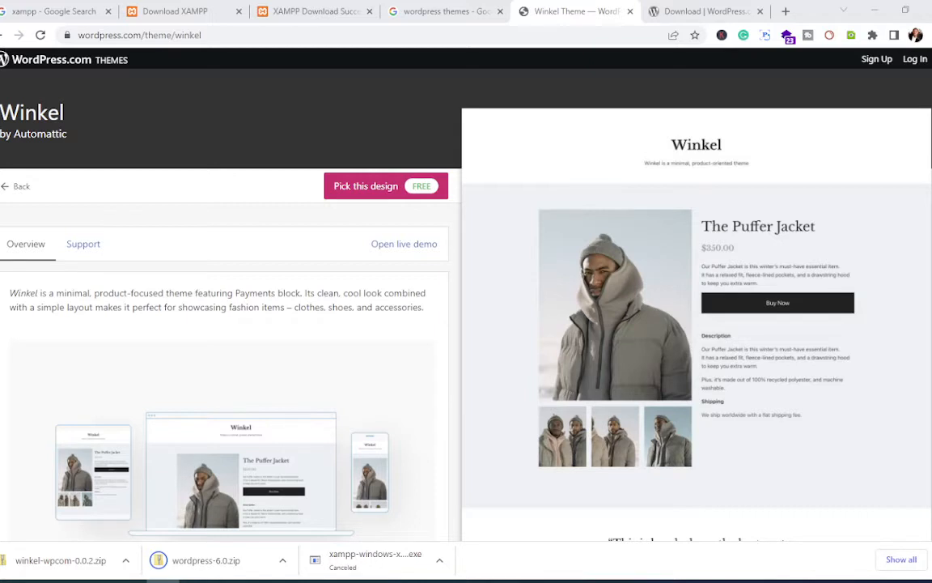
{"action": "left_click_drag", "start_coordinate": [156, 192], "coordinate": [437, 193]}
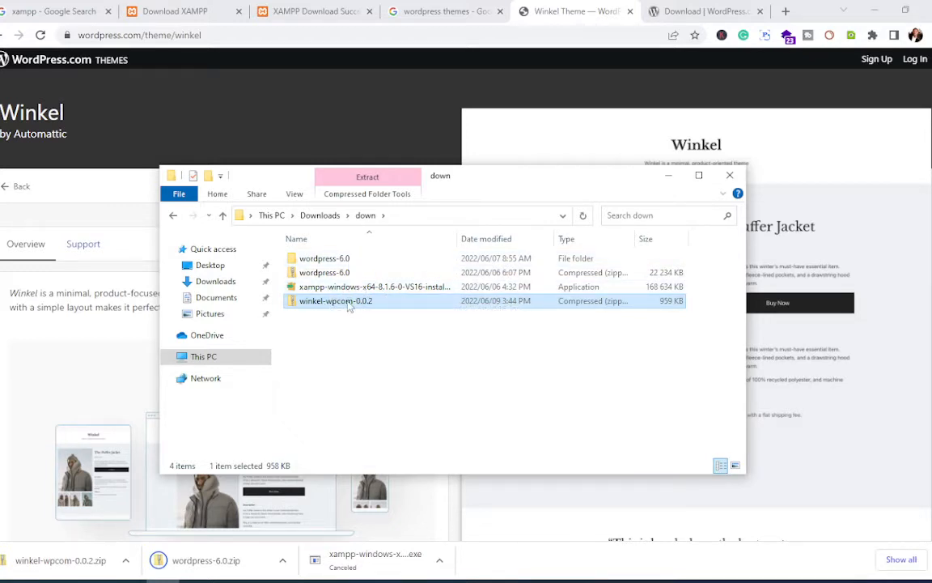
{"action": "double_click", "coordinate": [332, 287]}
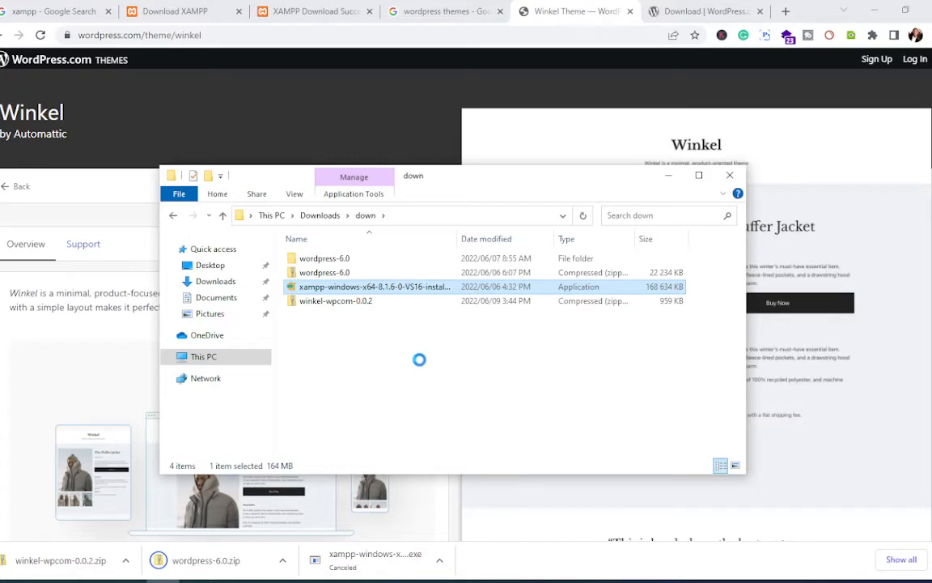
{"action": "key", "text": "shift+F10"}
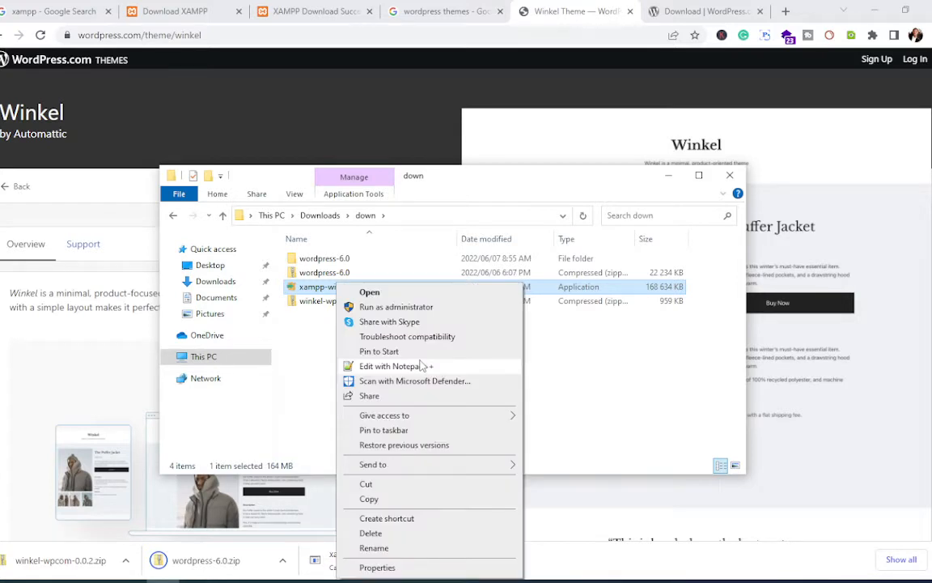
{"action": "left_click", "coordinate": [405, 292]}
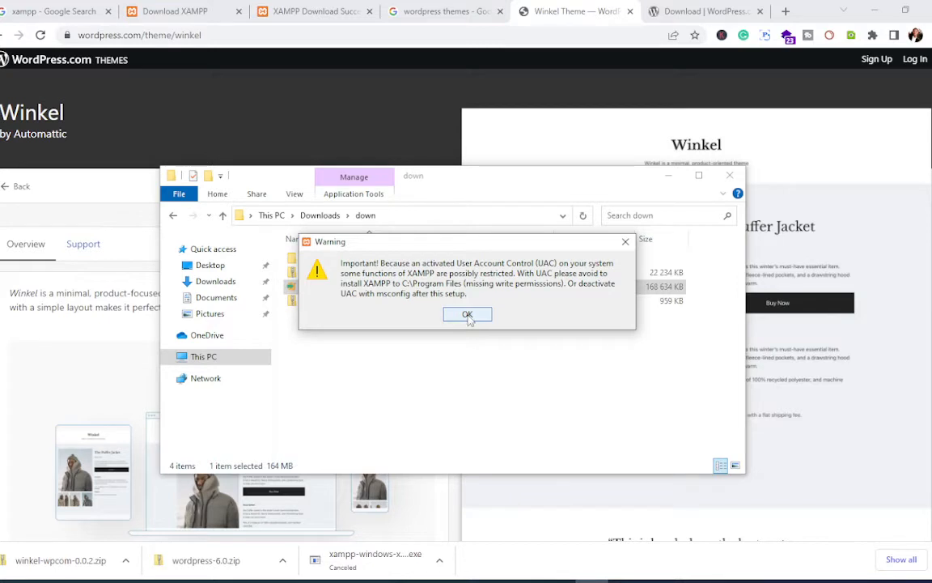
Step: Dismiss the UAC warning and step through setup with all components and C:\xampp as folder
{"action": "left_click", "coordinate": [468, 316]}
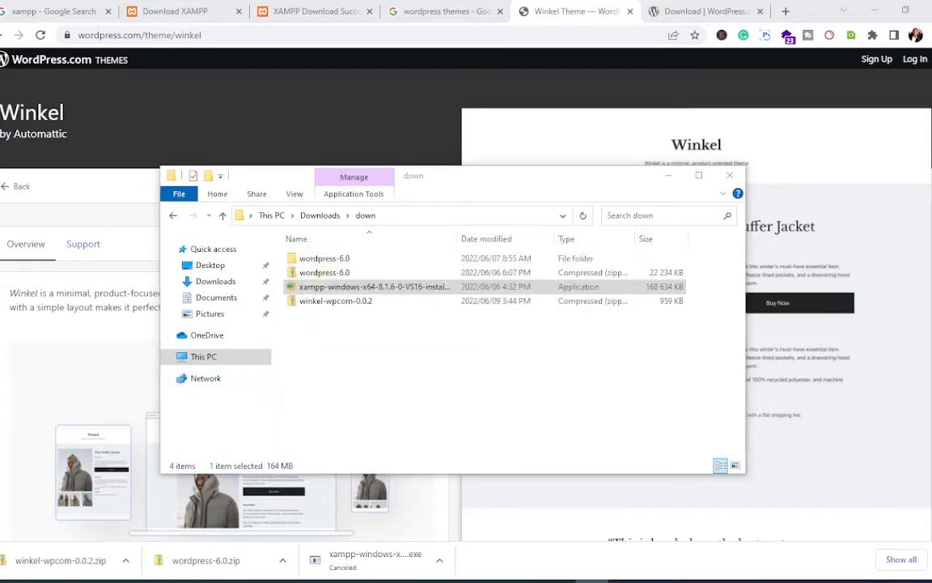
{"action": "left_click_drag", "start_coordinate": [106, 243], "coordinate": [456, 200]}
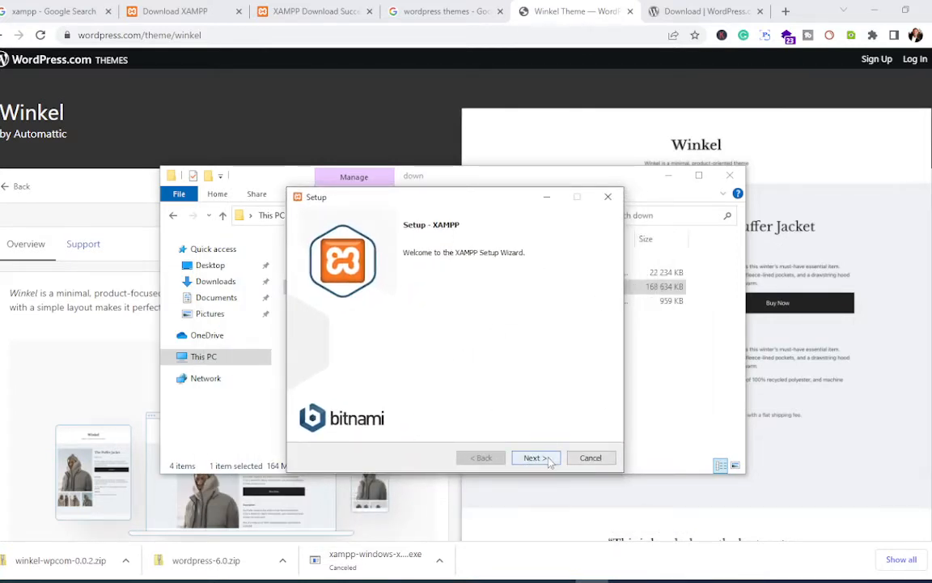
{"action": "key", "text": "Return"}
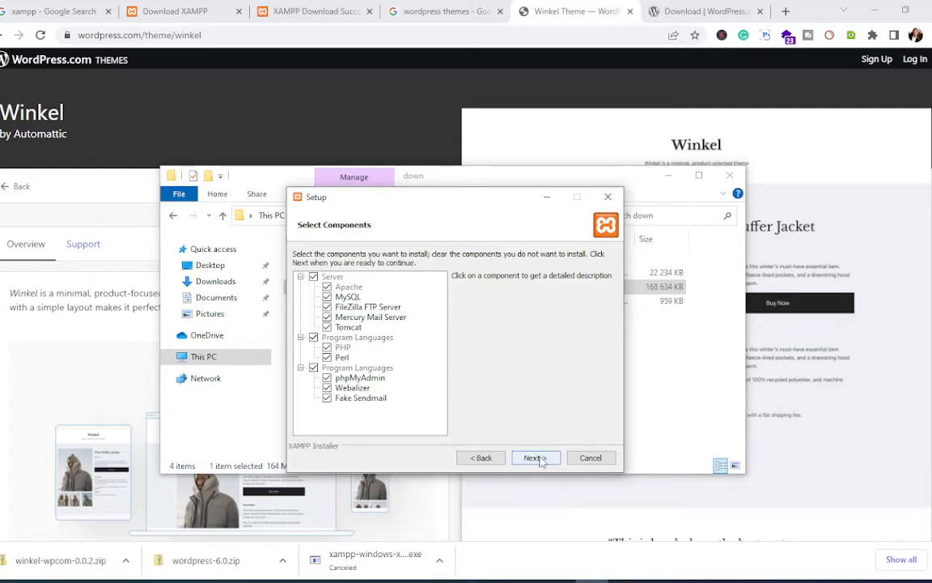
{"action": "left_click", "coordinate": [539, 459]}
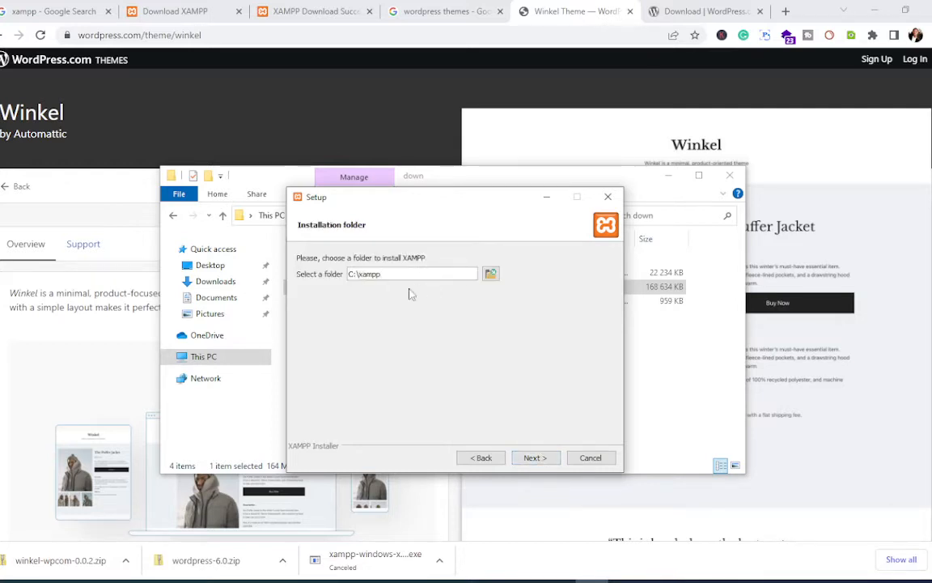
{"action": "left_click", "coordinate": [535, 458]}
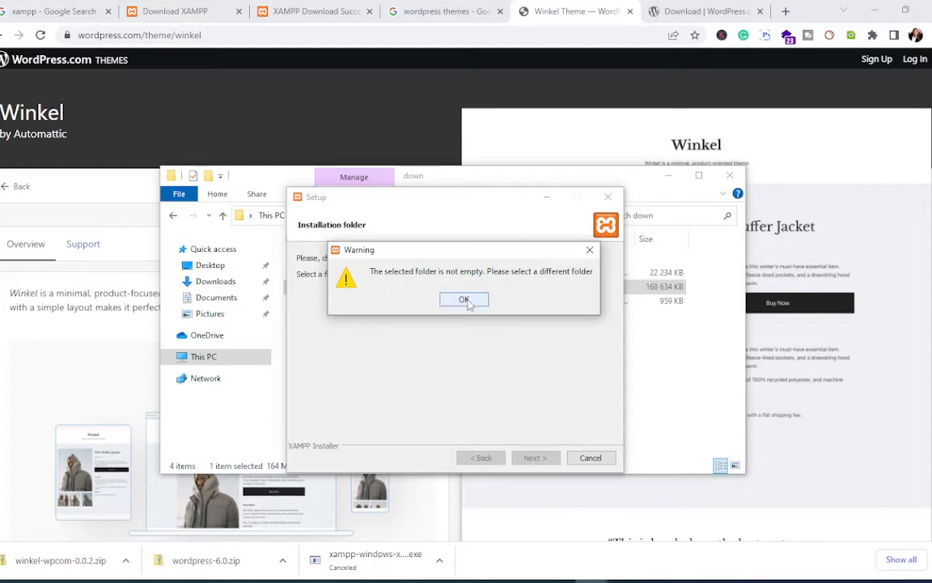
Step: Acknowledge the folder-not-empty warning and abort the XAMPP installation
{"action": "left_click", "coordinate": [465, 300]}
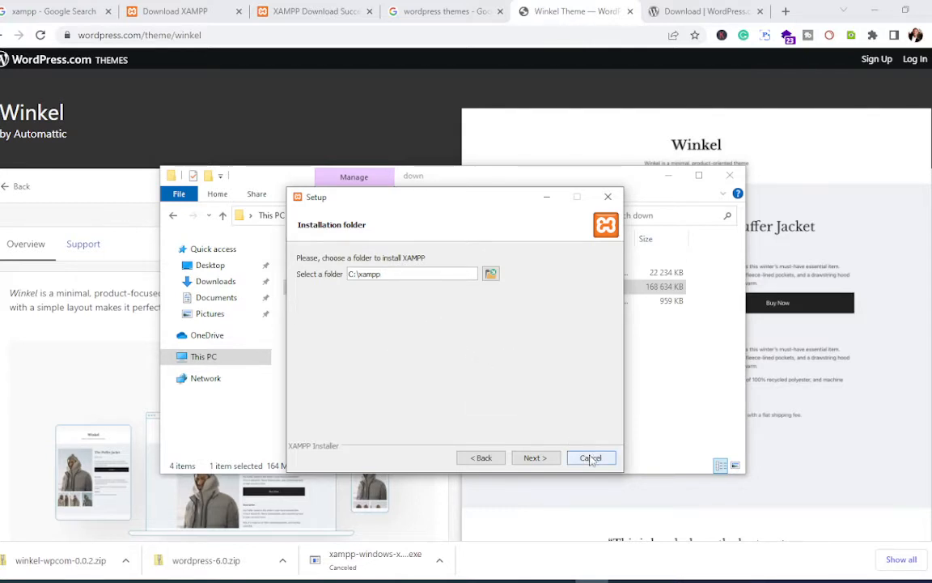
{"action": "left_click", "coordinate": [591, 457]}
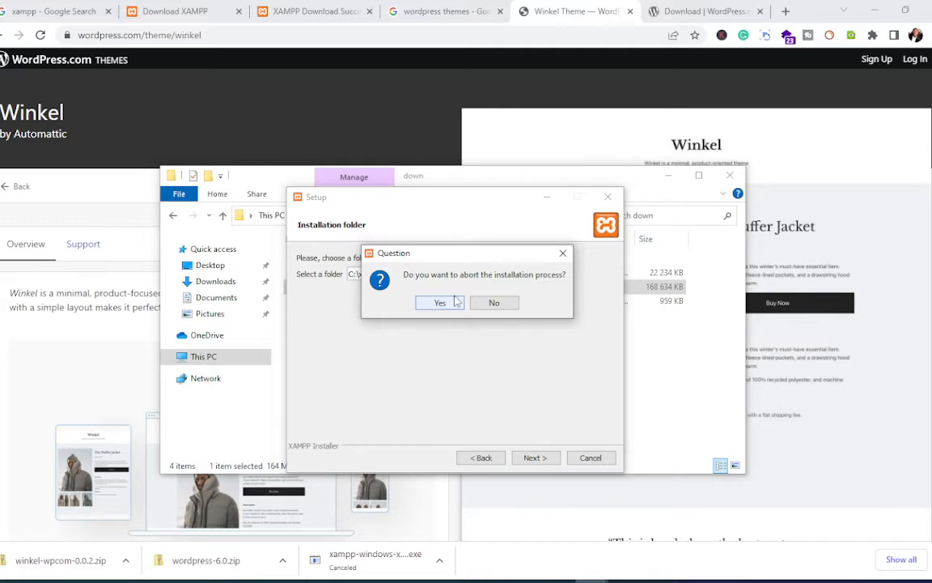
{"action": "left_click", "coordinate": [446, 304]}
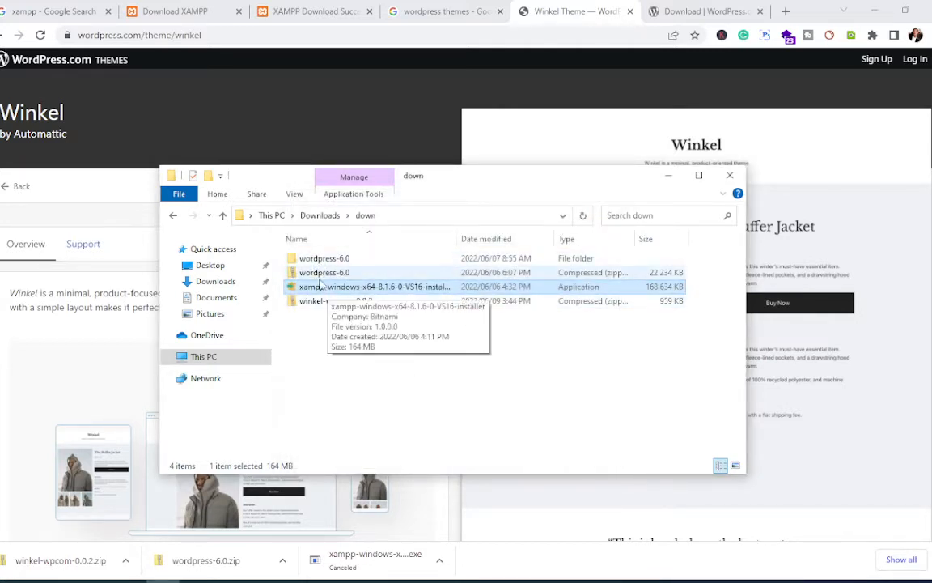
Step: Start Extract All on wordpress-6.0.zip, then close the dialog without extracting
{"action": "left_click", "coordinate": [320, 276]}
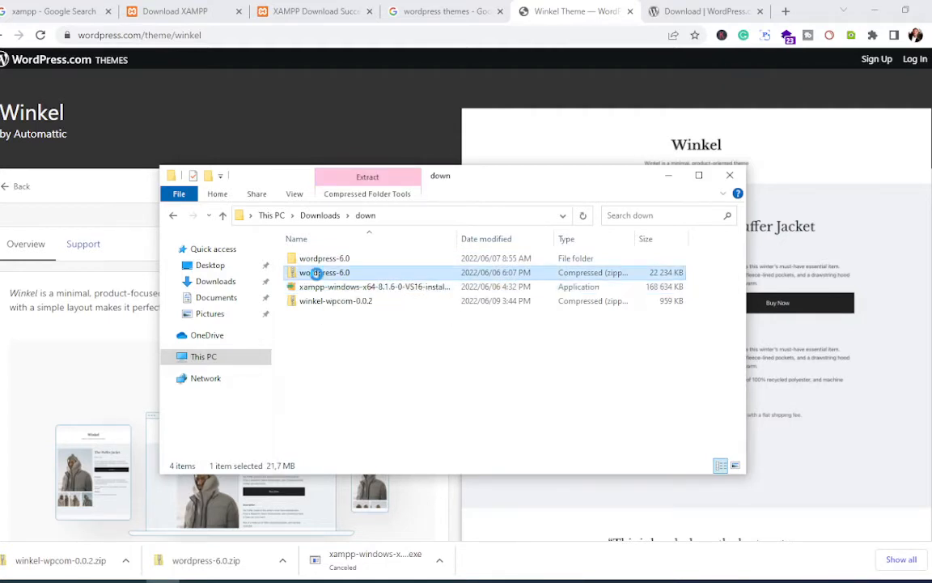
{"action": "right_click", "coordinate": [320, 272]}
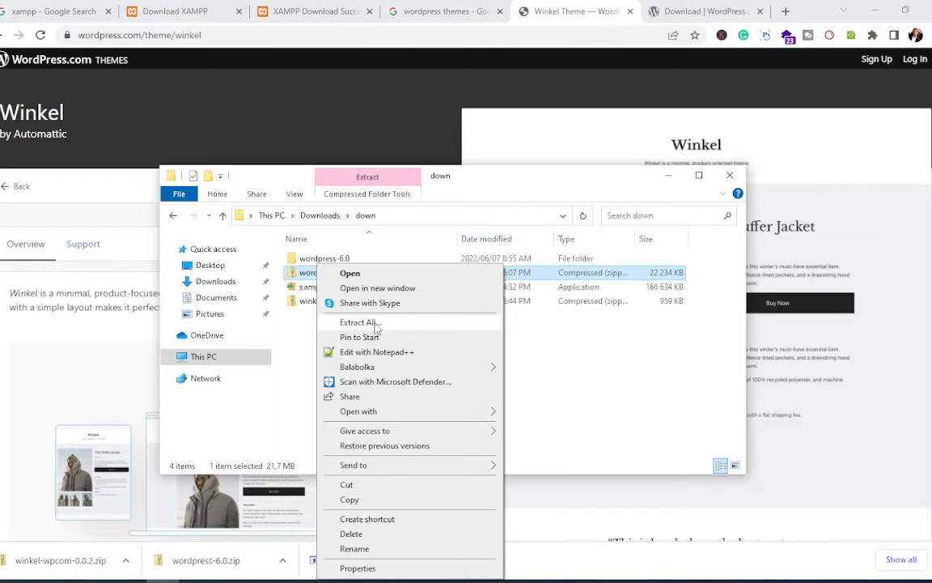
{"action": "left_click", "coordinate": [379, 326]}
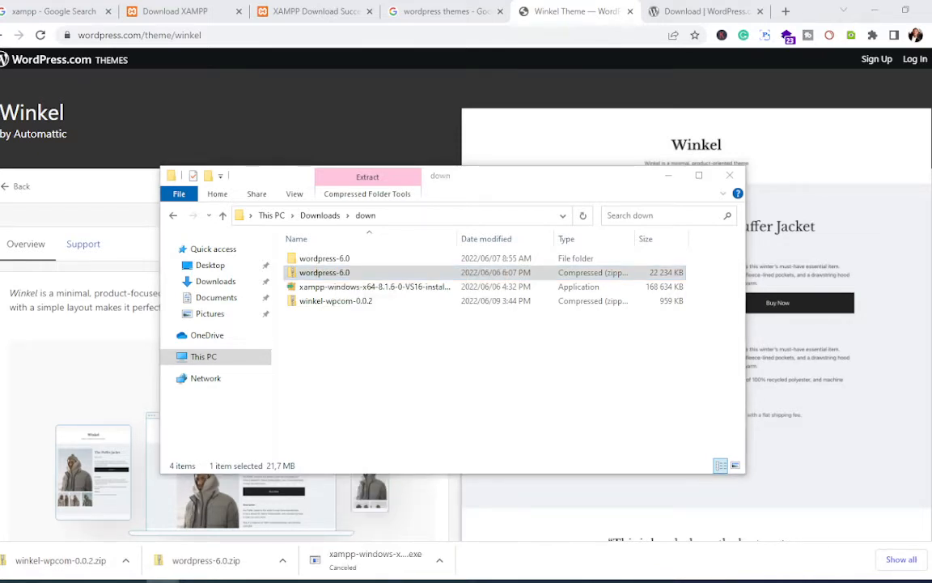
{"action": "left_click_drag", "start_coordinate": [229, 153], "coordinate": [470, 173]}
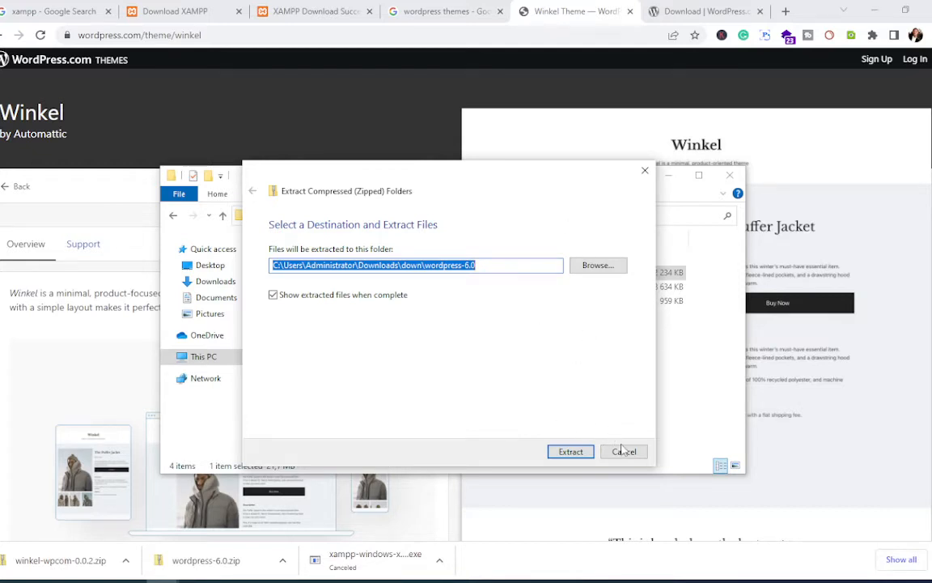
{"action": "left_click", "coordinate": [624, 451]}
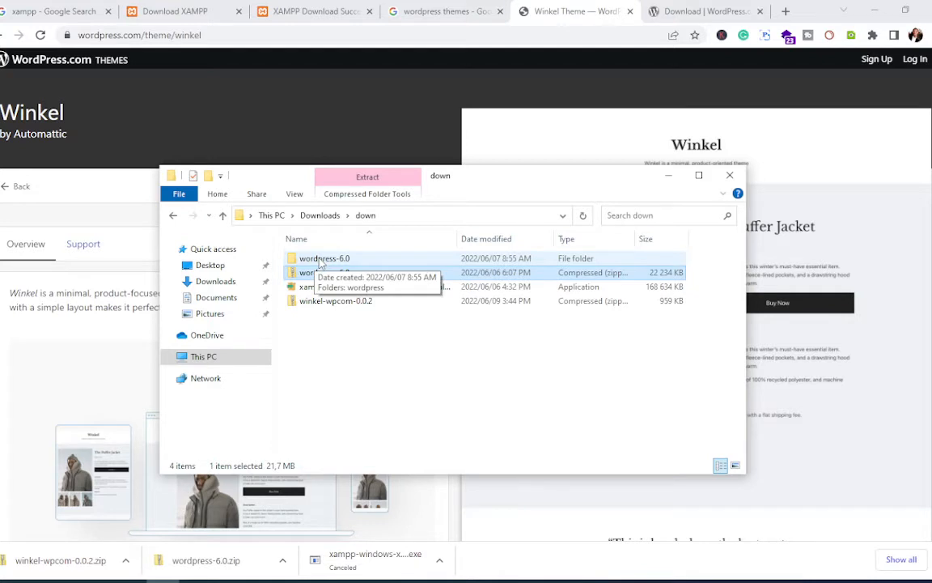
Step: Inspect the existing wordpress-6.0 folder, then delete it from the down folder
{"action": "double_click", "coordinate": [322, 259]}
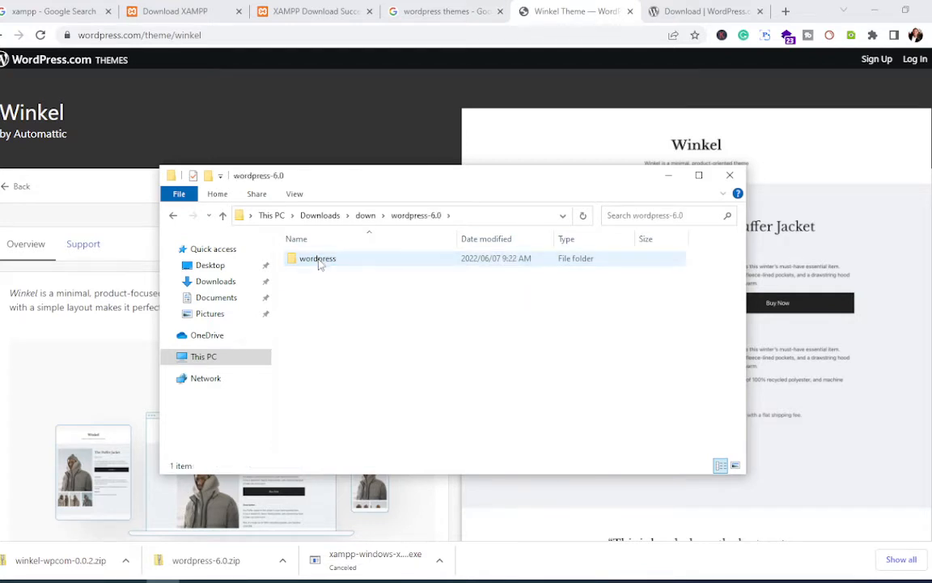
{"action": "double_click", "coordinate": [322, 259]}
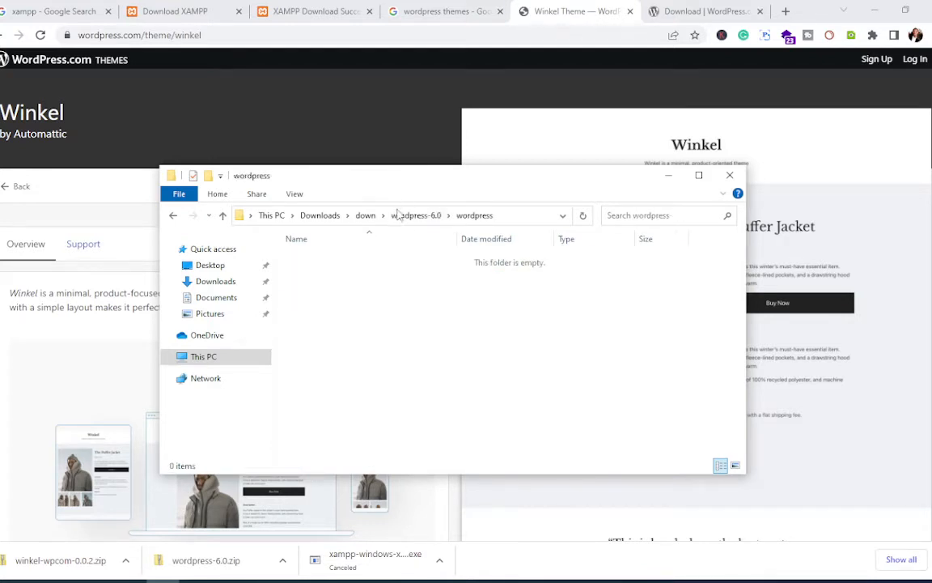
{"action": "left_click", "coordinate": [397, 216]}
{"action": "left_click", "coordinate": [366, 215]}
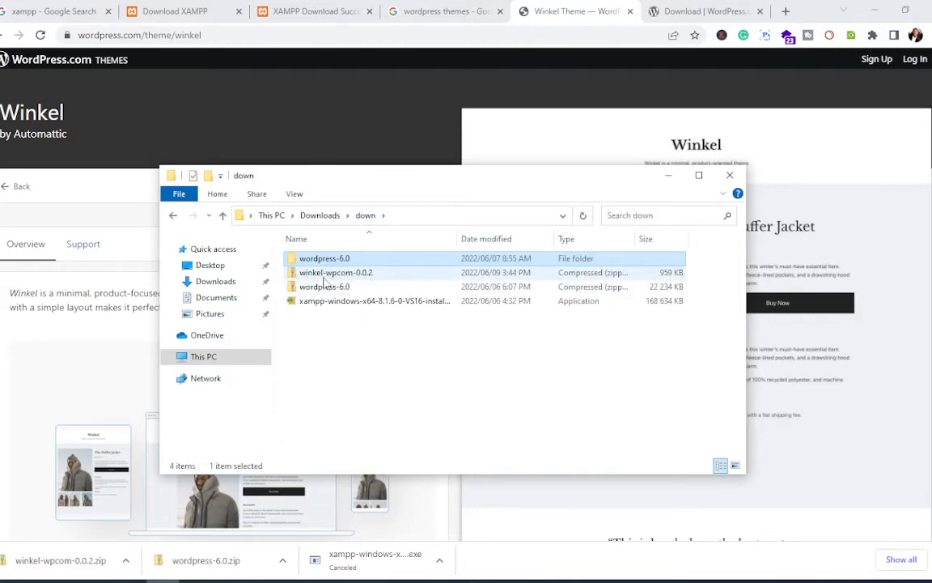
{"action": "right_click", "coordinate": [328, 262]}
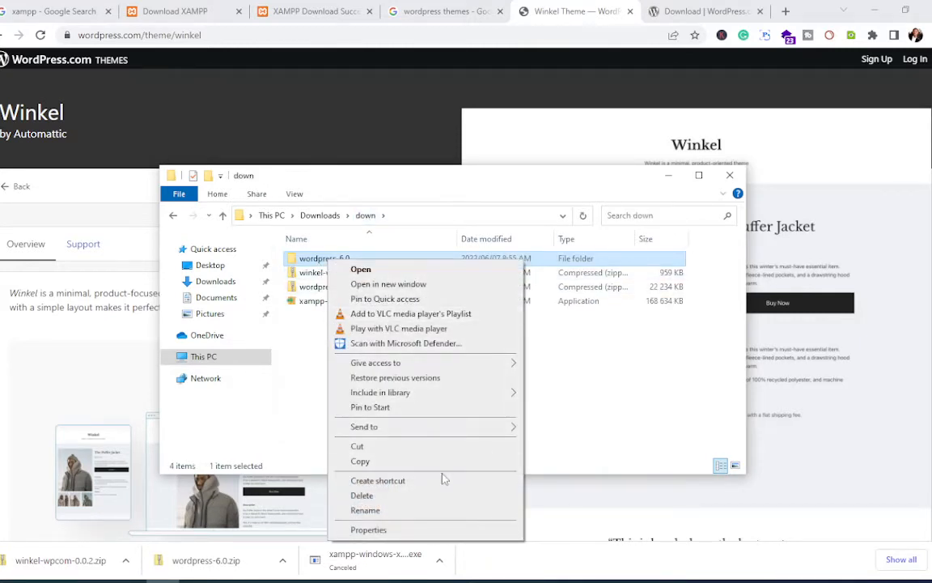
{"action": "left_click", "coordinate": [440, 497]}
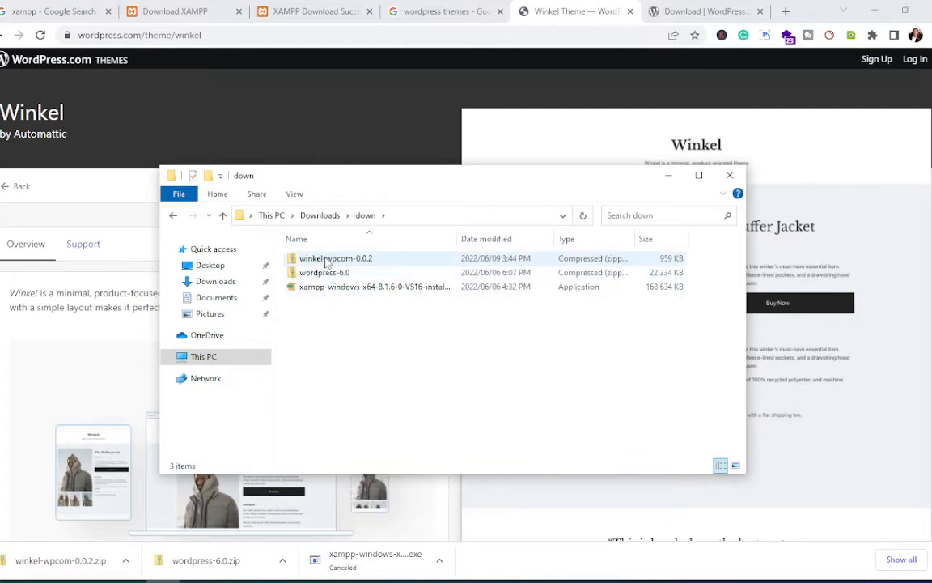
Step: Extract wordpress-6.0.zip into the suggested wordpress-6.0 folder
{"action": "left_click", "coordinate": [326, 275]}
{"action": "right_click", "coordinate": [326, 275]}
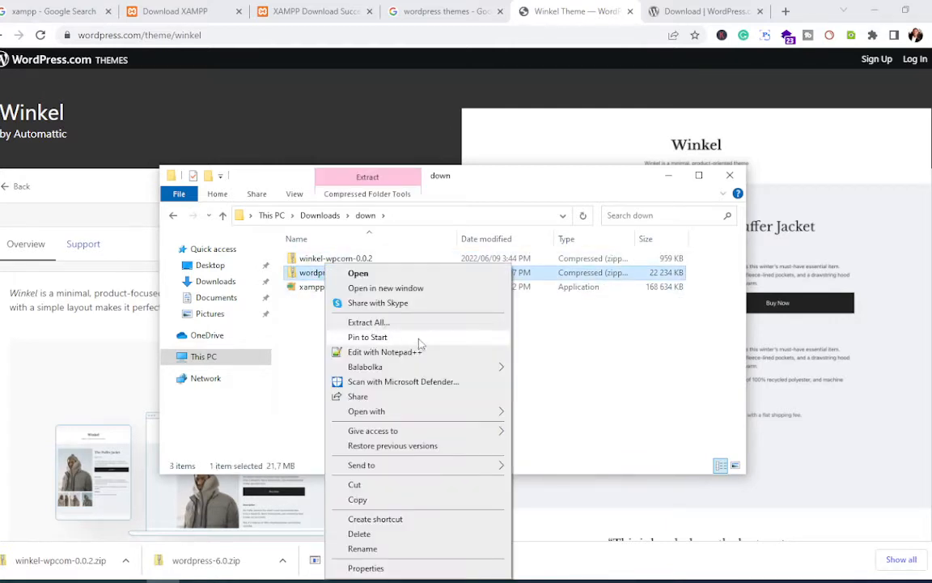
{"action": "left_click", "coordinate": [405, 324]}
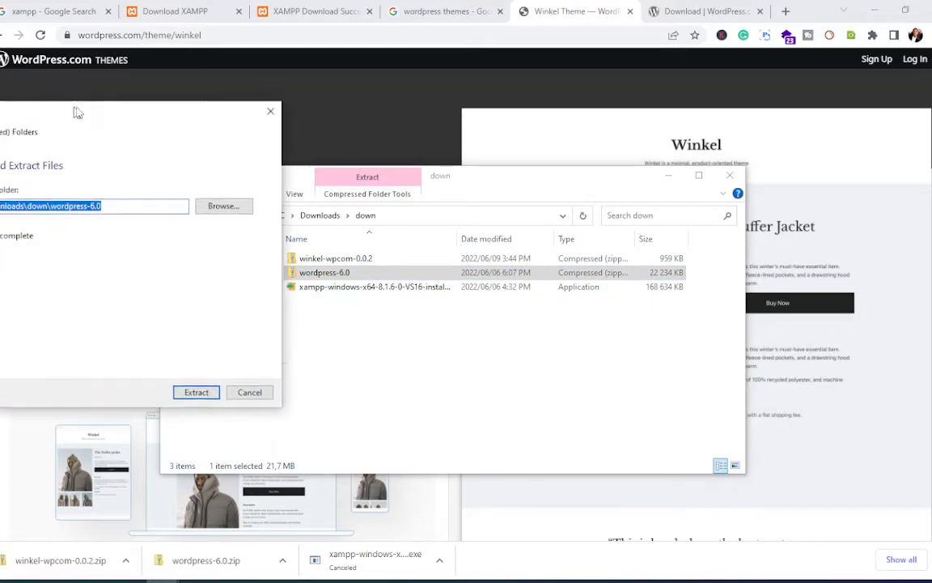
{"action": "left_click_drag", "start_coordinate": [75, 108], "coordinate": [387, 173]}
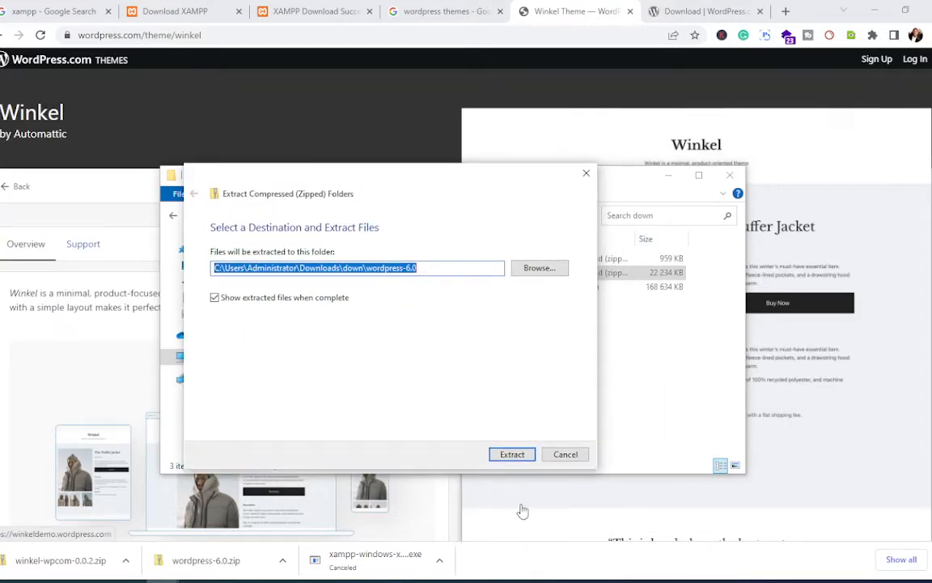
{"action": "left_click", "coordinate": [503, 458]}
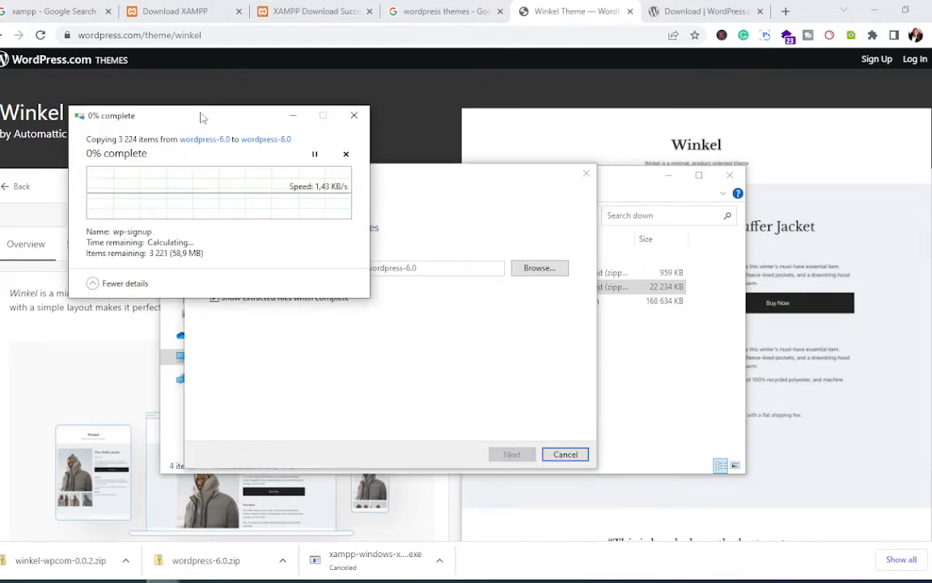
{"action": "left_click_drag", "start_coordinate": [202, 116], "coordinate": [602, 140]}
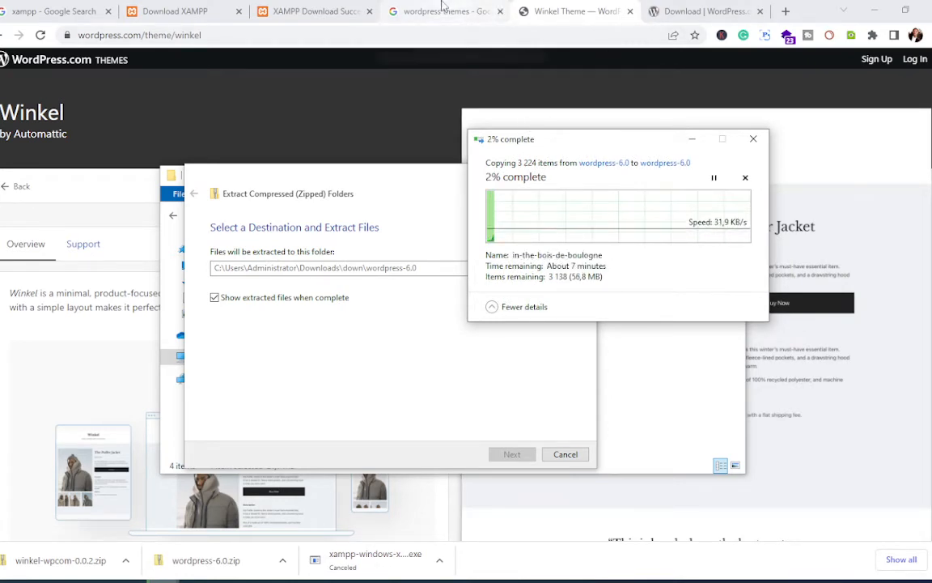
Step: Search 'ipsum lorem' in a new Chrome tab, open lipsum.com, then search Windows for Notepad
{"action": "left_click", "coordinate": [786, 11]}
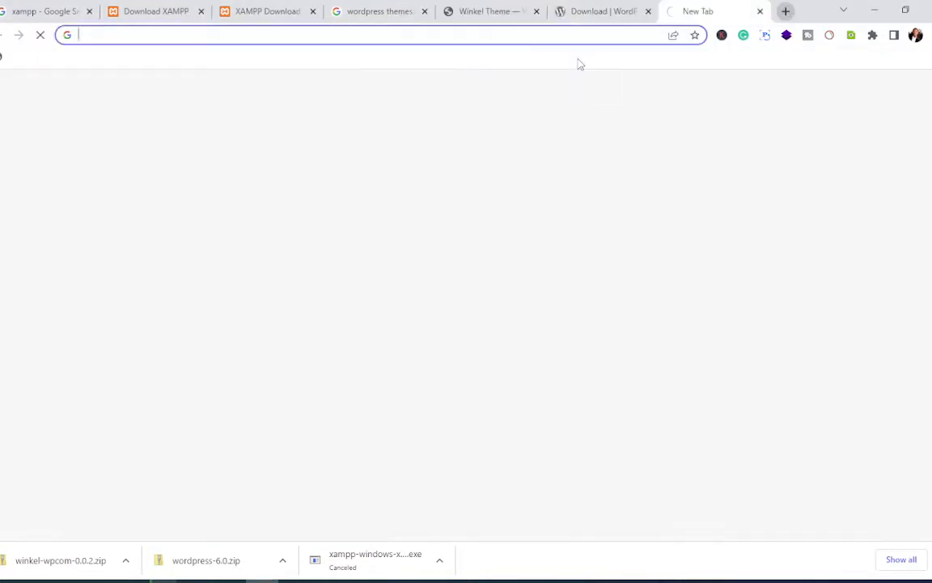
{"action": "left_click", "coordinate": [467, 41]}
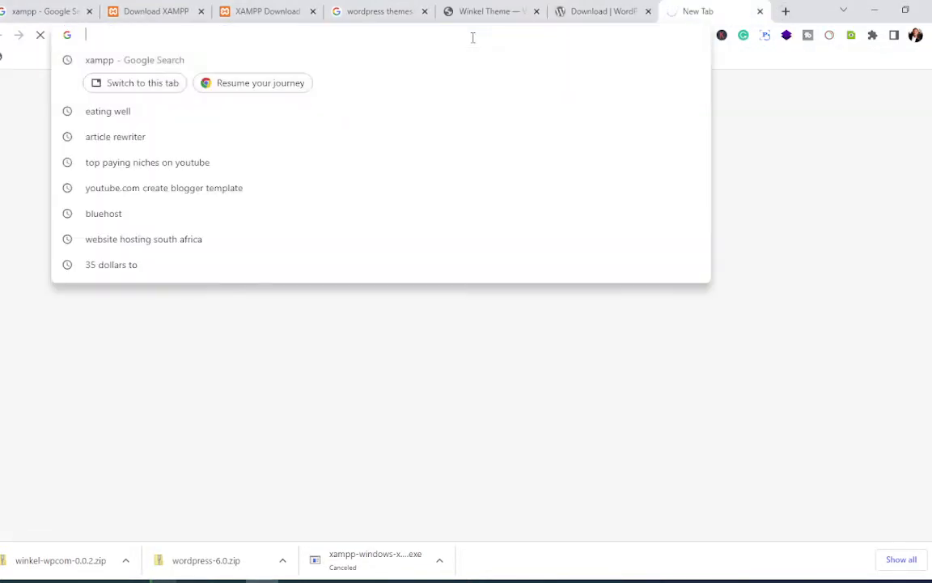
{"action": "type", "text": "IPSUM"}
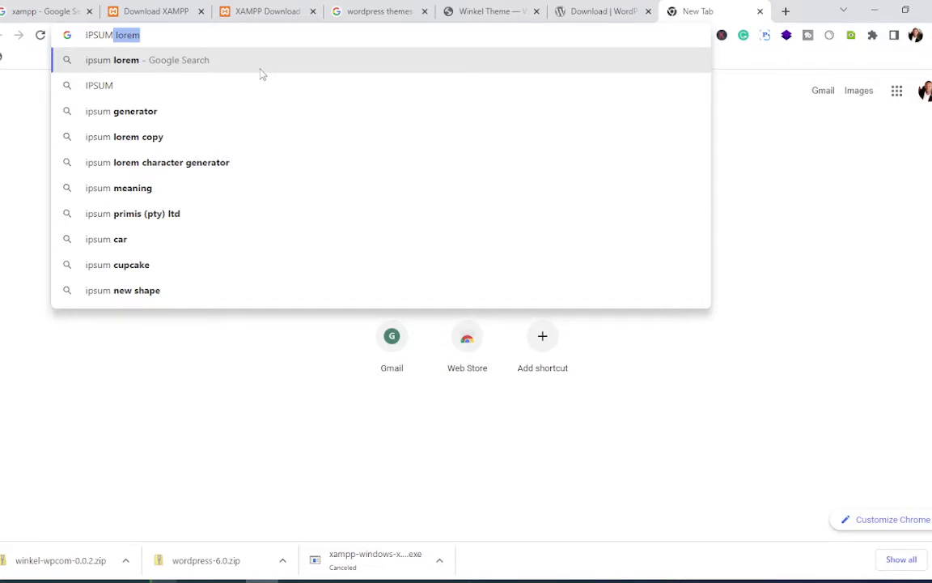
{"action": "key", "text": "Return"}
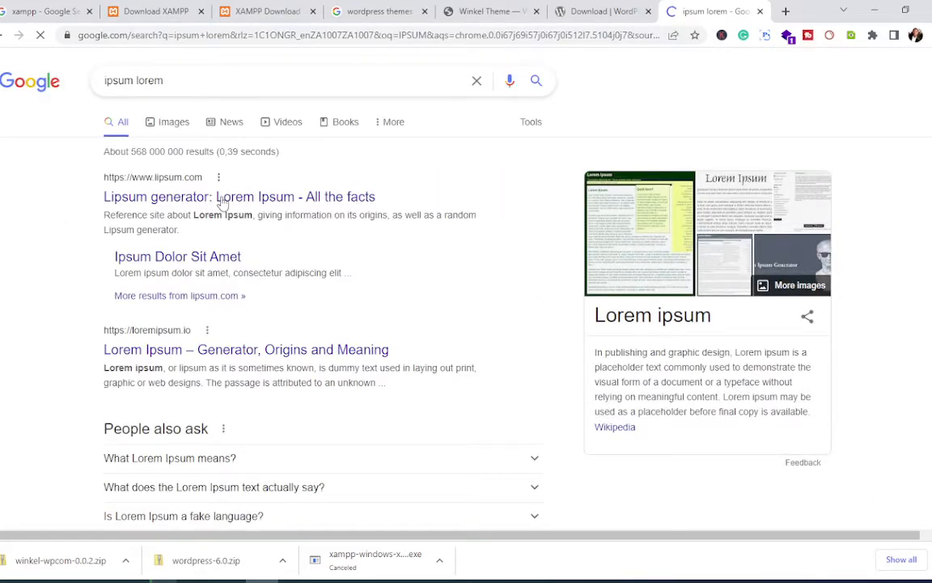
{"action": "left_click", "coordinate": [223, 199]}
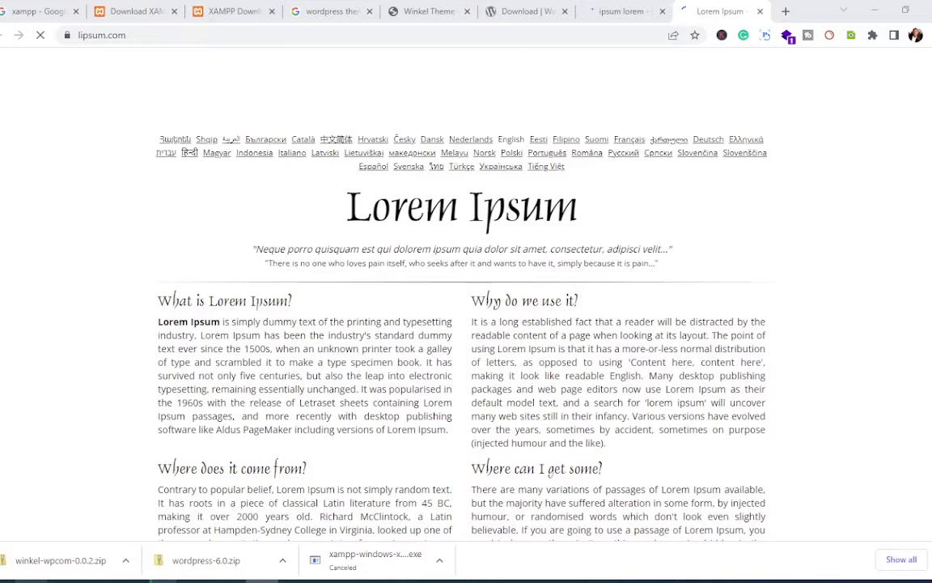
{"action": "key", "text": "super"}
{"action": "type", "text": "NOTEPA"}
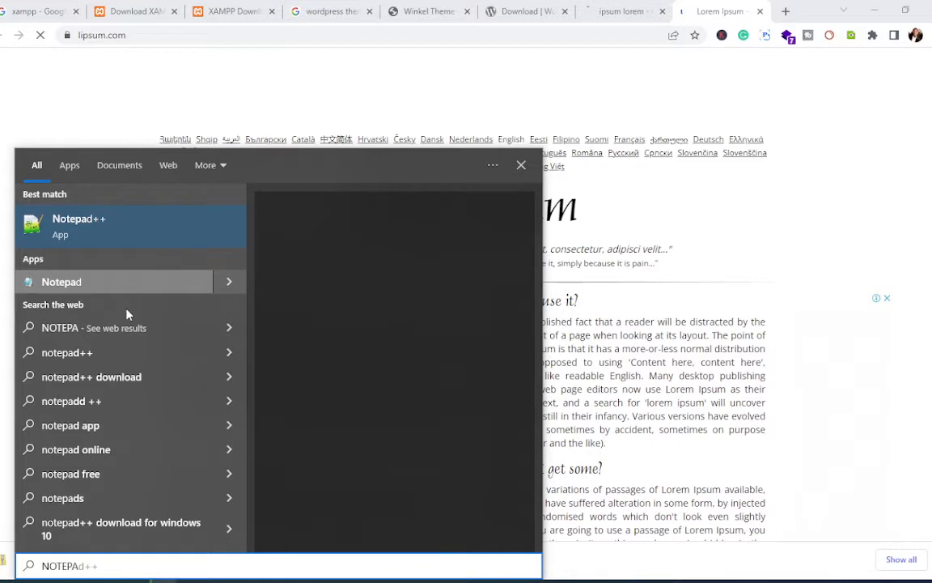
Step: Put five paragraphs of Lorem Ipsum into an untitled Notepad note and minimize Notepad
{"action": "left_click", "coordinate": [501, 285]}
{"action": "scroll", "coordinate": [501, 285], "scroll_direction": "down", "scroll_amount": 6}
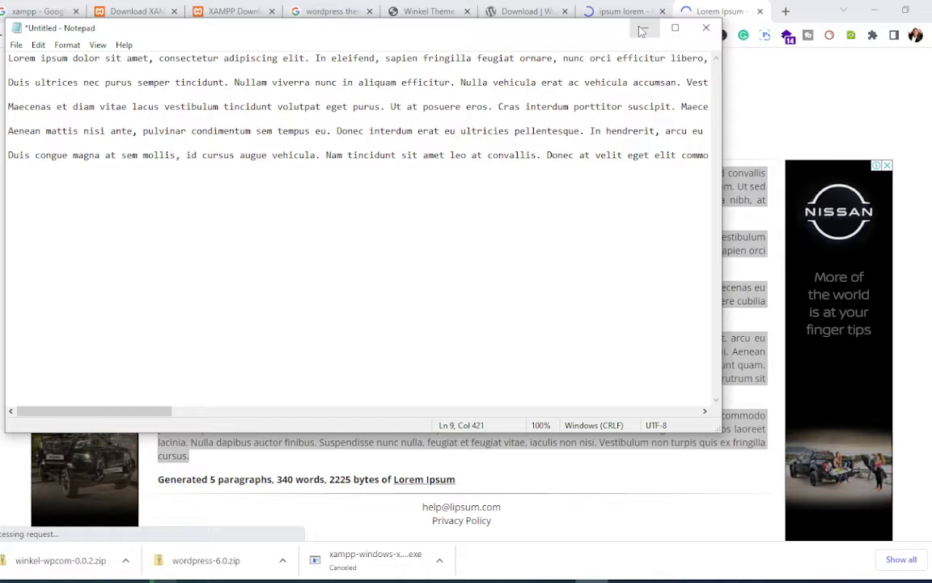
{"action": "left_click", "coordinate": [642, 30]}
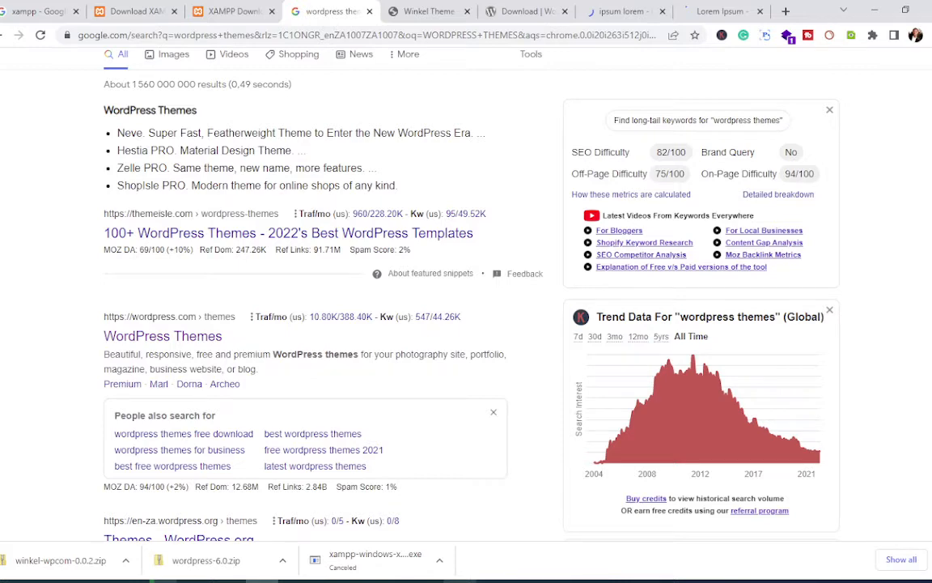
Step: Scroll back to the top of the Google wordpress themes results
{"action": "scroll", "coordinate": [466, 291], "scroll_direction": "up", "scroll_amount": 2}
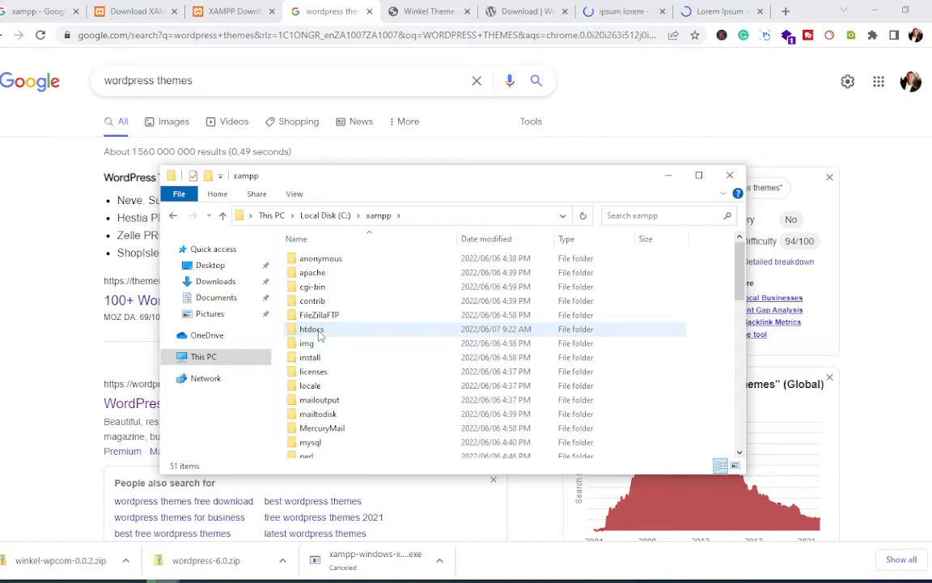
Step: Open C:\xampp\htdocs and delete the mysite folder
{"action": "double_click", "coordinate": [311, 329]}
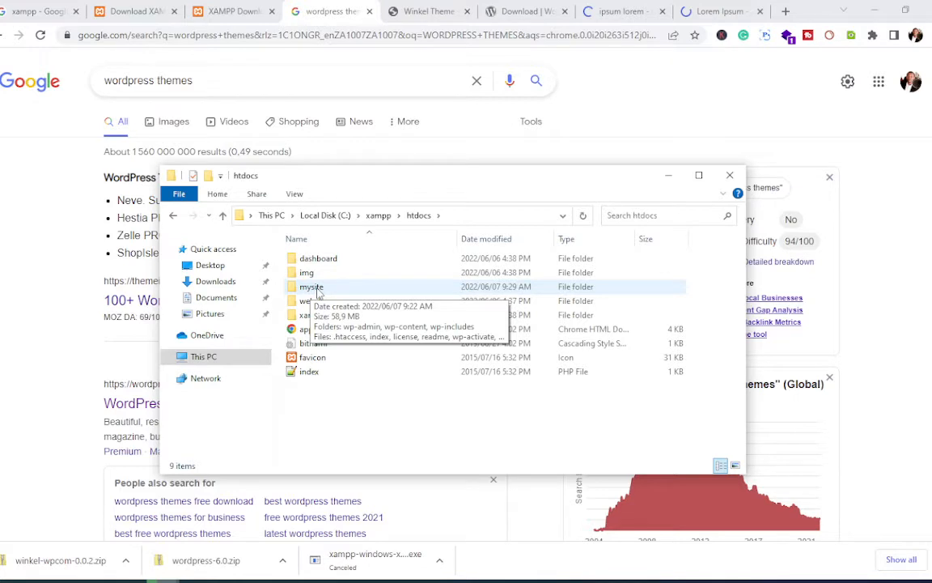
{"action": "left_click", "coordinate": [315, 288]}
{"action": "key", "text": "Delete"}
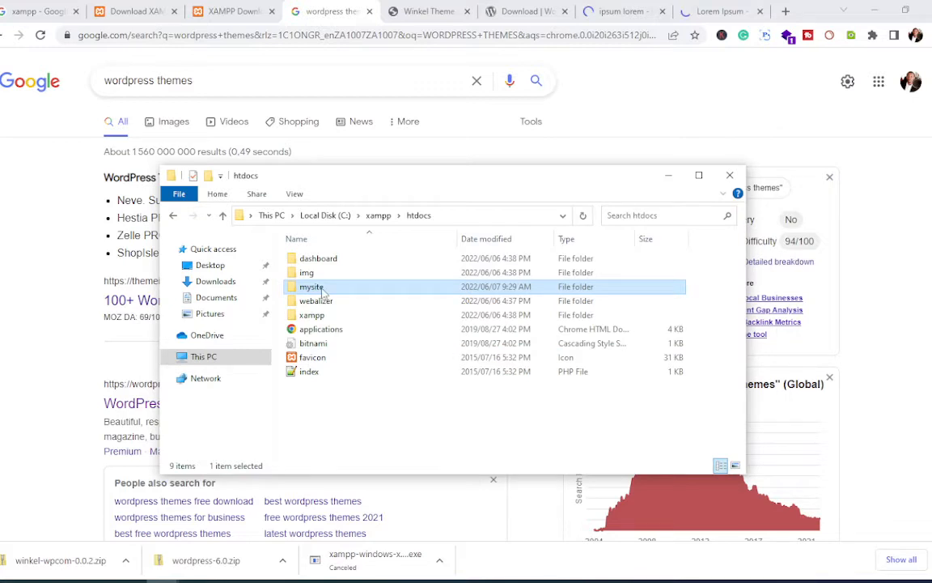
{"action": "key", "text": "Delete"}
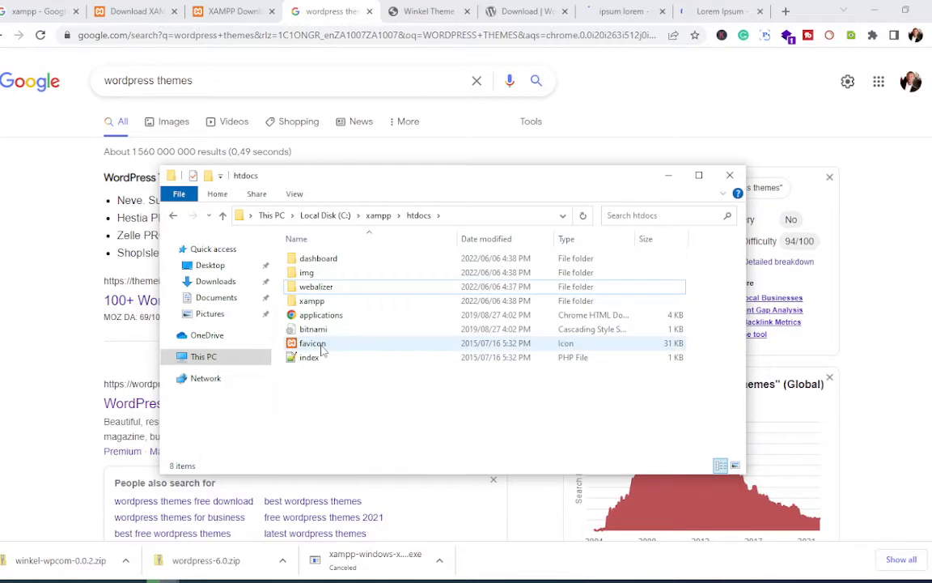
Step: Create a new folder named 'winkel' in htdocs and open it
{"action": "right_click", "coordinate": [349, 378]}
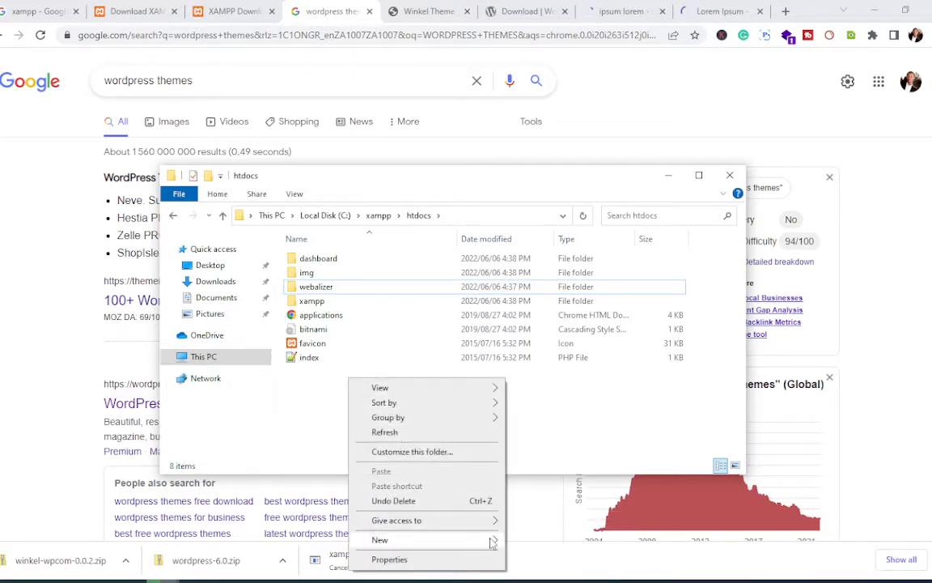
{"action": "mouse_move", "coordinate": [488, 542]}
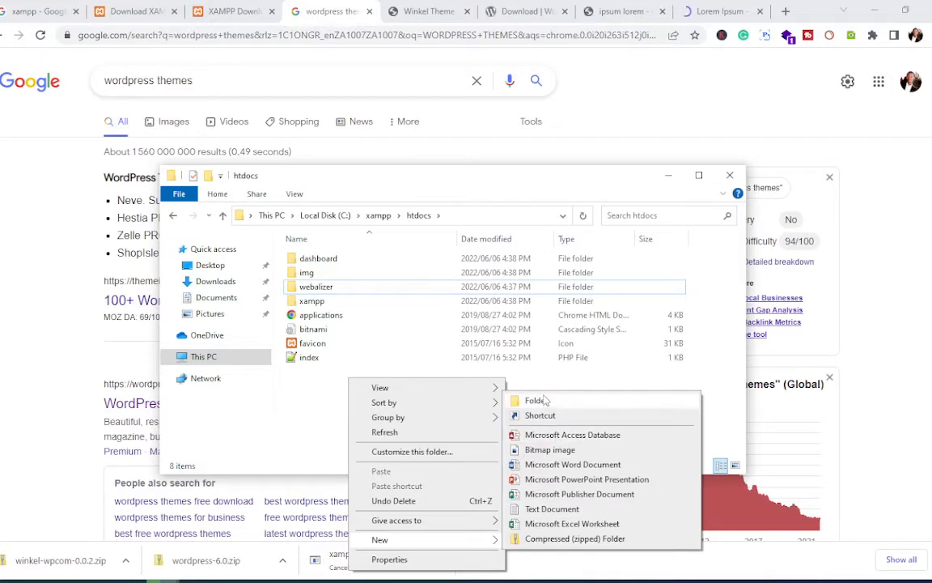
{"action": "left_click", "coordinate": [547, 400]}
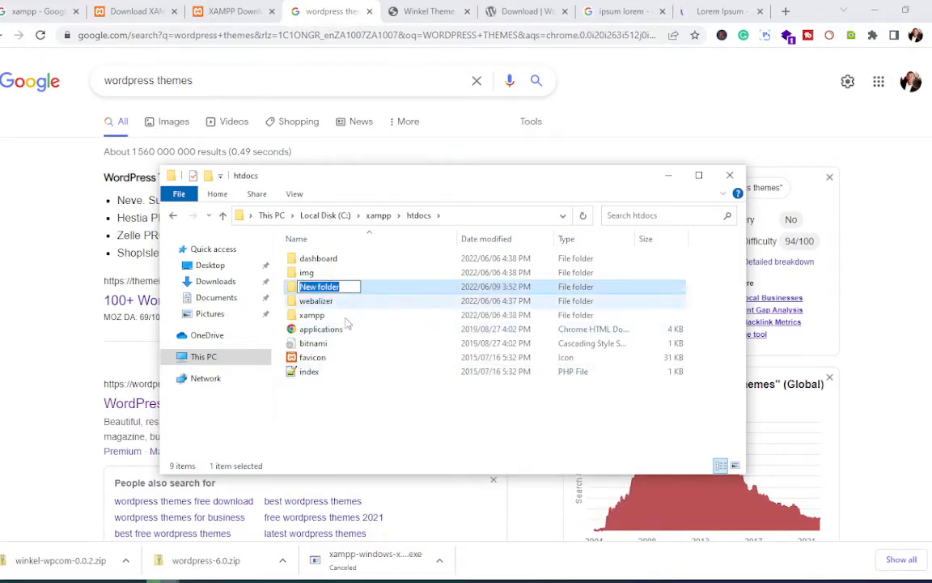
{"action": "key", "text": "BackSpace"}
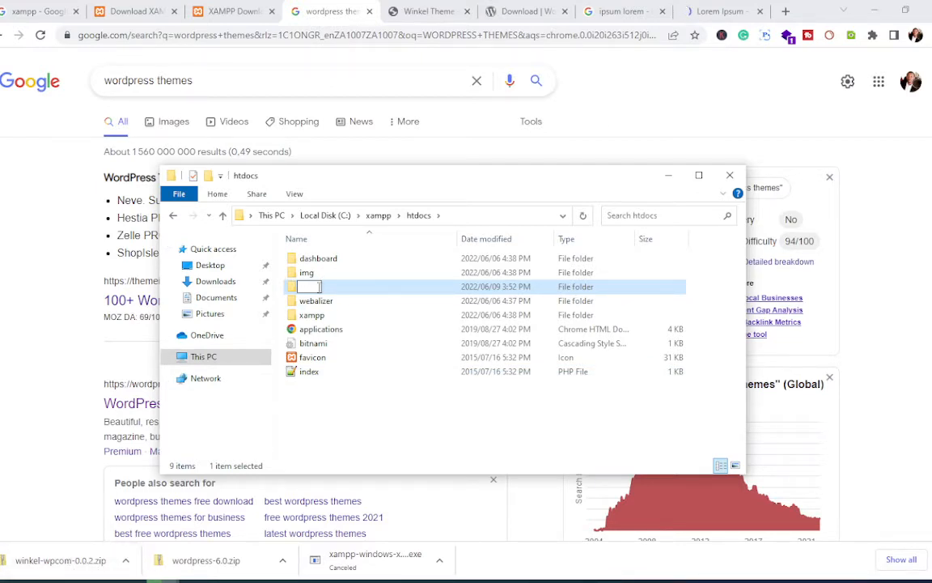
{"action": "type", "text": "WINKEL"}
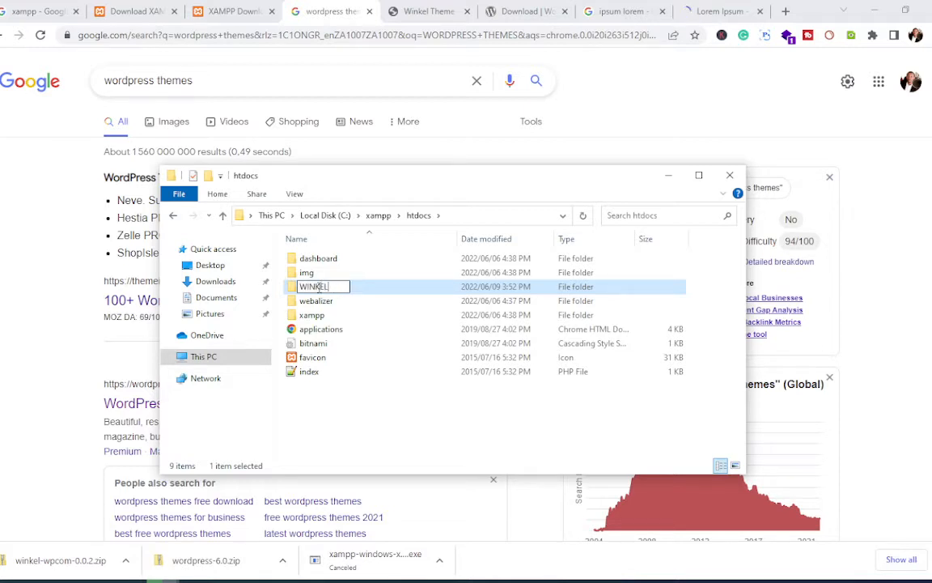
{"action": "key", "text": "BackSpace"}
{"action": "key", "text": "BackSpace"}
{"action": "key", "text": "BackSpace"}
{"action": "key", "text": "BackSpace"}
{"action": "key", "text": "BackSpace"}
{"action": "key", "text": "BackSpace"}
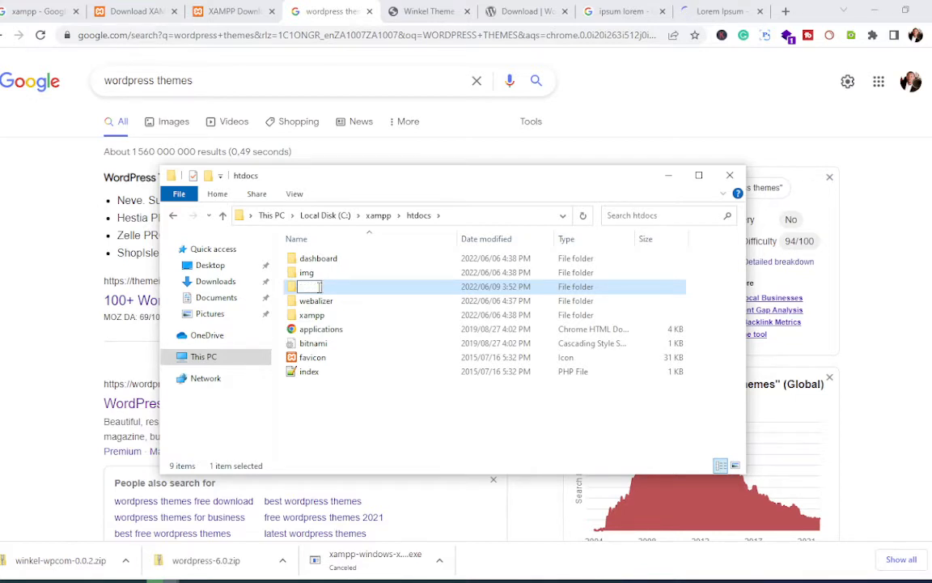
{"action": "type", "text": "winkel"}
{"action": "key", "text": "Return"}
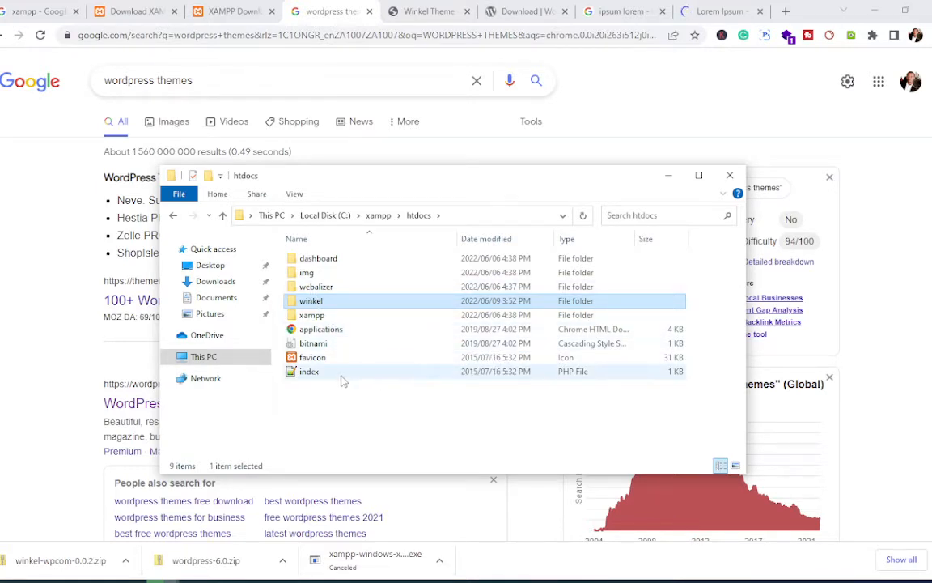
{"action": "double_click", "coordinate": [308, 303]}
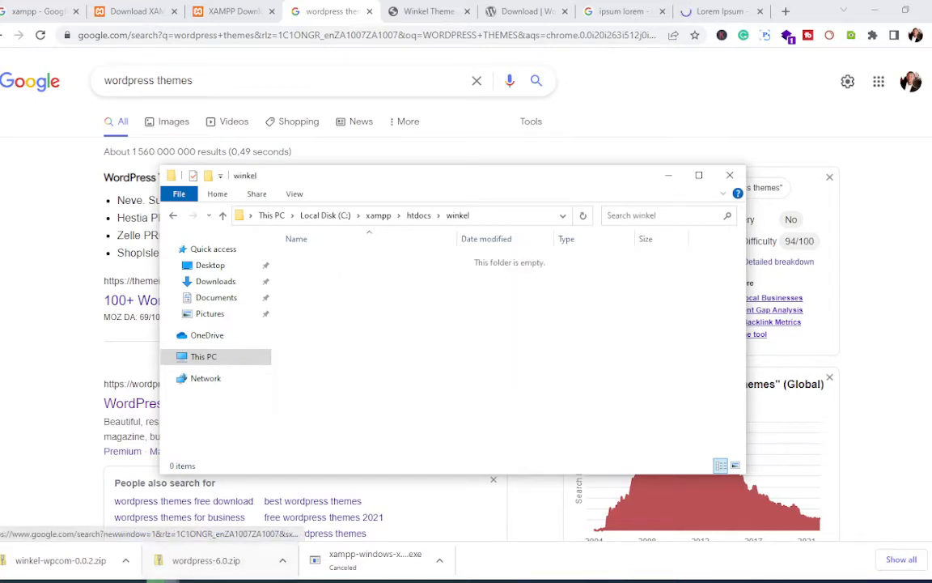
Step: Check the WordPress copy progress at 58% and the empty winkel folder, then return to Chrome
{"action": "mouse_move", "coordinate": [162, 576]}
{"action": "mouse_move", "coordinate": [83, 527]}
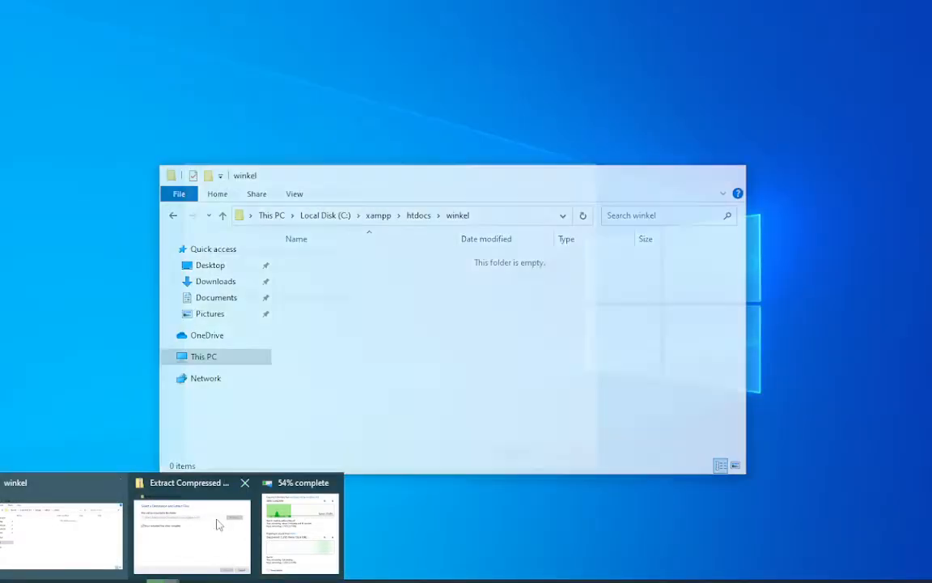
{"action": "mouse_move", "coordinate": [203, 531]}
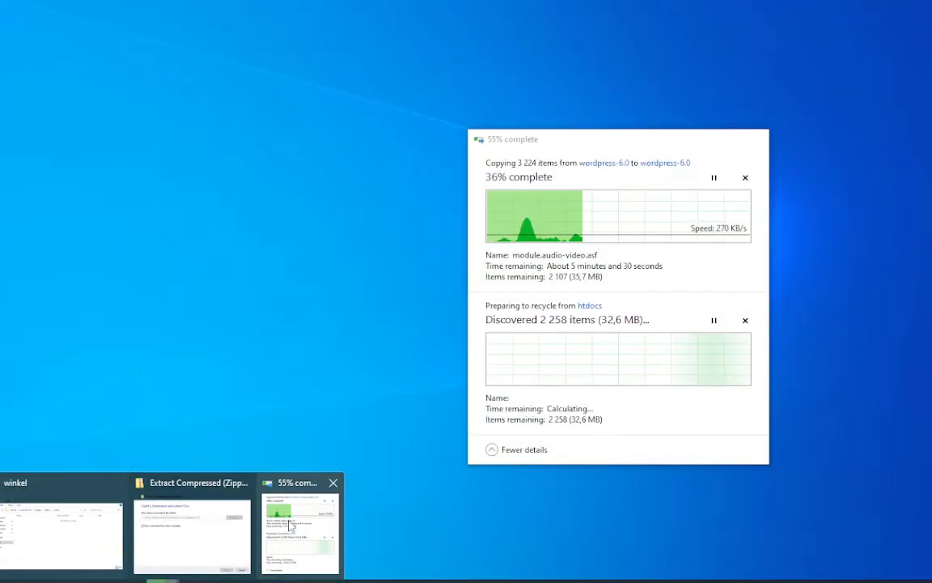
{"action": "left_click", "coordinate": [290, 525]}
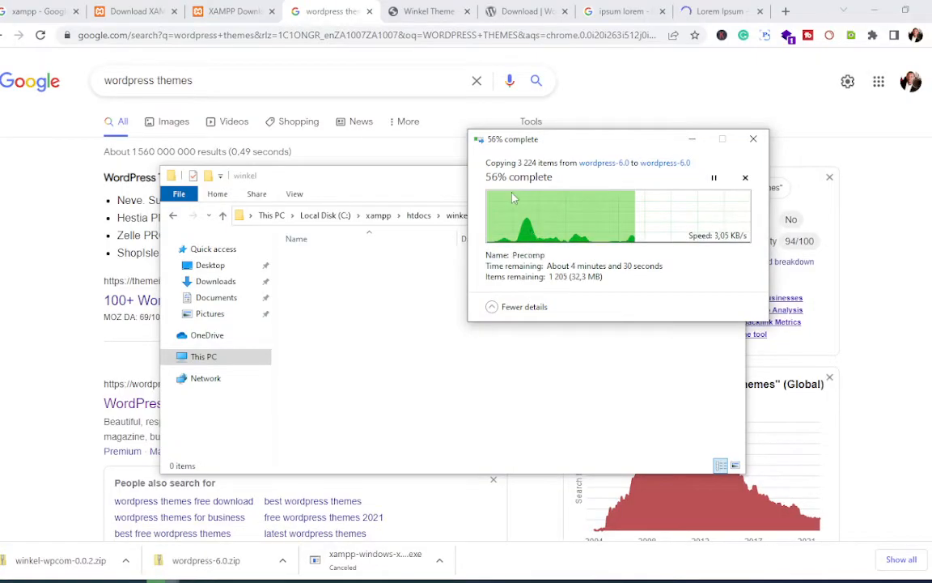
{"action": "left_click", "coordinate": [317, 280]}
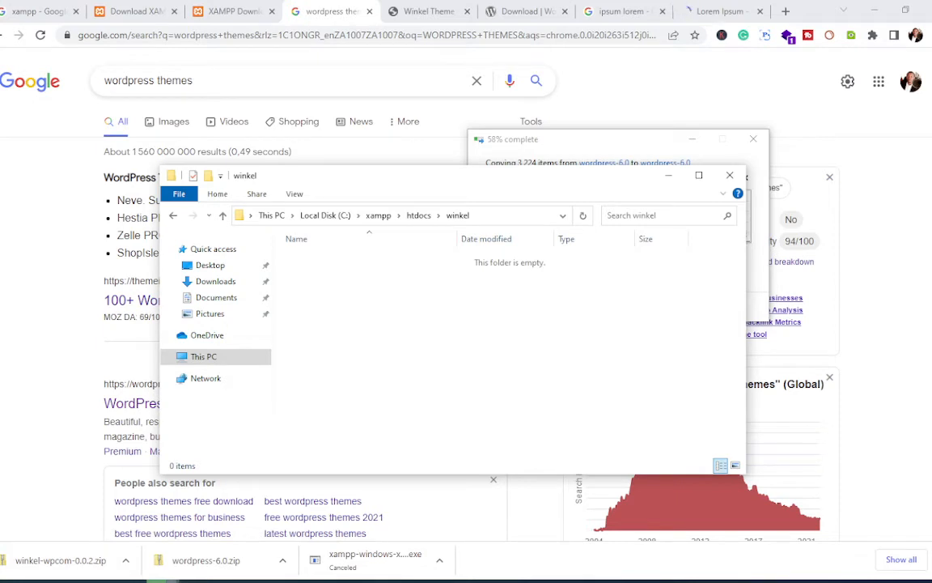
{"action": "mouse_move", "coordinate": [166, 578]}
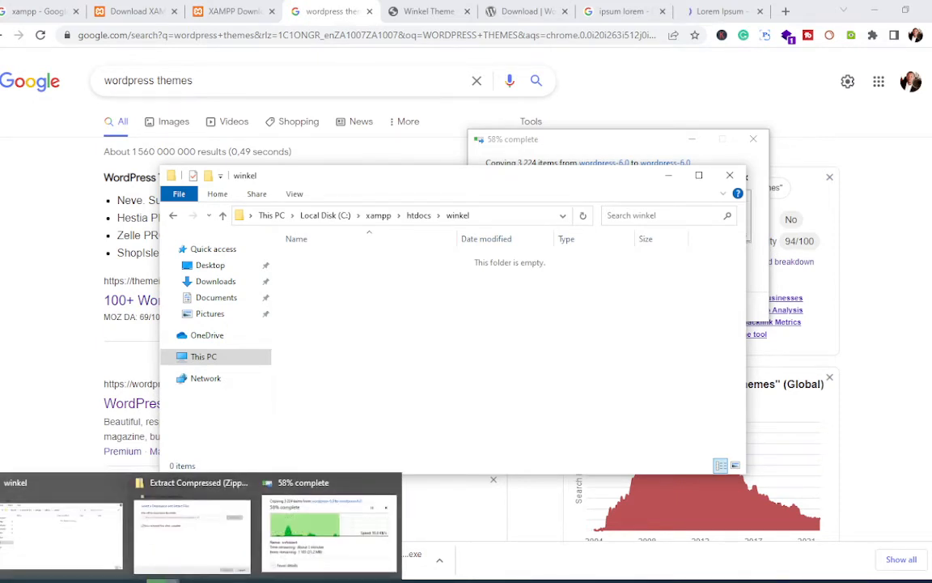
{"action": "left_click", "coordinate": [259, 526]}
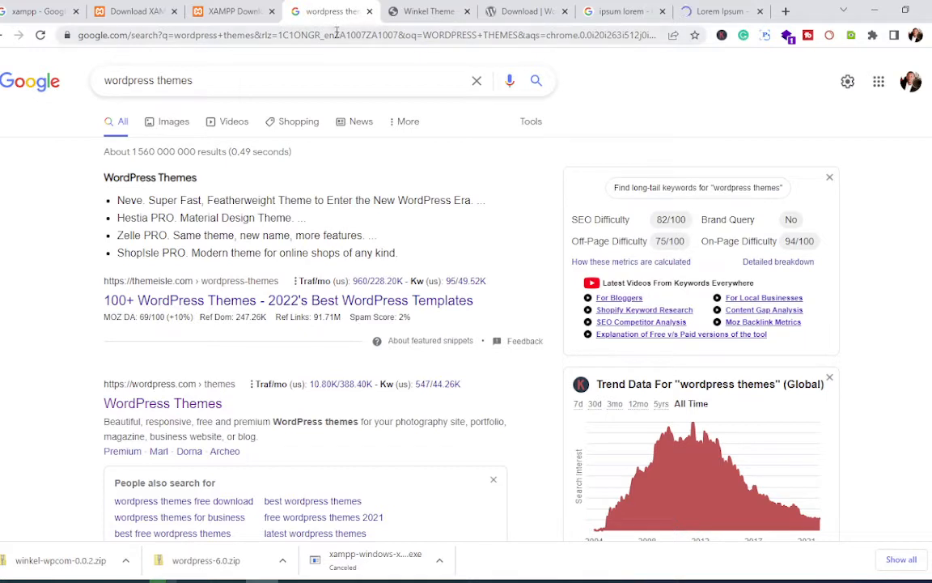
Step: Empty the Google search box and remove 'article rewriter' from the recent-search suggestions
{"action": "left_click", "coordinate": [326, 86]}
{"action": "key", "text": "BackSpace"}
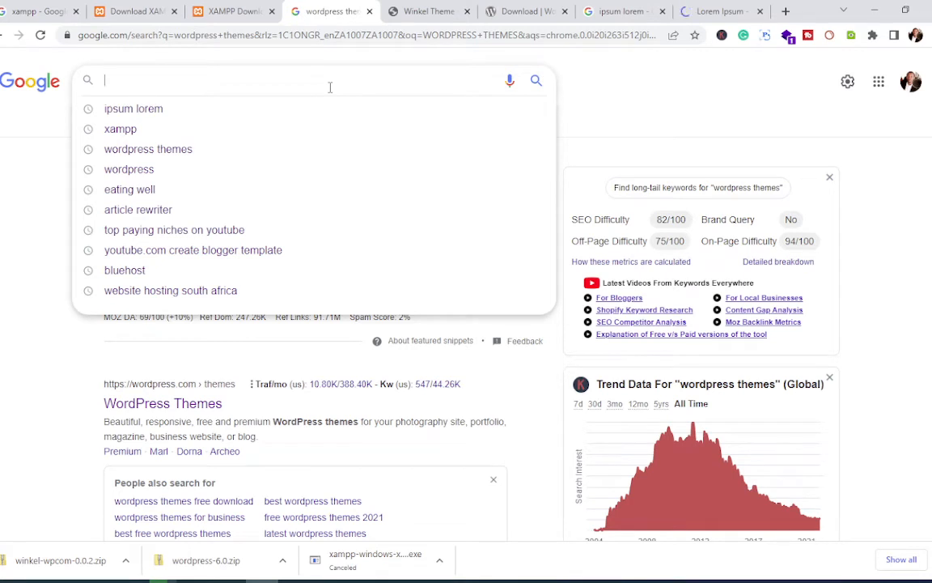
{"action": "mouse_move", "coordinate": [537, 212]}
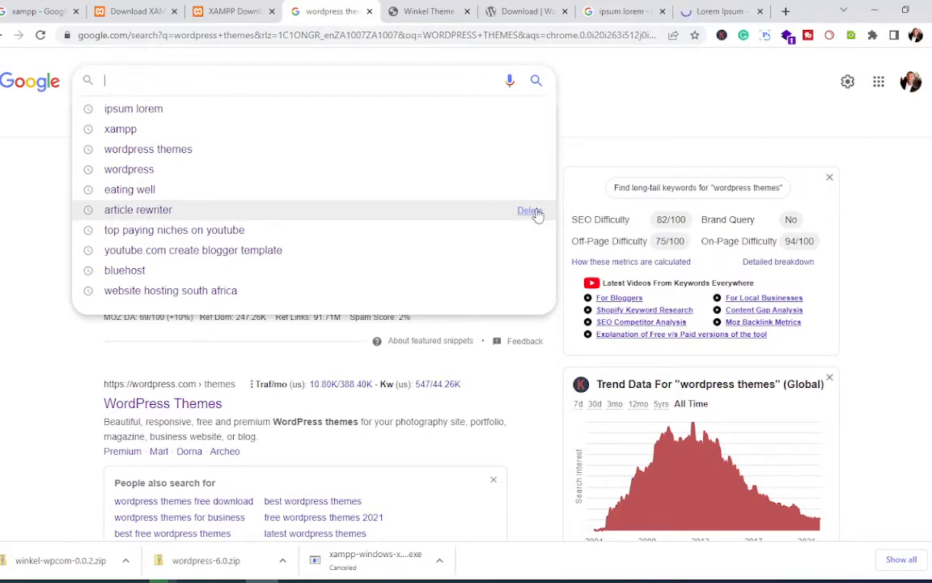
{"action": "left_click", "coordinate": [531, 211]}
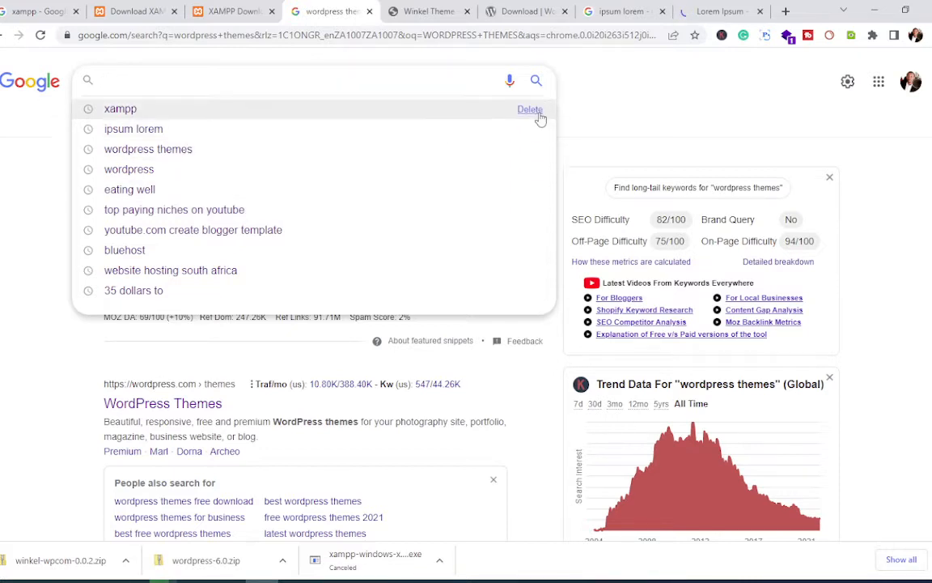
{"action": "left_click", "coordinate": [539, 111]}
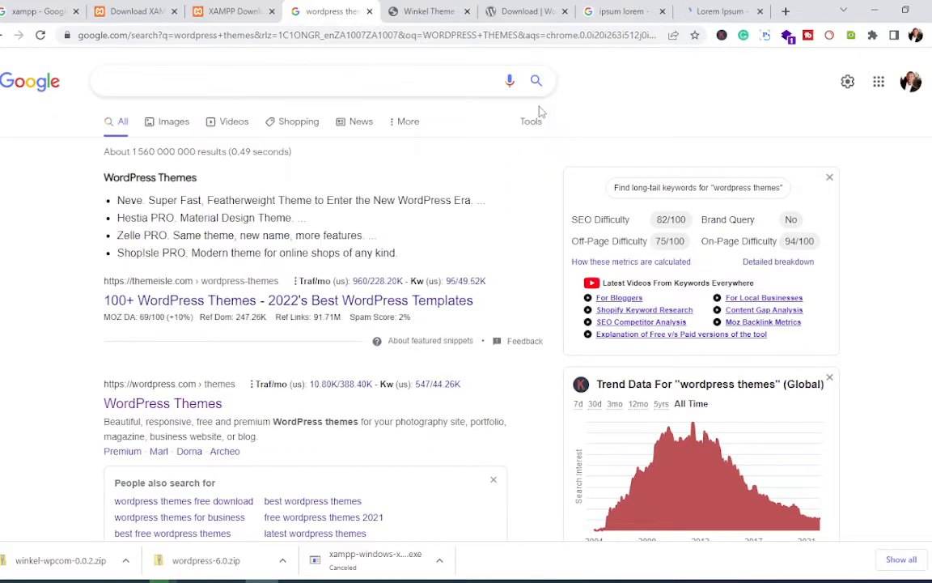
{"action": "left_click", "coordinate": [327, 36]}
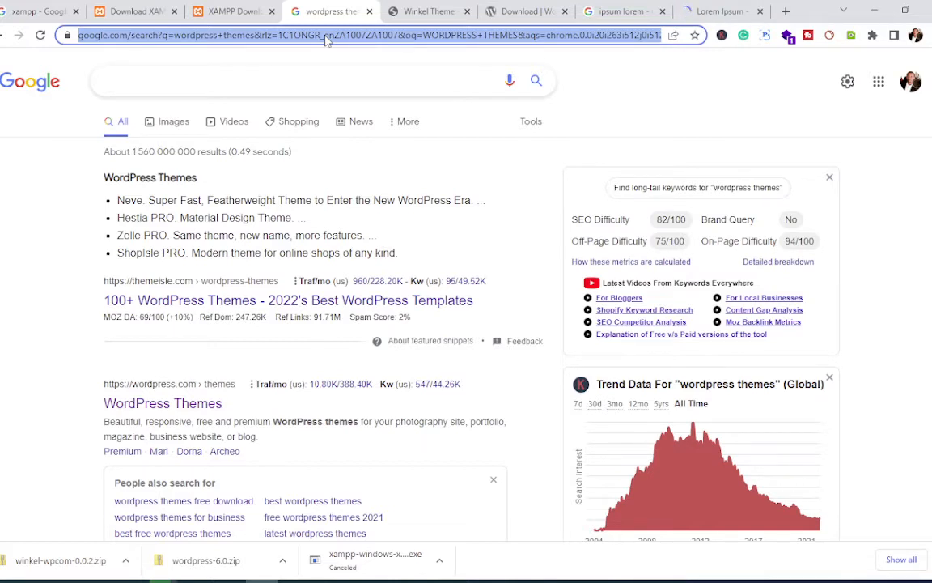
Step: Search Google for 'pexels', glance at the Winkel theme tab, and return to the results
{"action": "type", "text": "pexel"}
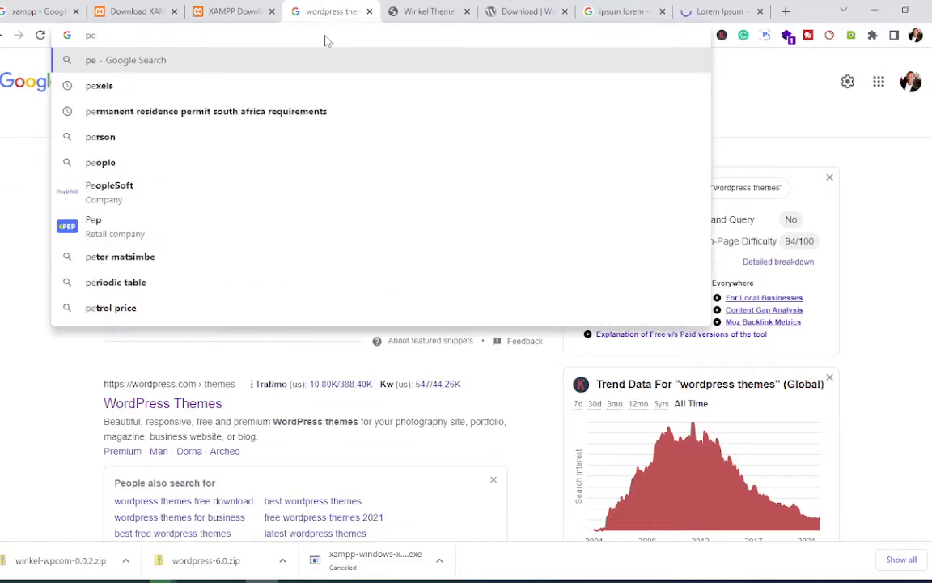
{"action": "type", "text": "s"}
{"action": "key", "text": "Return"}
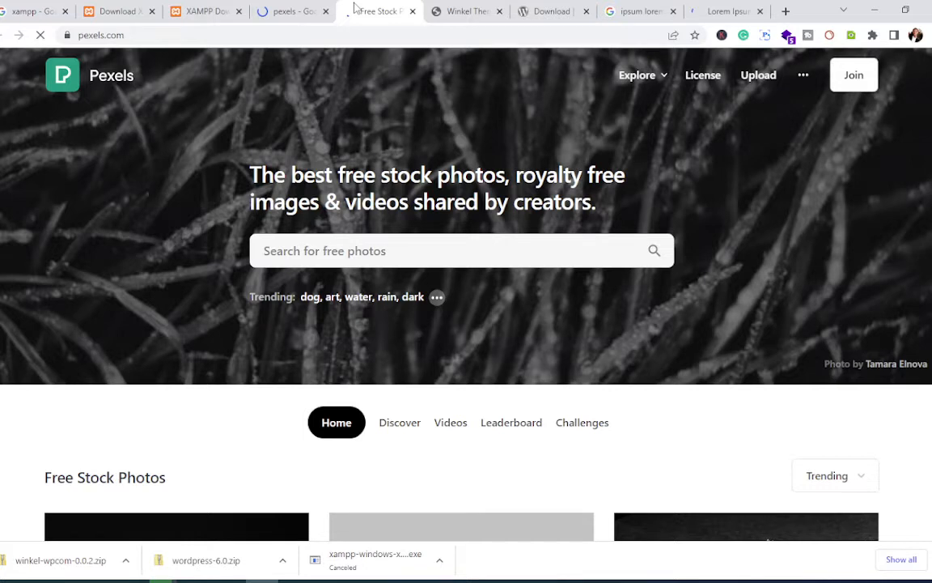
{"action": "key", "text": "ctrl+Tab"}
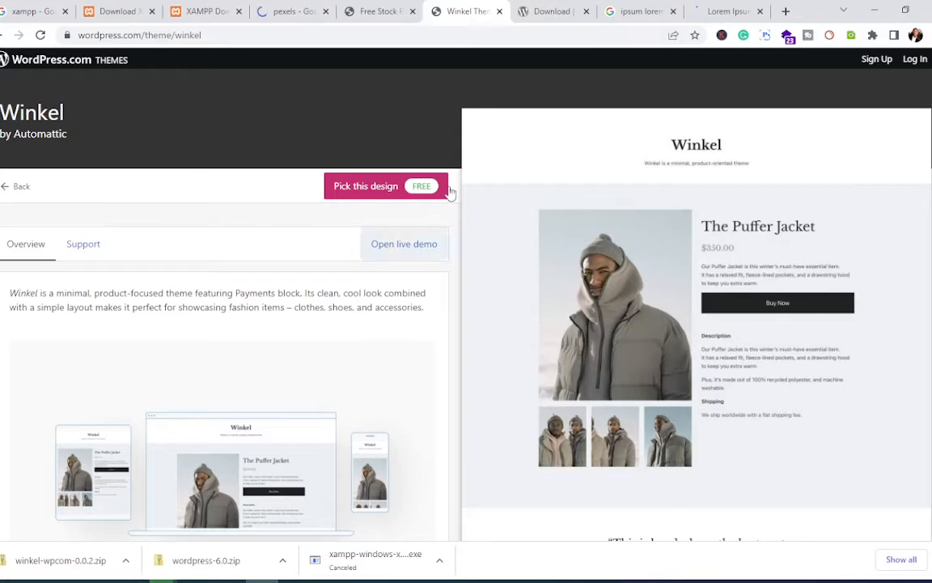
{"action": "key", "text": "ctrl+shift+Tab"}
{"action": "key", "text": "ctrl+shift+Tab"}
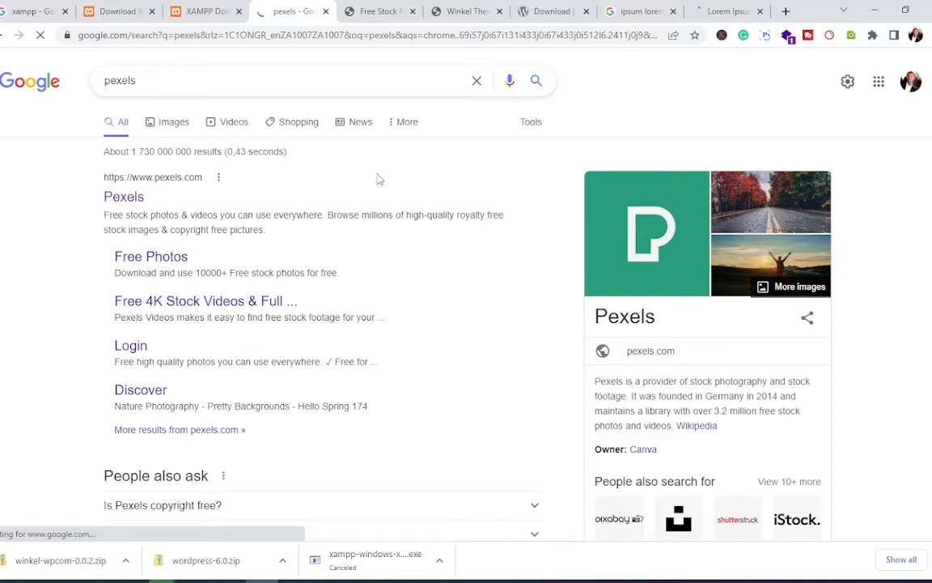
Step: In the Pexels clothes results, open the photo of checked shirts folded in a box
{"action": "key", "text": "ctrl+Tab"}
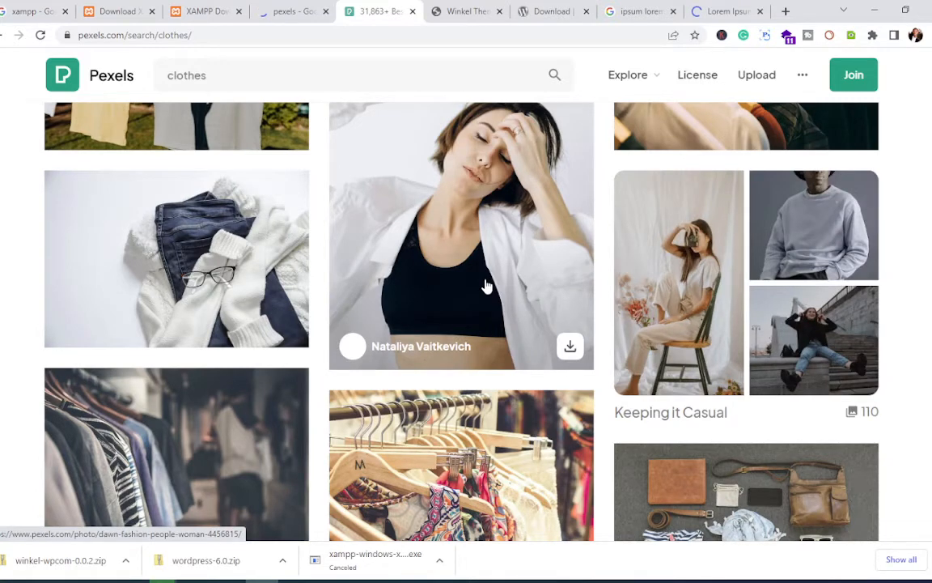
{"action": "scroll", "coordinate": [486, 285], "scroll_direction": "down", "scroll_amount": 5}
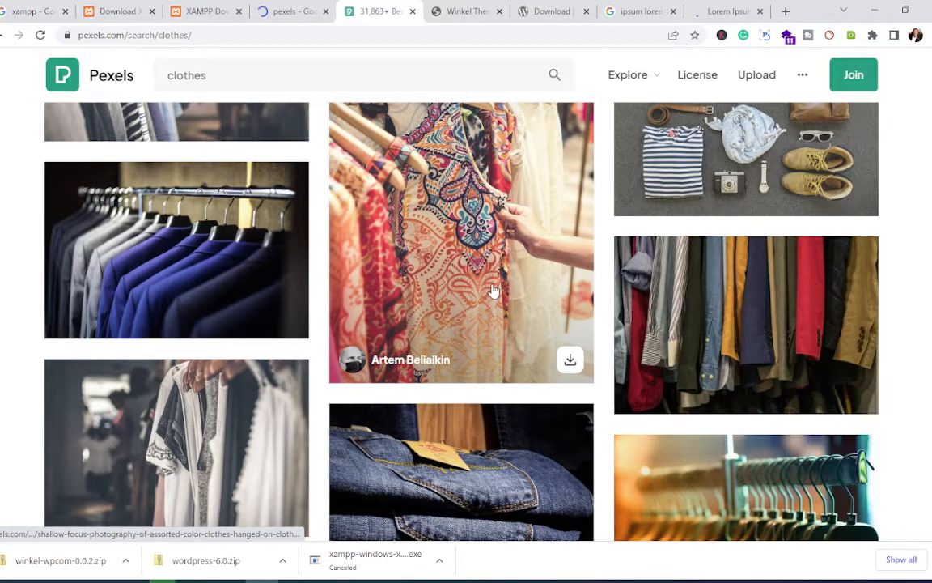
{"action": "left_click", "coordinate": [493, 289]}
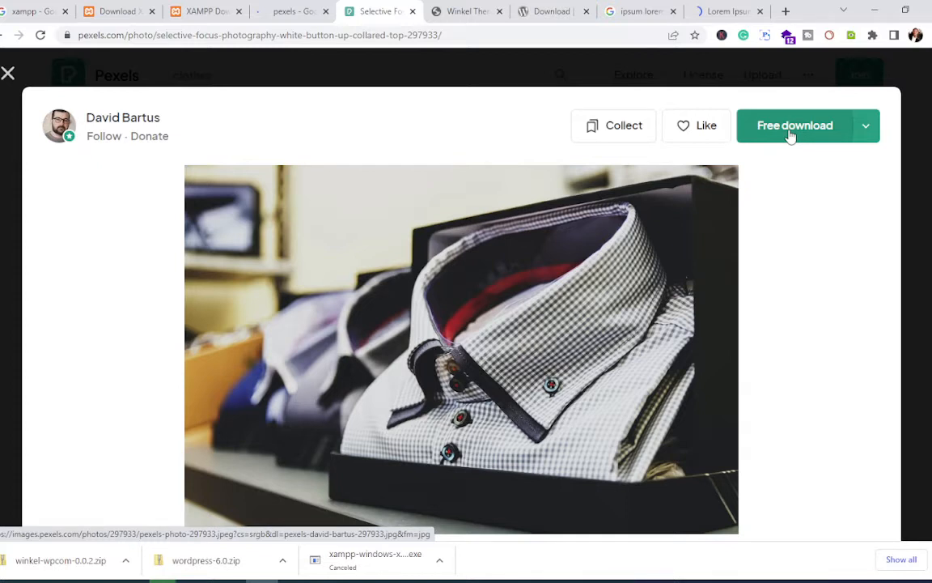
Step: Download the shirt photo as a free JPG and close the Say Thanks popup
{"action": "left_click", "coordinate": [791, 130]}
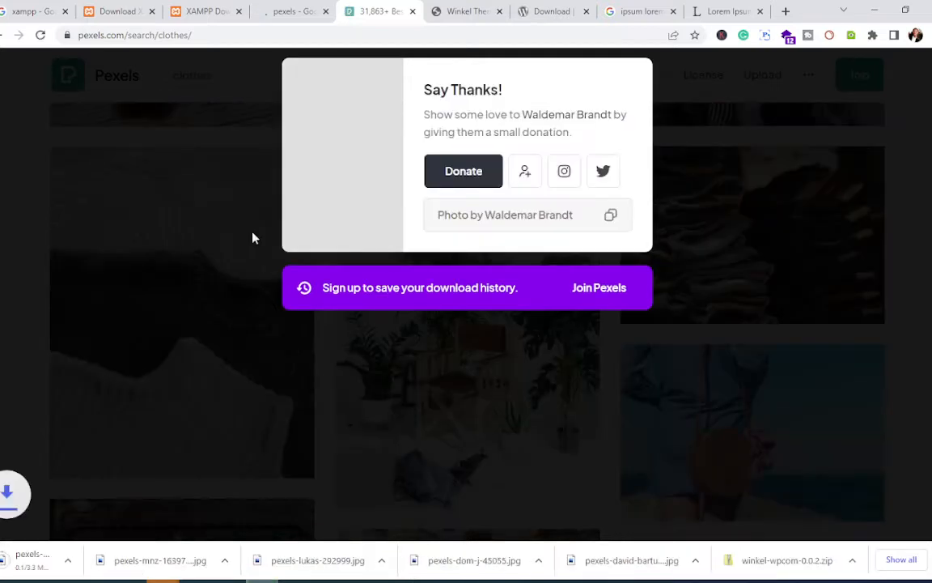
{"action": "left_click", "coordinate": [219, 241]}
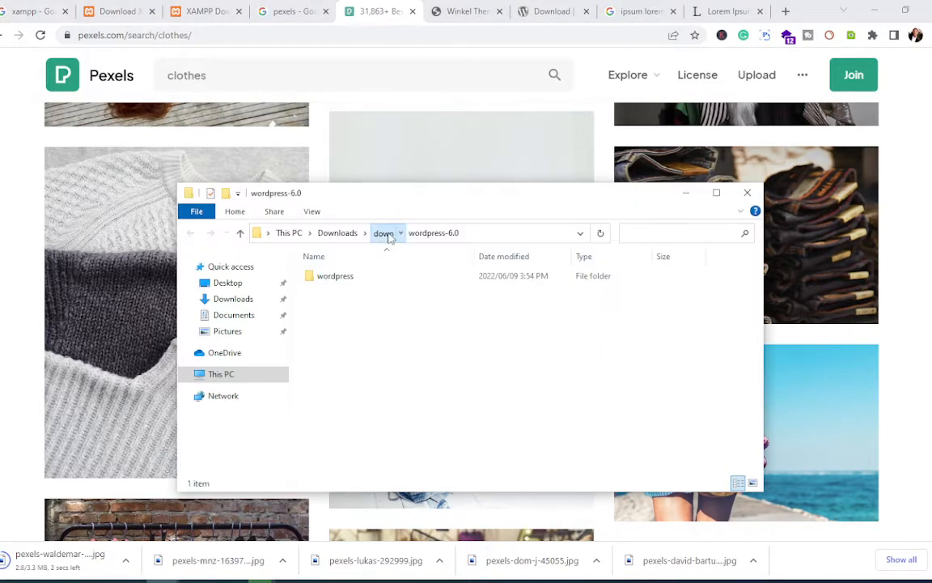
Step: Copy all 19 files and folders from the extracted wordpress-6.0\wordpress folder
{"action": "left_click", "coordinate": [383, 233]}
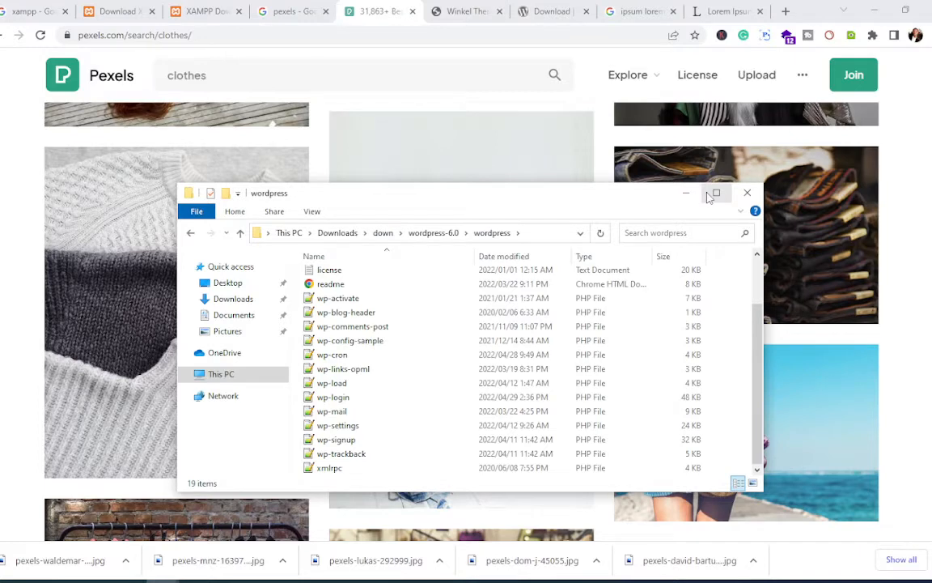
{"action": "left_click", "coordinate": [716, 192]}
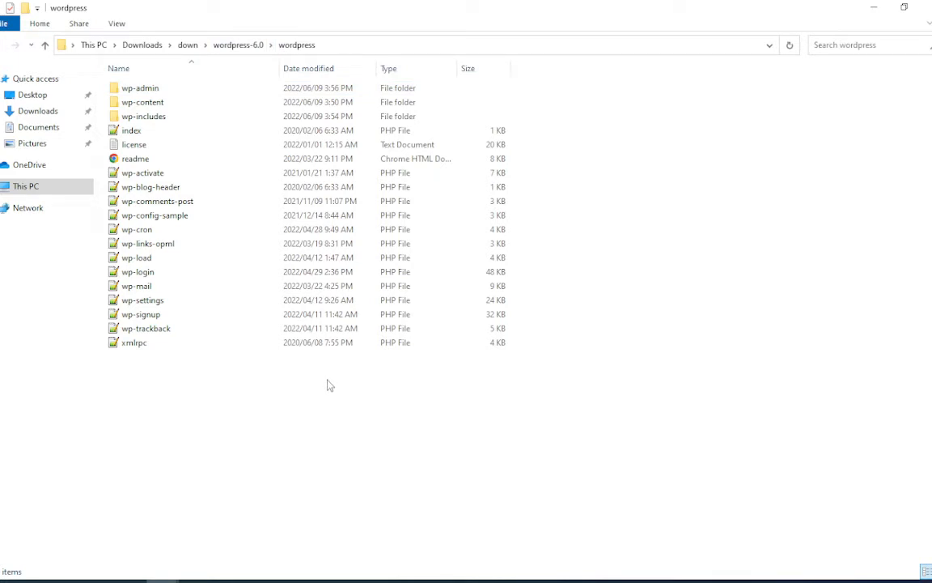
{"action": "left_click_drag", "start_coordinate": [328, 385], "coordinate": [198, 77]}
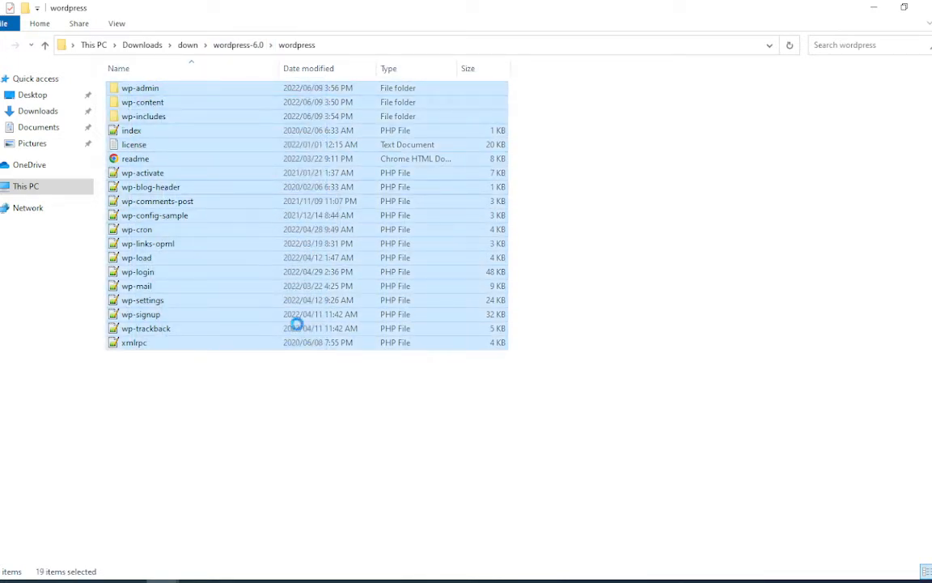
{"action": "right_click", "coordinate": [222, 193]}
{"action": "left_click", "coordinate": [287, 308]}
{"action": "left_click", "coordinate": [222, 44]}
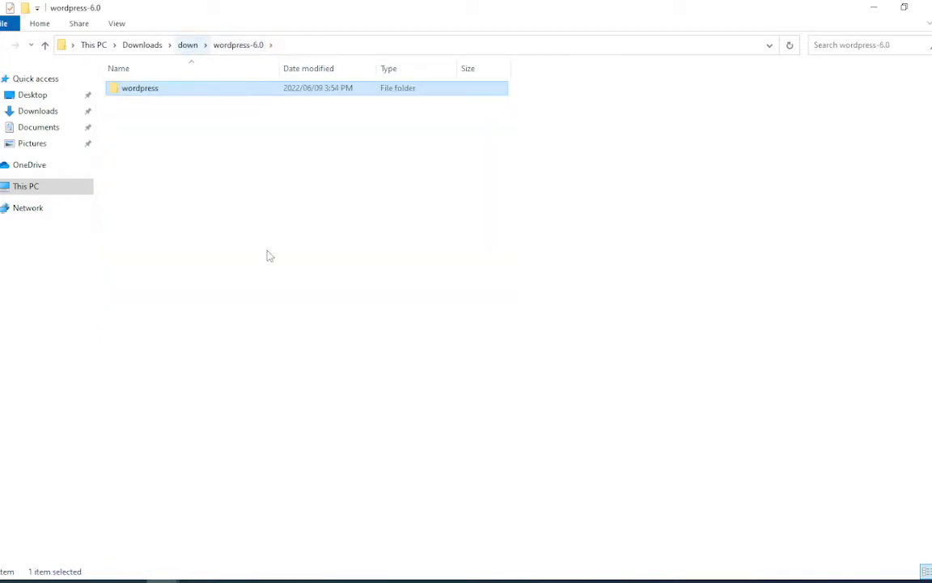
{"action": "mouse_move", "coordinate": [162, 579]}
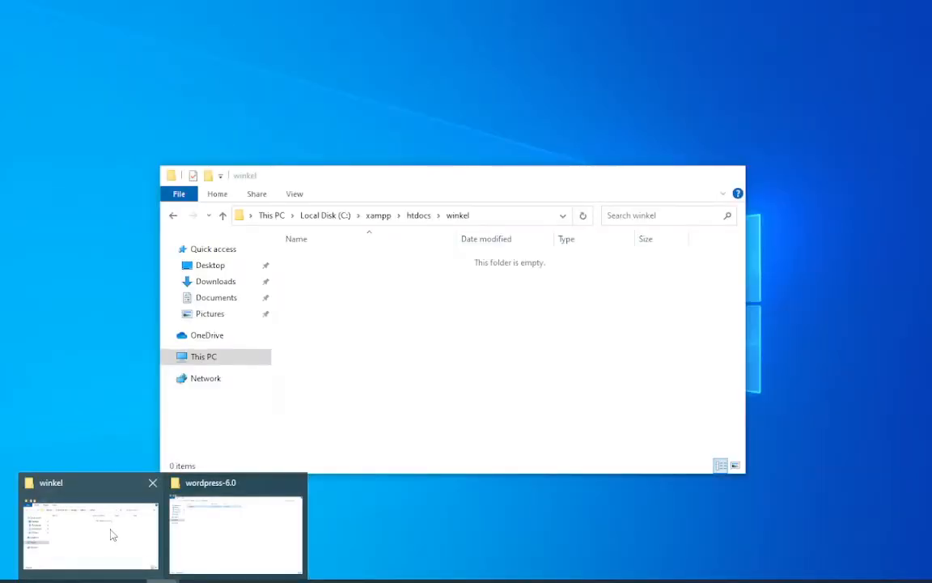
Step: Navigate from Local Disk (C:) through xampp and htdocs into the winkel folder
{"action": "left_click", "coordinate": [113, 535]}
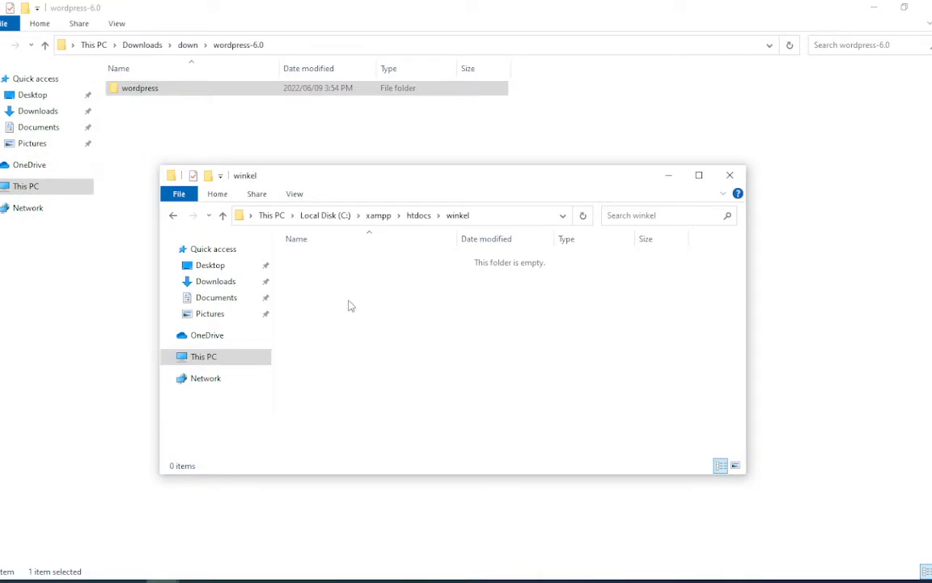
{"action": "right_click", "coordinate": [350, 302]}
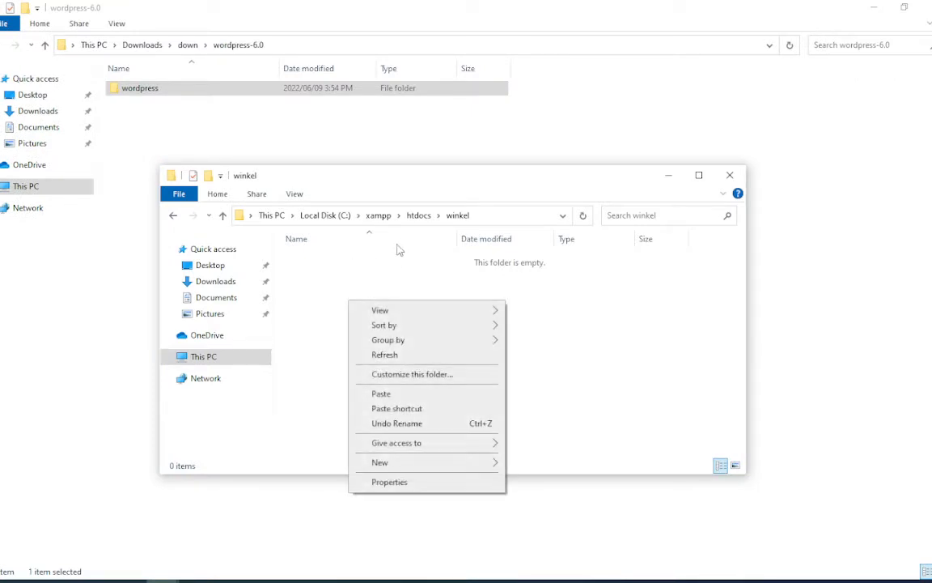
{"action": "left_click", "coordinate": [322, 216]}
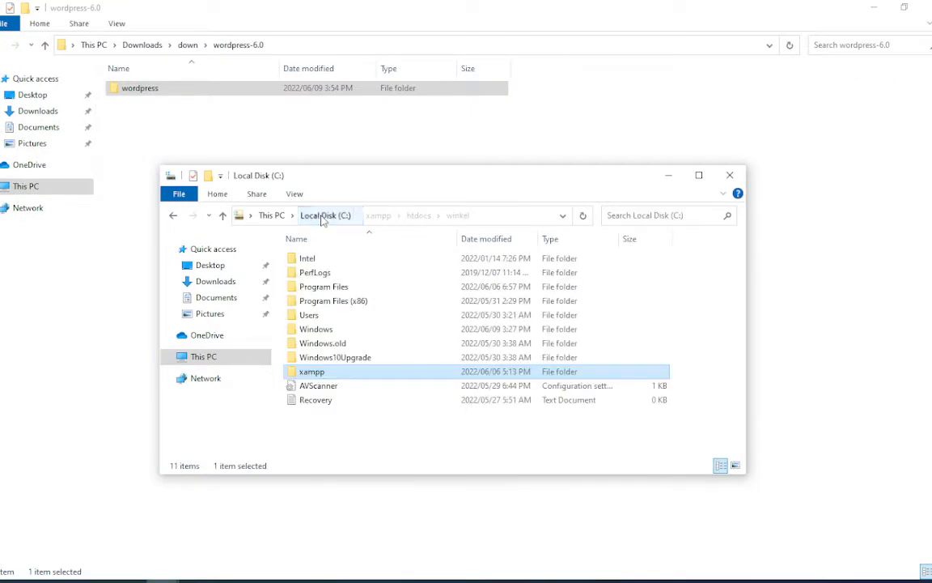
{"action": "double_click", "coordinate": [315, 374]}
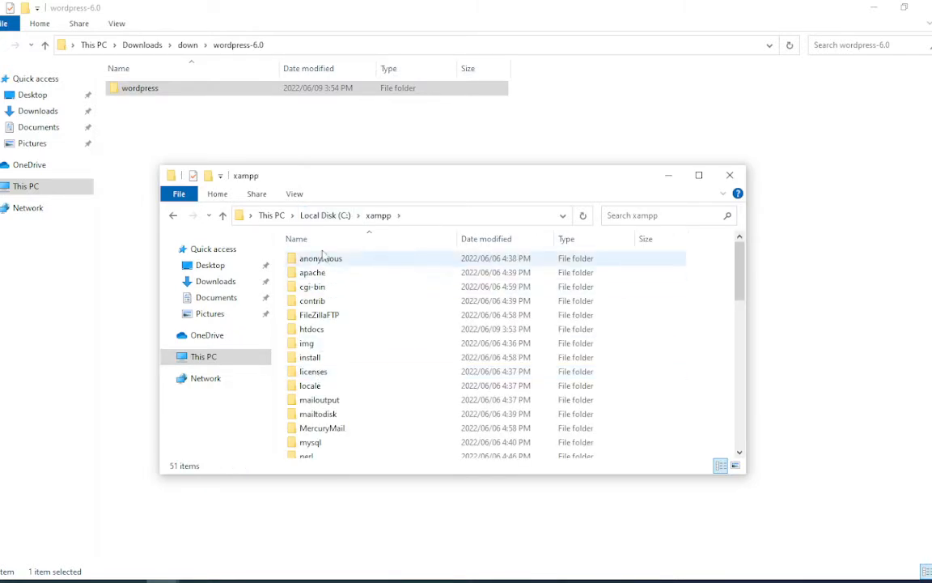
{"action": "double_click", "coordinate": [317, 329]}
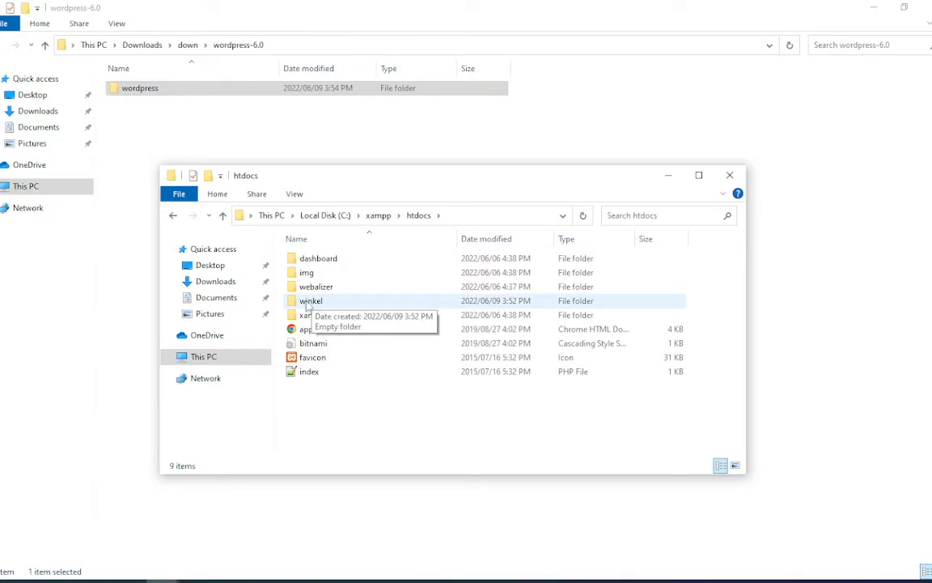
{"action": "double_click", "coordinate": [311, 301]}
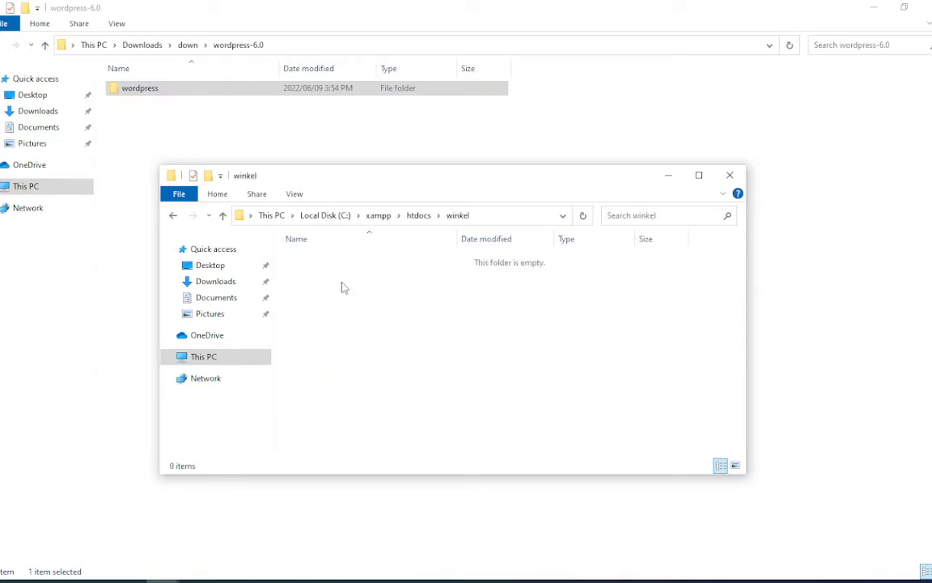
Step: Paste the copied WordPress files into winkel and bring the copy progress dialog back into view
{"action": "right_click", "coordinate": [342, 283]}
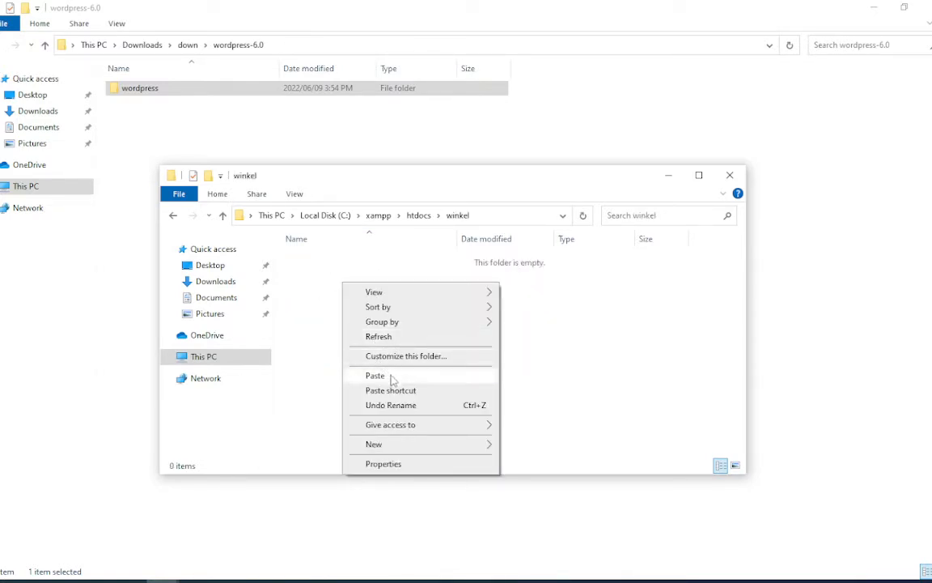
{"action": "left_click", "coordinate": [387, 376]}
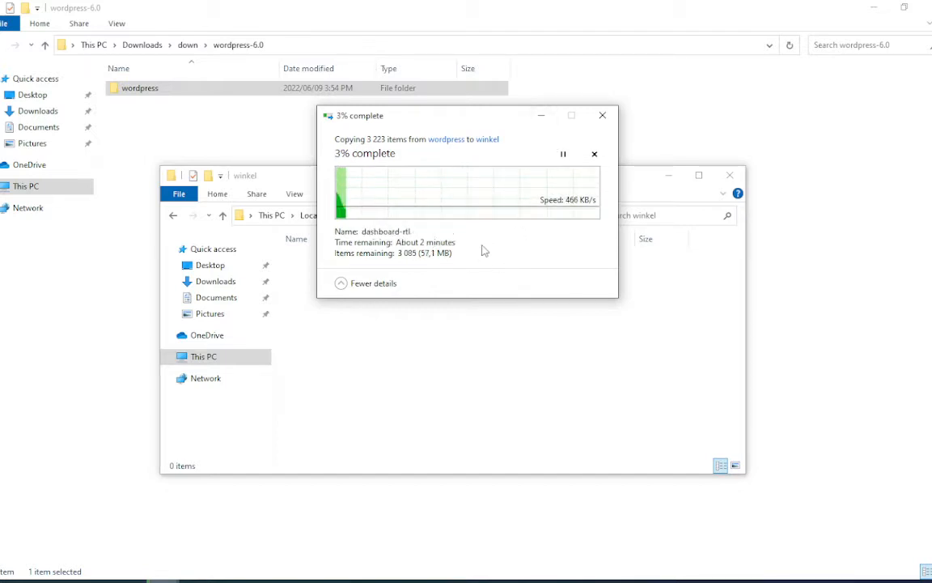
{"action": "left_click", "coordinate": [540, 118]}
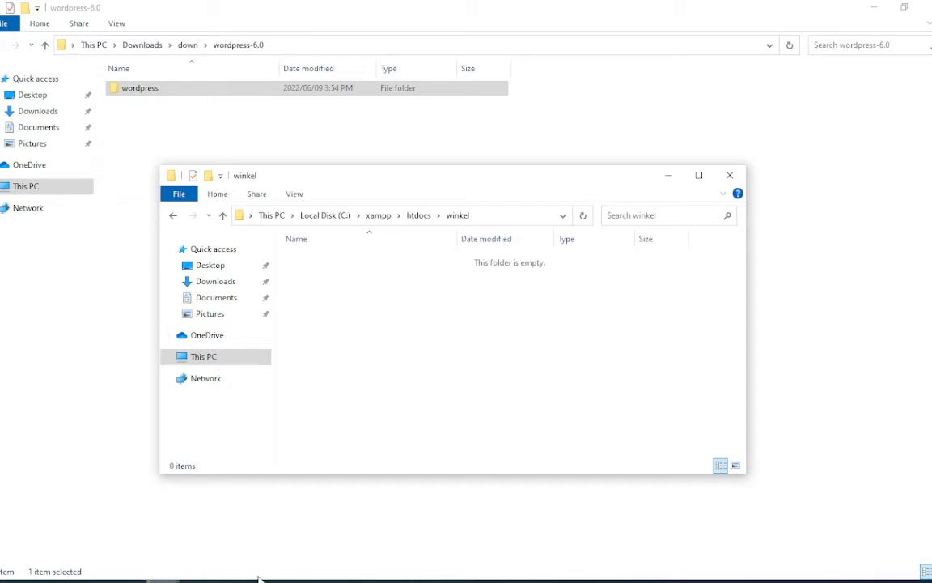
{"action": "mouse_move", "coordinate": [162, 579]}
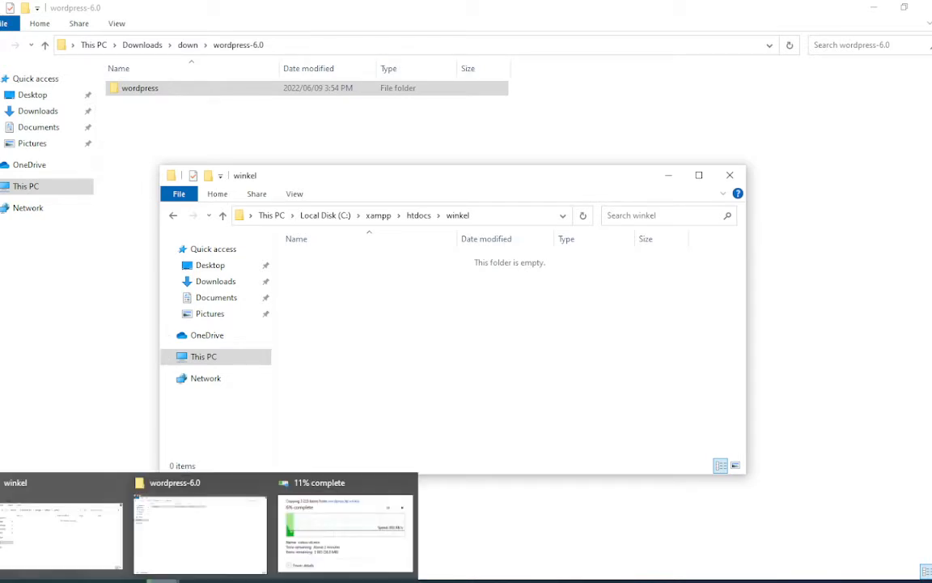
{"action": "left_click", "coordinate": [346, 530]}
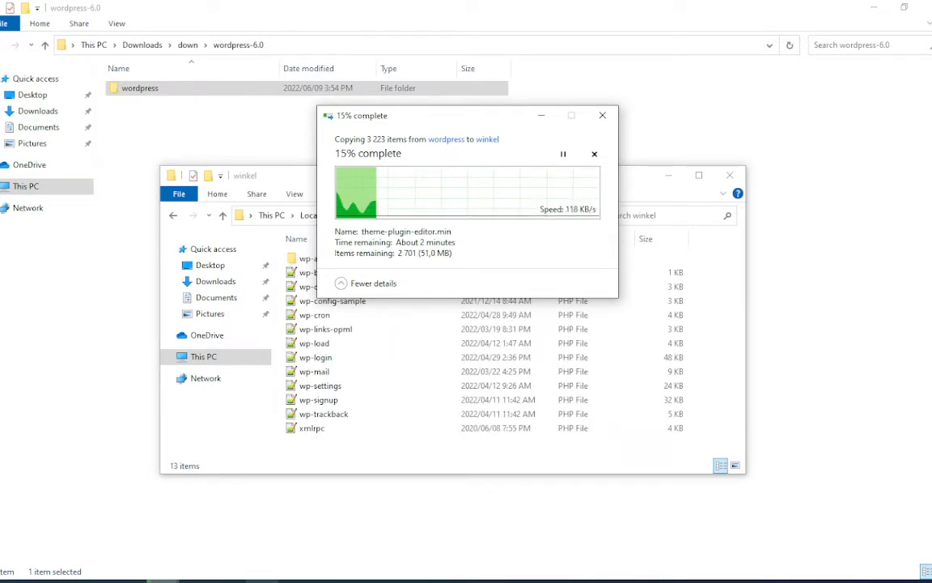
Step: Scroll through the Pexels clothes photo results
{"action": "mouse_move", "coordinate": [243, 576]}
{"action": "left_click", "coordinate": [259, 530]}
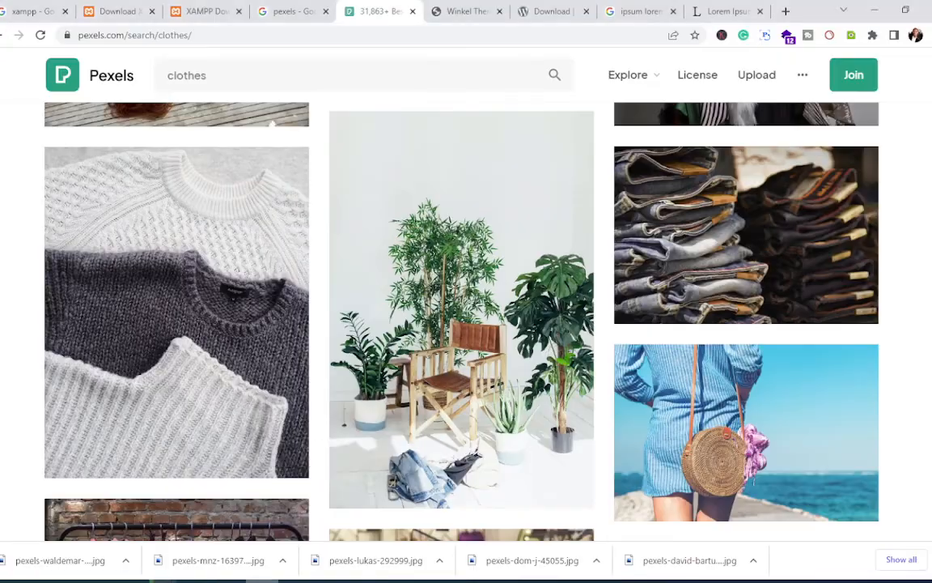
{"action": "scroll", "coordinate": [285, 326], "scroll_direction": "down", "scroll_amount": 4}
{"action": "scroll", "coordinate": [284, 326], "scroll_direction": "down", "scroll_amount": 5}
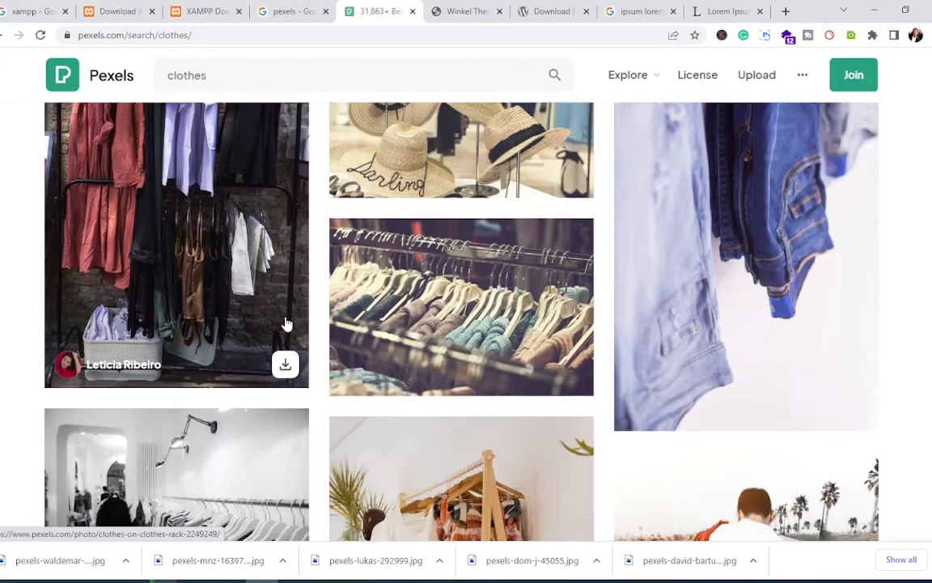
{"action": "scroll", "coordinate": [288, 324], "scroll_direction": "down", "scroll_amount": 2}
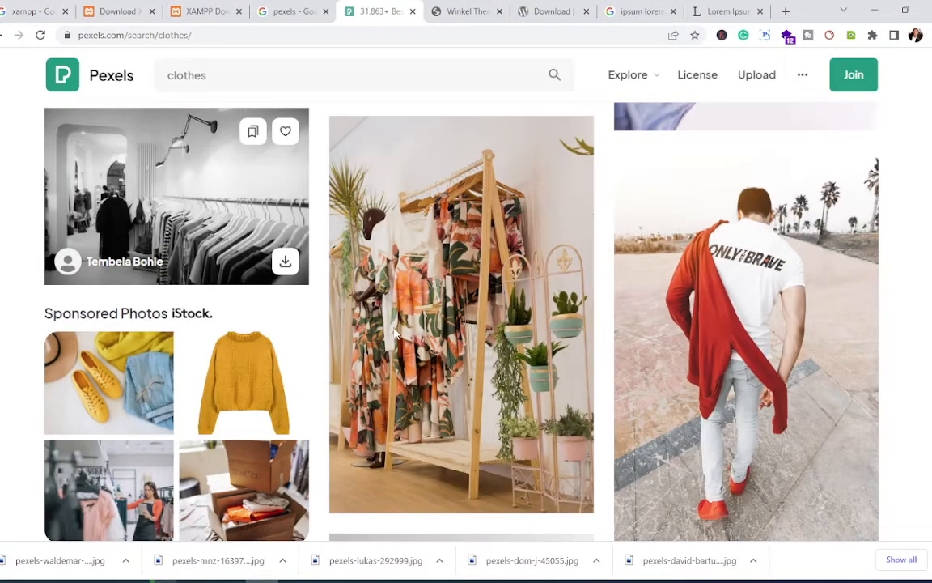
{"action": "scroll", "coordinate": [488, 362], "scroll_direction": "up", "scroll_amount": 4}
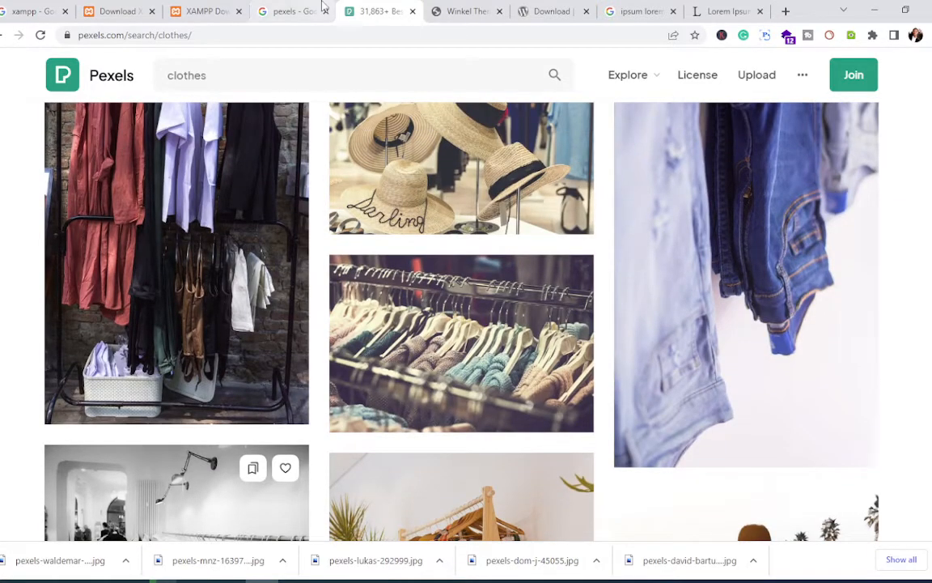
Step: Change the Google search from pexels to pixabay
{"action": "left_click", "coordinate": [308, 10]}
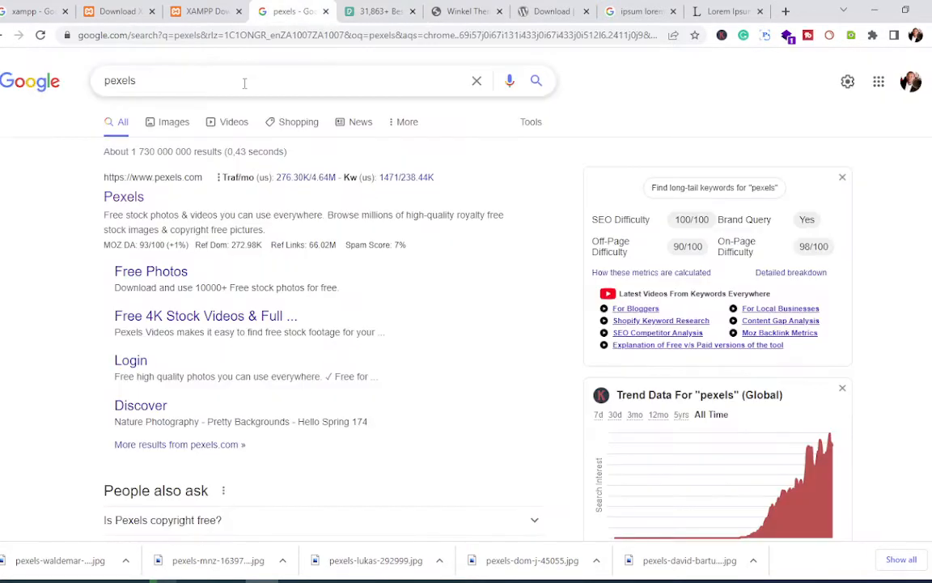
{"action": "left_click", "coordinate": [244, 82]}
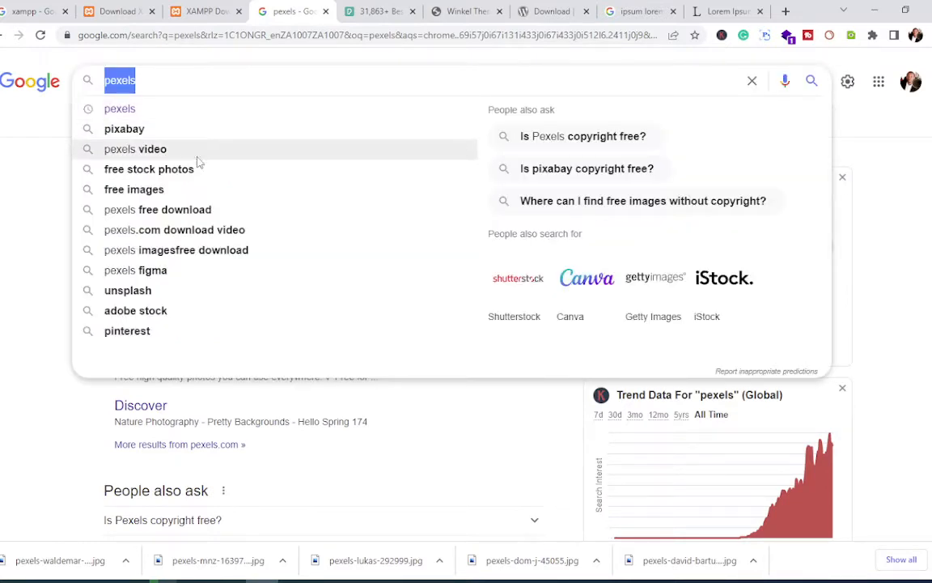
{"action": "left_click", "coordinate": [171, 131]}
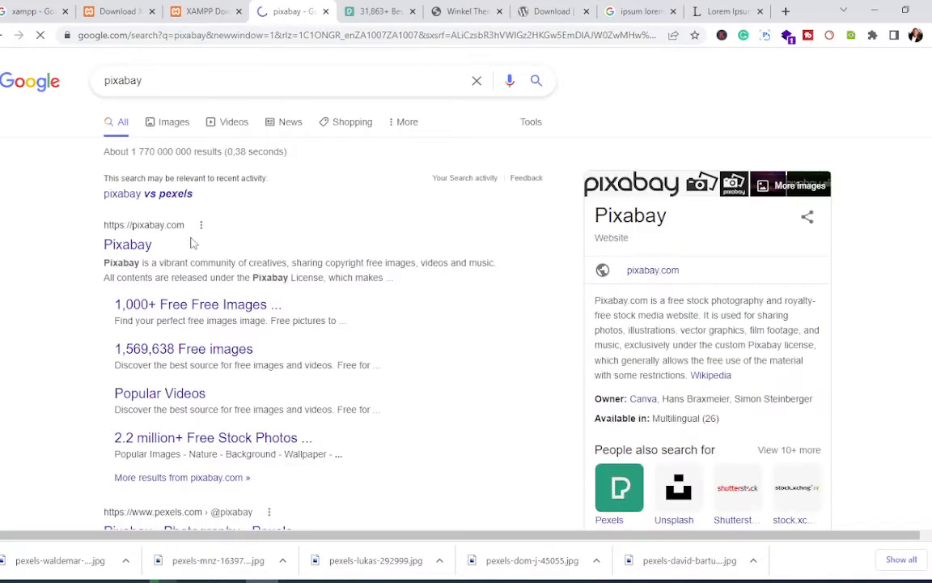
Step: Open pixabay.com from the Google results and search its images for 'shoes'
{"action": "left_click", "coordinate": [143, 250]}
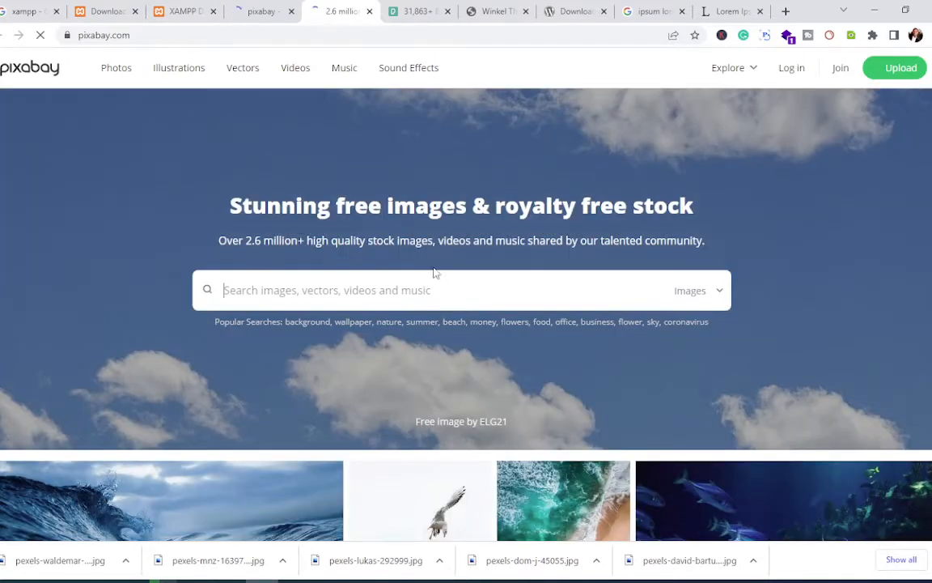
{"action": "scroll", "coordinate": [423, 276], "scroll_direction": "down", "scroll_amount": 1}
{"action": "scroll", "coordinate": [424, 275], "scroll_direction": "down", "scroll_amount": 5}
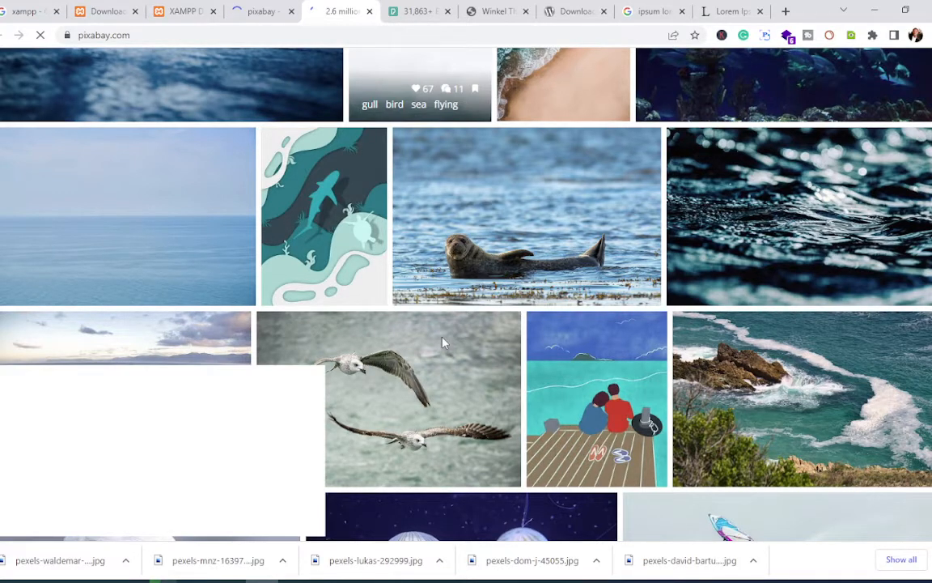
{"action": "scroll", "coordinate": [413, 307], "scroll_direction": "up", "scroll_amount": 5}
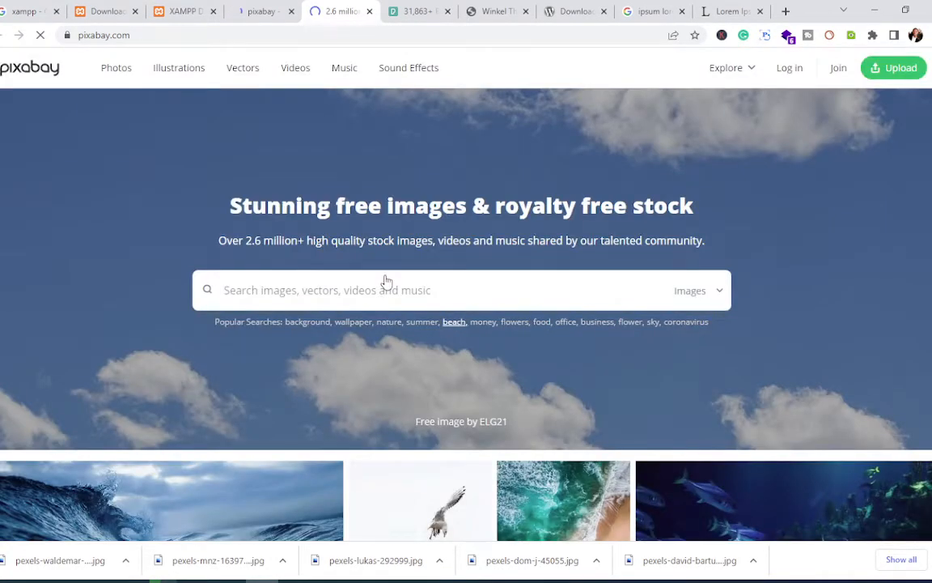
{"action": "left_click", "coordinate": [360, 293]}
{"action": "type", "text": "shoes"}
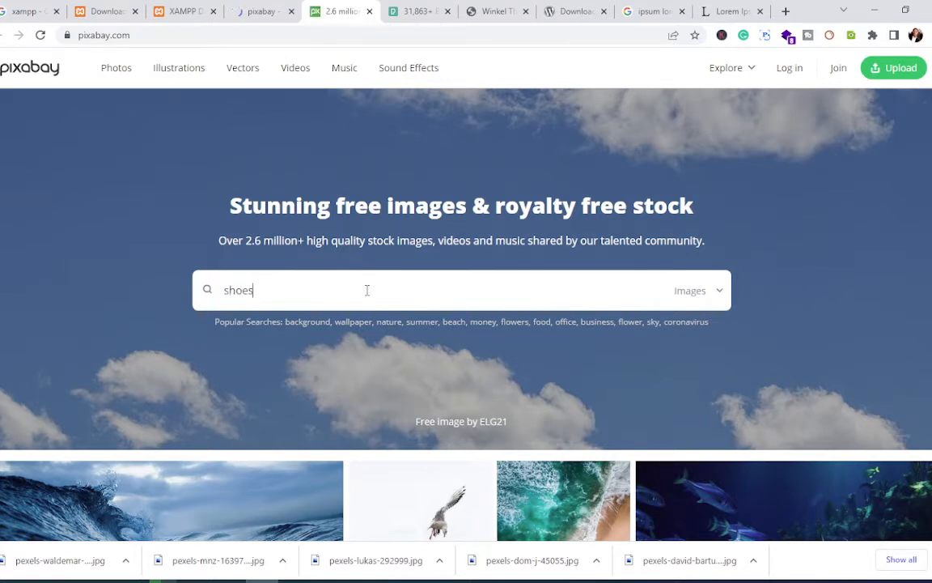
{"action": "key", "text": "Return"}
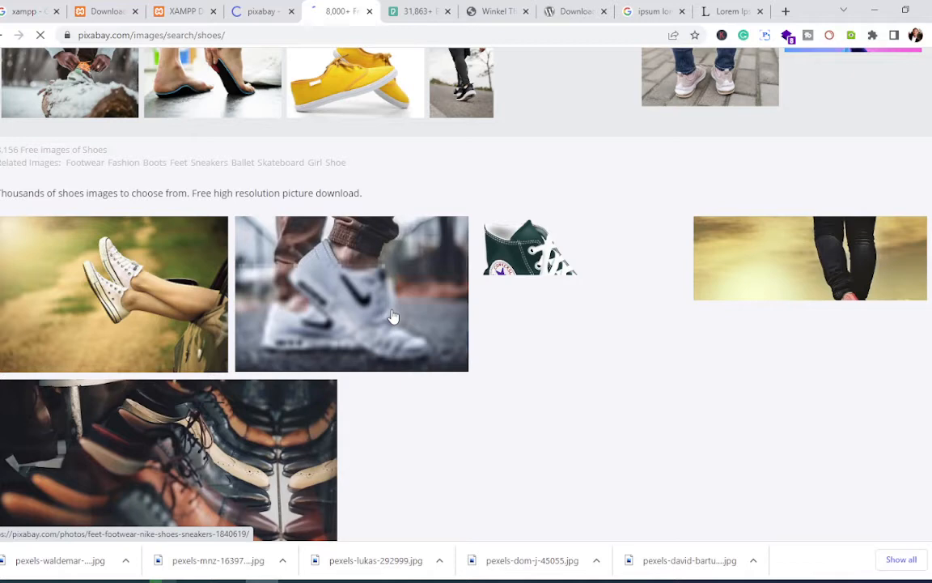
Step: Scroll through the Pixabay shoes image results and back up
{"action": "scroll", "coordinate": [560, 188], "scroll_direction": "down", "scroll_amount": 2}
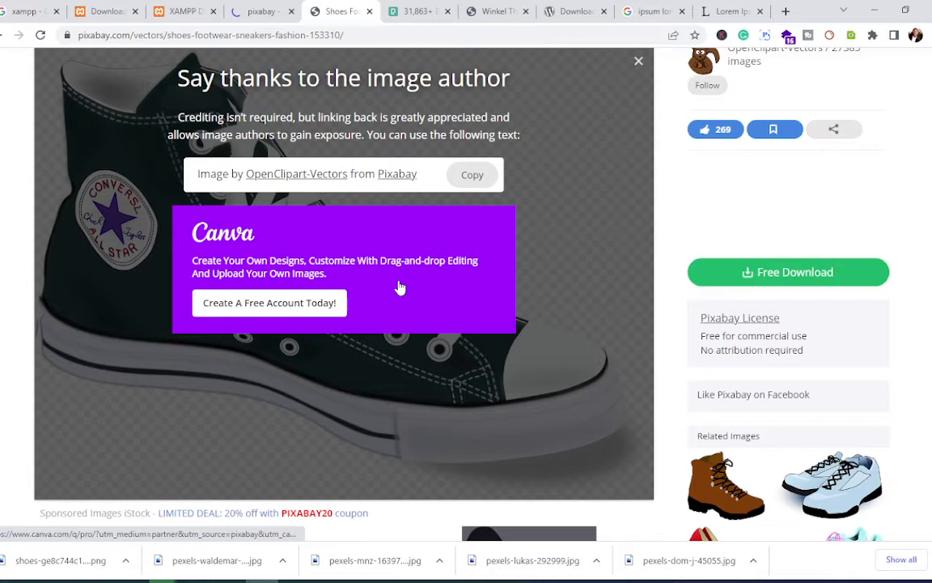
{"action": "scroll", "coordinate": [400, 287], "scroll_direction": "up", "scroll_amount": 1}
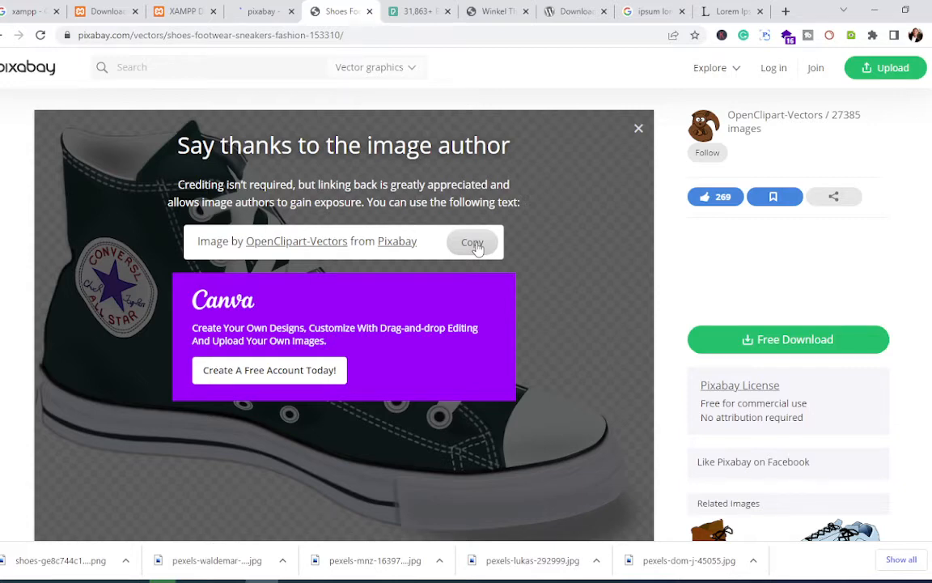
Step: Paste the Pixabay attribution link on a new line after the lorem ipsum text in Notepad
{"action": "key", "text": "alt+Tab"}
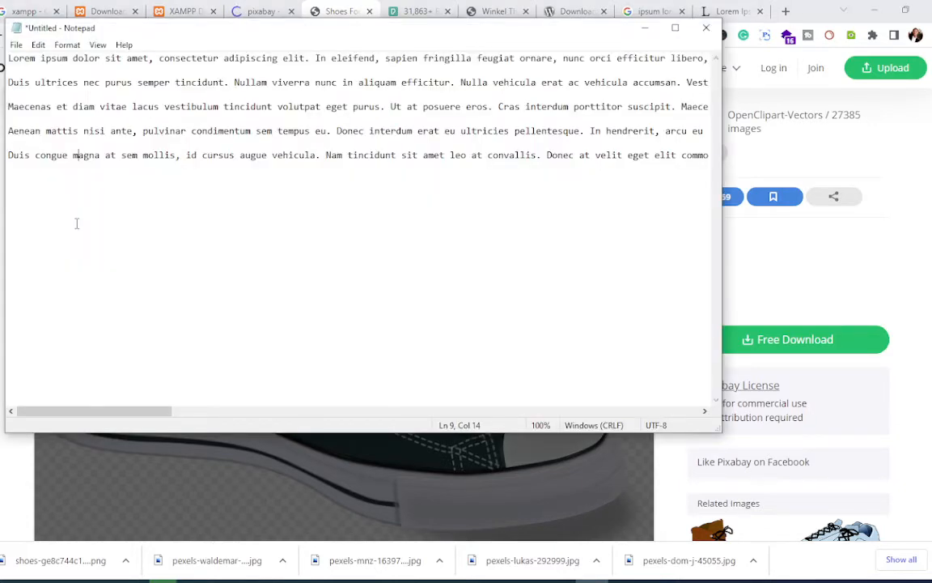
{"action": "key", "text": "alt+Tab"}
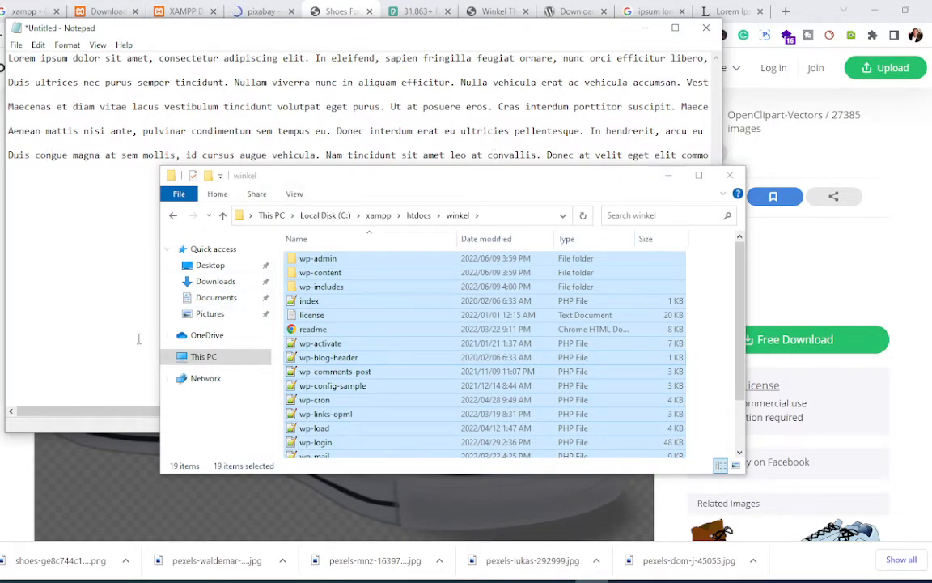
{"action": "left_click_drag", "start_coordinate": [102, 414], "coordinate": [312, 340]}
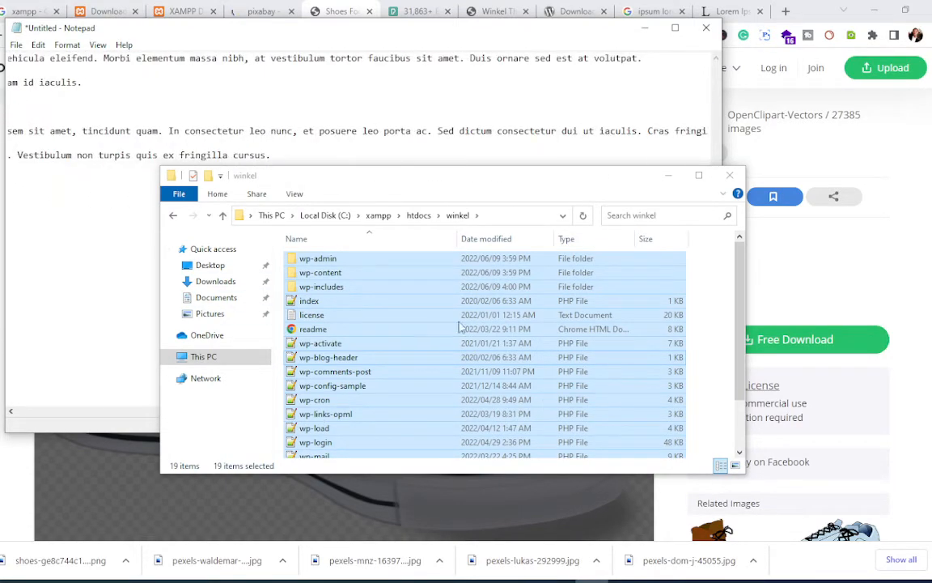
{"action": "left_click", "coordinate": [293, 153]}
{"action": "key", "text": "Return"}
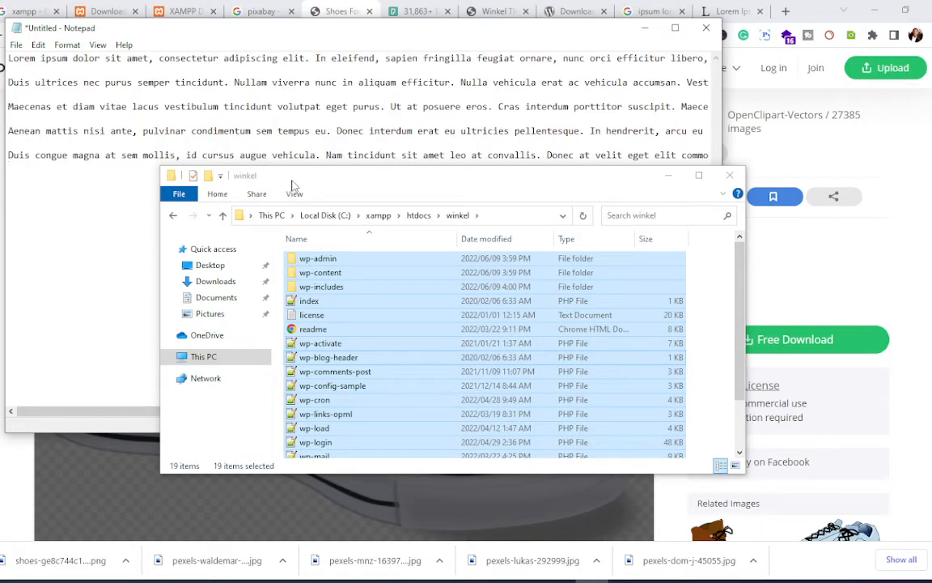
{"action": "left_click", "coordinate": [169, 181]}
{"action": "left_click", "coordinate": [667, 175]}
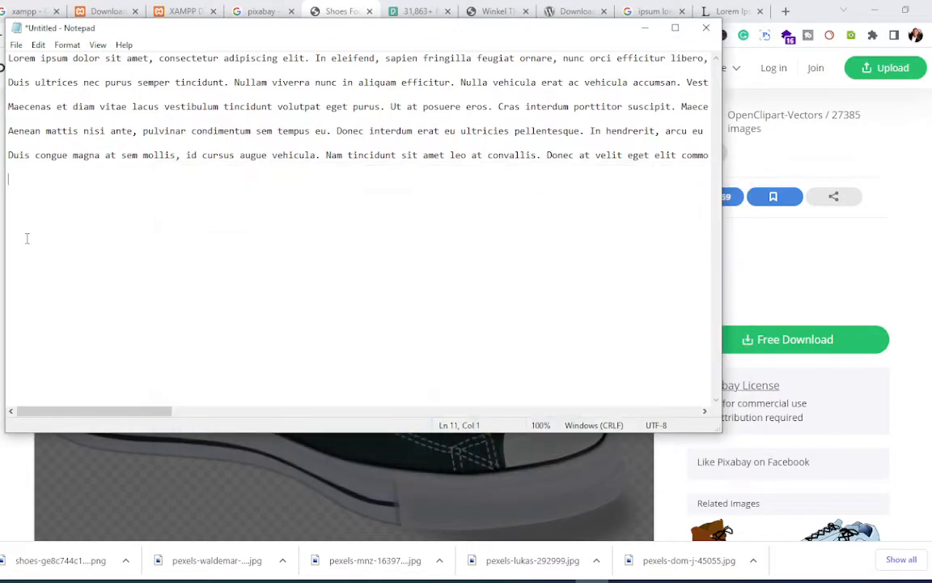
{"action": "right_click", "coordinate": [21, 167]}
{"action": "left_click", "coordinate": [77, 242]}
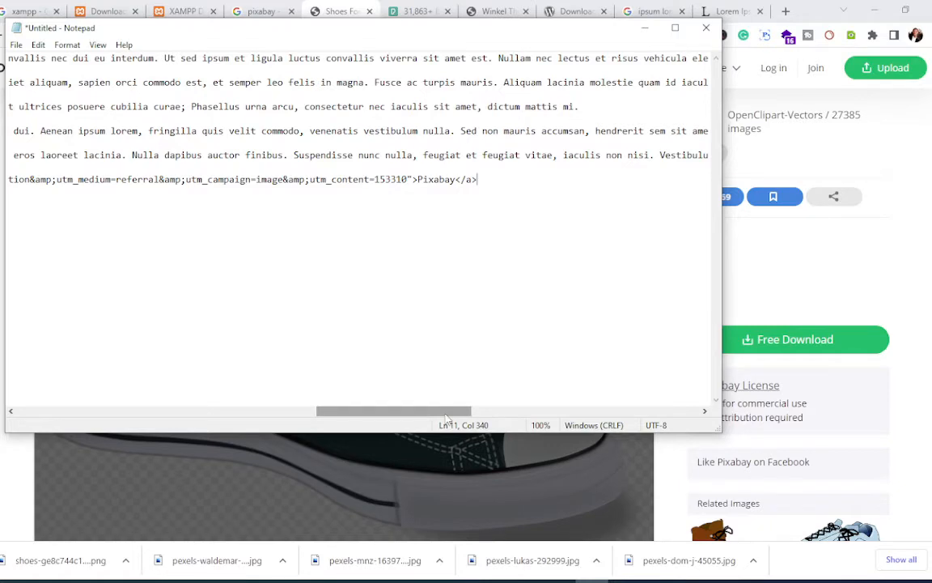
{"action": "left_click_drag", "start_coordinate": [446, 415], "coordinate": [72, 398]}
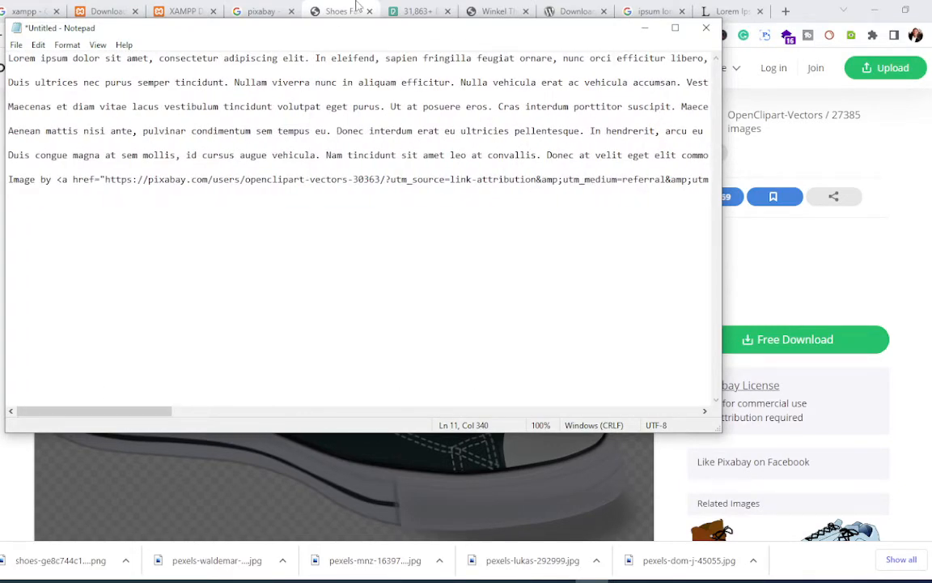
{"action": "left_click", "coordinate": [13, 472]}
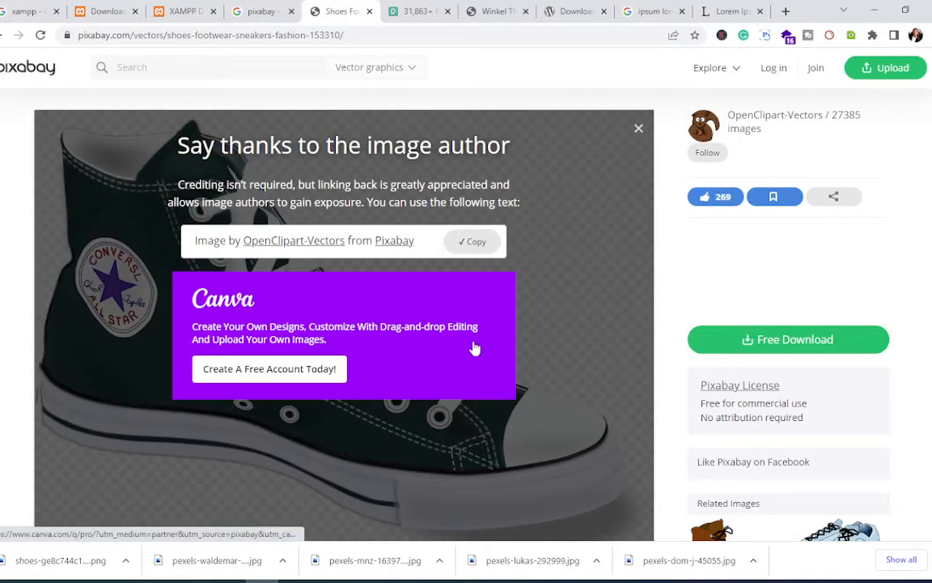
Step: Go back to the shoes results and open the red high-heels photo
{"action": "scroll", "coordinate": [518, 372], "scroll_direction": "down", "scroll_amount": 5}
{"action": "scroll", "coordinate": [465, 362], "scroll_direction": "up", "scroll_amount": 5}
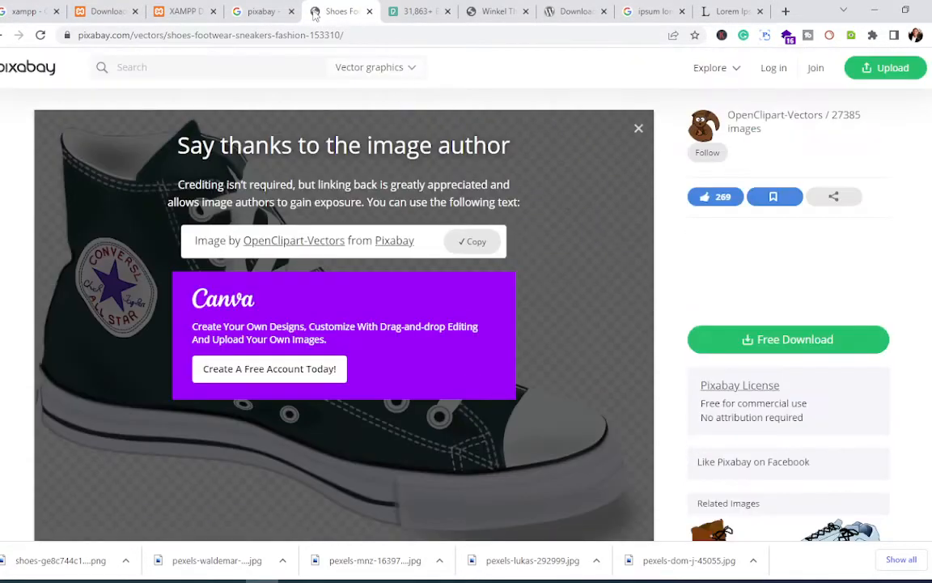
{"action": "left_click", "coordinate": [13, 34]}
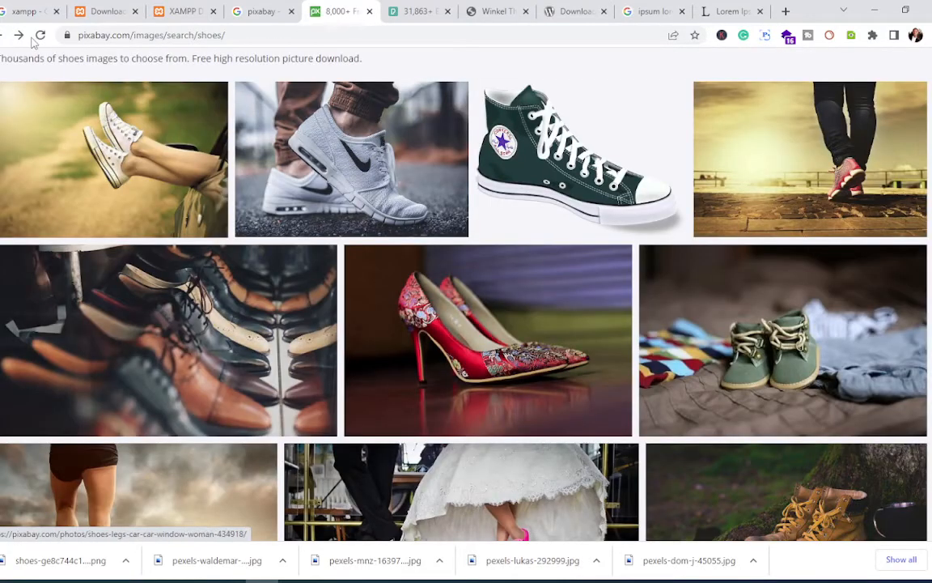
{"action": "scroll", "coordinate": [367, 277], "scroll_direction": "down", "scroll_amount": 2}
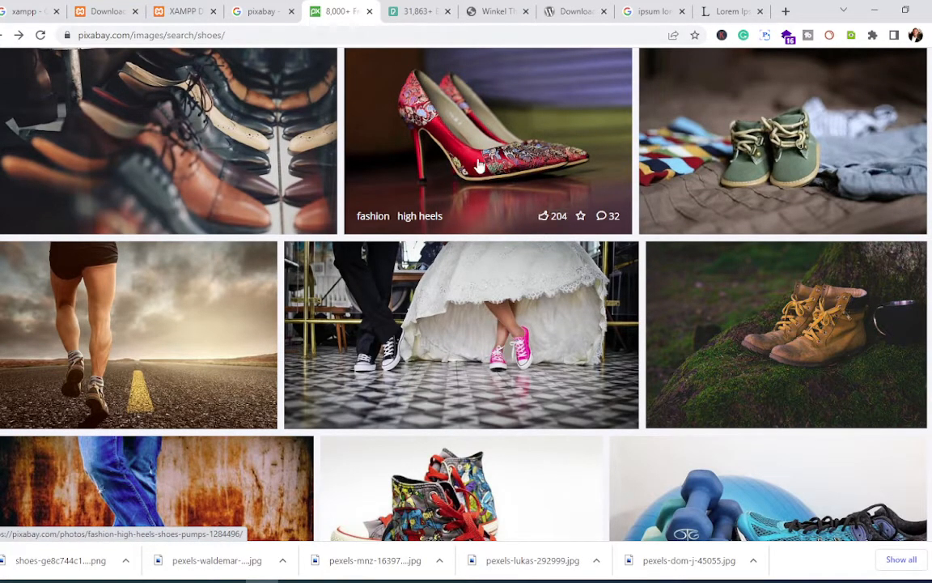
{"action": "scroll", "coordinate": [453, 166], "scroll_direction": "up", "scroll_amount": 1}
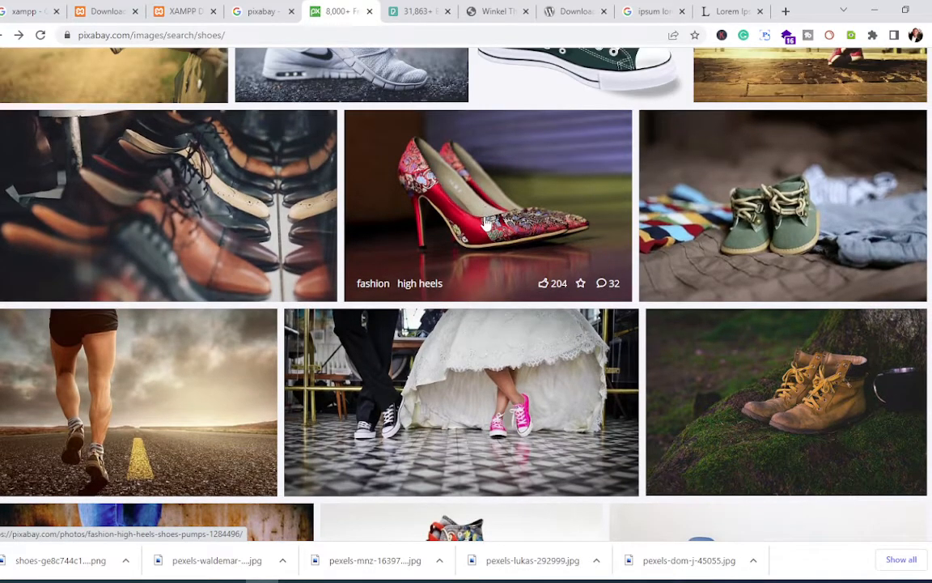
{"action": "left_click", "coordinate": [499, 233]}
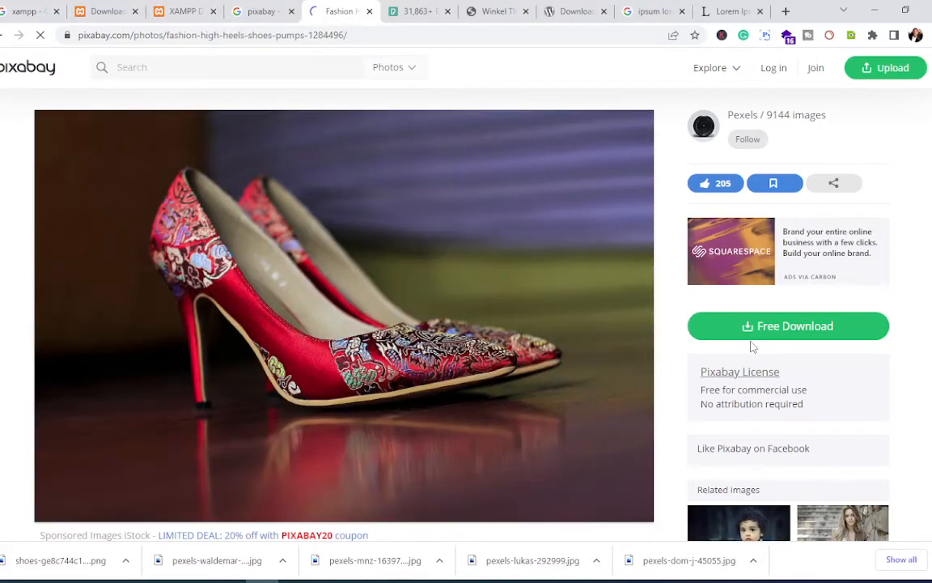
Step: Download the red heels photo at 1280×853, passing the reCAPTCHA check
{"action": "left_click", "coordinate": [747, 326]}
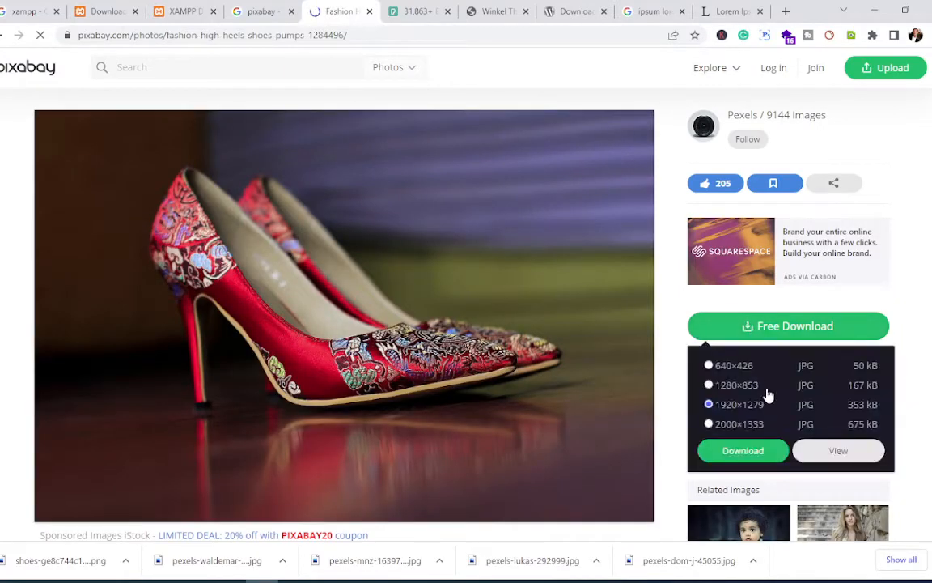
{"action": "left_click", "coordinate": [710, 385]}
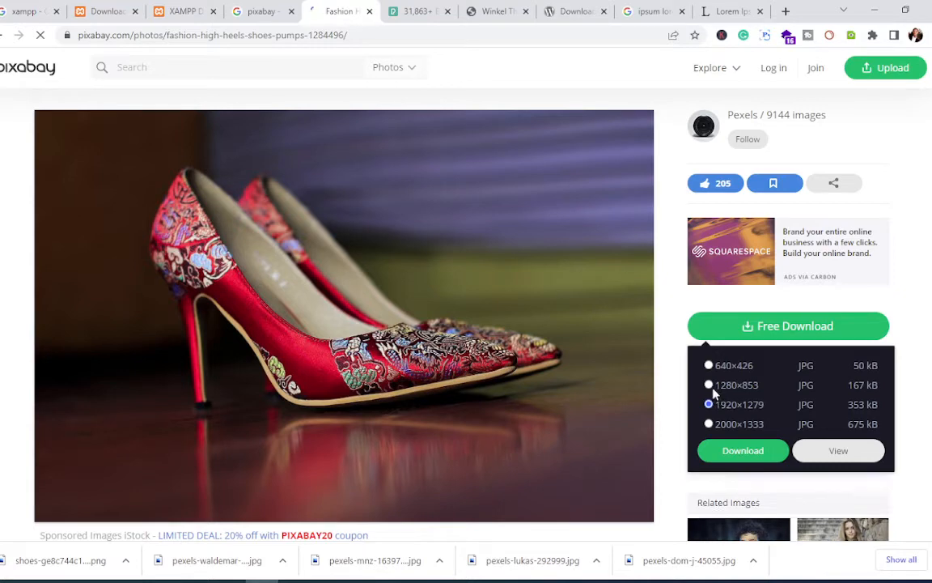
{"action": "left_click", "coordinate": [753, 454]}
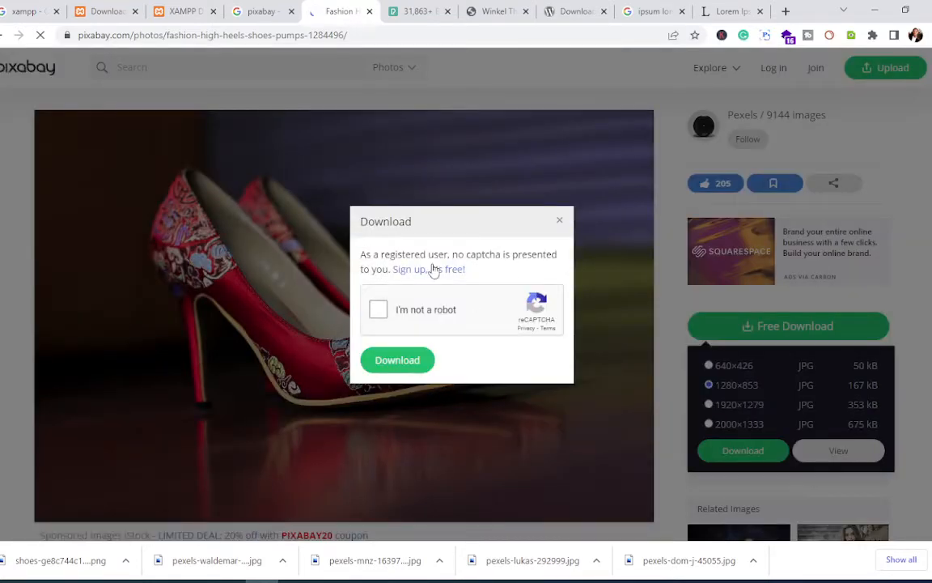
{"action": "left_click", "coordinate": [378, 310]}
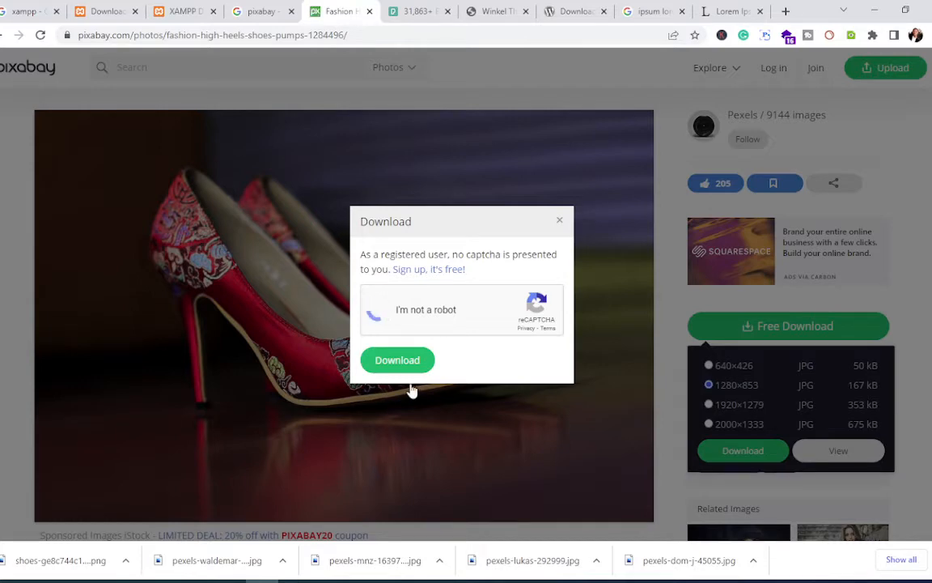
{"action": "left_click", "coordinate": [409, 364]}
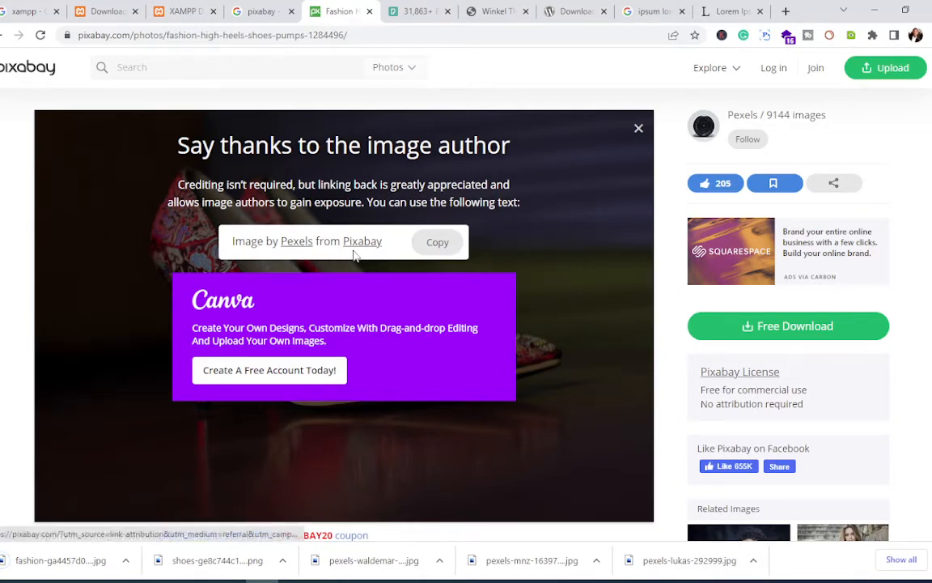
Step: Copy the red heels author credit and start a new line at the end of the Notepad text
{"action": "left_click", "coordinate": [431, 243]}
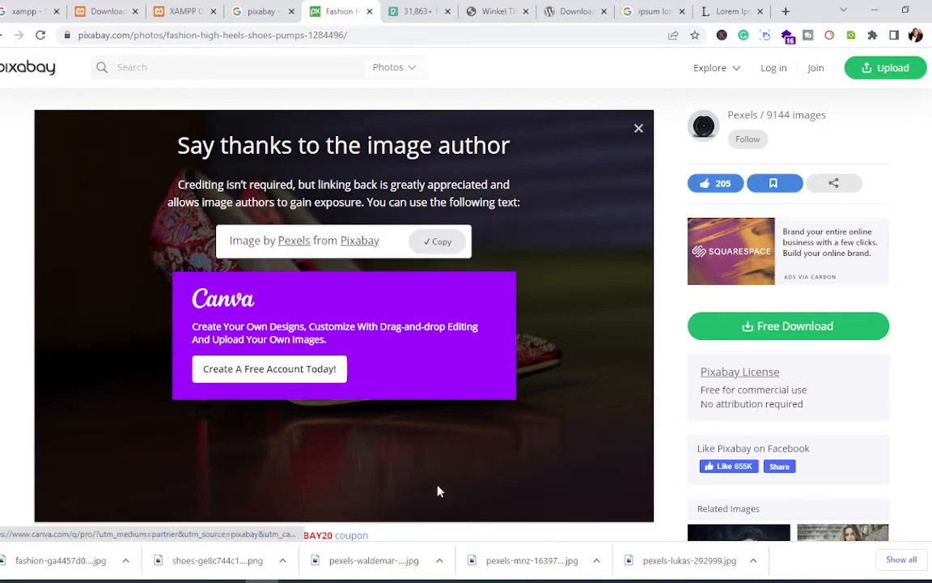
{"action": "left_click", "coordinate": [761, 581]}
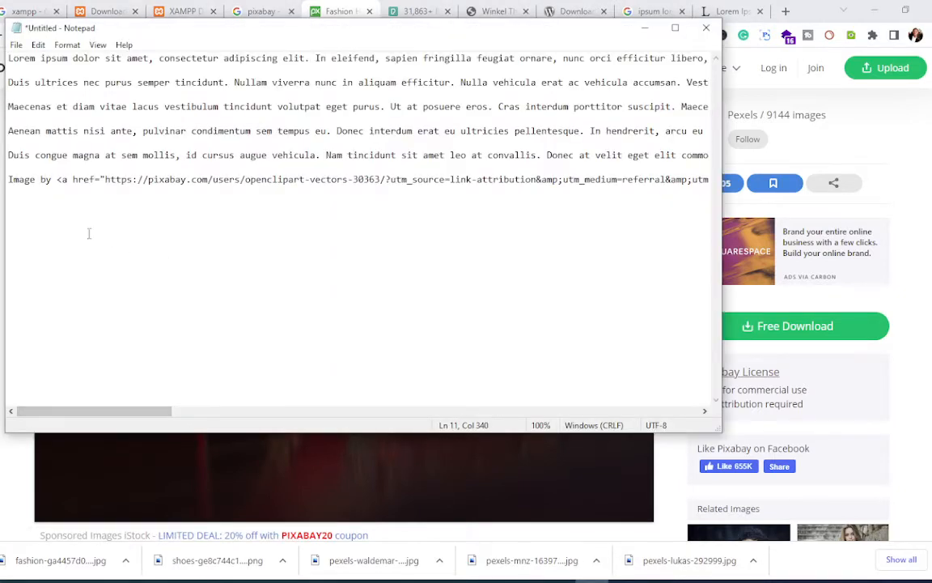
{"action": "left_click", "coordinate": [41, 208]}
{"action": "left_click_drag", "start_coordinate": [151, 410], "coordinate": [558, 410]}
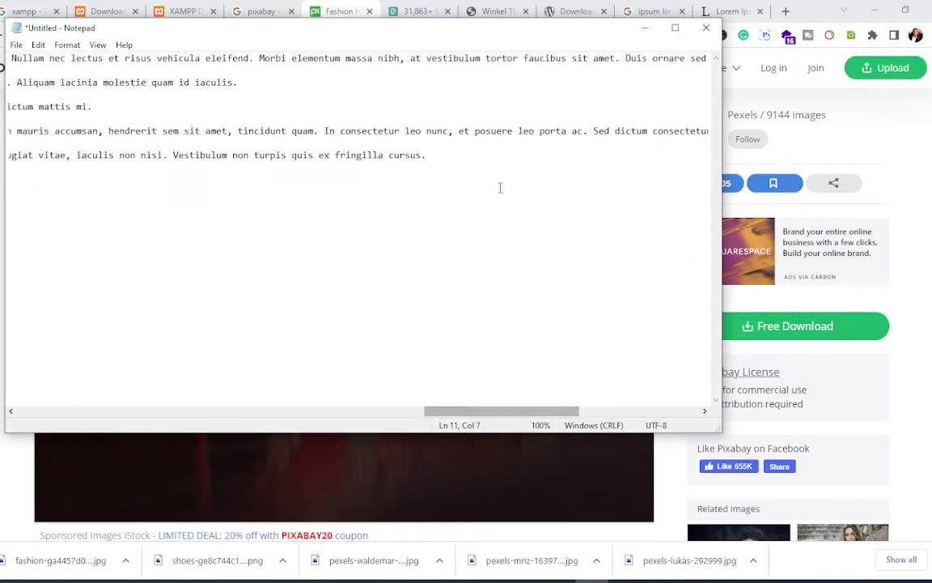
{"action": "left_click", "coordinate": [440, 153]}
{"action": "key", "text": "Return"}
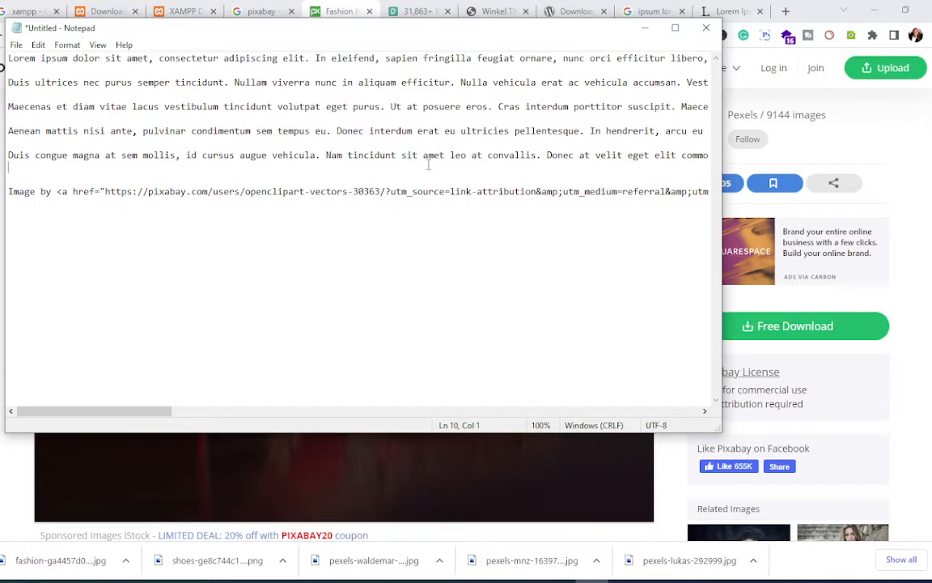
Step: Paste the red heels credit below the first attribution link and minimize Notepad
{"action": "left_click_drag", "start_coordinate": [167, 410], "coordinate": [490, 420]}
{"action": "left_click", "coordinate": [399, 181]}
{"action": "left_click_drag", "start_coordinate": [138, 415], "coordinate": [446, 419]}
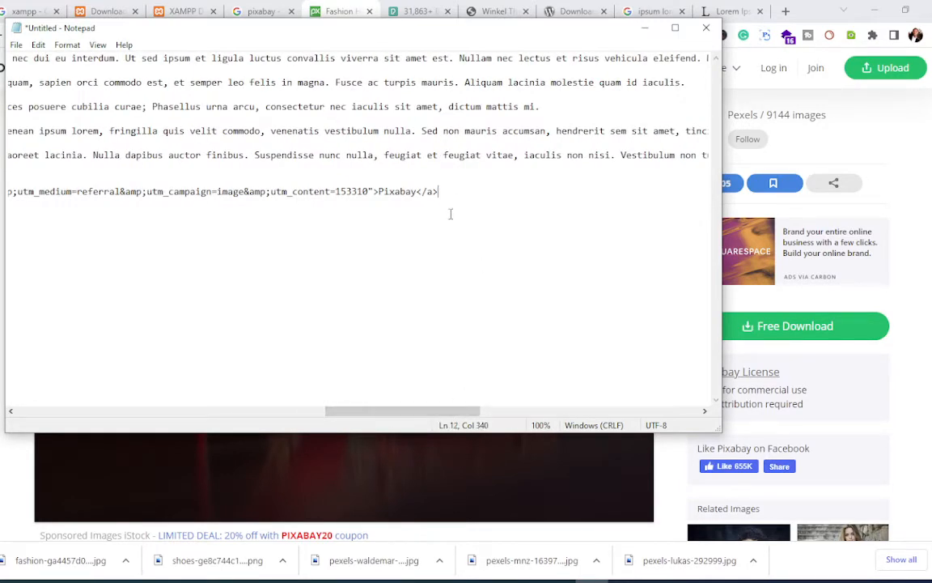
{"action": "left_click", "coordinate": [452, 264]}
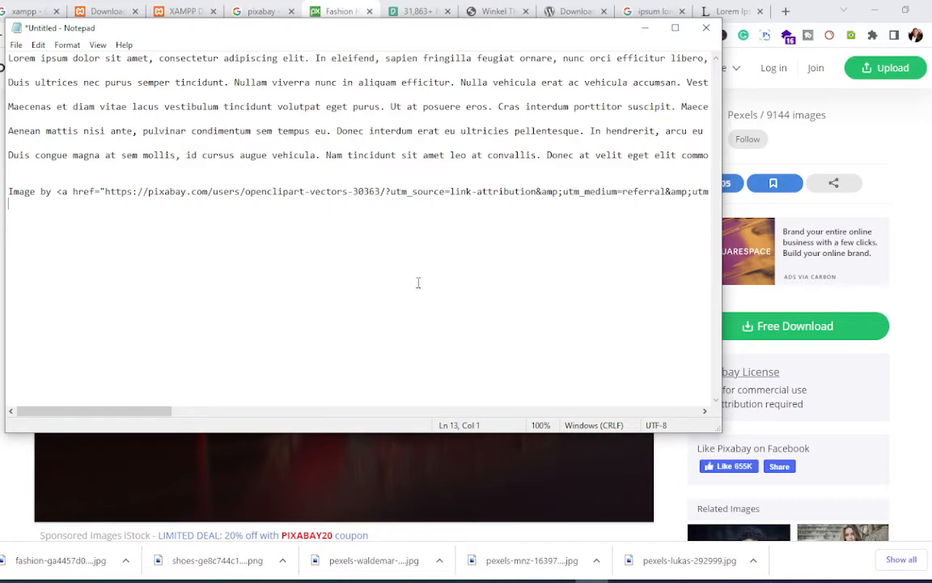
{"action": "key", "text": "ctrl+v"}
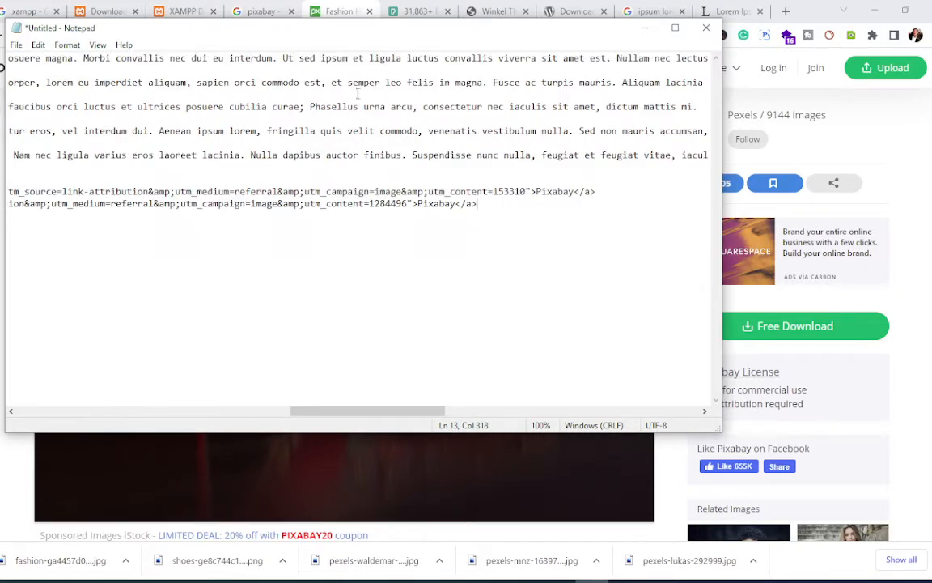
{"action": "left_click", "coordinate": [645, 29]}
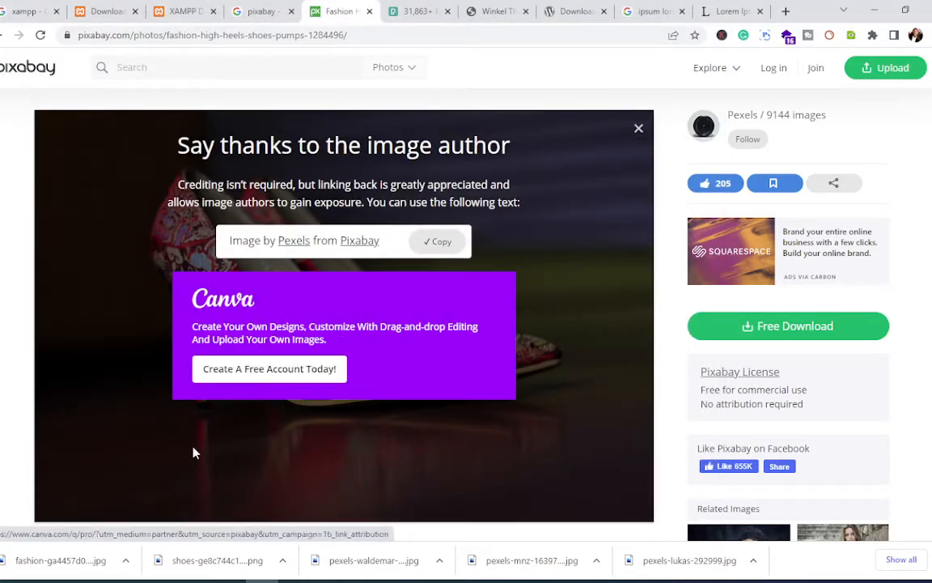
{"action": "scroll", "coordinate": [183, 308], "scroll_direction": "down", "scroll_amount": 4}
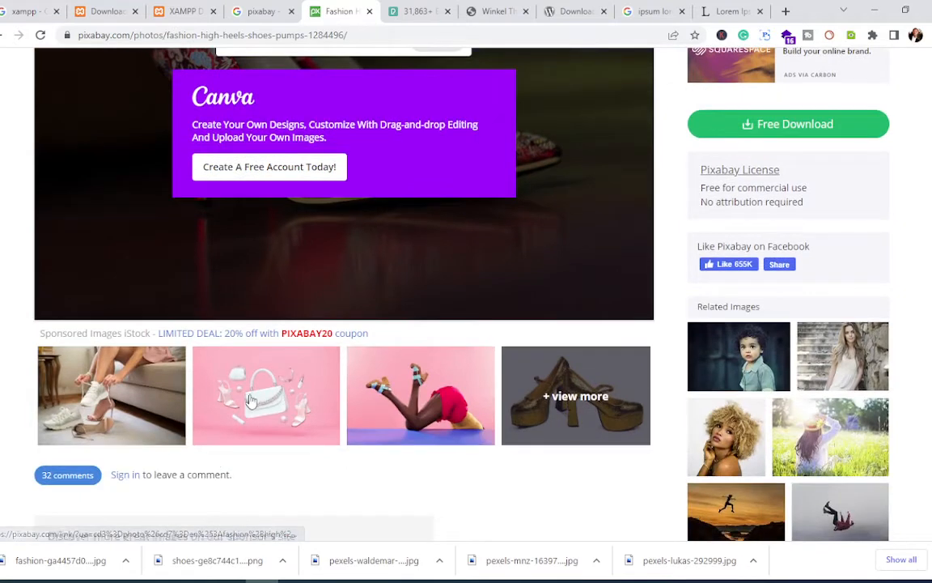
{"action": "scroll", "coordinate": [251, 400], "scroll_direction": "up", "scroll_amount": 4}
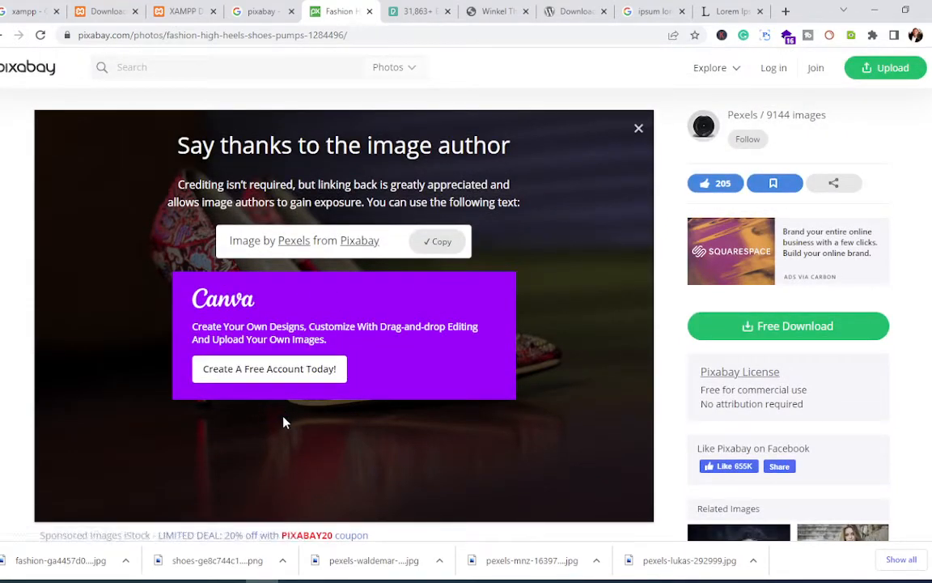
Step: Bring the winkel folder back and review its 19 copied WordPress files and folders
{"action": "mouse_move", "coordinate": [162, 579]}
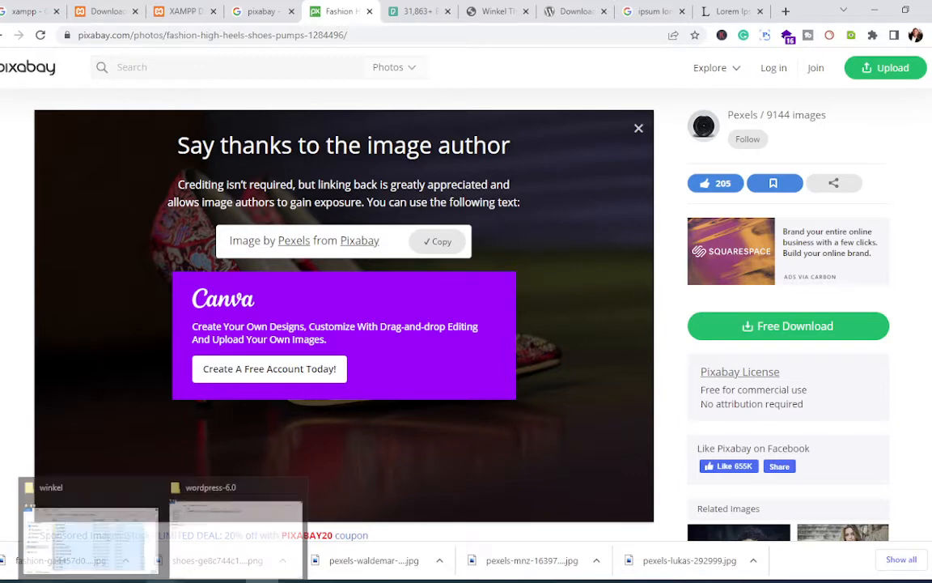
{"action": "left_click", "coordinate": [91, 536]}
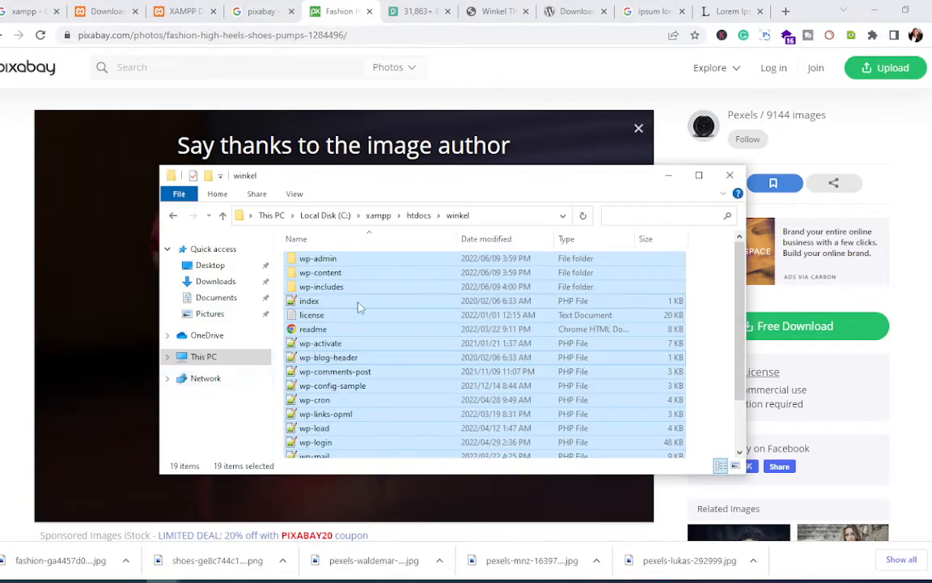
{"action": "left_click", "coordinate": [372, 344]}
{"action": "scroll", "coordinate": [433, 377], "scroll_direction": "down", "scroll_amount": 2}
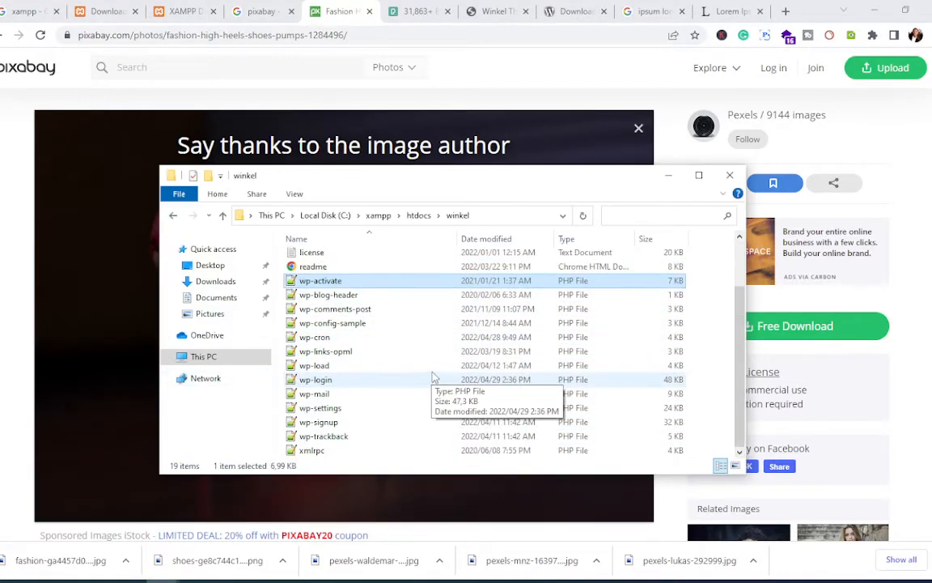
{"action": "scroll", "coordinate": [433, 377], "scroll_direction": "up", "scroll_amount": 2}
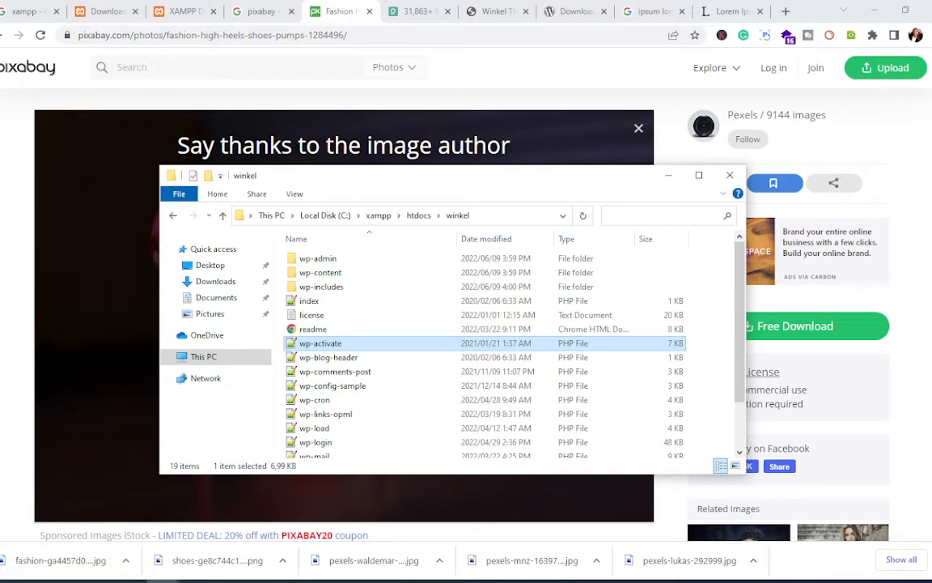
{"action": "left_click", "coordinate": [77, 580]}
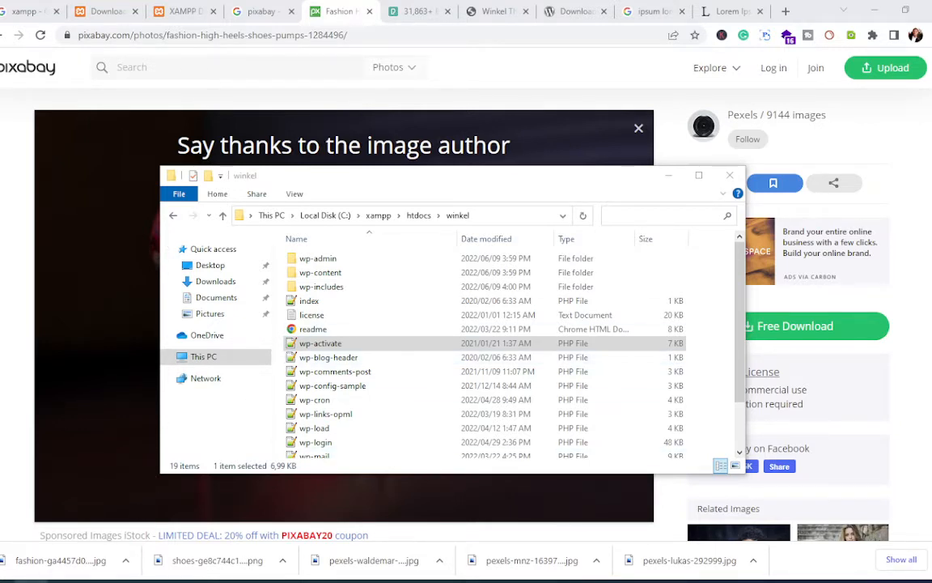
Step: Search Windows for 'xam' and launch the XAMPP Control Panel
{"action": "key", "text": "super+s"}
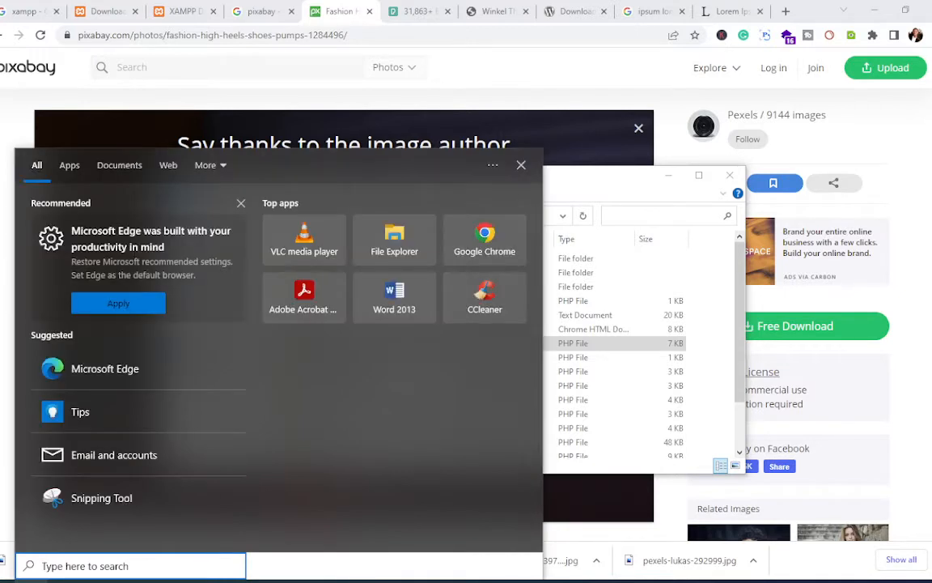
{"action": "type", "text": "xamm"}
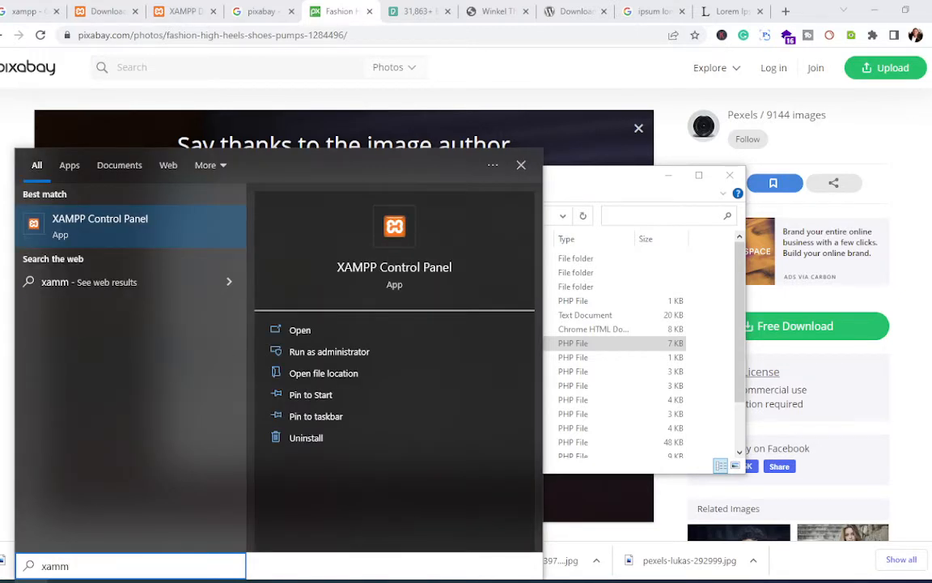
{"action": "key", "text": "BackSpace"}
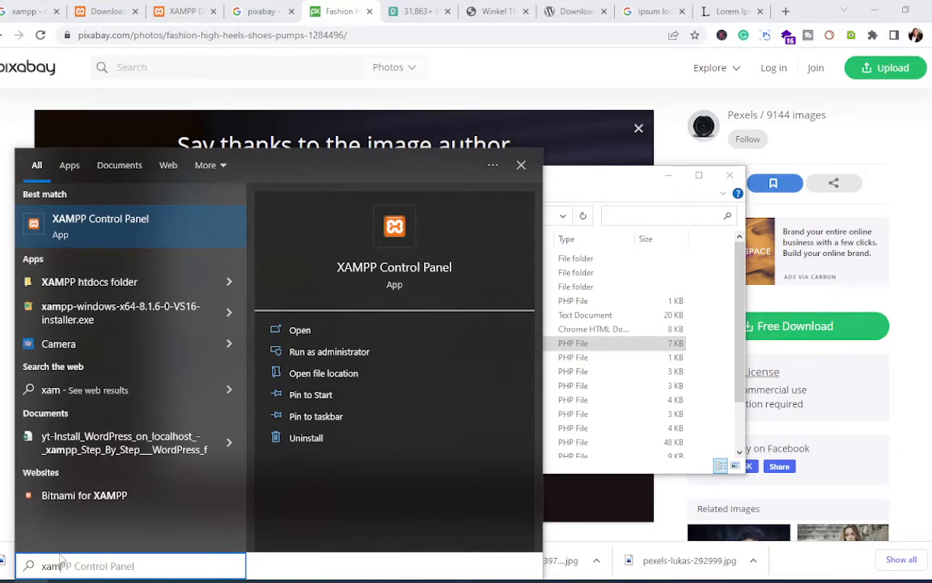
{"action": "left_click", "coordinate": [91, 228]}
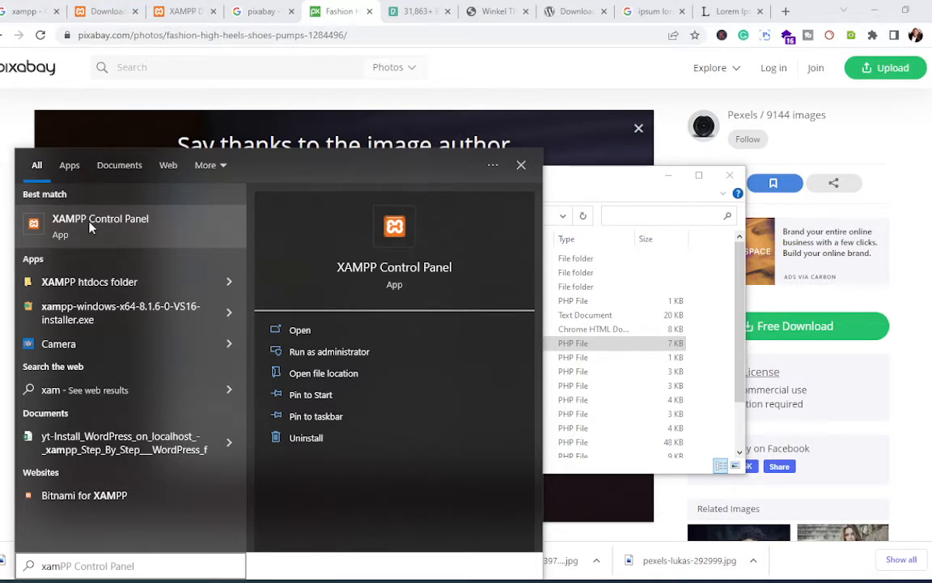
{"action": "left_click", "coordinate": [91, 227]}
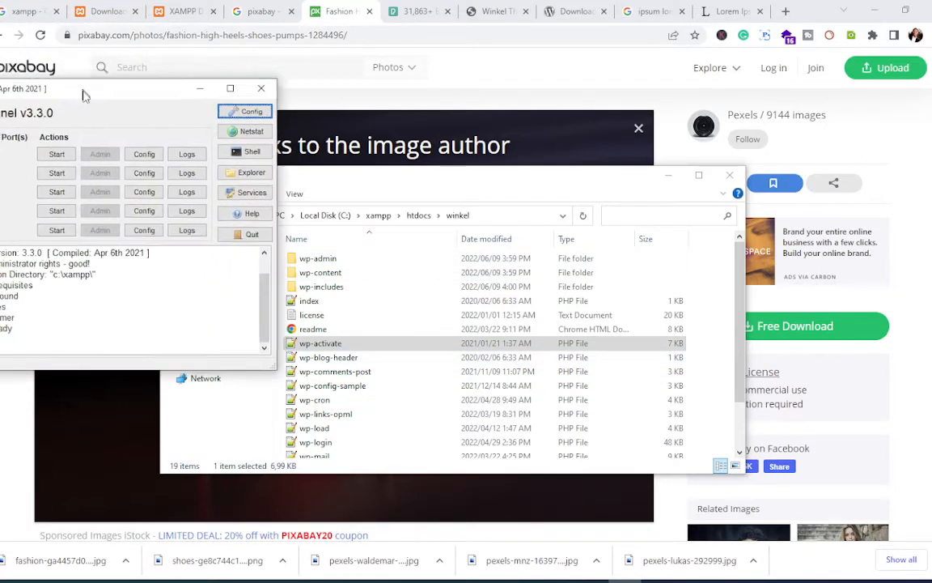
Step: Centre the XAMPP Control Panel, start Apache and MySQL, then minimize it
{"action": "left_click_drag", "start_coordinate": [84, 94], "coordinate": [569, 223]}
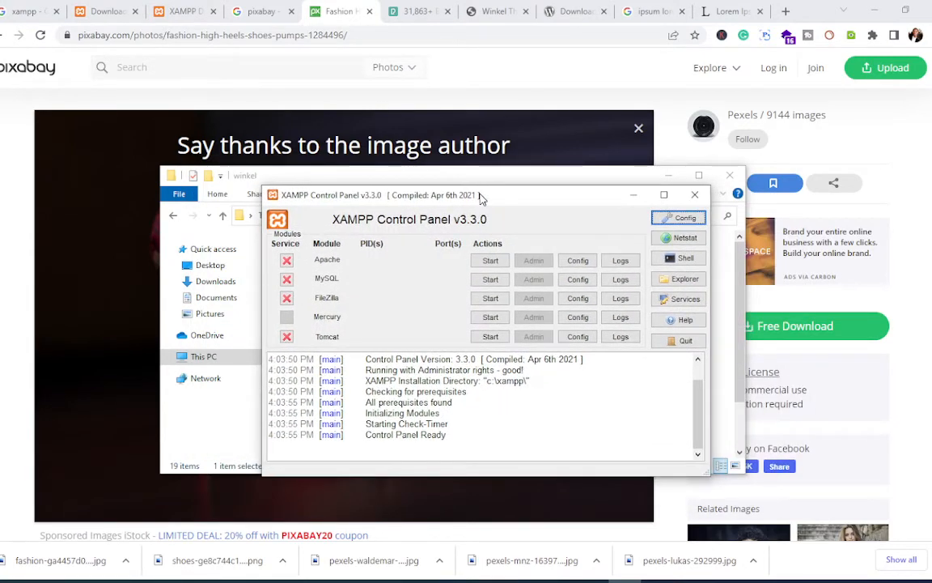
{"action": "left_click_drag", "start_coordinate": [484, 198], "coordinate": [433, 188]}
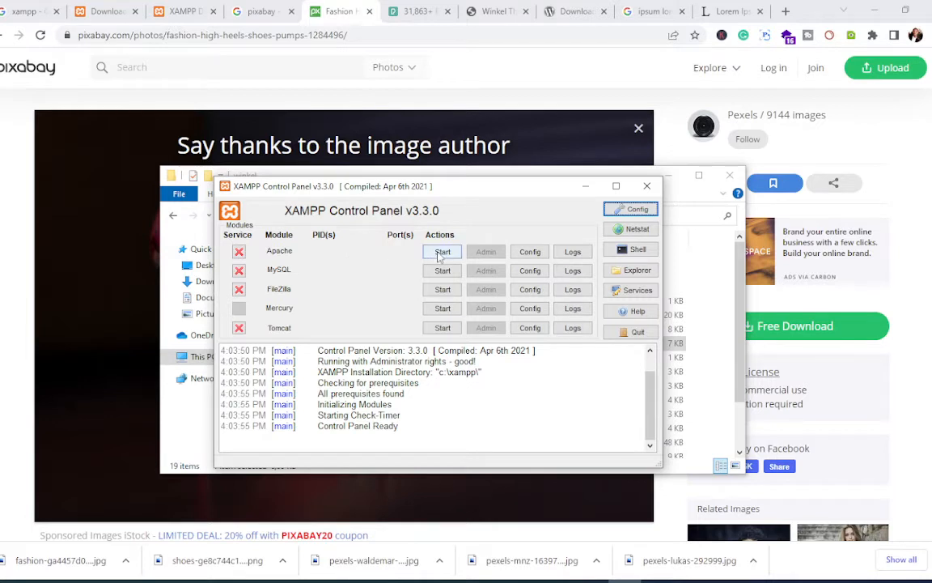
{"action": "left_click", "coordinate": [442, 253]}
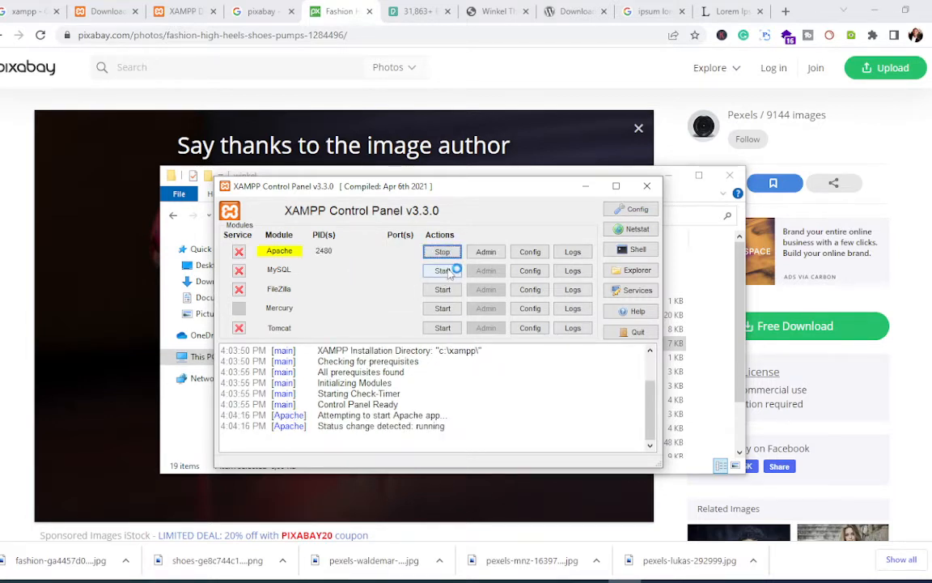
{"action": "left_click", "coordinate": [448, 272]}
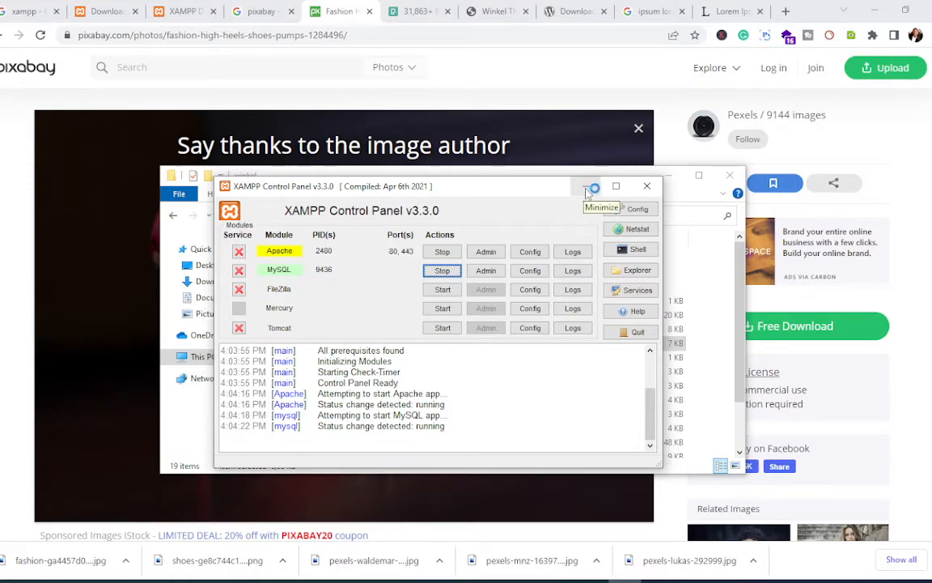
{"action": "left_click", "coordinate": [590, 188]}
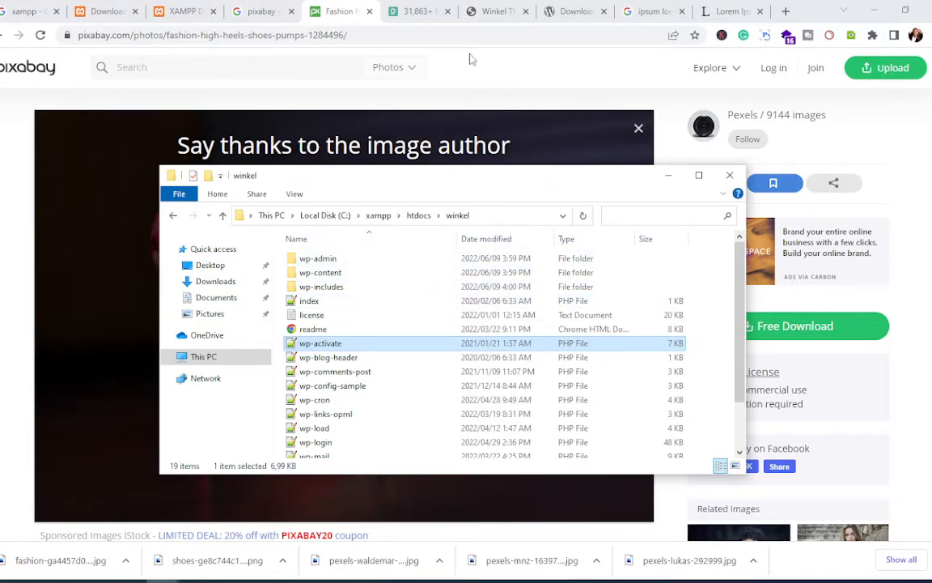
Step: Load localhost in the lorem ipsum tab to bring up the XAMPP 8.1.6 dashboard
{"action": "left_click", "coordinate": [495, 10]}
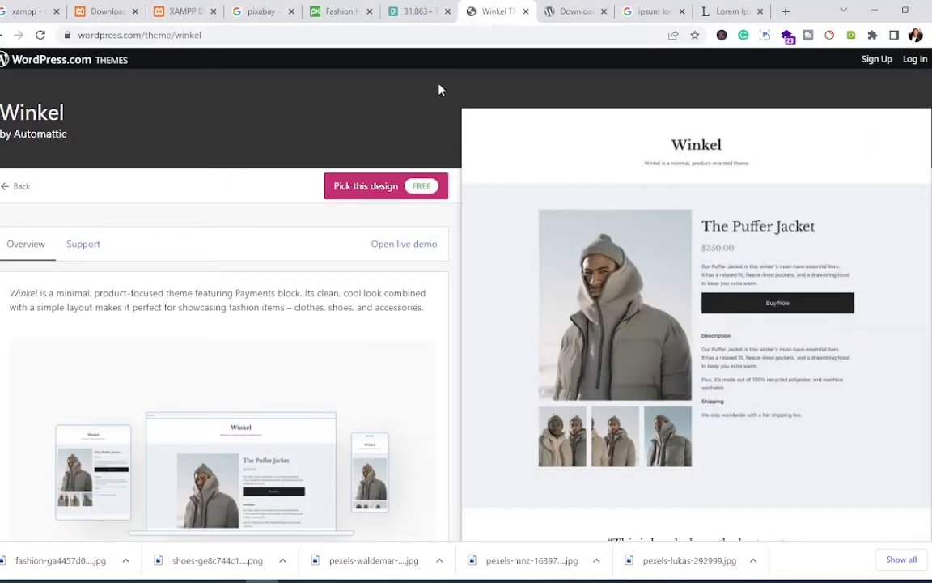
{"action": "left_click", "coordinate": [651, 12]}
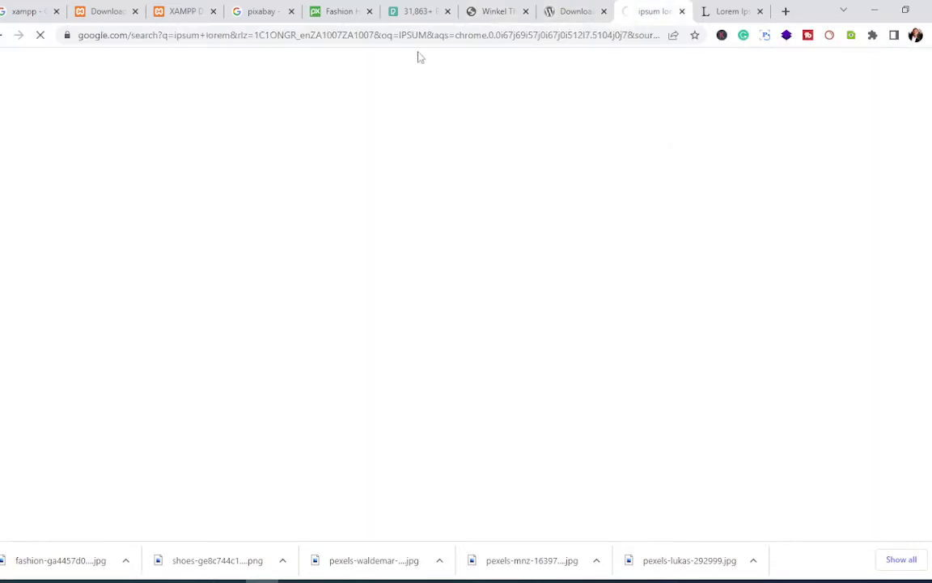
{"action": "left_click", "coordinate": [398, 39]}
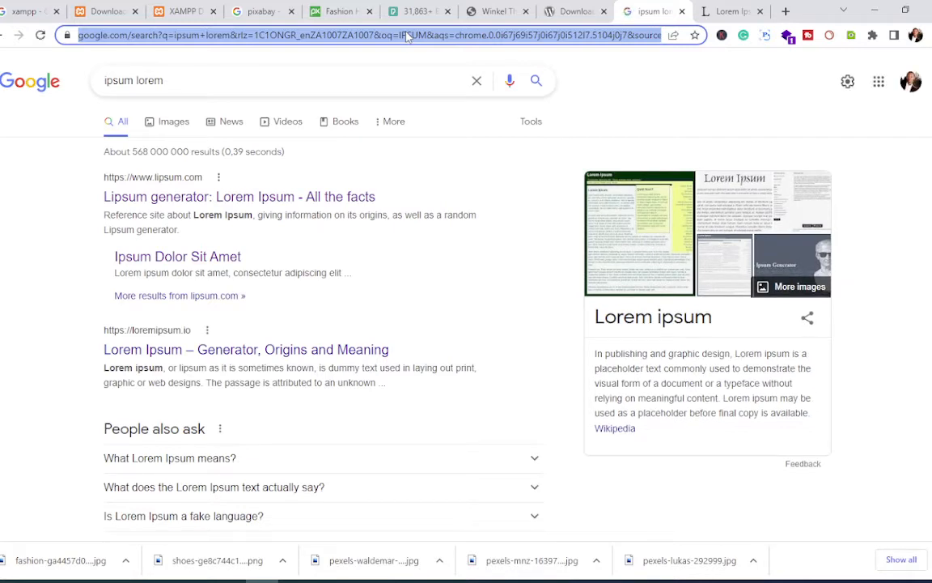
{"action": "type", "text": "lo"}
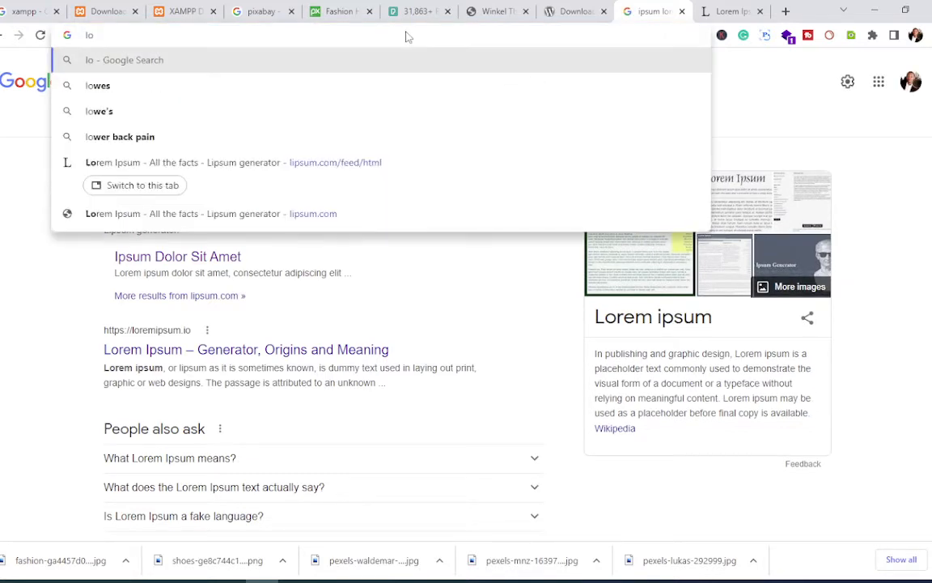
{"action": "type", "text": "cal"}
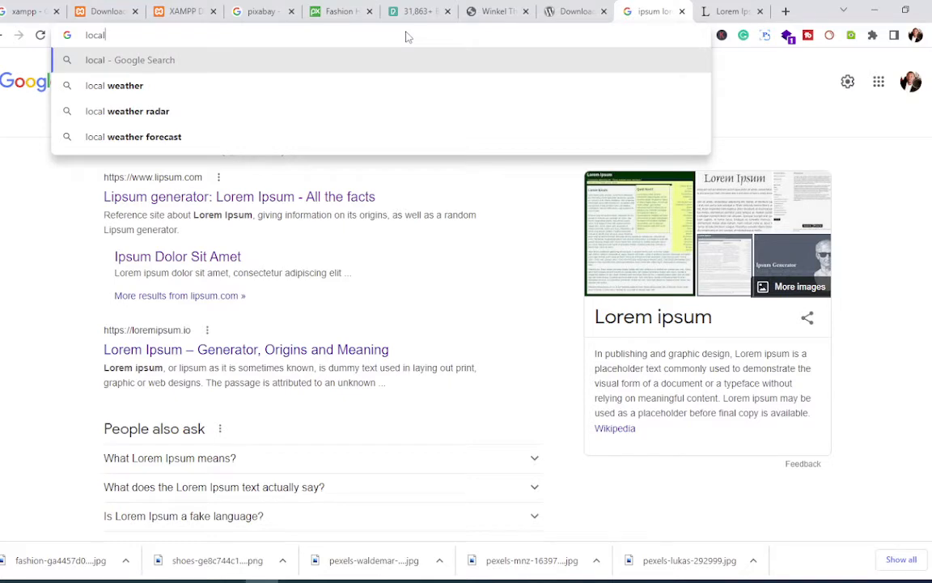
{"action": "type", "text": "host"}
{"action": "key", "text": "Return"}
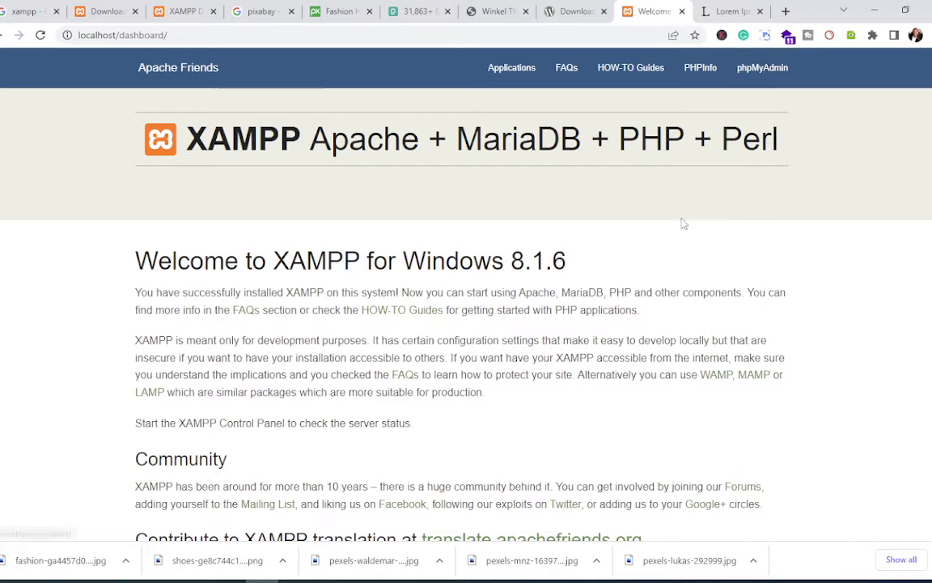
Step: Check the servers in the XAMPP Control Panel, then go to phpMyAdmin from the dashboard
{"action": "left_click", "coordinate": [624, 580]}
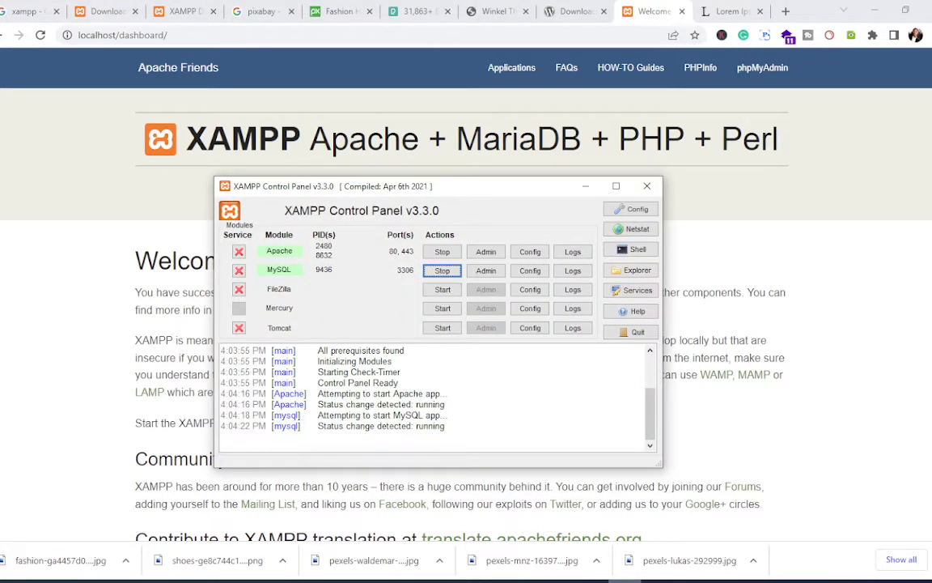
{"action": "left_click", "coordinate": [625, 580]}
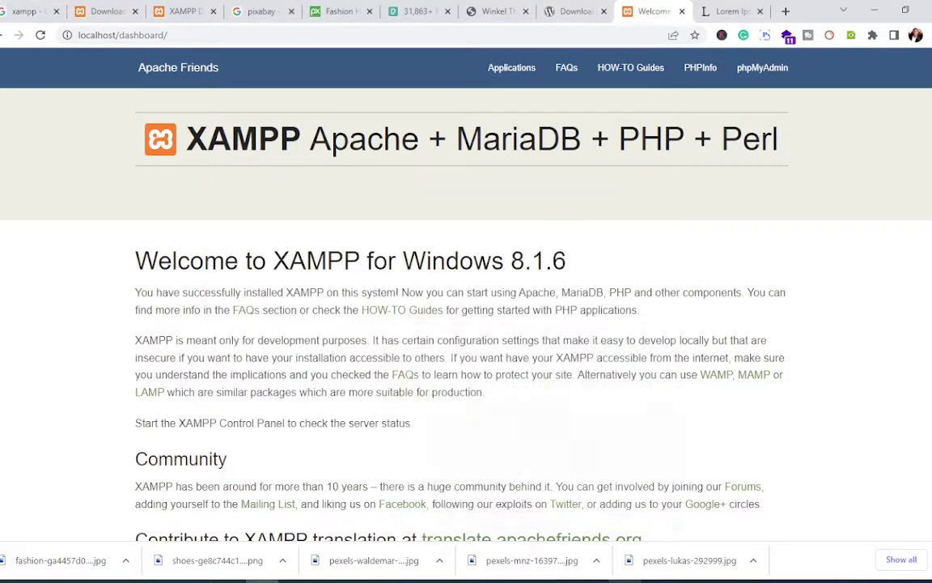
{"action": "left_click", "coordinate": [754, 80]}
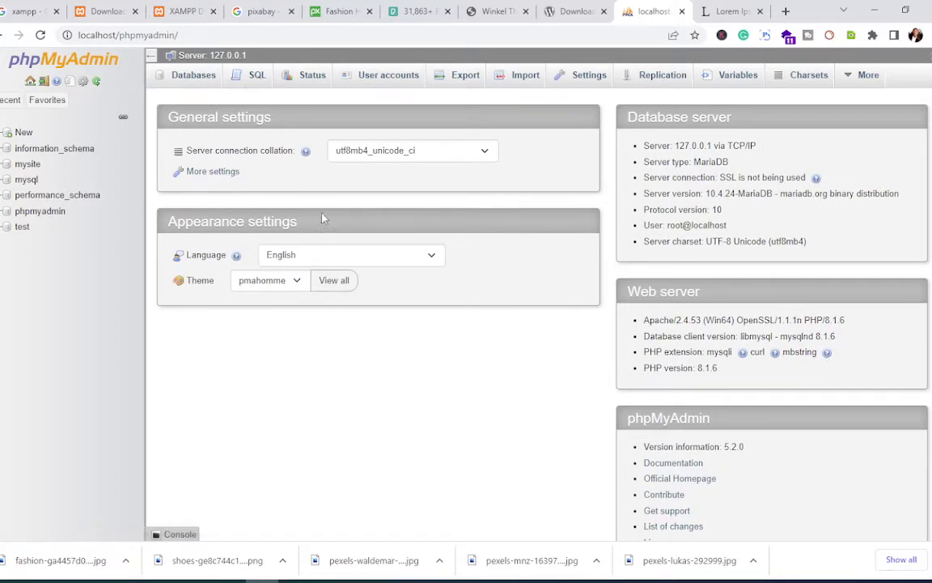
Step: Create a database named 'winkel' in phpMyAdmin and view its empty structure
{"action": "left_click", "coordinate": [184, 83]}
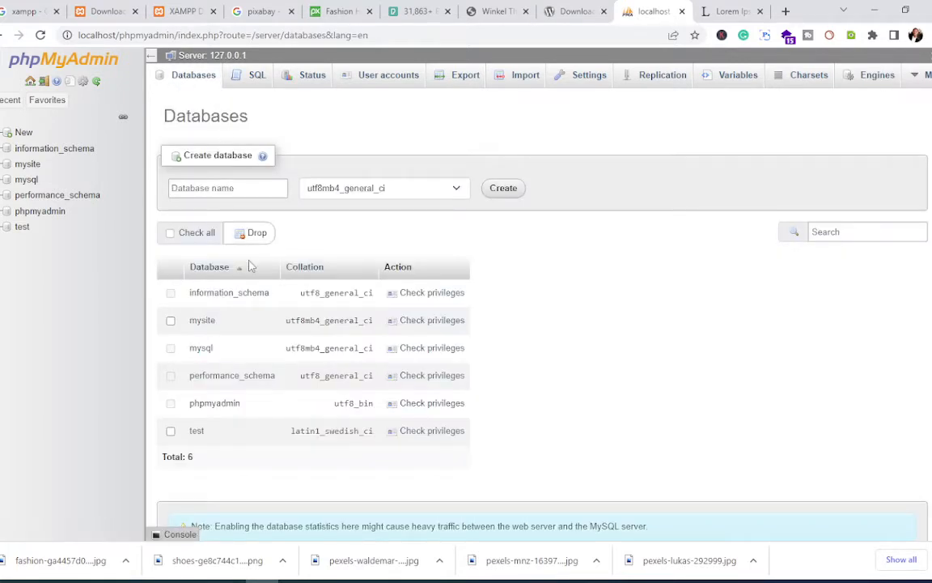
{"action": "left_click", "coordinate": [227, 189]}
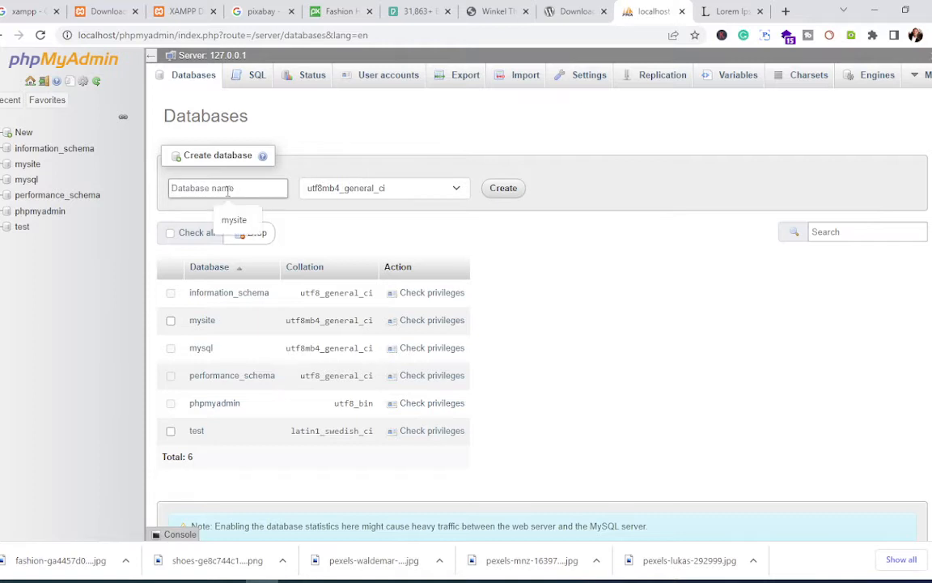
{"action": "type", "text": "winkel"}
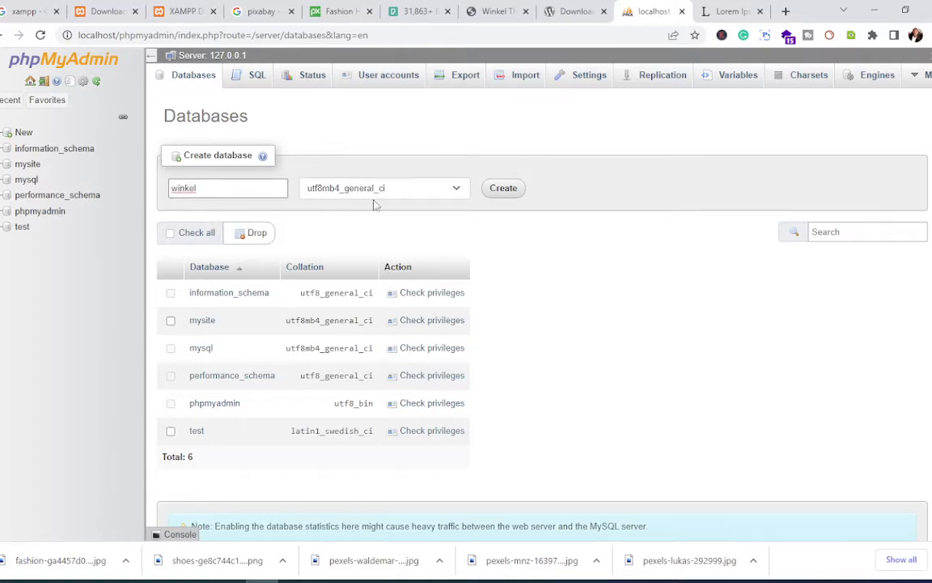
{"action": "left_click", "coordinate": [501, 189]}
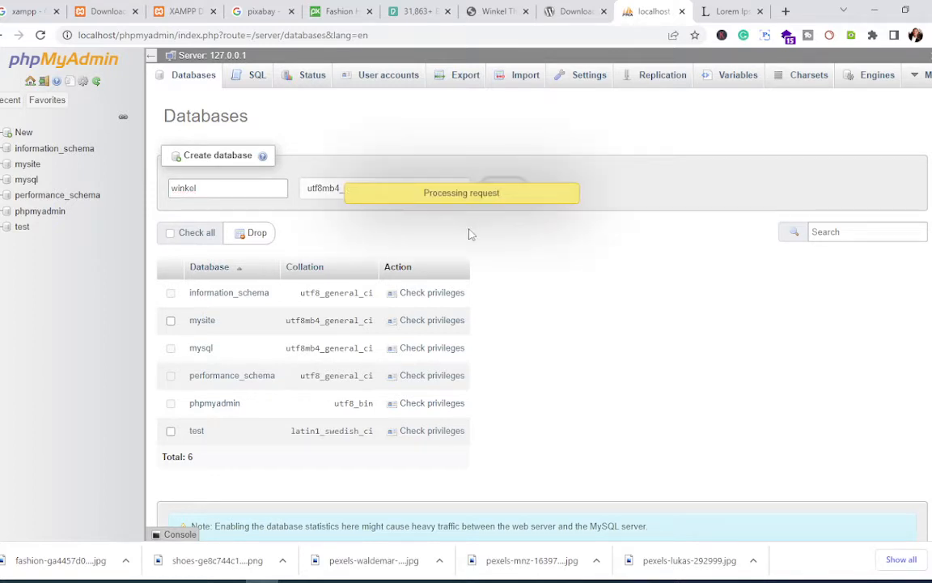
{"action": "left_click", "coordinate": [27, 242]}
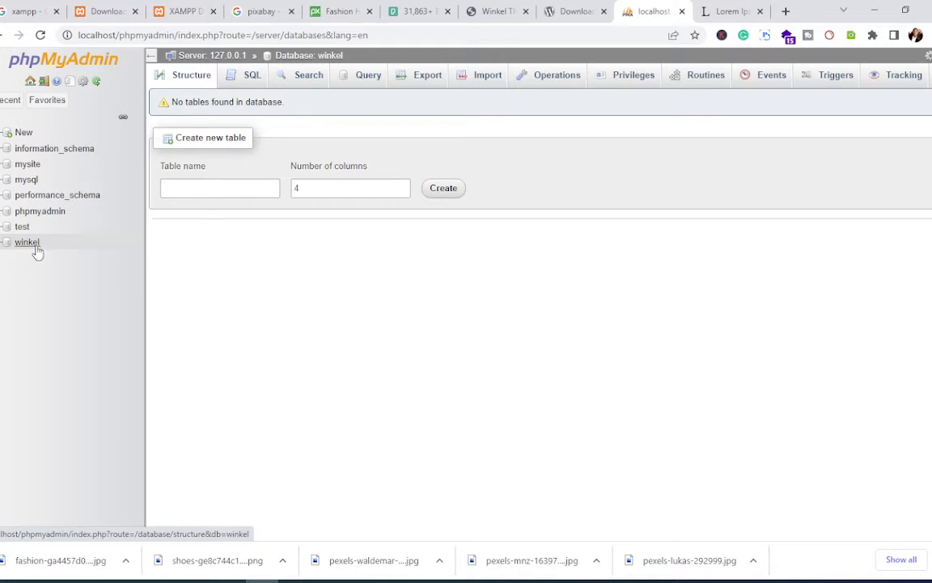
Step: Load localhost/winkel in the Lorem Ipsum tab
{"action": "left_click", "coordinate": [723, 12]}
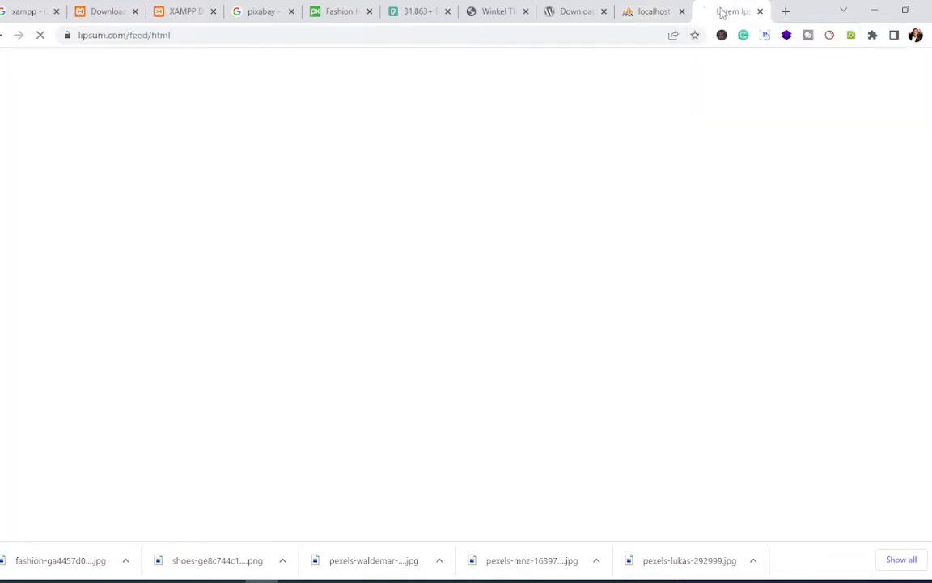
{"action": "left_click", "coordinate": [383, 36]}
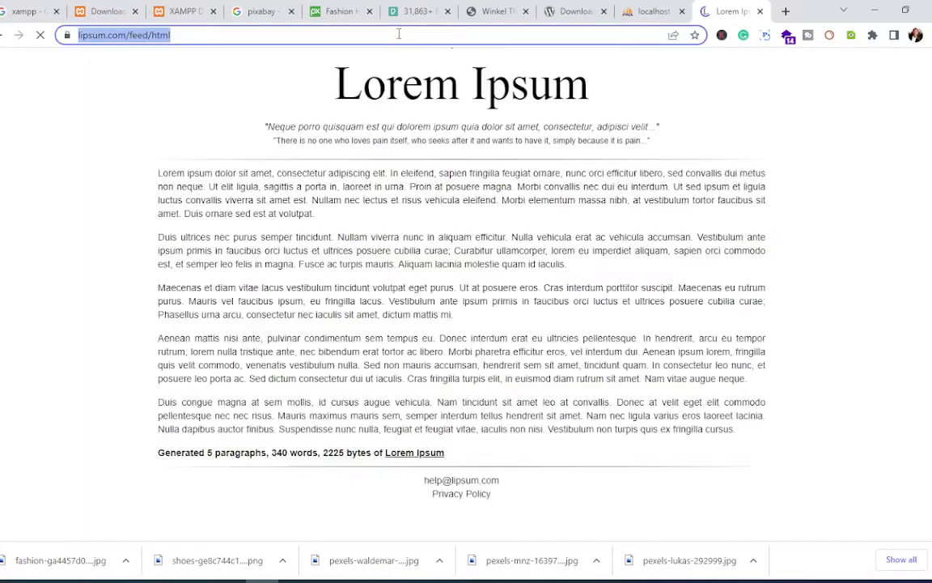
{"action": "type", "text": "lo"}
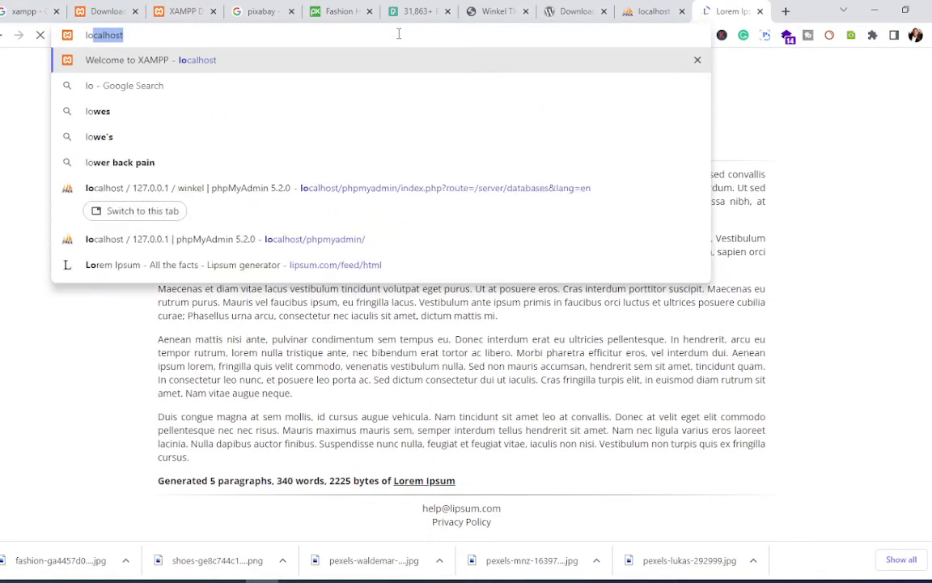
{"action": "key", "text": "BackSpace"}
{"action": "key", "text": "BackSpace"}
{"action": "key", "text": "BackSpace"}
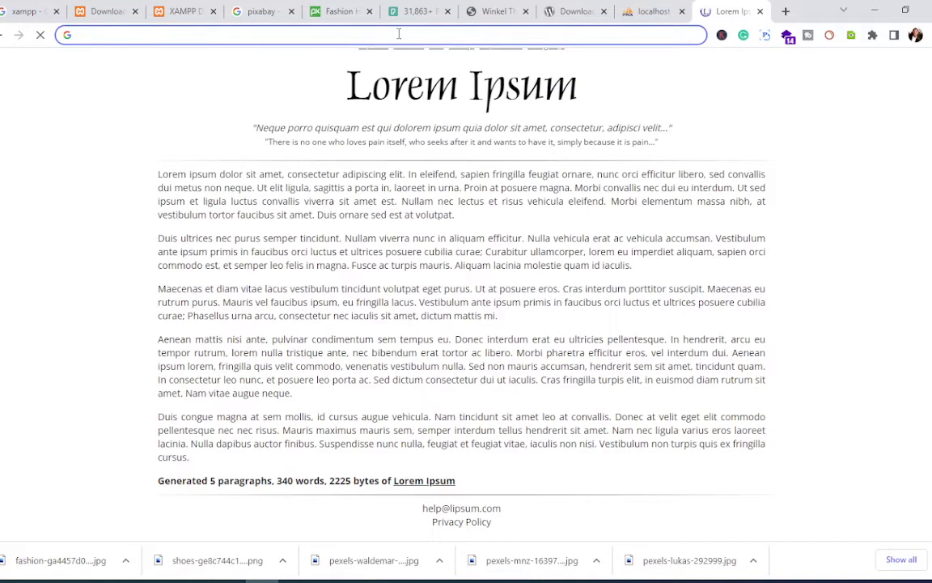
{"action": "type", "text": "local"}
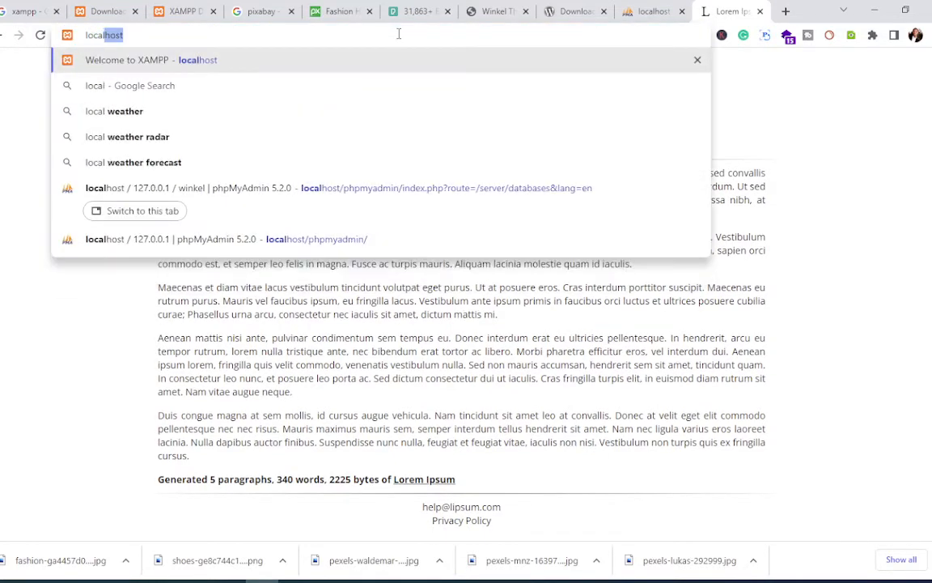
{"action": "type", "text": "host/"}
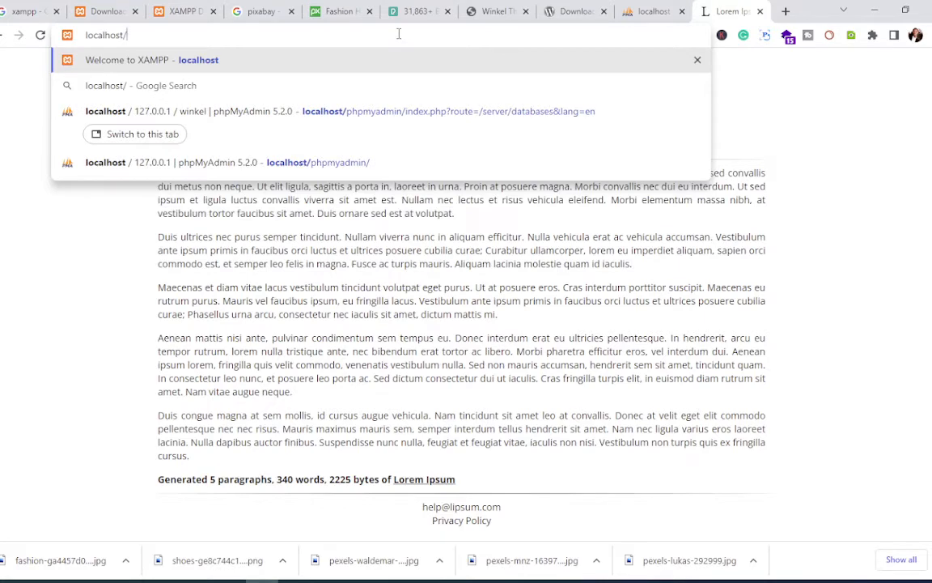
{"action": "type", "text": "winkel"}
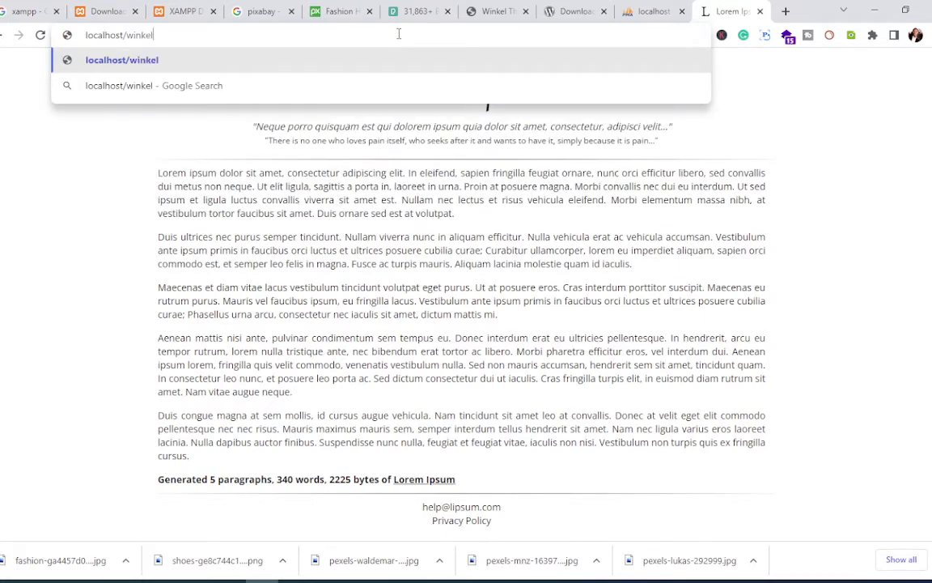
{"action": "key", "text": "Return"}
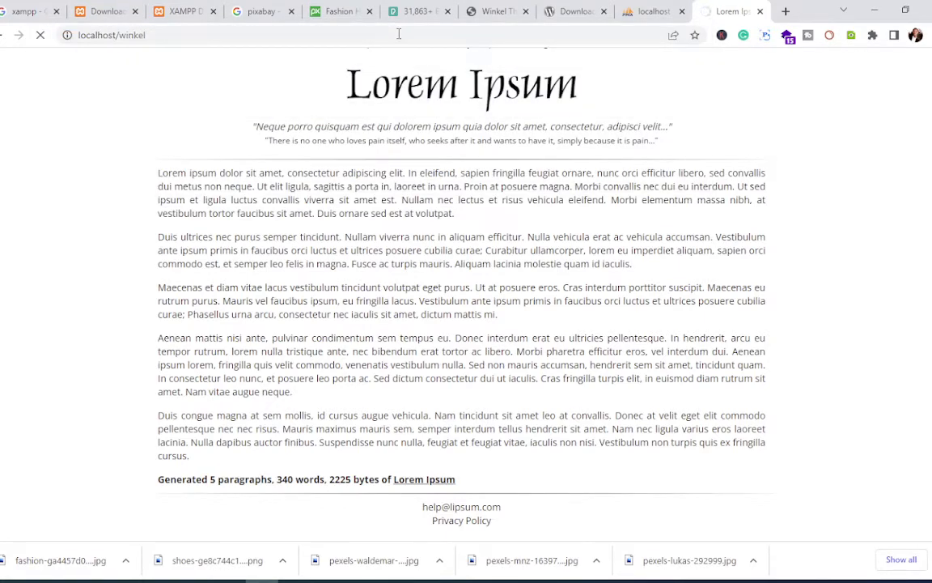
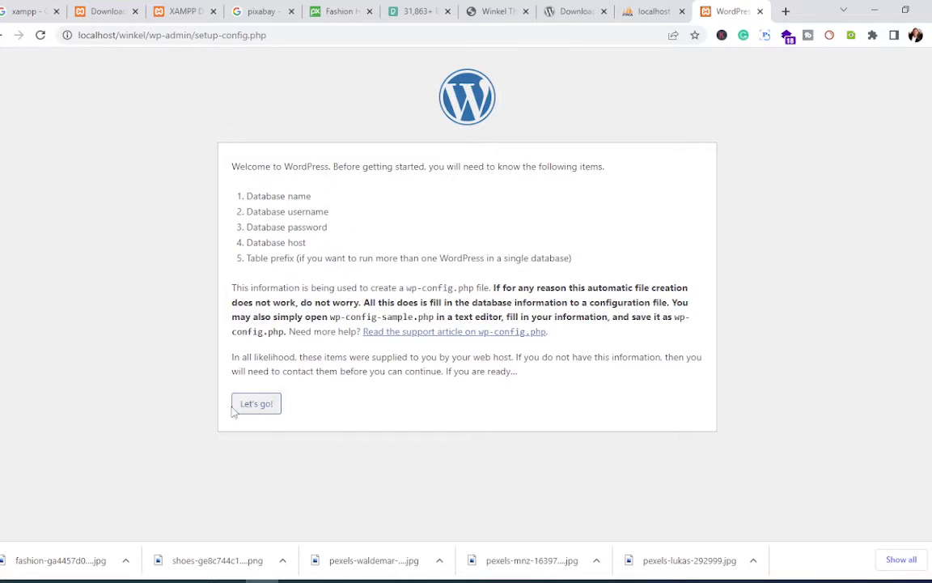
Step: Enter database name winkel, username root and an empty password, then submit the connection details
{"action": "left_click", "coordinate": [259, 407]}
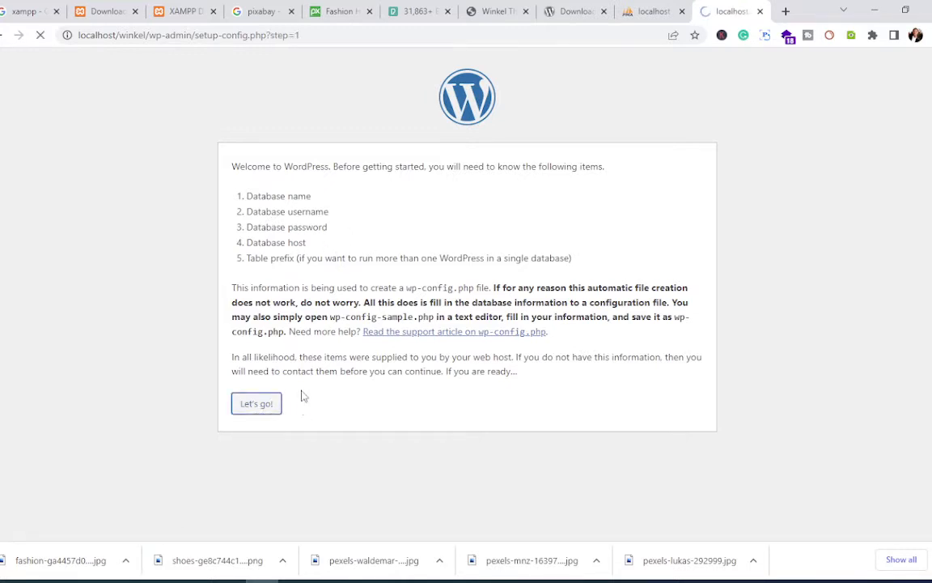
{"action": "left_click_drag", "start_coordinate": [396, 201], "coordinate": [336, 206]}
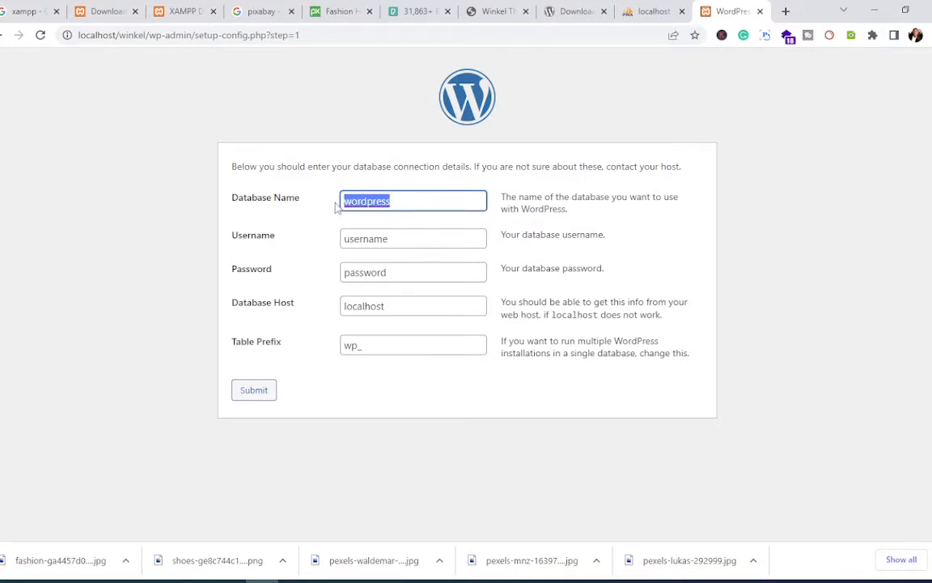
{"action": "type", "text": "winkel"}
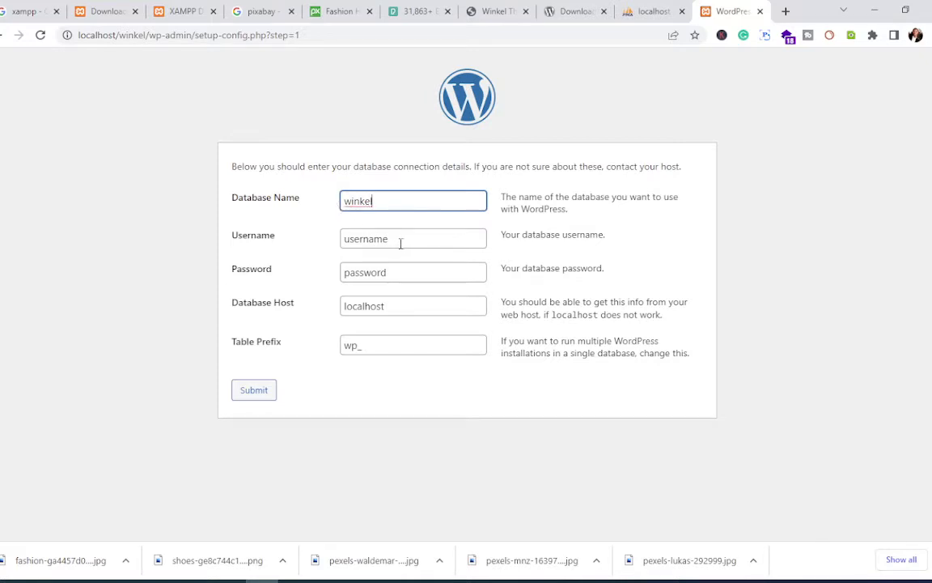
{"action": "left_click_drag", "start_coordinate": [399, 237], "coordinate": [320, 242]}
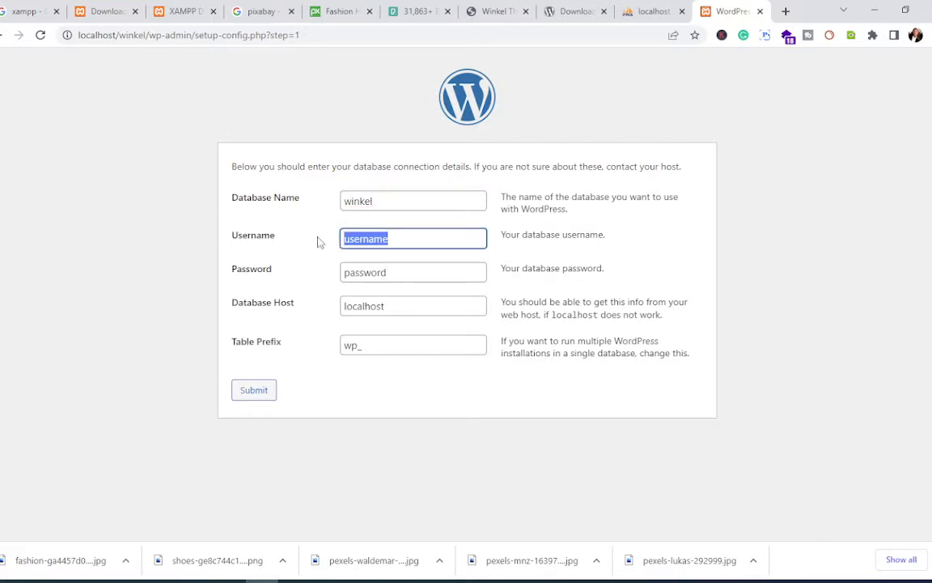
{"action": "type", "text": "root"}
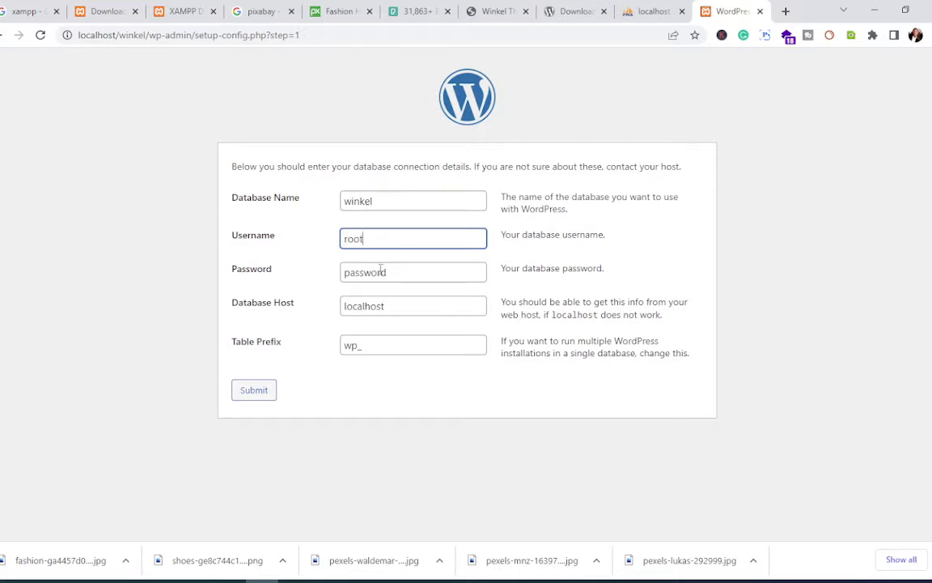
{"action": "left_click_drag", "start_coordinate": [402, 272], "coordinate": [327, 273]}
{"action": "key", "text": "BackSpace"}
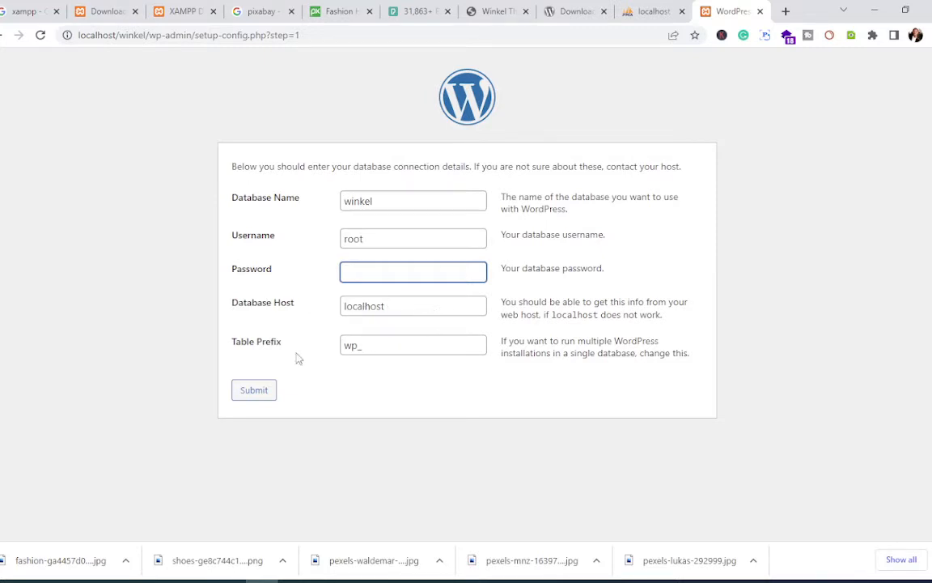
{"action": "left_click", "coordinate": [254, 394]}
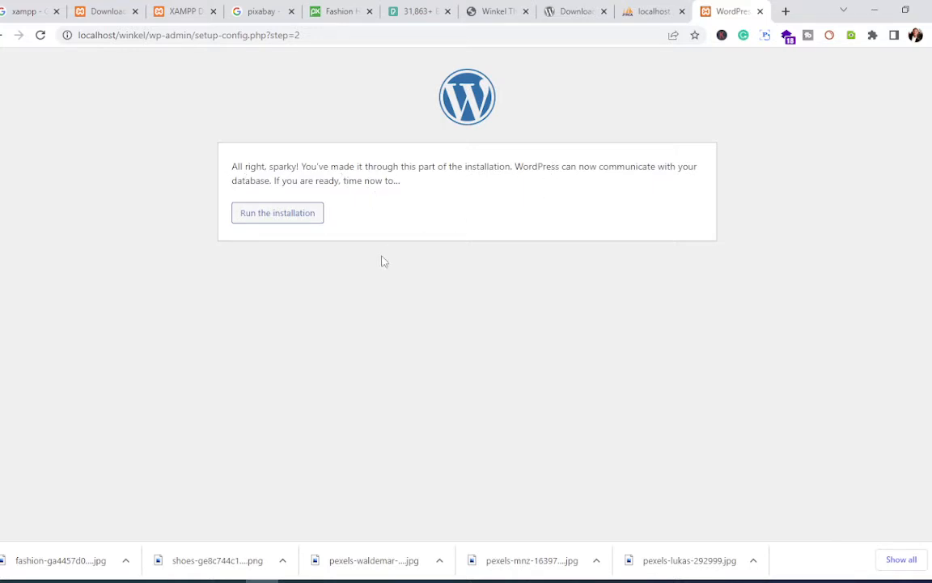
Step: Start the installation and enter site title 'This is our winkel site' with username admin
{"action": "left_click", "coordinate": [267, 224]}
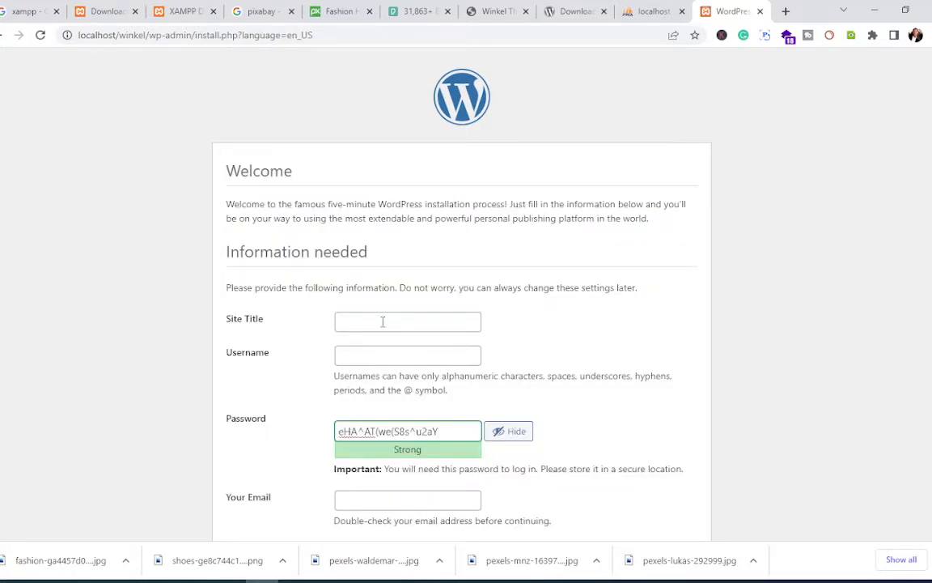
{"action": "scroll", "coordinate": [381, 320], "scroll_direction": "down", "scroll_amount": 1}
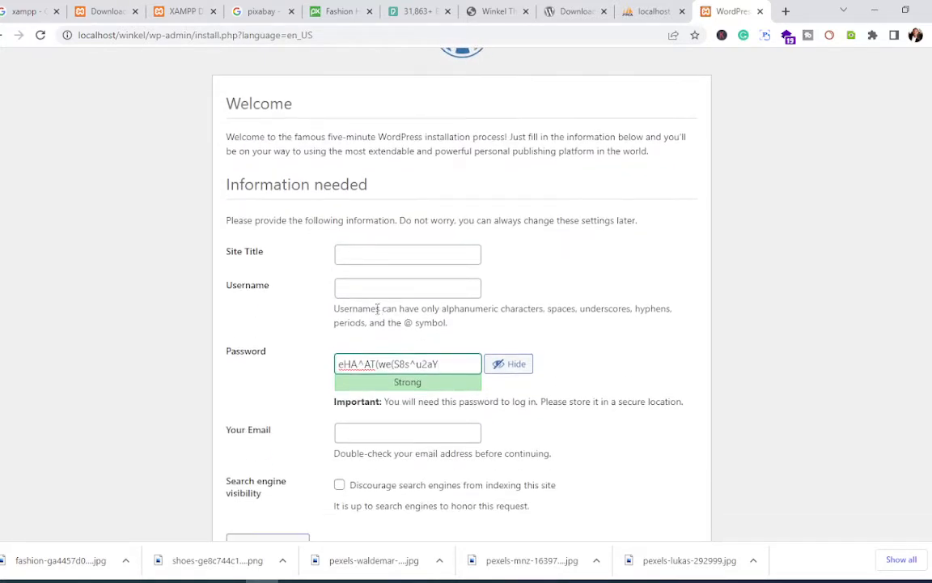
{"action": "left_click", "coordinate": [362, 255]}
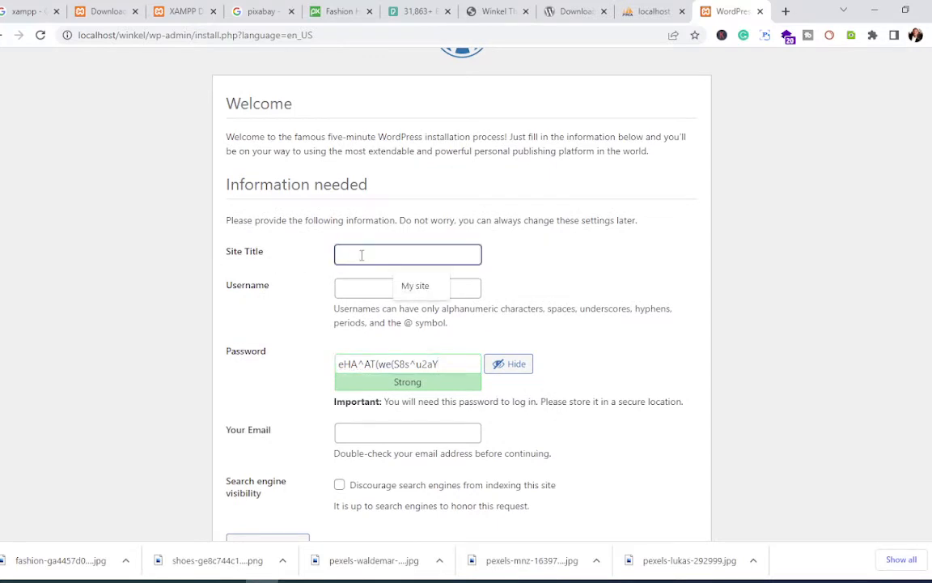
{"action": "type", "text": "This"}
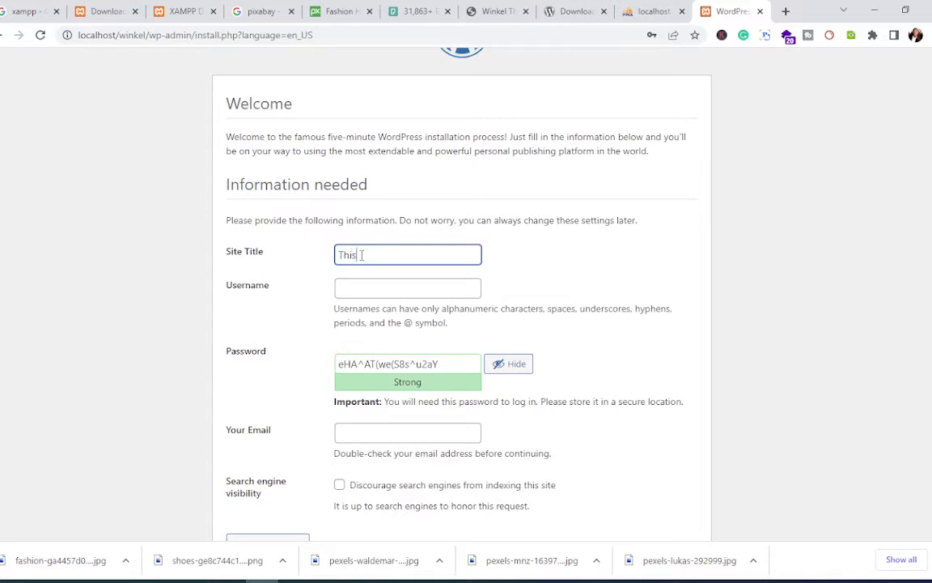
{"action": "type", "text": " is our winkel site"}
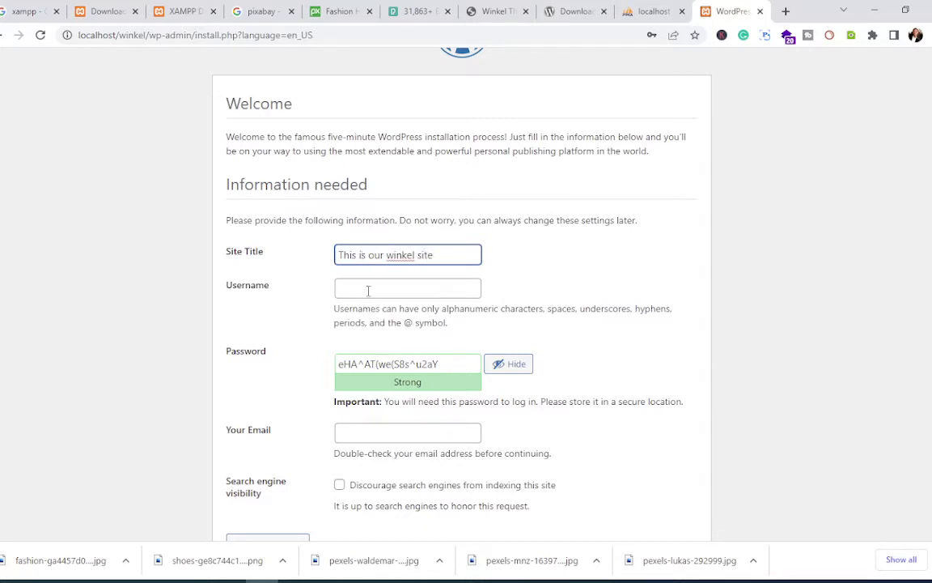
{"action": "left_click", "coordinate": [369, 290]}
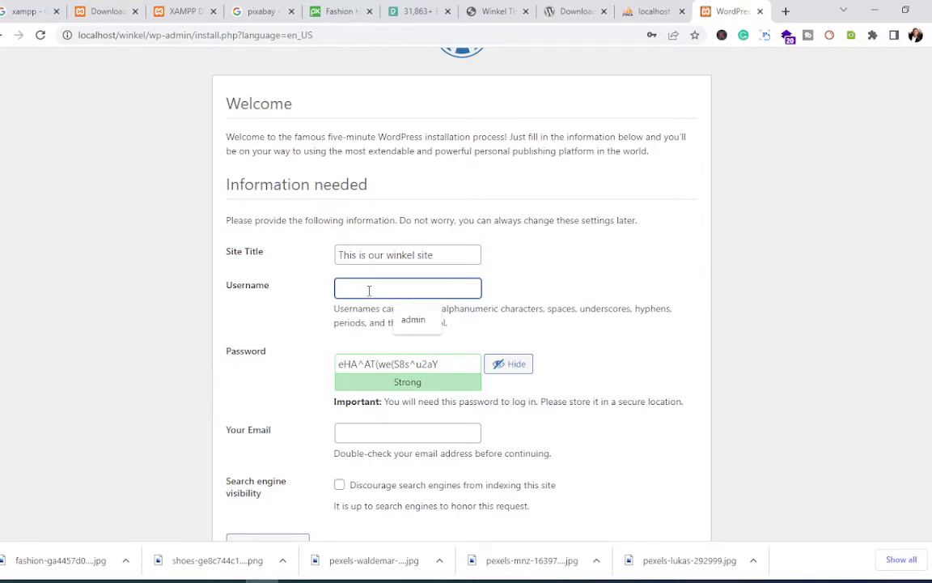
{"action": "left_click", "coordinate": [411, 319]}
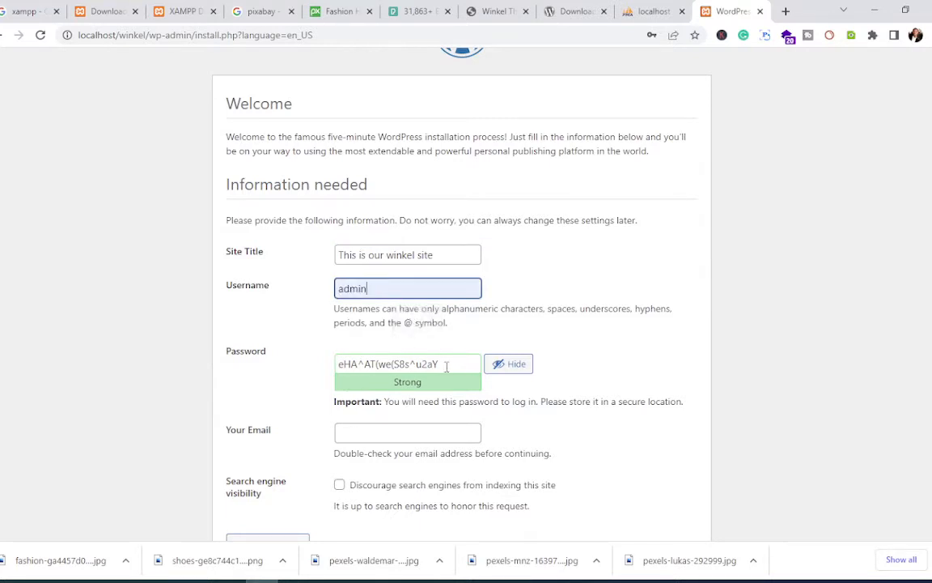
Step: Set a weak admin password, confirm its use, enter the admin e-mail and install WordPress
{"action": "left_click_drag", "start_coordinate": [448, 362], "coordinate": [293, 353]}
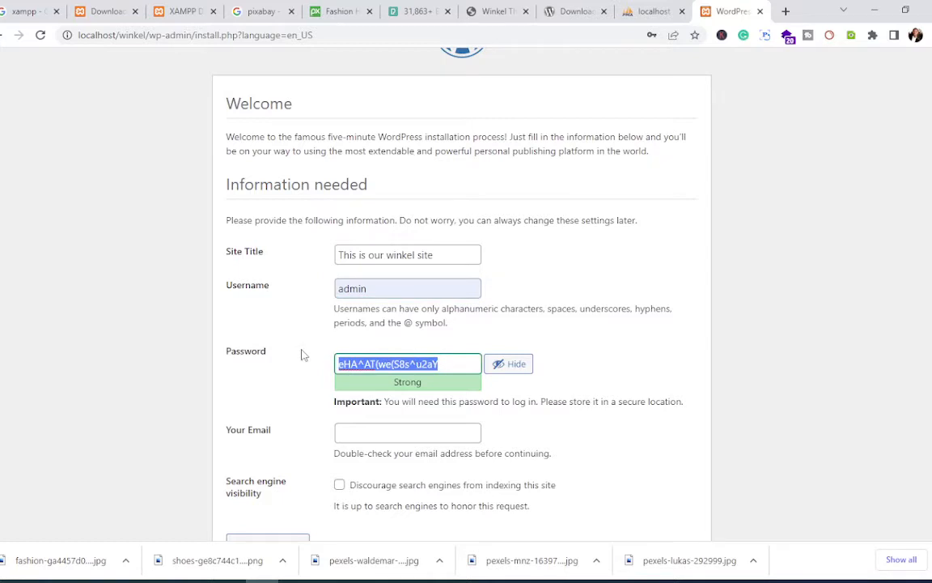
{"action": "type", "text": "ad"}
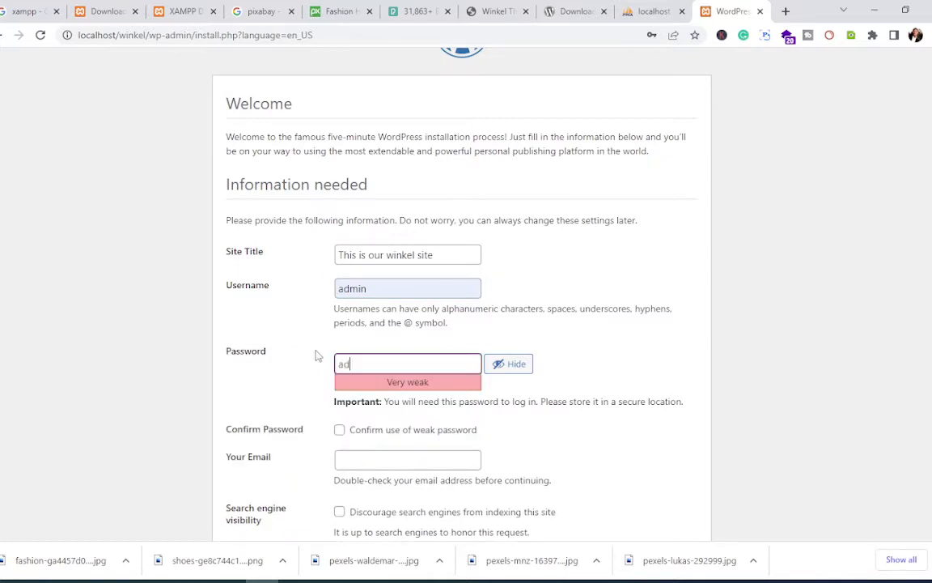
{"action": "type", "text": "min"}
{"action": "scroll", "coordinate": [323, 384], "scroll_direction": "down", "scroll_amount": 1}
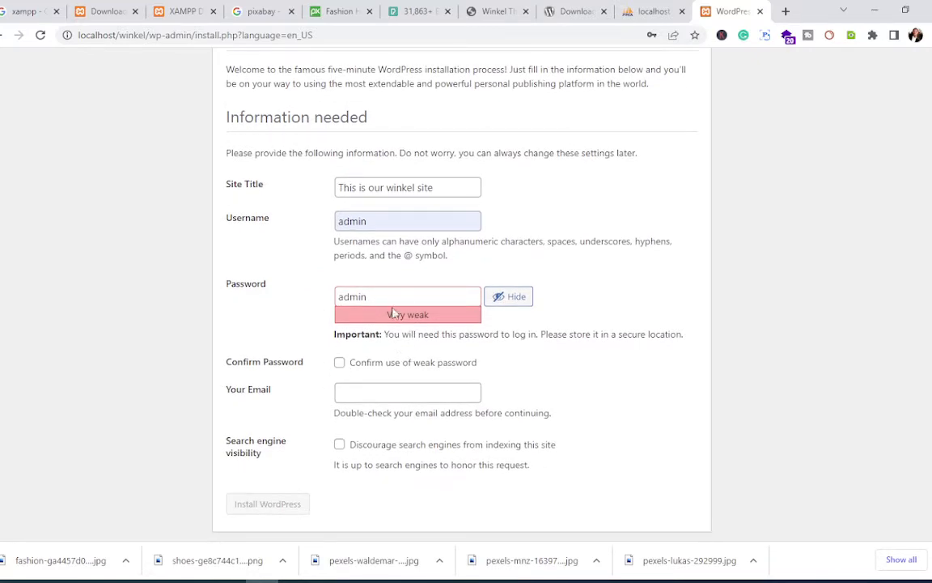
{"action": "left_click", "coordinate": [339, 363]}
{"action": "left_click", "coordinate": [360, 393]}
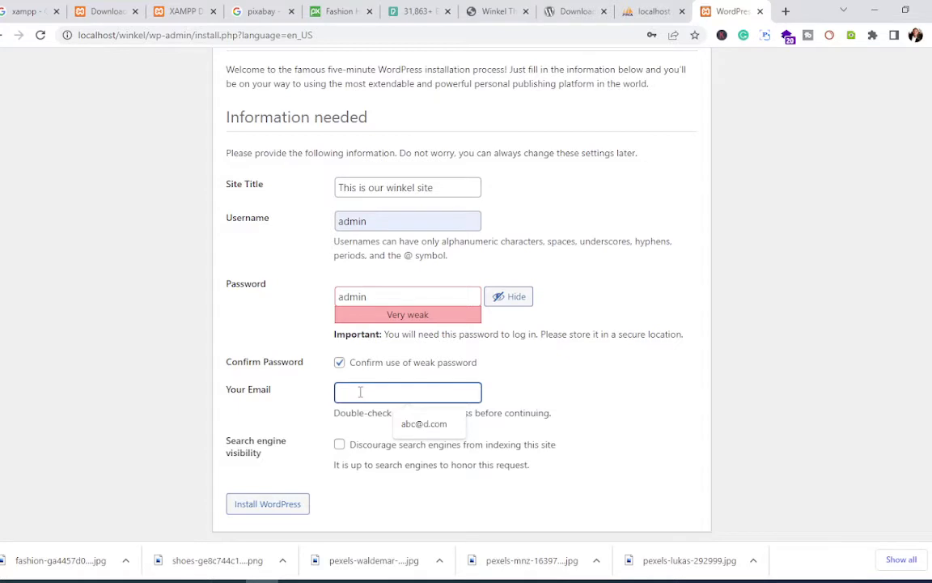
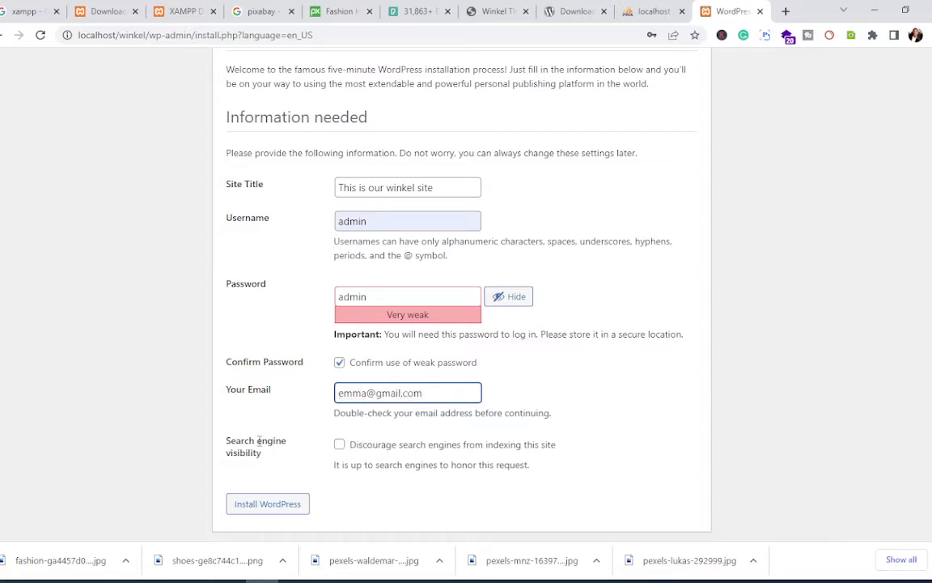
{"action": "left_click", "coordinate": [284, 510]}
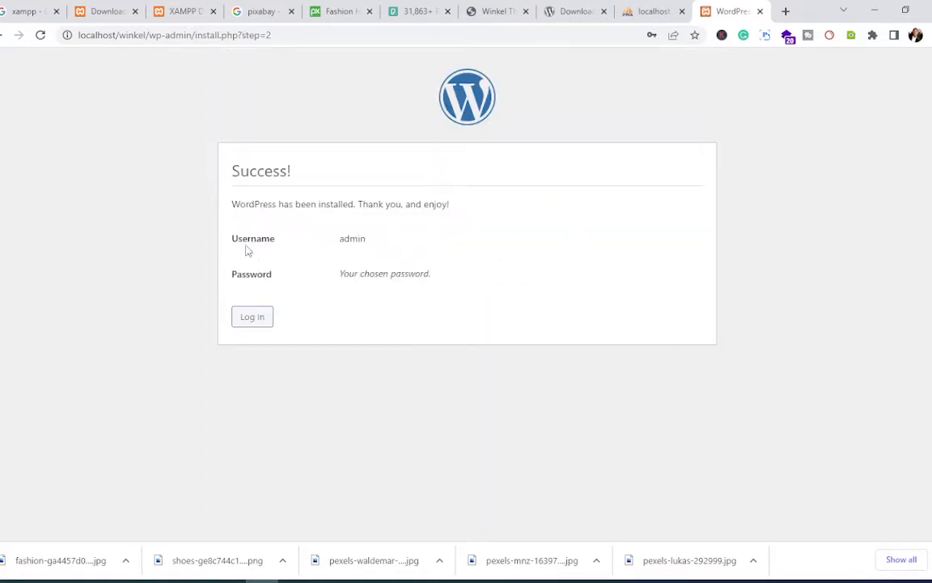
Step: Log in to the admin area as admin with the account password
{"action": "left_click", "coordinate": [257, 320]}
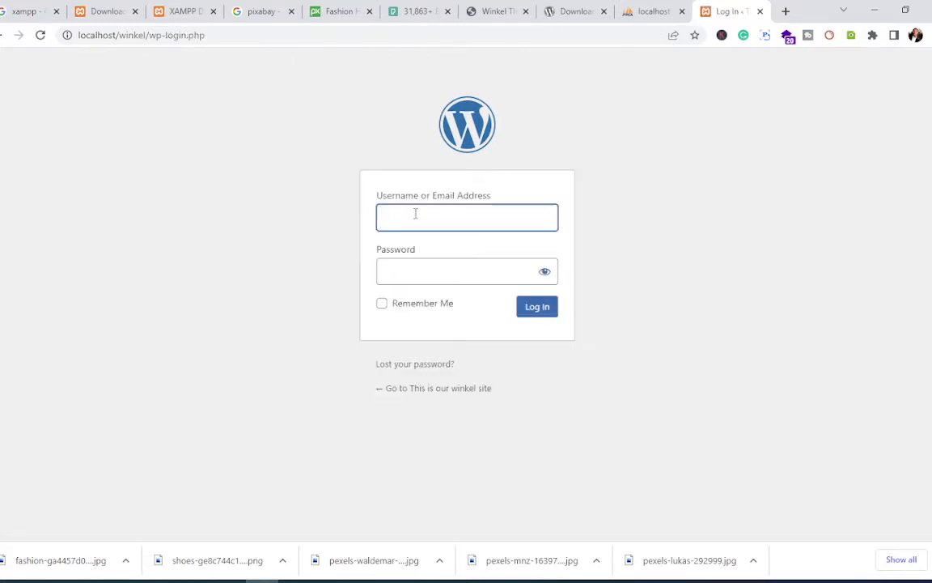
{"action": "left_click", "coordinate": [415, 213]}
{"action": "left_click", "coordinate": [460, 251]}
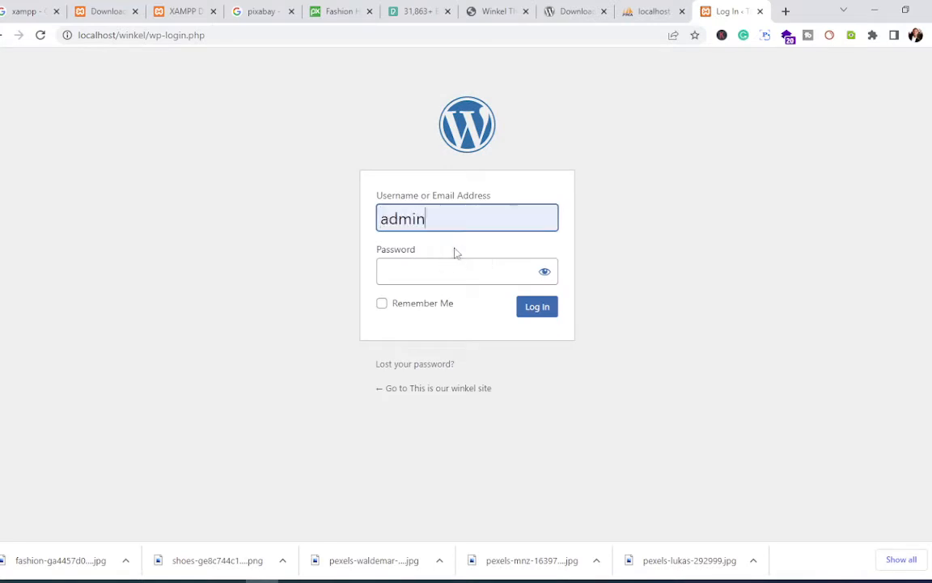
{"action": "left_click", "coordinate": [412, 263]}
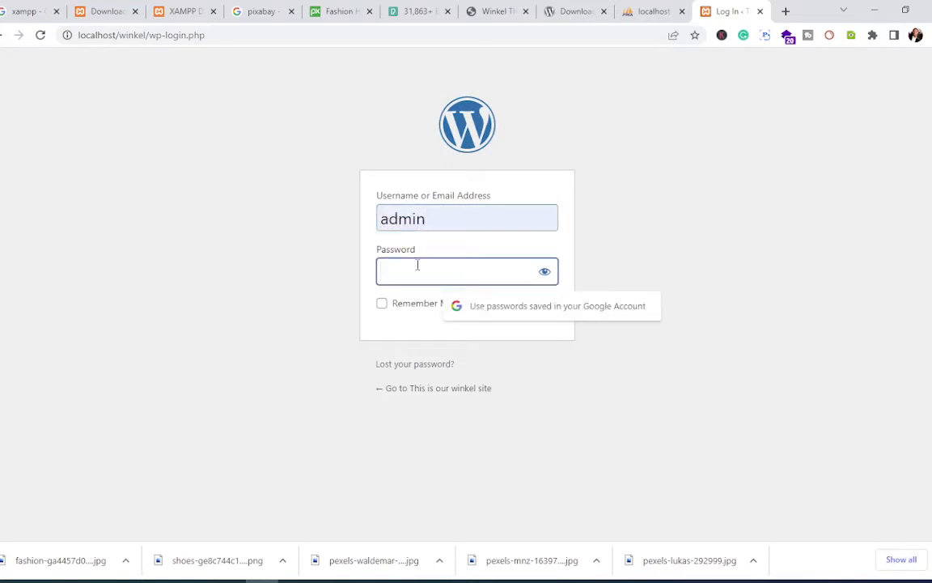
{"action": "type", "text": "a"}
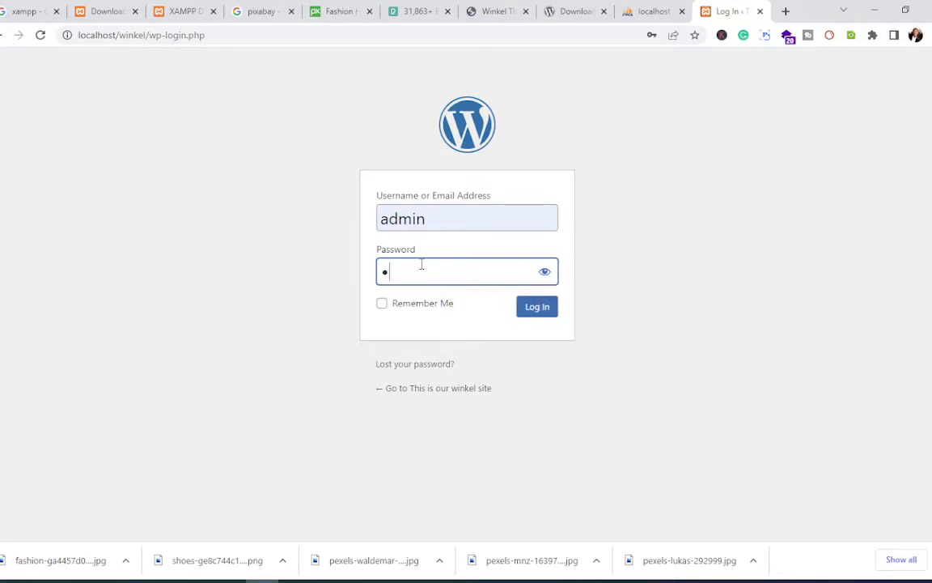
{"action": "type", "text": "dmin"}
{"action": "left_click", "coordinate": [538, 311]}
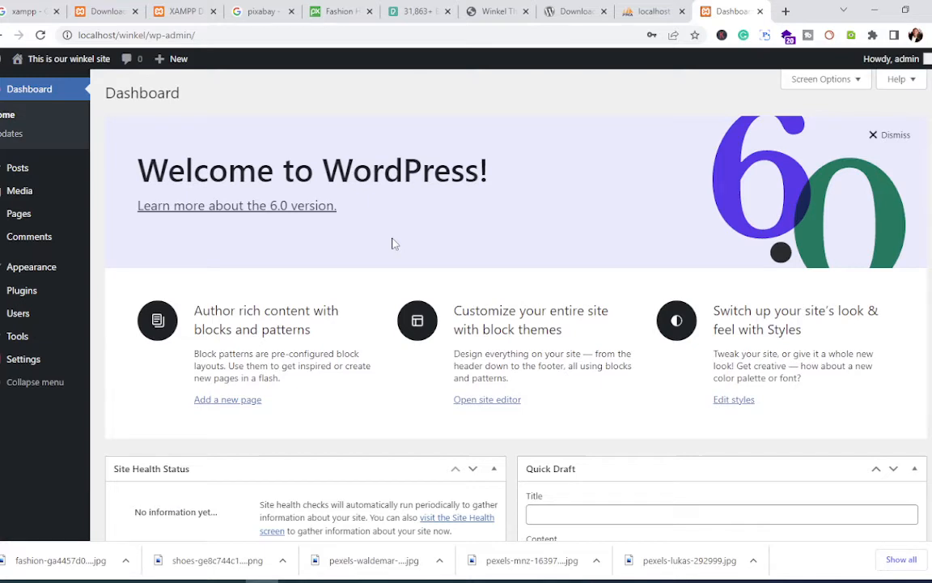
{"action": "scroll", "coordinate": [407, 237], "scroll_direction": "down", "scroll_amount": 5}
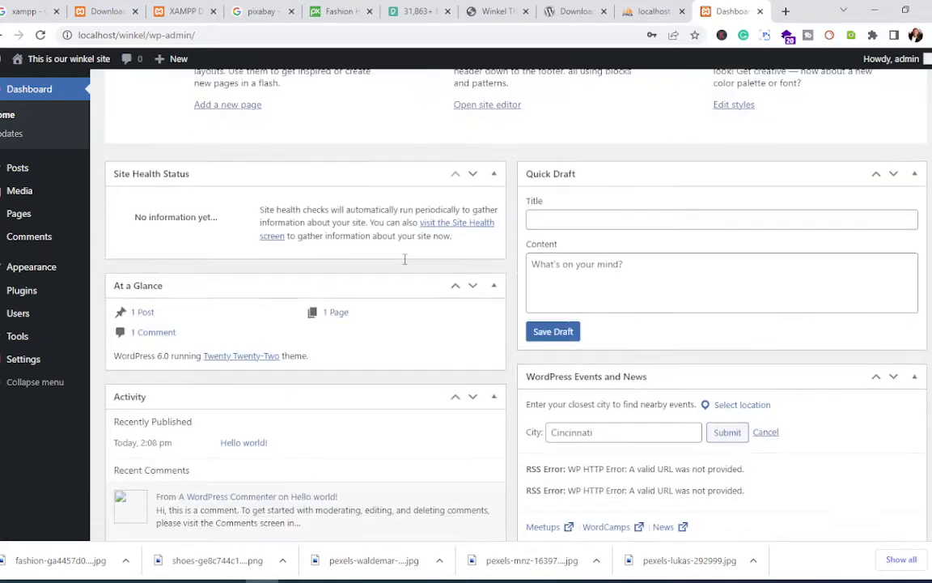
{"action": "scroll", "coordinate": [402, 263], "scroll_direction": "up", "scroll_amount": 5}
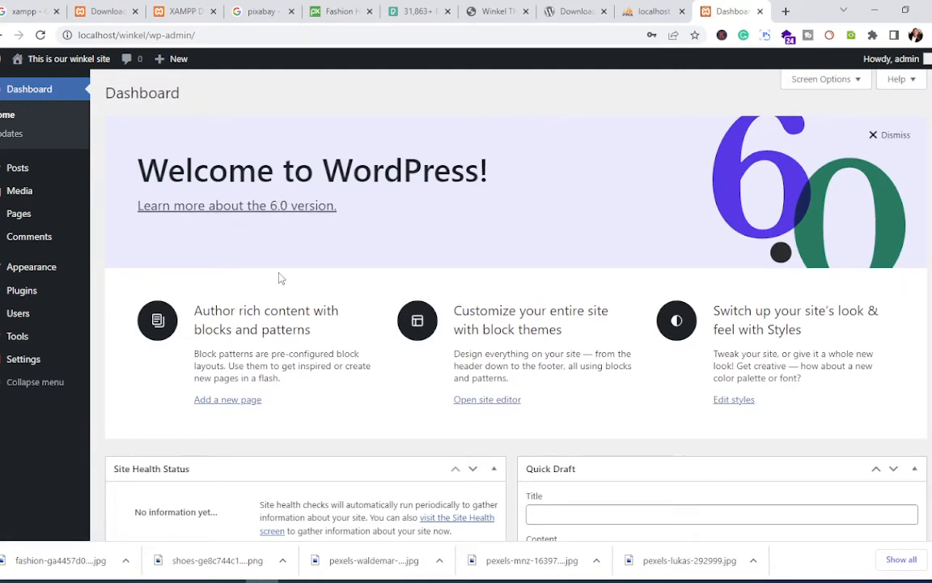
{"action": "scroll", "coordinate": [322, 265], "scroll_direction": "down", "scroll_amount": 5}
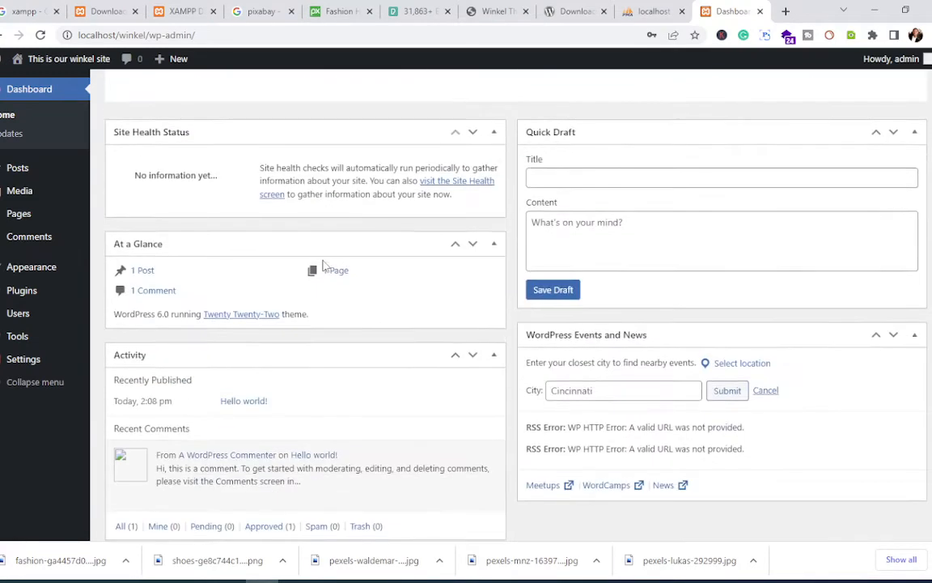
{"action": "scroll", "coordinate": [322, 265], "scroll_direction": "up", "scroll_amount": 5}
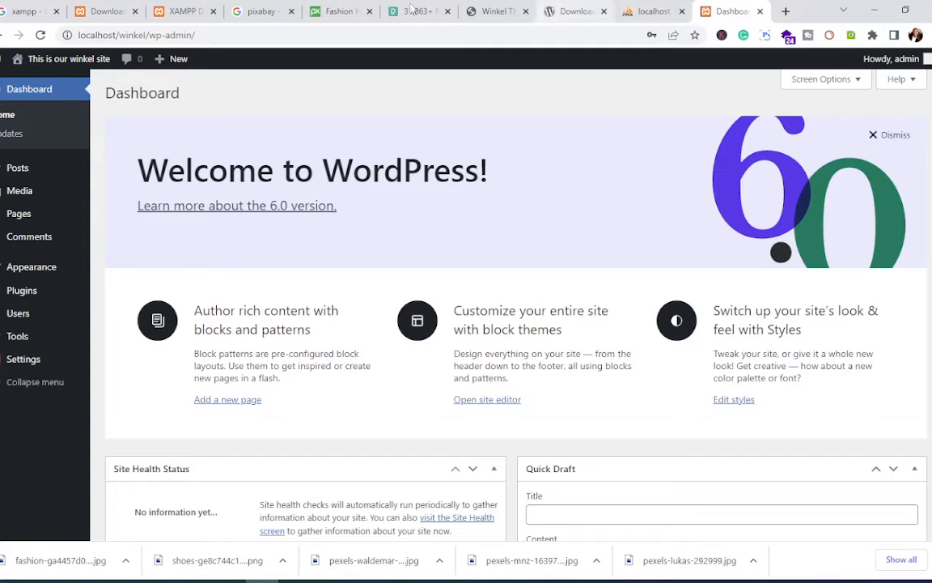
Step: Copy the wp-admin address and load it in a new browser tab
{"action": "right_click", "coordinate": [725, 9]}
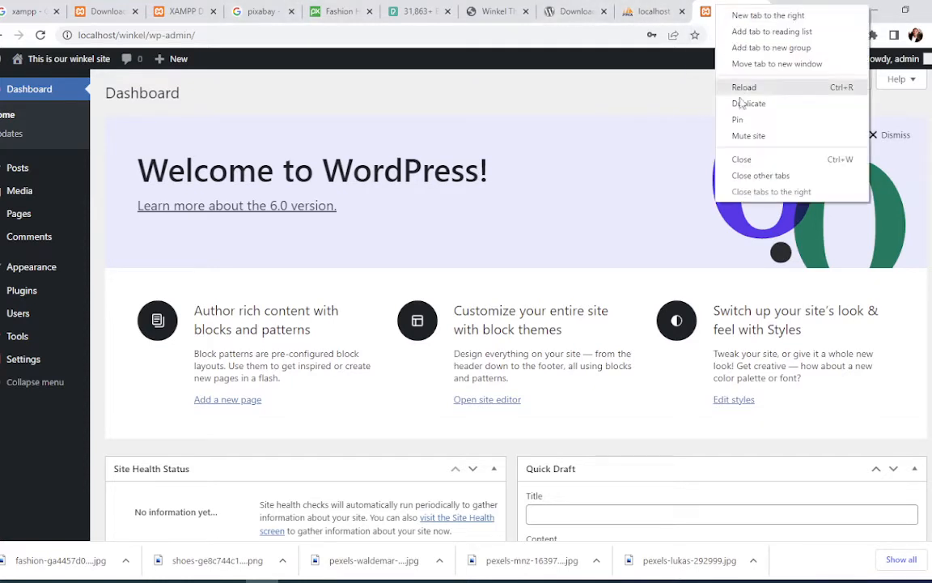
{"action": "key", "text": "Escape"}
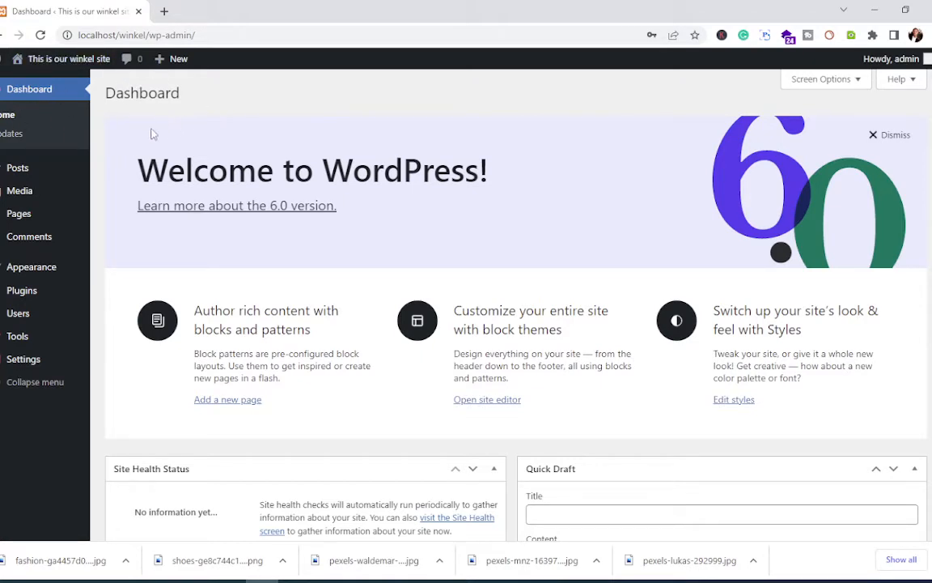
{"action": "scroll", "coordinate": [211, 225], "scroll_direction": "down", "scroll_amount": 3}
{"action": "scroll", "coordinate": [207, 225], "scroll_direction": "up", "scroll_amount": 3}
{"action": "left_click", "coordinate": [190, 34]}
{"action": "mouse_move", "coordinate": [2, 68]}
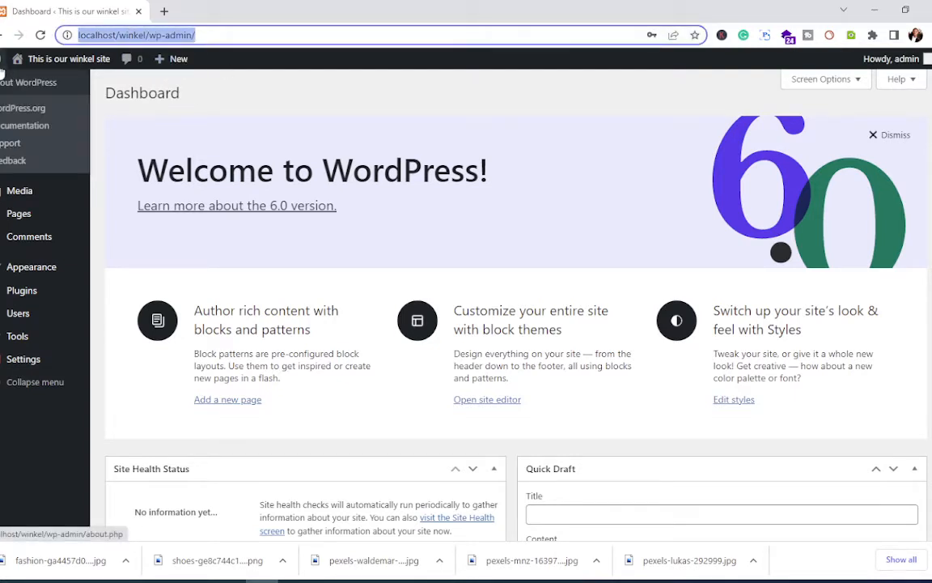
{"action": "right_click", "coordinate": [183, 39]}
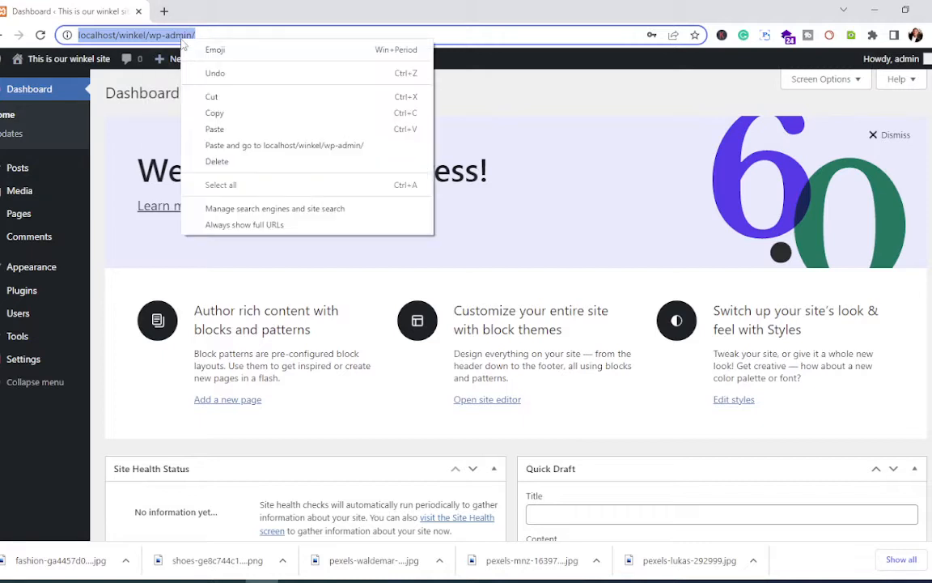
{"action": "left_click", "coordinate": [235, 117]}
{"action": "left_click", "coordinate": [163, 10]}
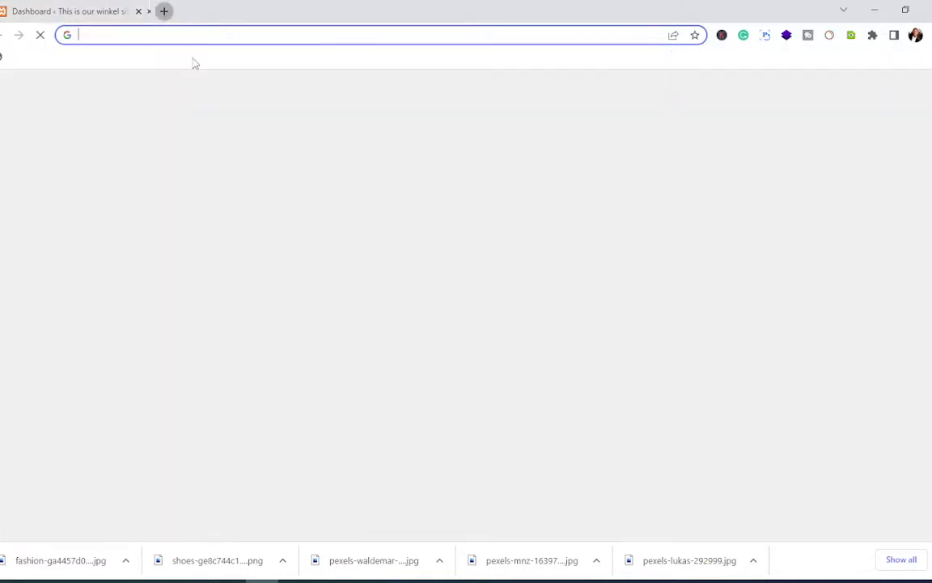
{"action": "left_click", "coordinate": [185, 36]}
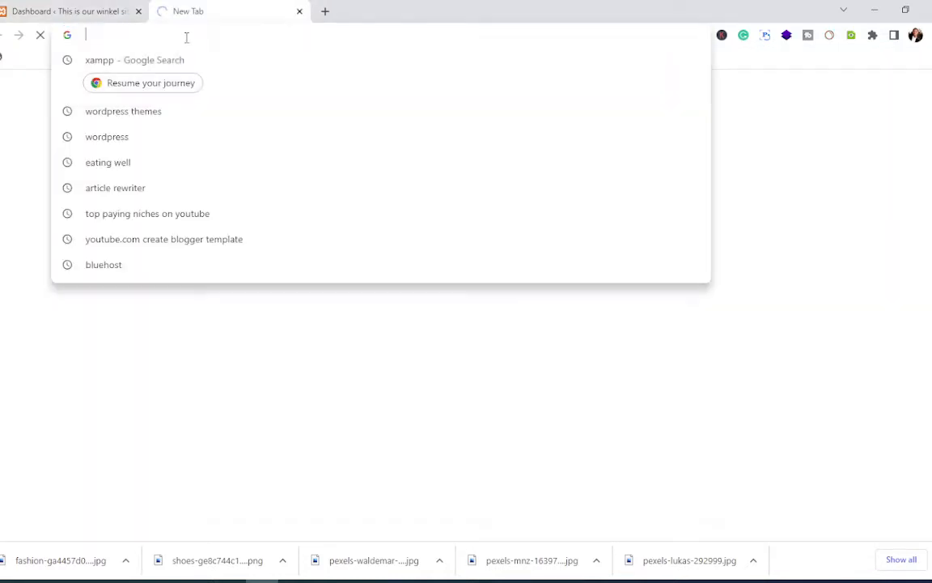
{"action": "key", "text": "ctrl+v"}
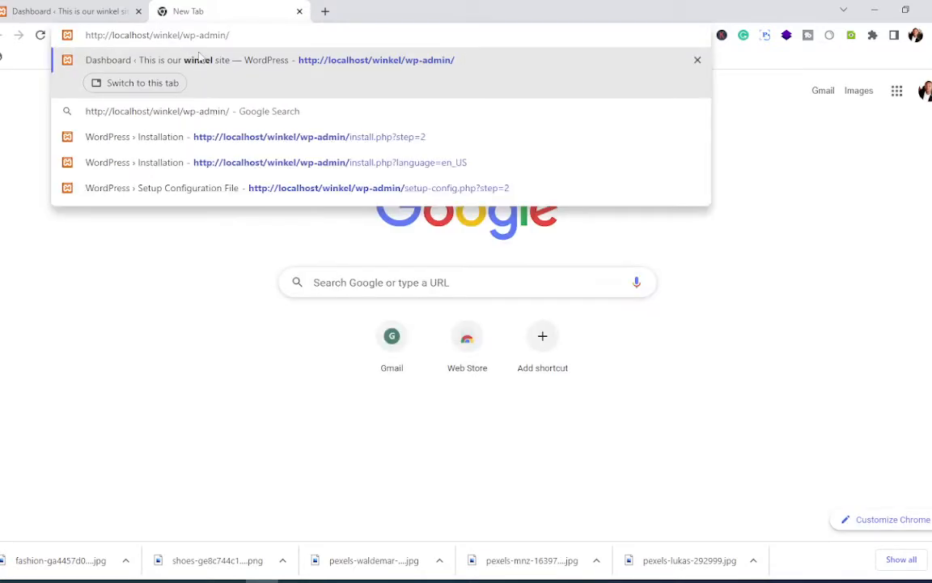
{"action": "key", "text": "Return"}
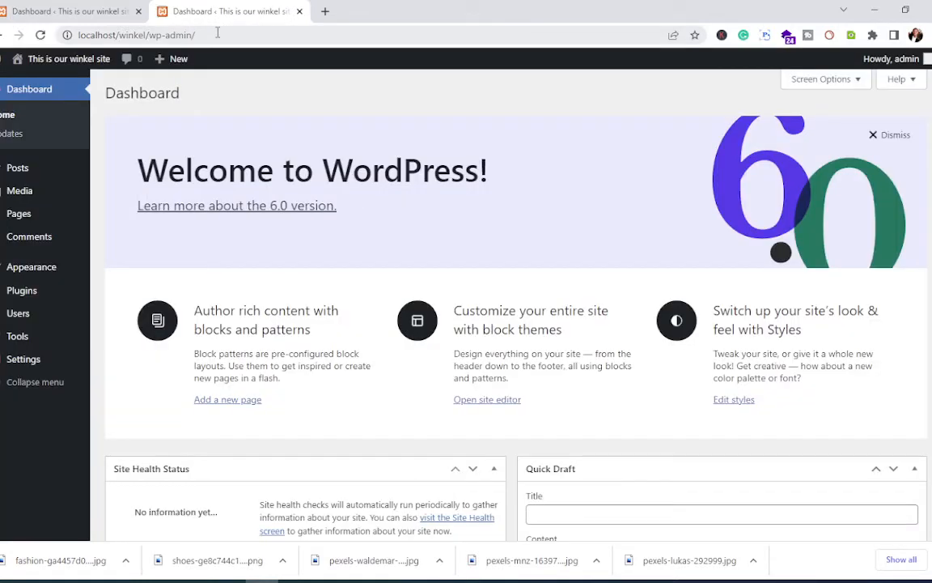
Step: Trim the new tab's address to localhost/winkel to show the site's front page
{"action": "left_click", "coordinate": [216, 32]}
{"action": "left_click_drag", "start_coordinate": [196, 35], "coordinate": [149, 36]}
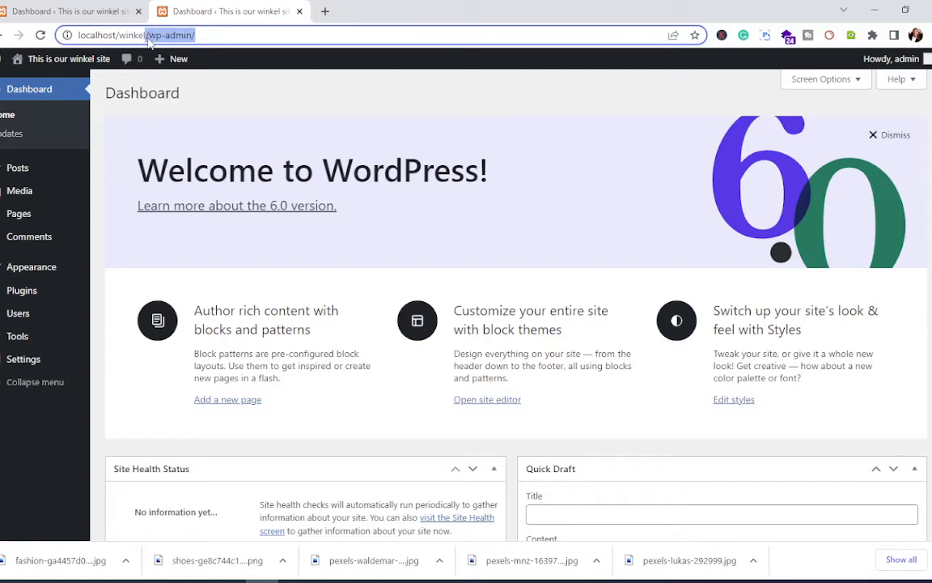
{"action": "key", "text": "BackSpace"}
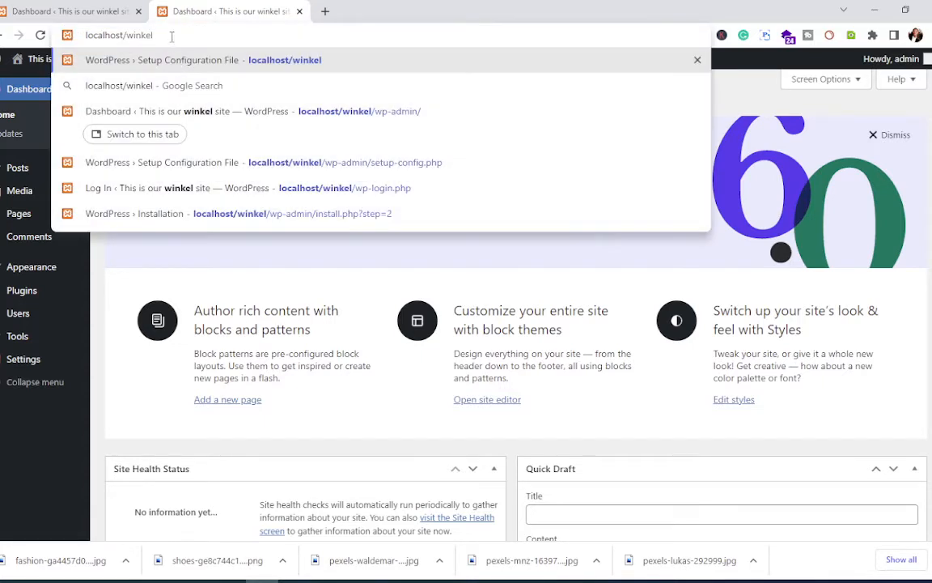
{"action": "key", "text": "Return"}
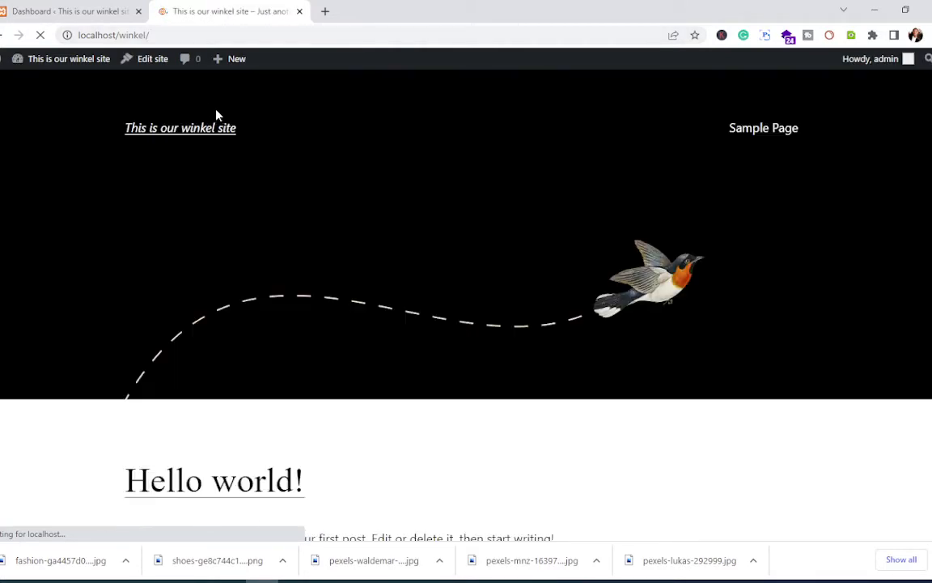
{"action": "scroll", "coordinate": [377, 279], "scroll_direction": "down", "scroll_amount": 5}
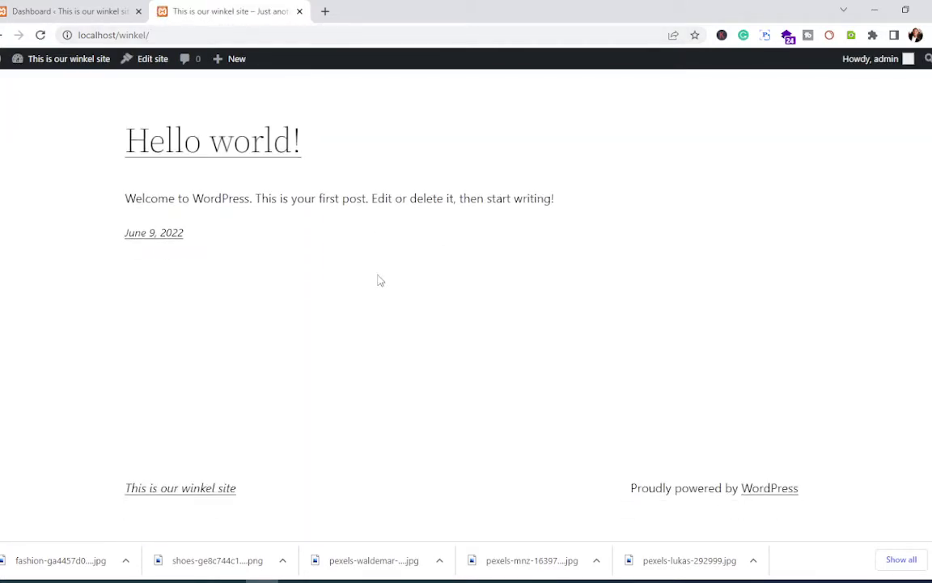
{"action": "scroll", "coordinate": [378, 279], "scroll_direction": "up", "scroll_amount": 5}
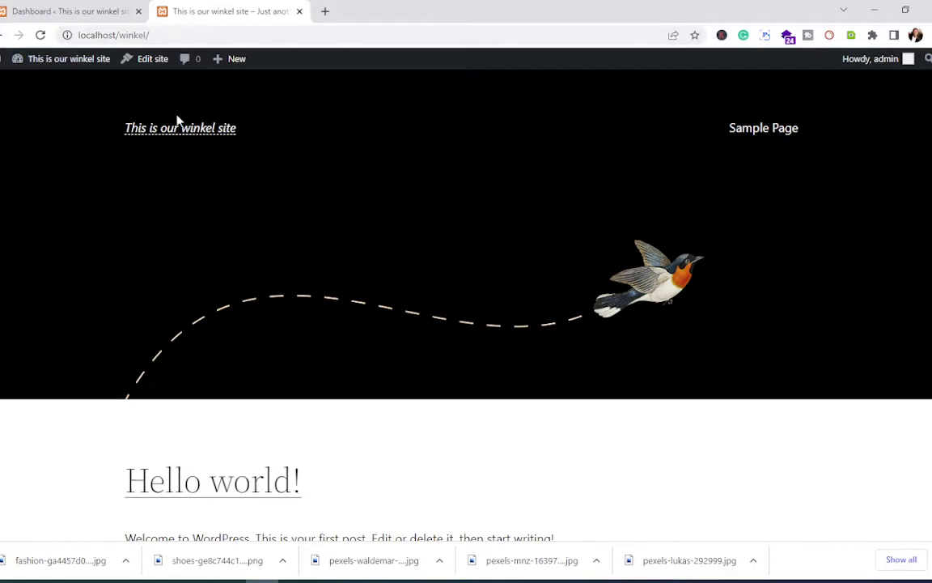
Step: In the first tab, visit the site from the admin bar, then return to the Dashboard
{"action": "left_click", "coordinate": [74, 16]}
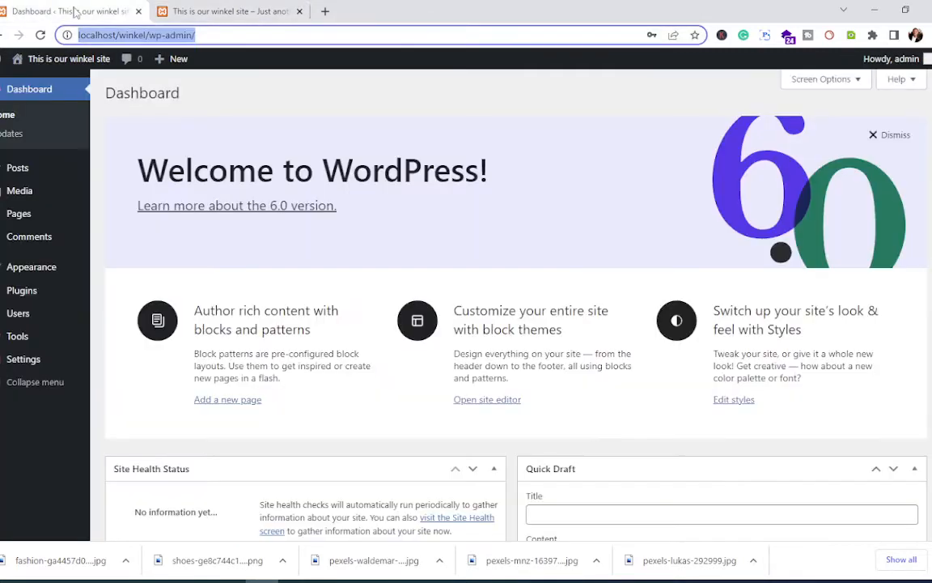
{"action": "mouse_move", "coordinate": [57, 63]}
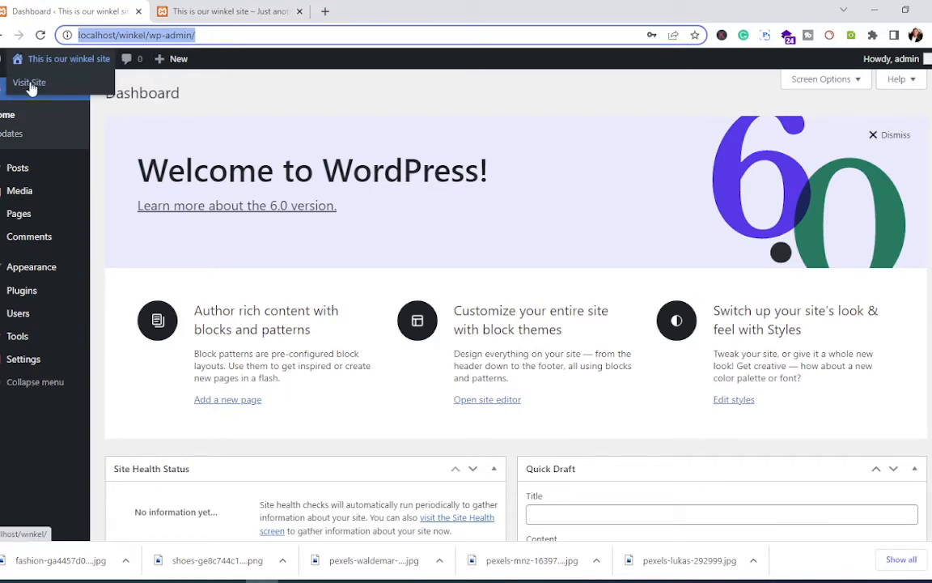
{"action": "left_click", "coordinate": [74, 120]}
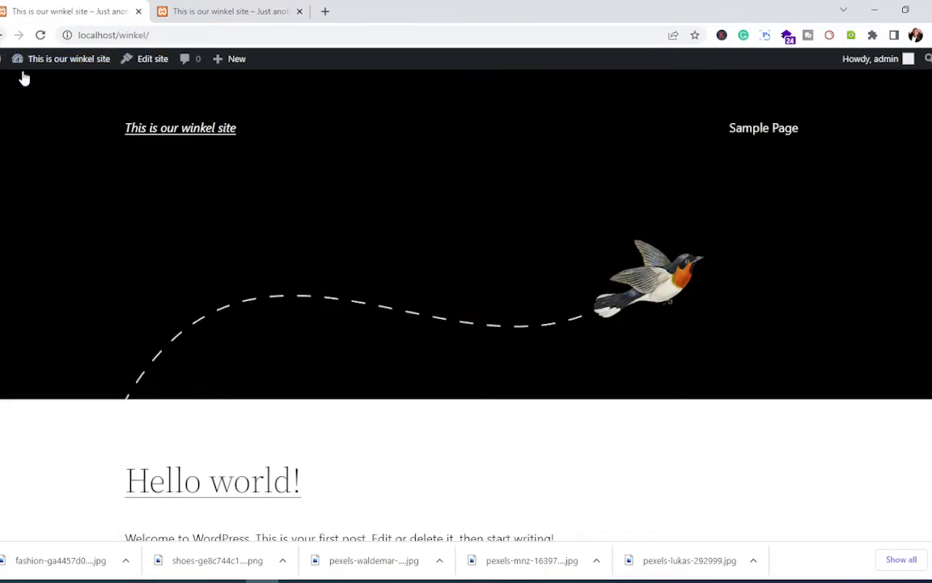
{"action": "mouse_move", "coordinate": [54, 63]}
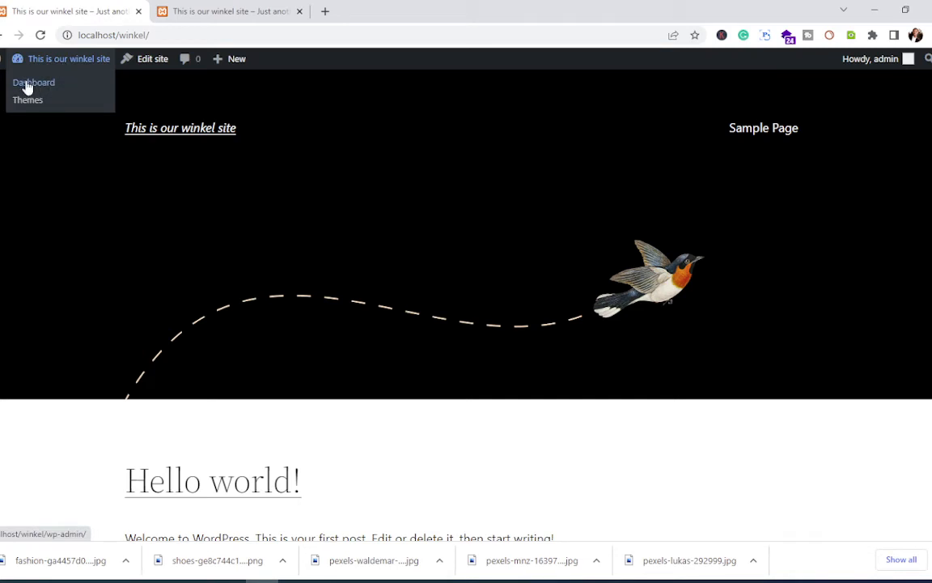
{"action": "left_click", "coordinate": [26, 87]}
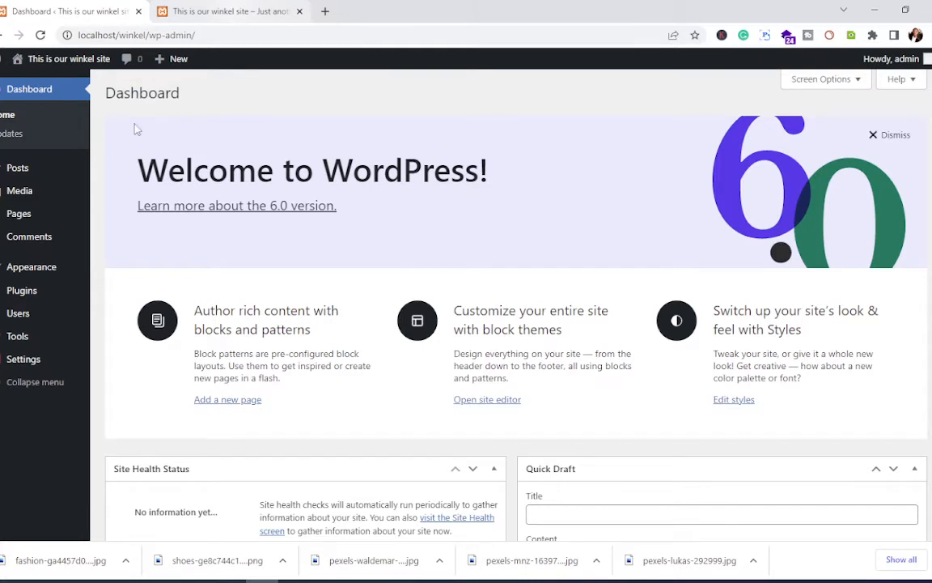
{"action": "mouse_move", "coordinate": [44, 269]}
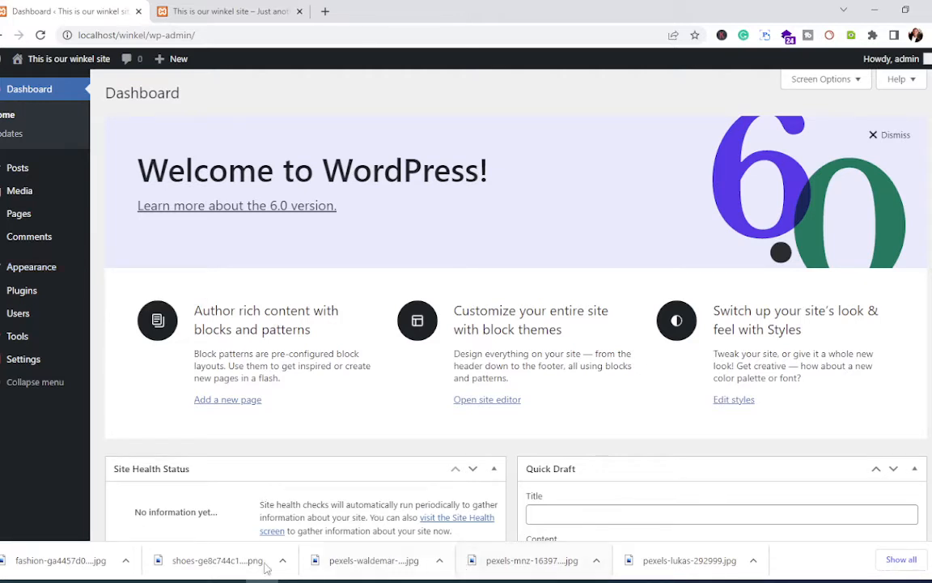
{"action": "mouse_move", "coordinate": [262, 581]}
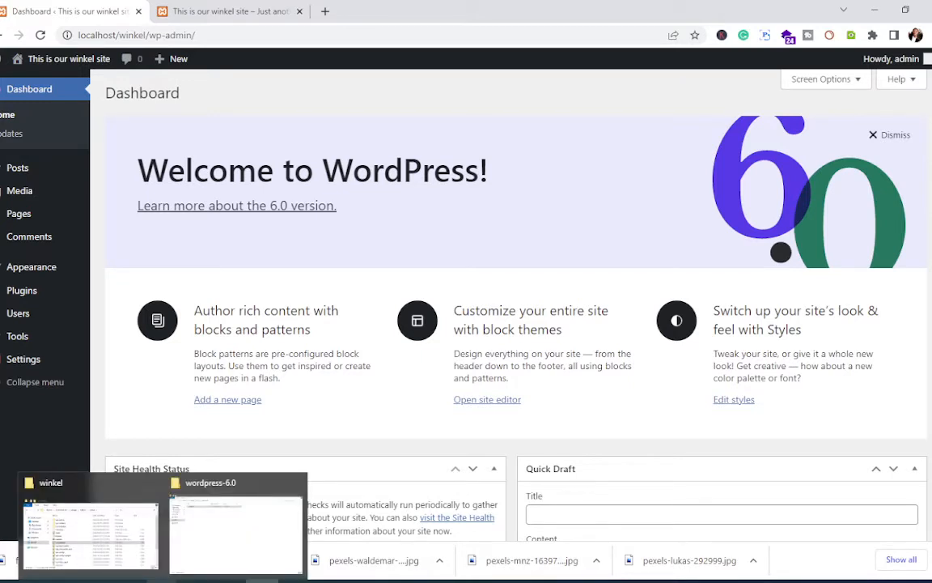
{"action": "left_click", "coordinate": [217, 540]}
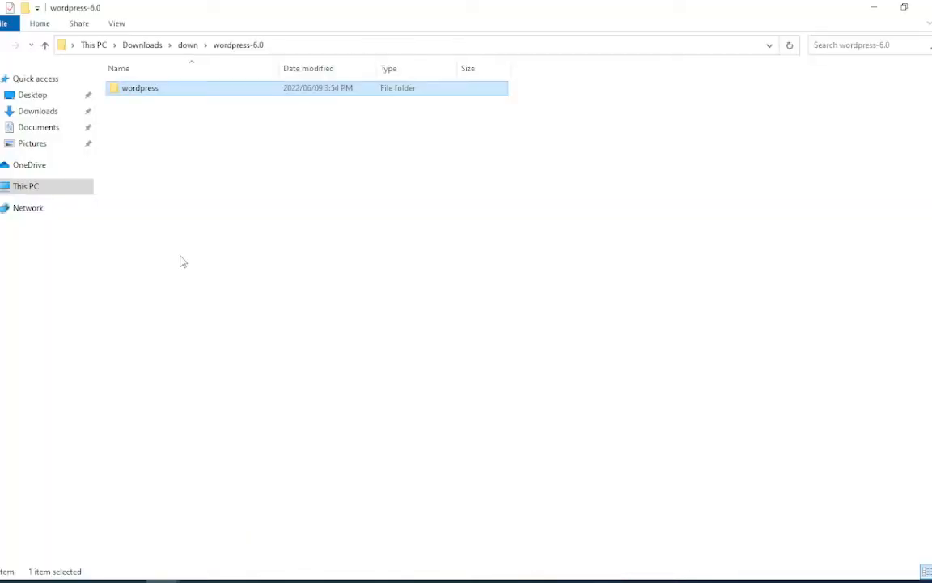
{"action": "left_click", "coordinate": [188, 47]}
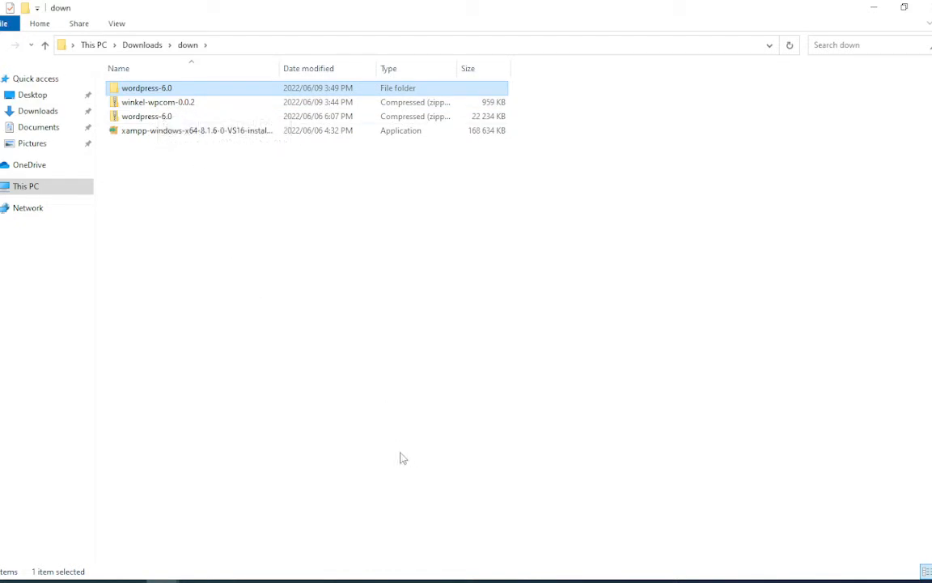
{"action": "mouse_move", "coordinate": [261, 578]}
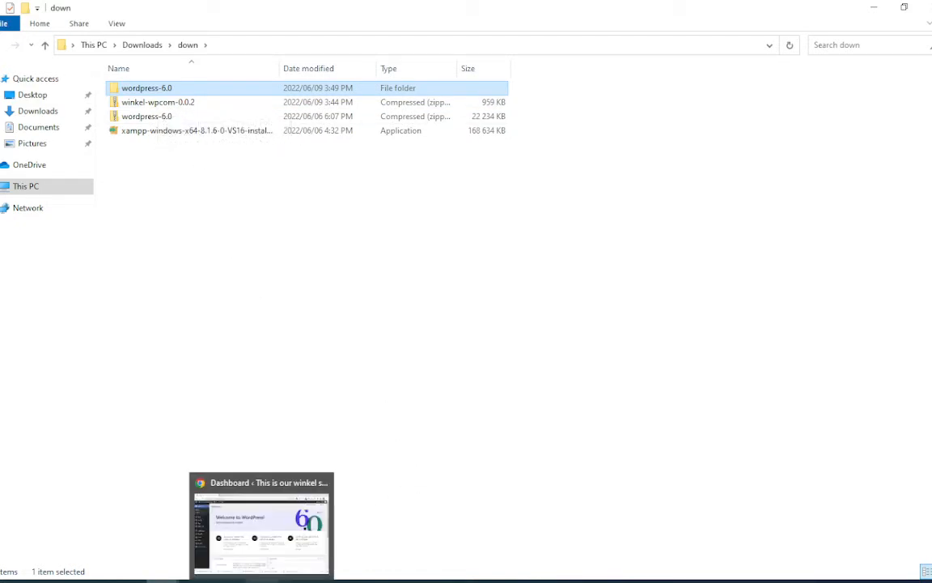
{"action": "left_click", "coordinate": [249, 485]}
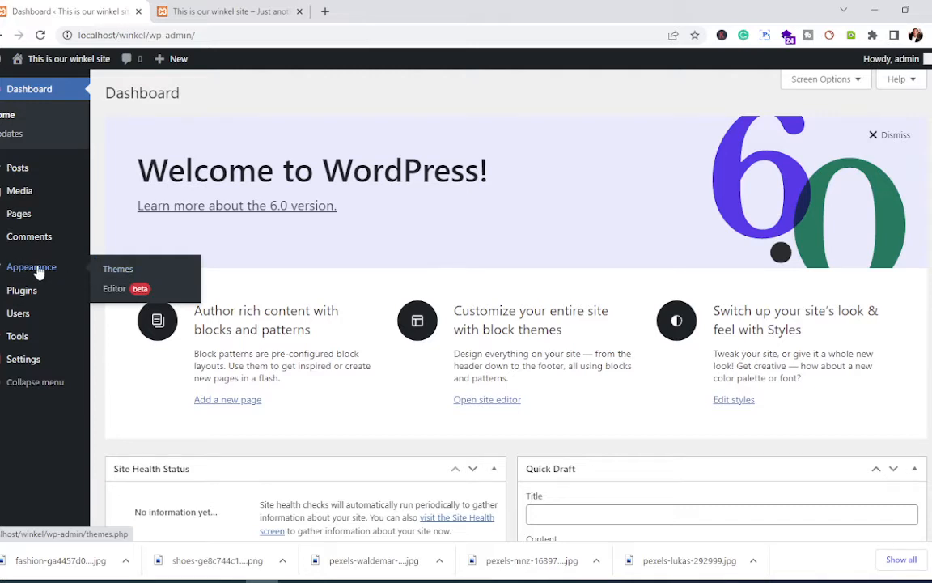
Step: Open Appearance > Themes with Twenty Twenty-Two active, compare the front-page tab, then return
{"action": "left_click", "coordinate": [116, 272]}
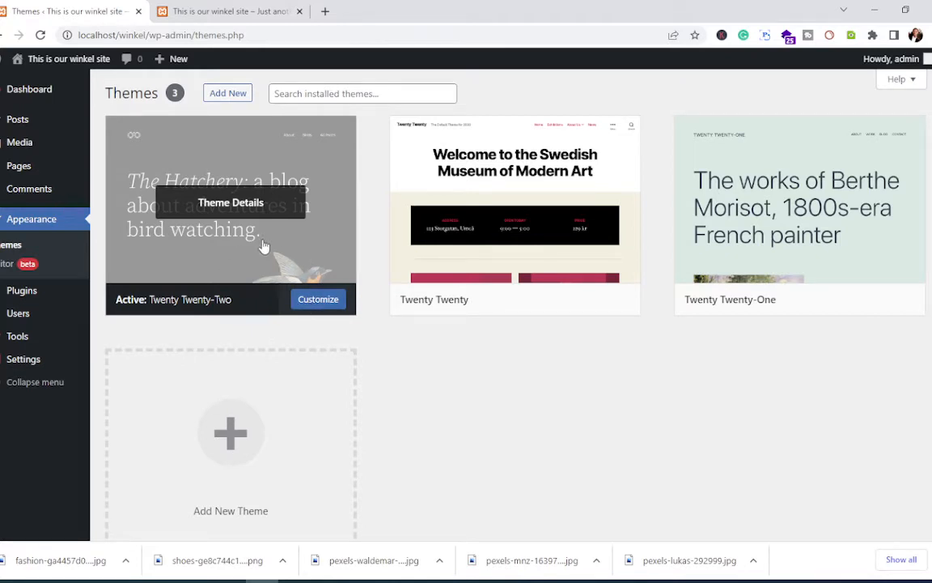
{"action": "left_click", "coordinate": [226, 11]}
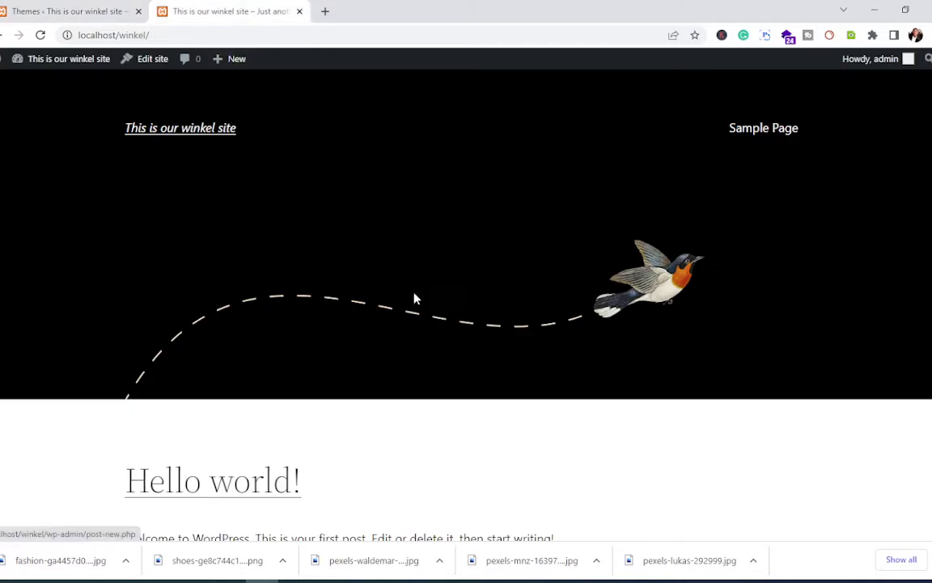
{"action": "scroll", "coordinate": [415, 298], "scroll_direction": "down", "scroll_amount": 5}
{"action": "scroll", "coordinate": [419, 305], "scroll_direction": "up", "scroll_amount": 5}
{"action": "scroll", "coordinate": [427, 338], "scroll_direction": "down", "scroll_amount": 4}
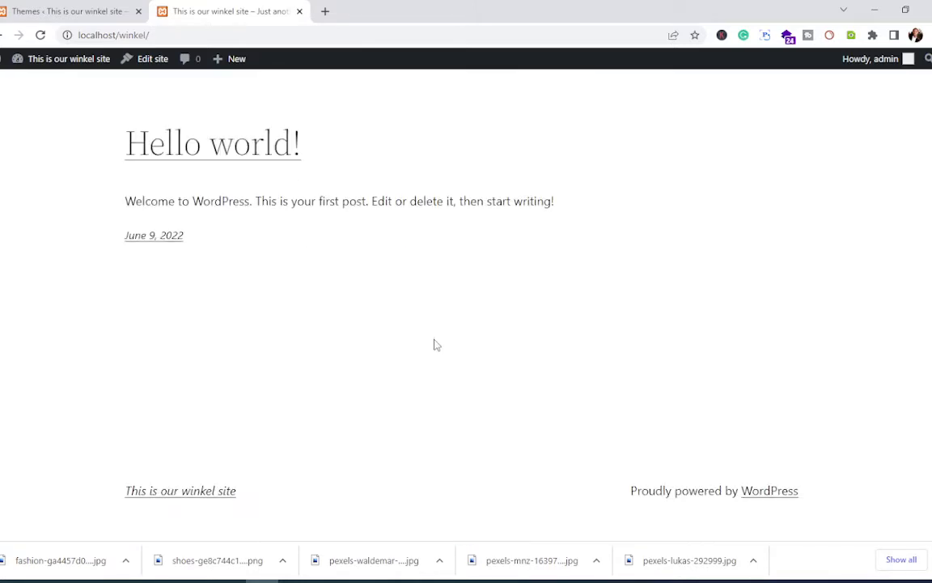
{"action": "scroll", "coordinate": [437, 334], "scroll_direction": "up", "scroll_amount": 4}
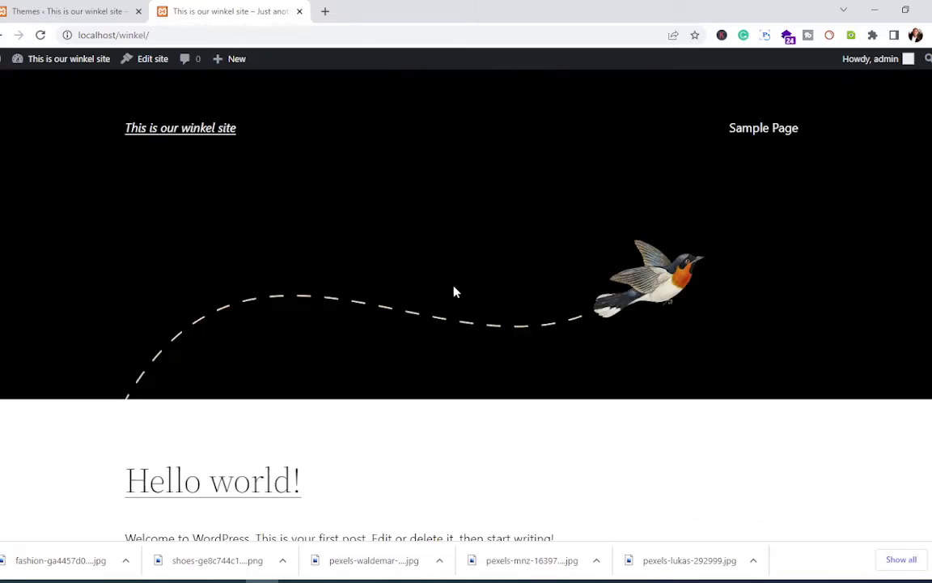
{"action": "left_click", "coordinate": [117, 11]}
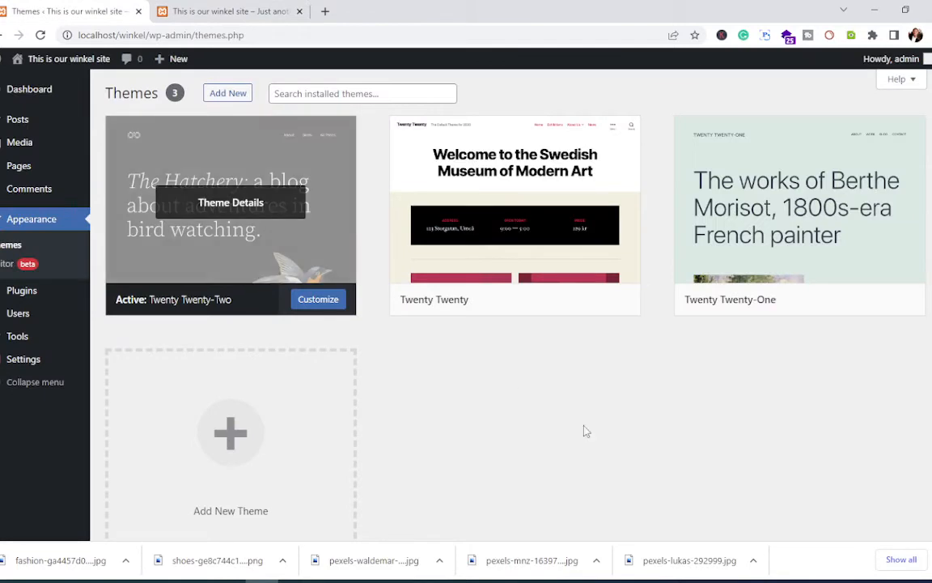
{"action": "scroll", "coordinate": [405, 439], "scroll_direction": "down", "scroll_amount": 2}
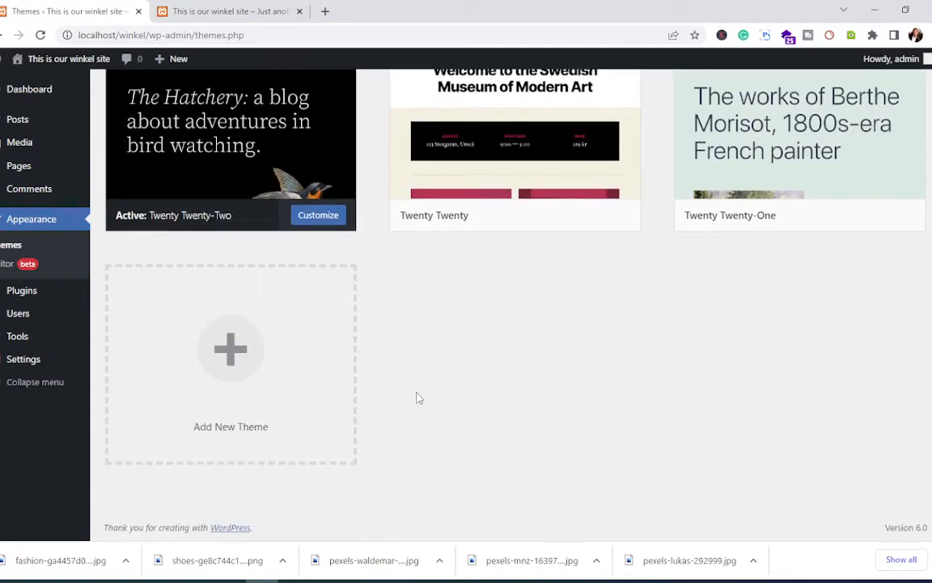
Step: Open Add New > Upload Theme and bring up the down downloads folder in File Explorer
{"action": "left_click", "coordinate": [231, 359]}
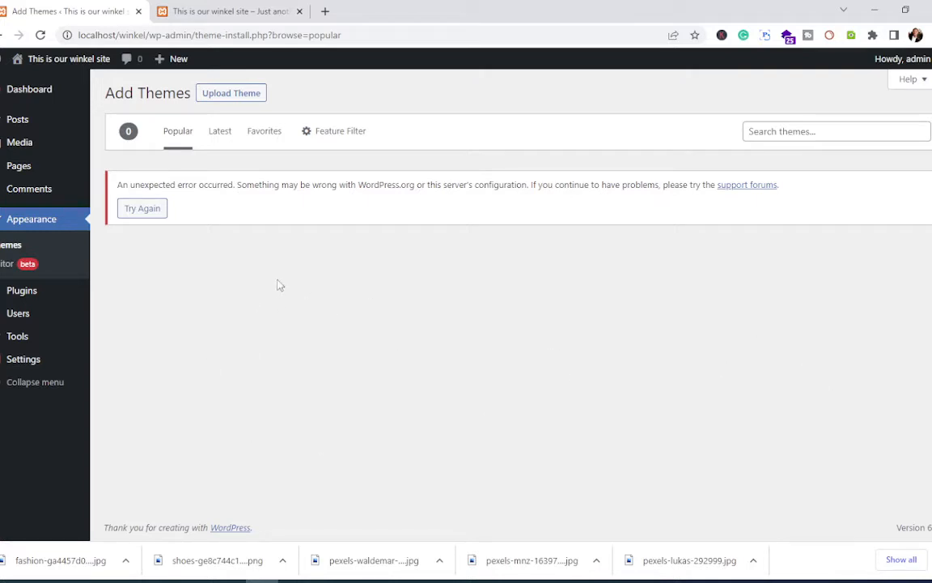
{"action": "left_click", "coordinate": [233, 95]}
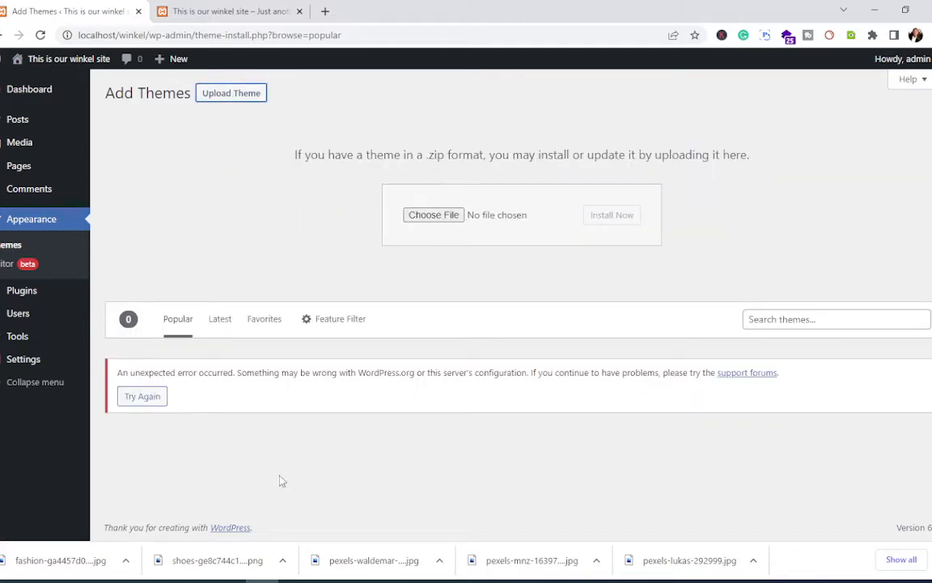
{"action": "mouse_move", "coordinate": [162, 580]}
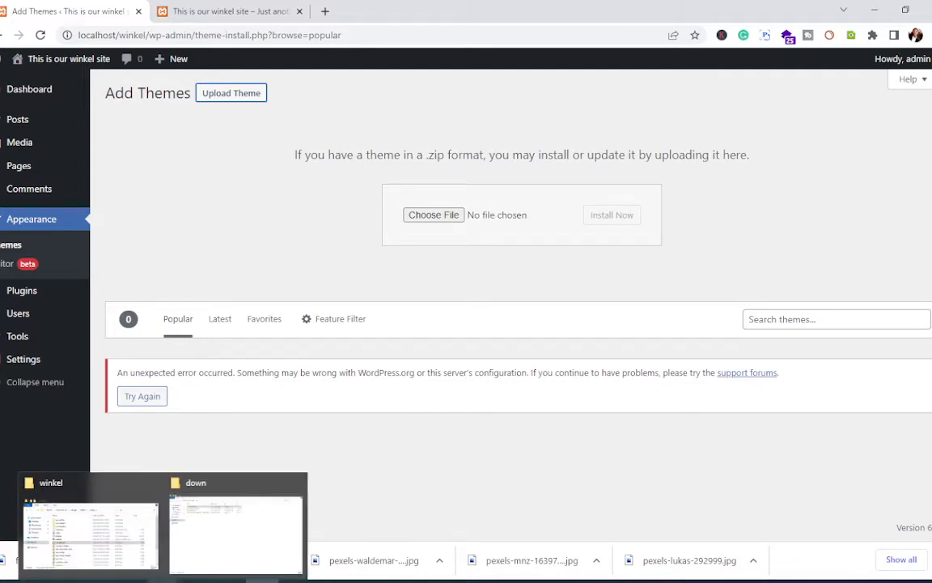
{"action": "left_click", "coordinate": [191, 556]}
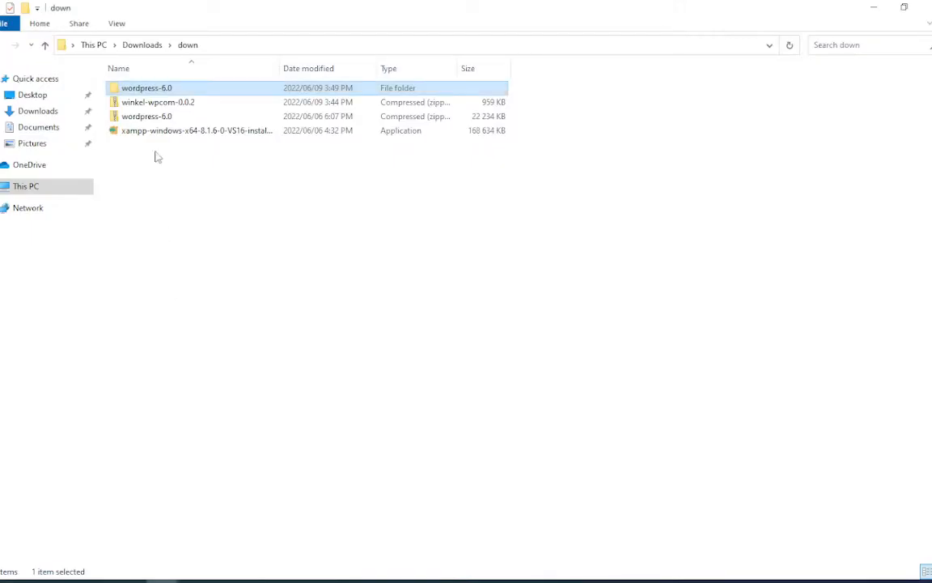
Step: Drag winkel-wpcom-0.0.2.zip from the down folder onto the Choose File button
{"action": "left_click_drag", "start_coordinate": [139, 102], "coordinate": [431, 224]}
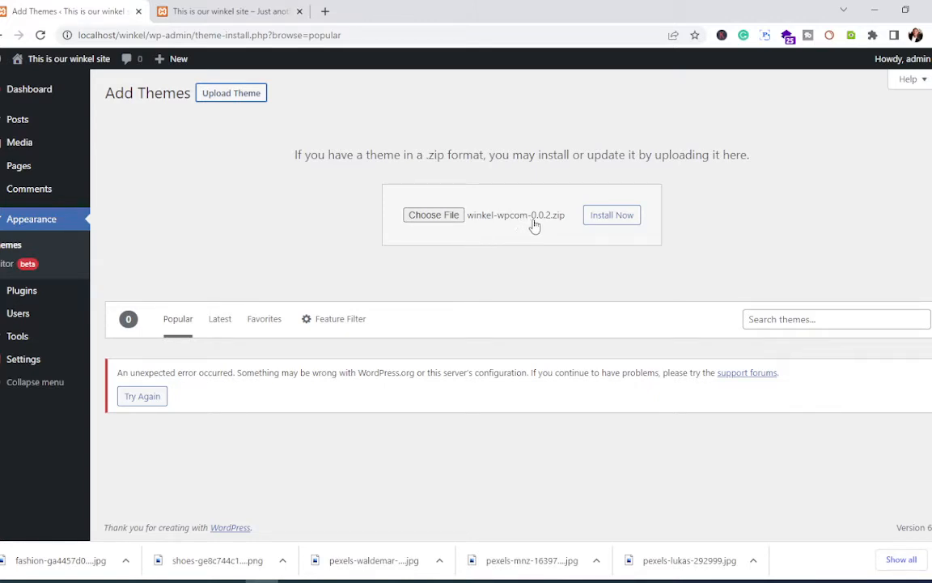
Step: Install winkel-wpcom-0.0.2.zip and review the missing blockbase-wpcom parent theme warning
{"action": "left_click", "coordinate": [612, 217]}
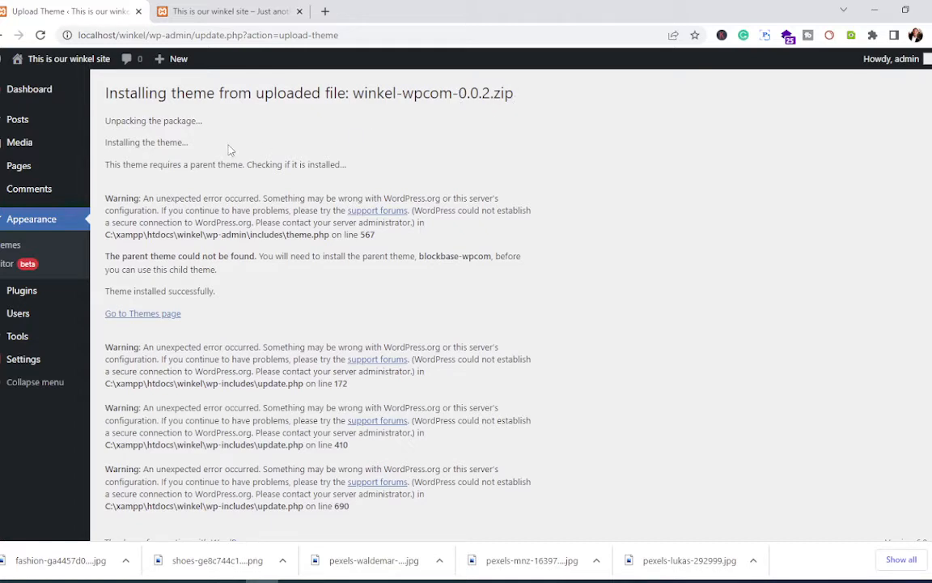
{"action": "scroll", "coordinate": [215, 194], "scroll_direction": "down", "scroll_amount": 1}
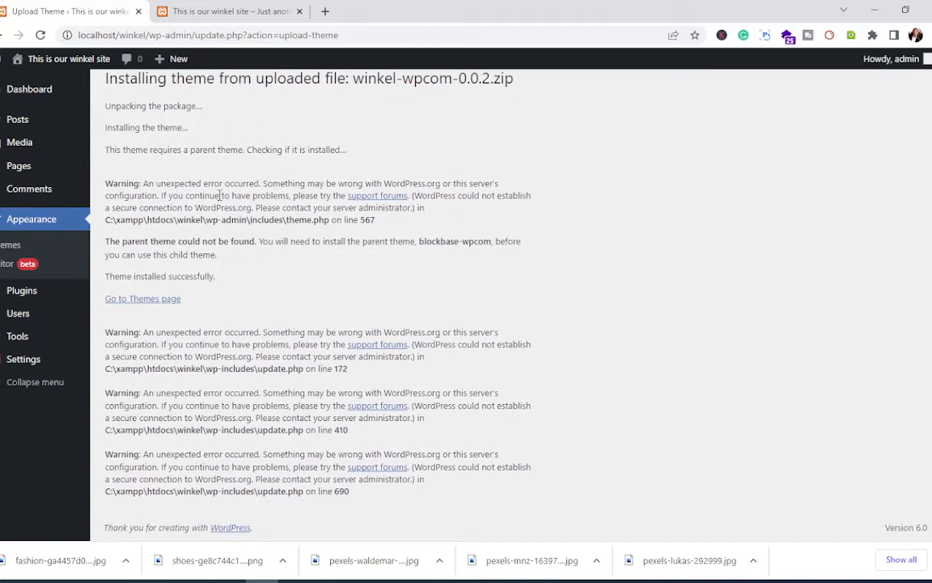
{"action": "scroll", "coordinate": [219, 195], "scroll_direction": "up", "scroll_amount": 1}
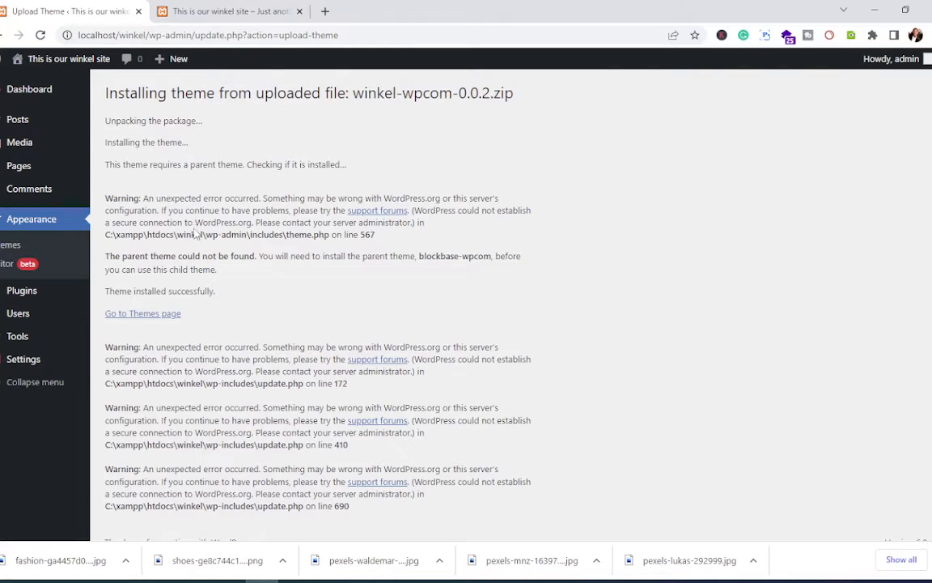
{"action": "left_click", "coordinate": [220, 10]}
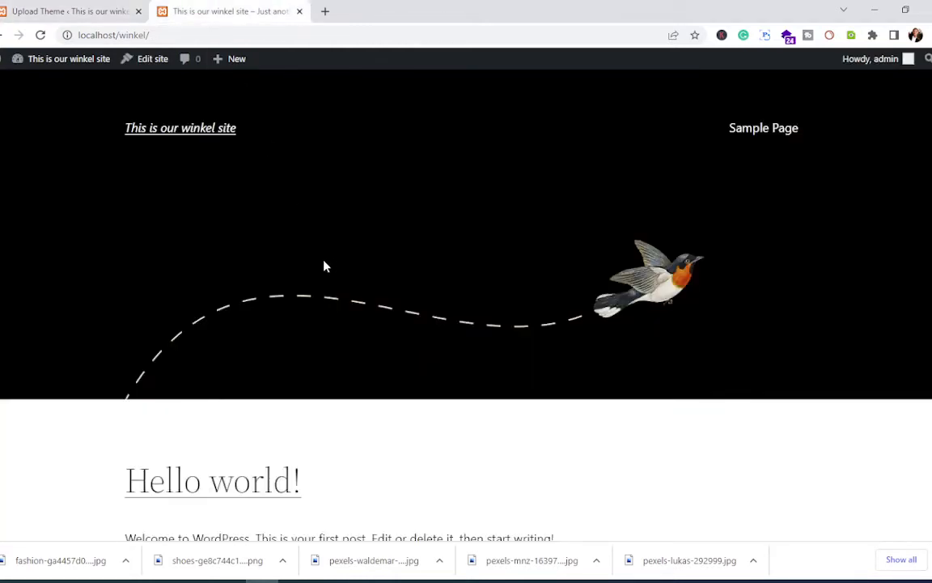
{"action": "scroll", "coordinate": [346, 235], "scroll_direction": "down", "scroll_amount": 4}
{"action": "scroll", "coordinate": [350, 244], "scroll_direction": "up", "scroll_amount": 4}
{"action": "left_click", "coordinate": [73, 11]}
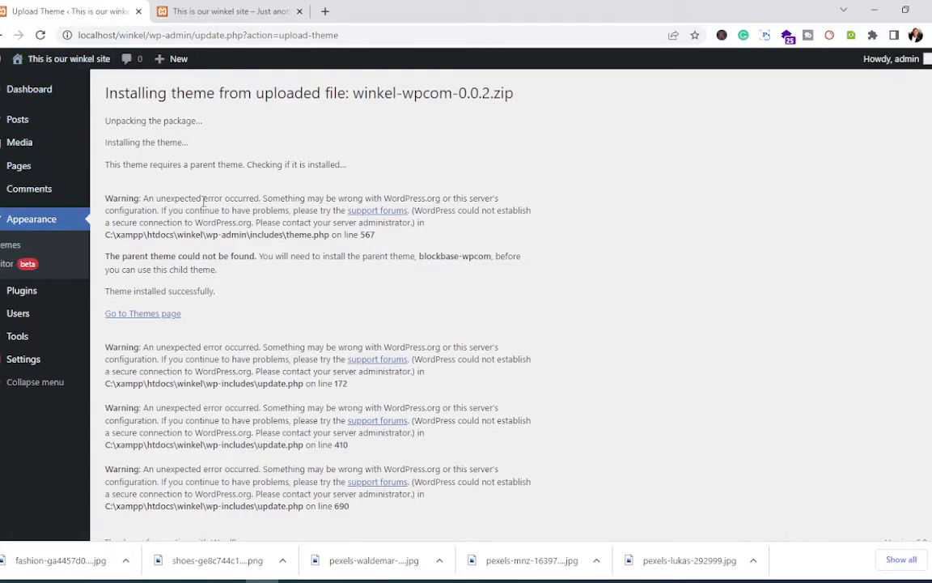
Step: Go to Appearance > Themes and scroll to find Winkel listed under Broken Themes
{"action": "left_click", "coordinate": [22, 252]}
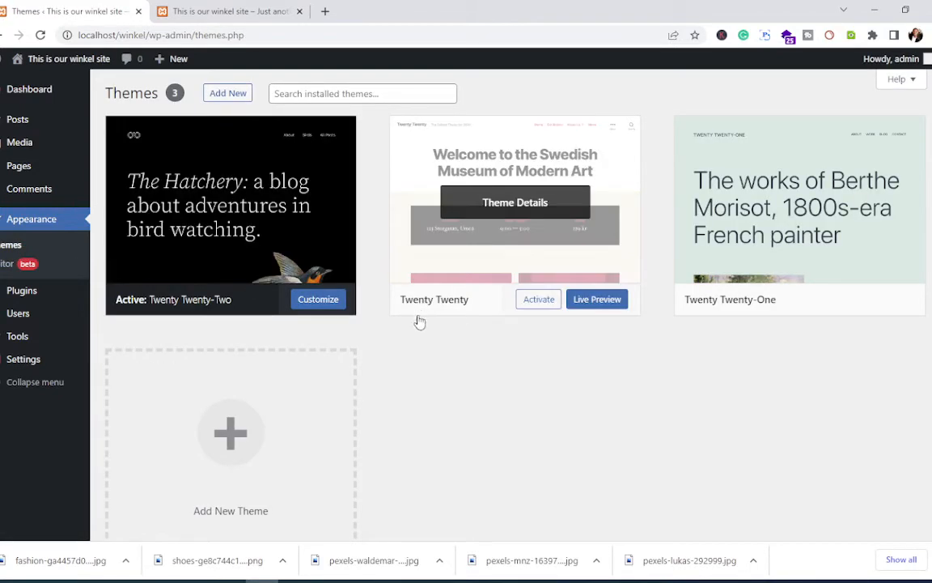
{"action": "scroll", "coordinate": [402, 373], "scroll_direction": "down", "scroll_amount": 3}
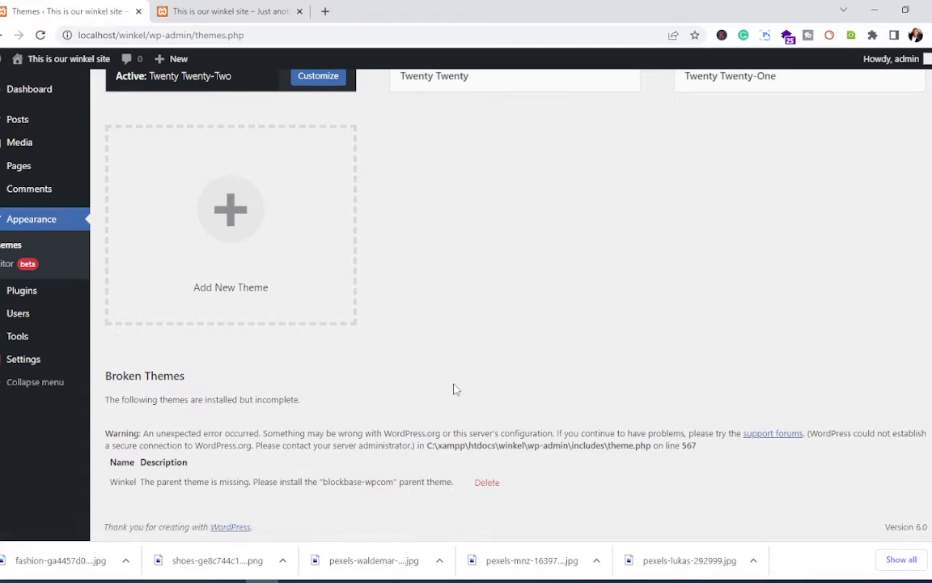
{"action": "scroll", "coordinate": [484, 350], "scroll_direction": "up", "scroll_amount": 3}
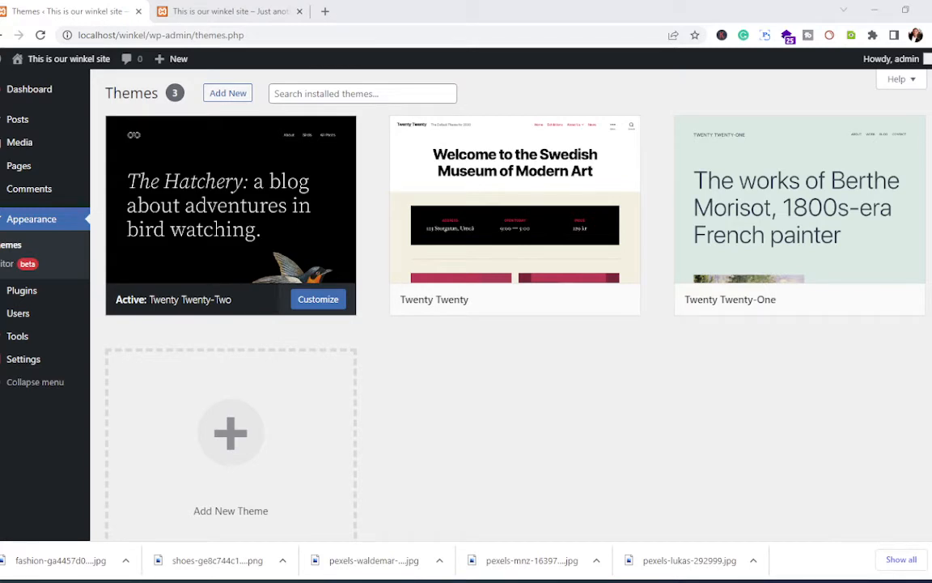
{"action": "left_click", "coordinate": [476, 437]}
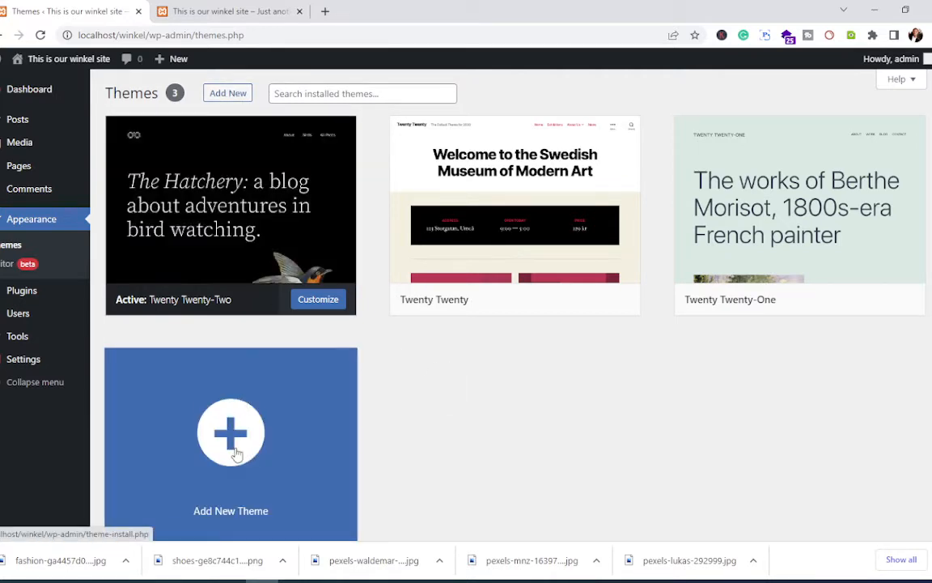
Step: Open Add New Theme, try a search for 'w', then switch to the Popular themes list
{"action": "left_click", "coordinate": [240, 437]}
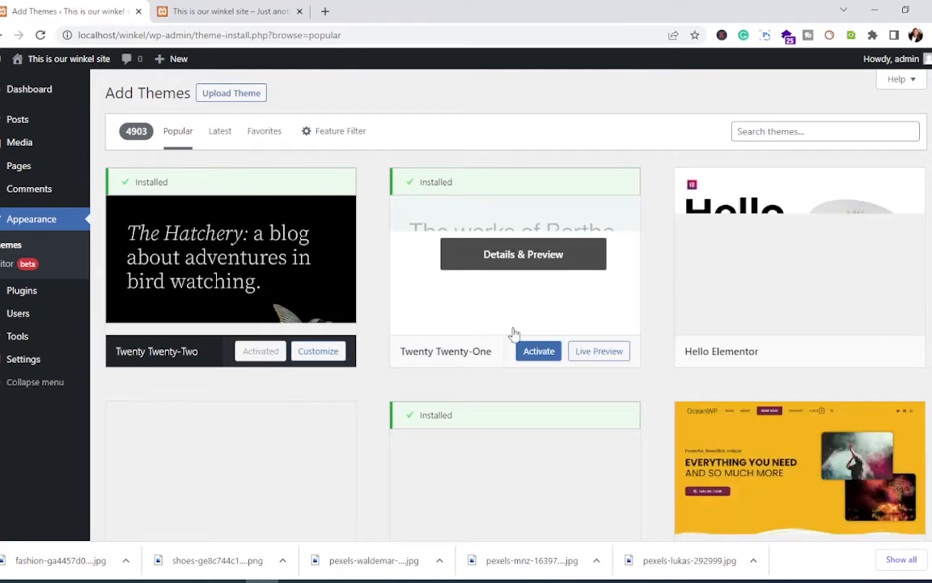
{"action": "scroll", "coordinate": [506, 410], "scroll_direction": "down", "scroll_amount": 2}
{"action": "scroll", "coordinate": [506, 411], "scroll_direction": "up", "scroll_amount": 2}
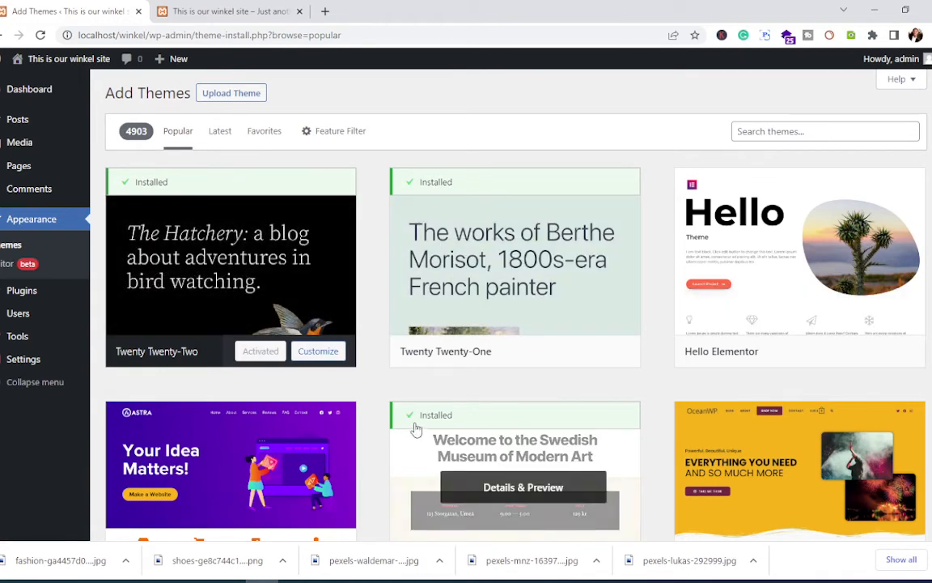
{"action": "left_click", "coordinate": [752, 131]}
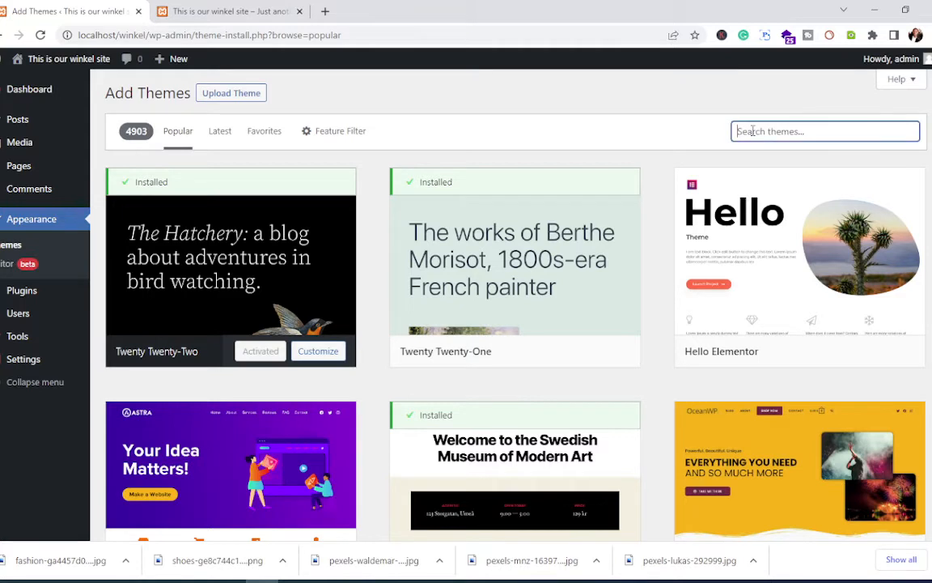
{"action": "type", "text": "w"}
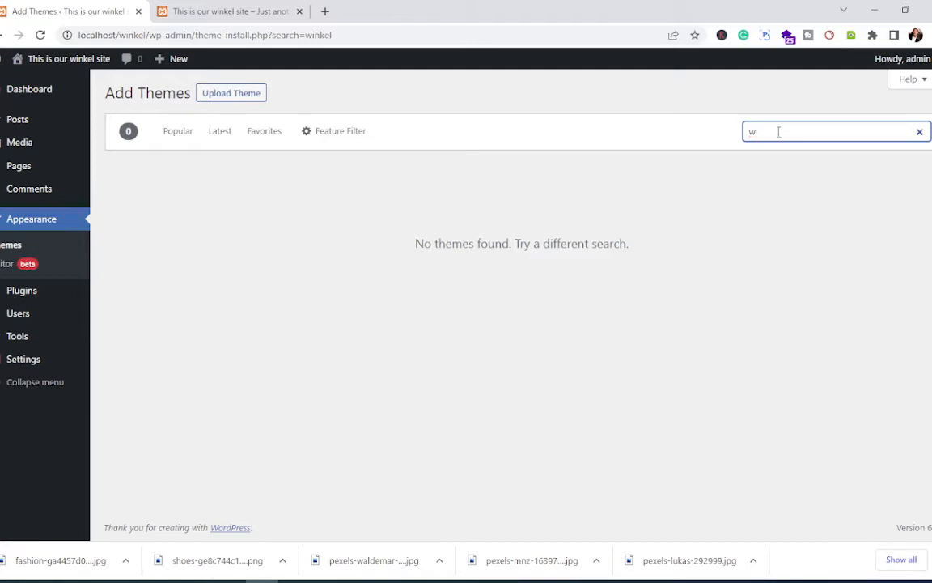
{"action": "key", "text": "BackSpace"}
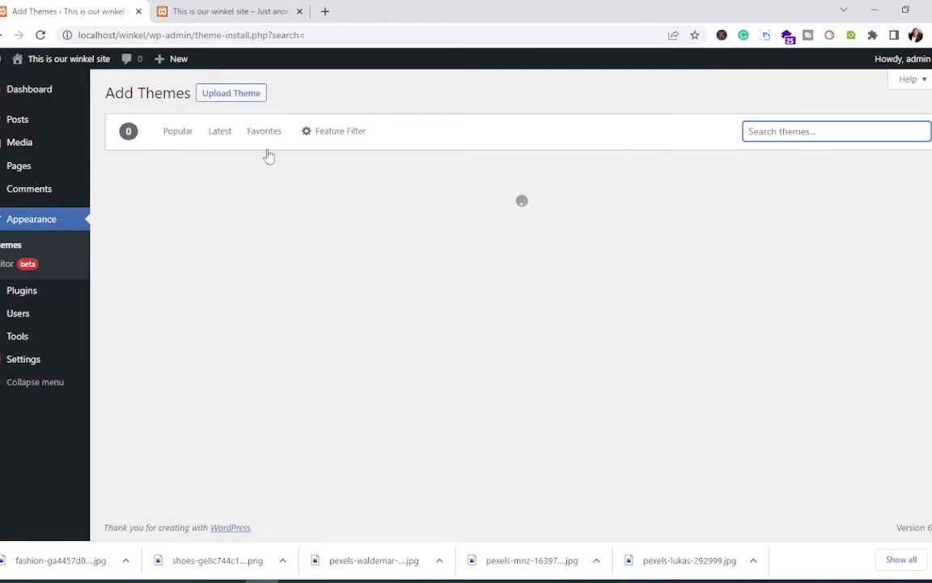
{"action": "left_click", "coordinate": [184, 141]}
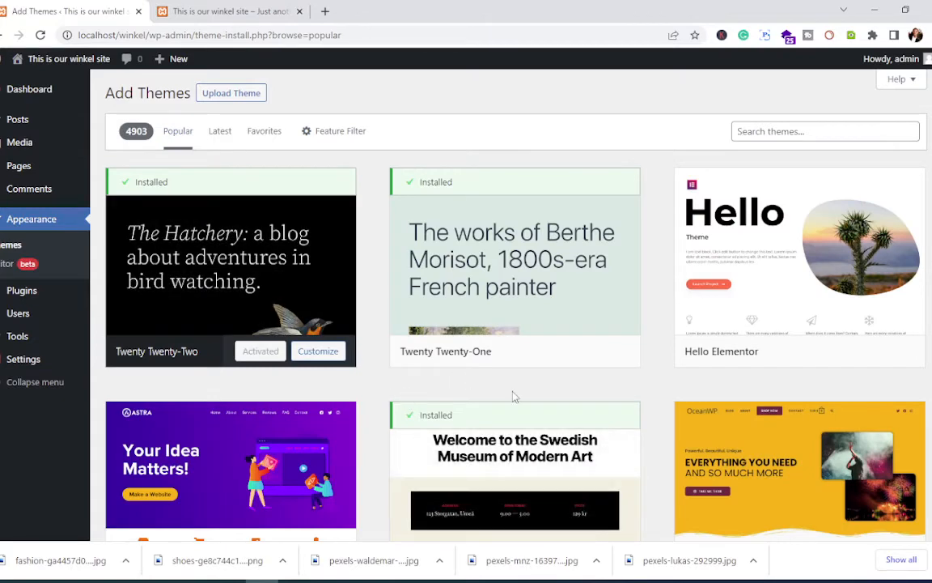
Step: Scroll through the popular themes grid past Kadence, GeneratePress, Ashe and ColorMag
{"action": "scroll", "coordinate": [513, 398], "scroll_direction": "down", "scroll_amount": 4}
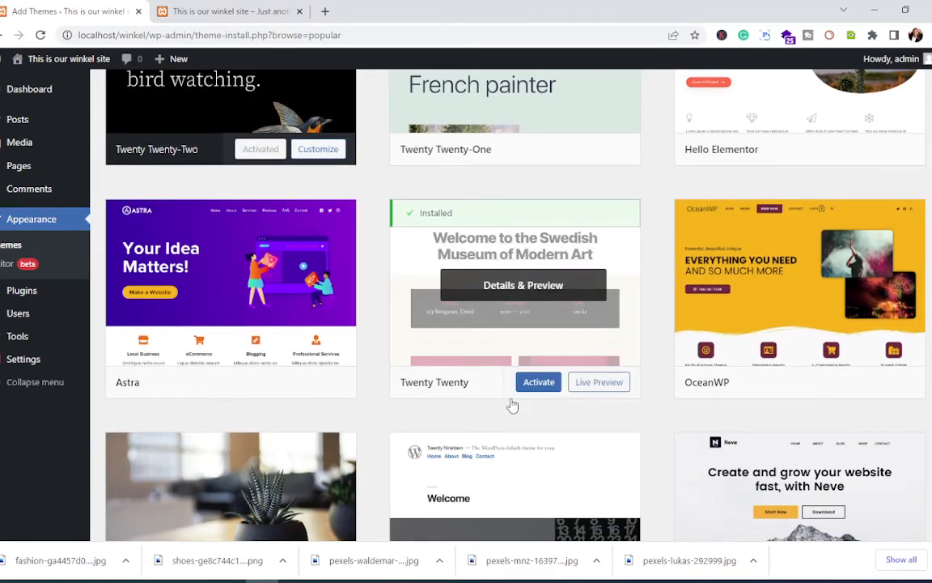
{"action": "scroll", "coordinate": [513, 405], "scroll_direction": "down", "scroll_amount": 1}
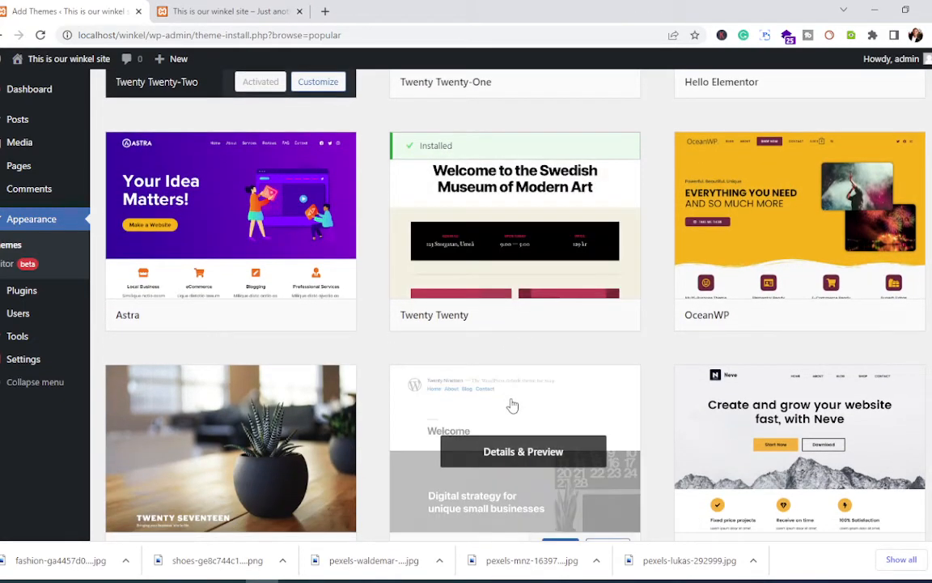
{"action": "scroll", "coordinate": [512, 405], "scroll_direction": "down", "scroll_amount": 3}
{"action": "scroll", "coordinate": [513, 405], "scroll_direction": "down", "scroll_amount": 2}
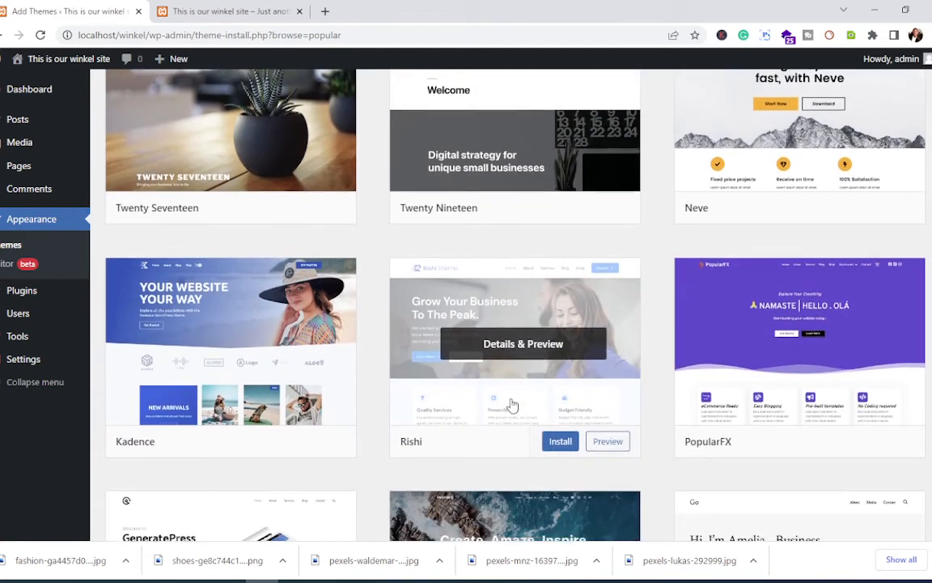
{"action": "scroll", "coordinate": [512, 405], "scroll_direction": "down", "scroll_amount": 1}
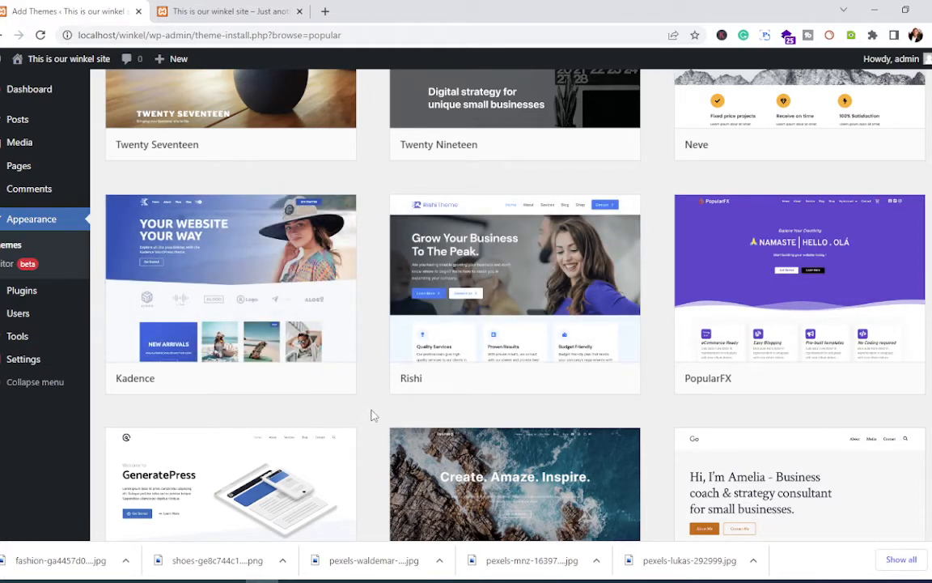
{"action": "scroll", "coordinate": [374, 415], "scroll_direction": "down", "scroll_amount": 3}
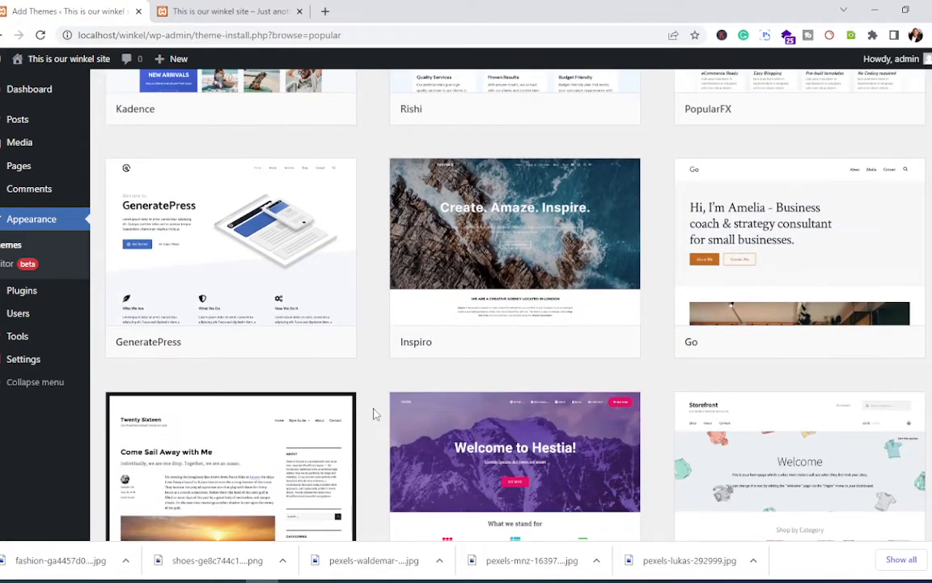
{"action": "scroll", "coordinate": [384, 397], "scroll_direction": "down", "scroll_amount": 2}
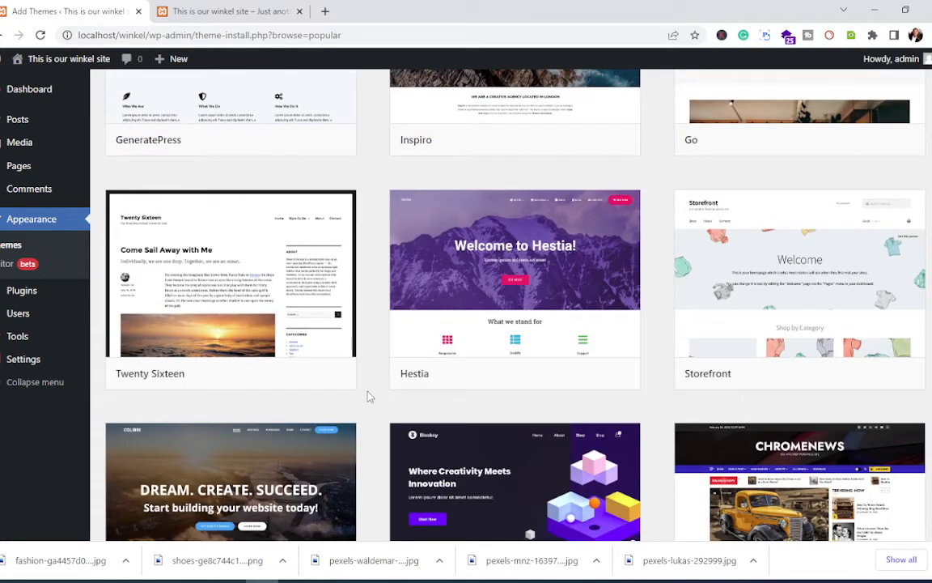
{"action": "scroll", "coordinate": [369, 397], "scroll_direction": "down", "scroll_amount": 3}
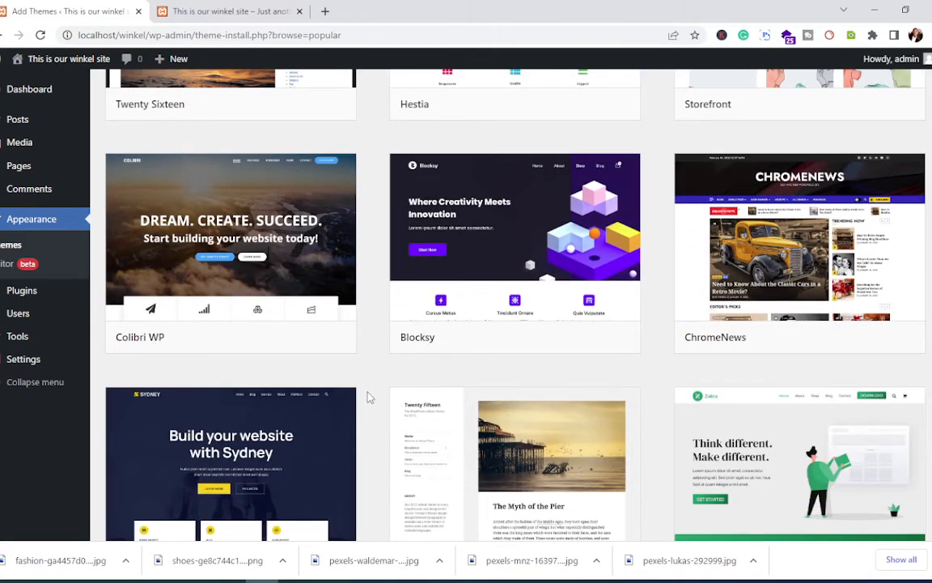
{"action": "scroll", "coordinate": [368, 396], "scroll_direction": "down", "scroll_amount": 4}
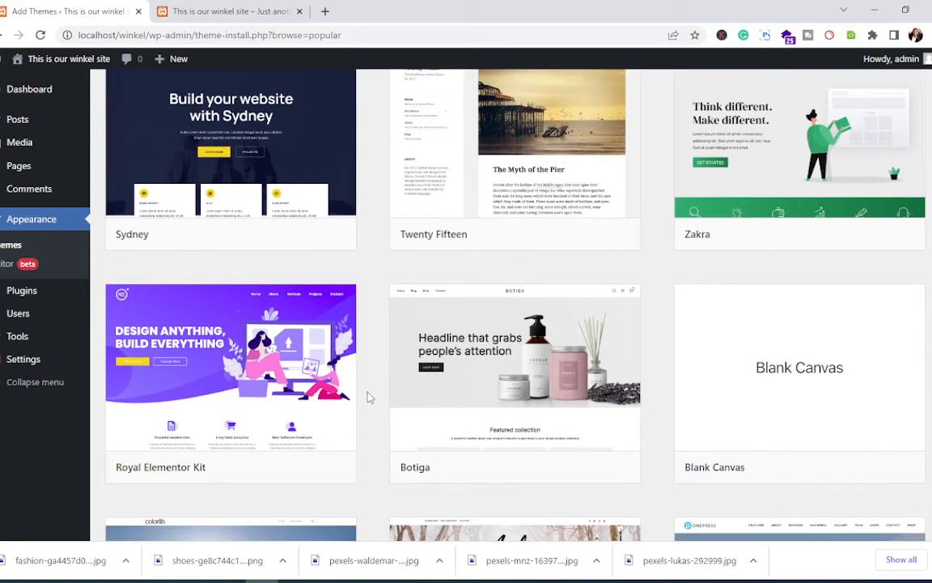
{"action": "scroll", "coordinate": [368, 397], "scroll_direction": "down", "scroll_amount": 3}
{"action": "scroll", "coordinate": [368, 396], "scroll_direction": "down", "scroll_amount": 2}
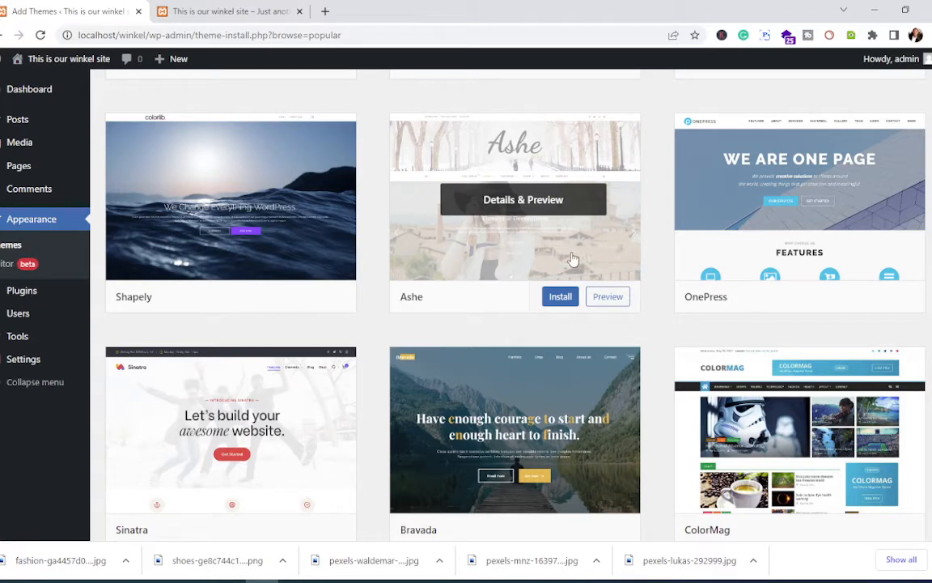
Step: Preview Ashe, then step back through Shapely and Blank Canvas to the Botiga 1.1.3 preview
{"action": "left_click", "coordinate": [514, 245]}
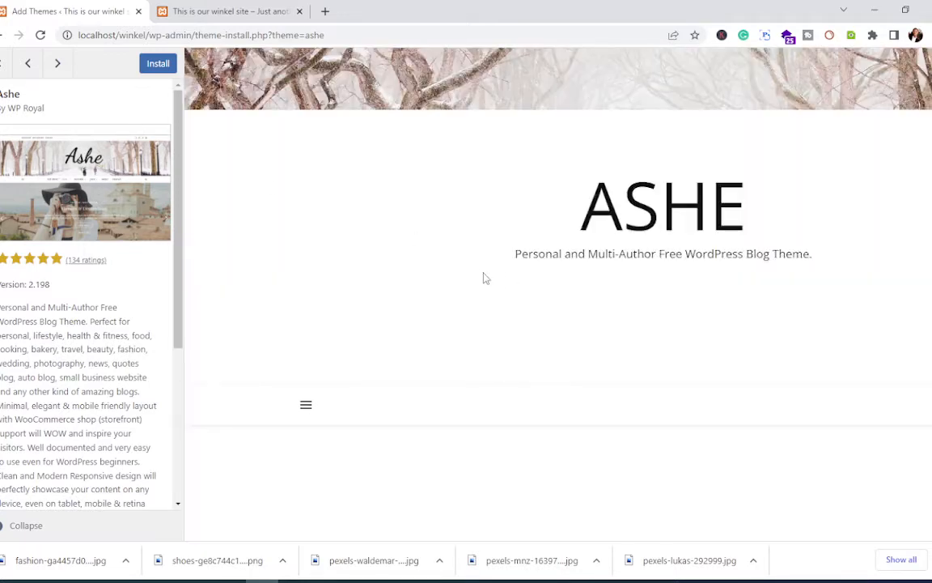
{"action": "scroll", "coordinate": [501, 273], "scroll_direction": "down", "scroll_amount": 10}
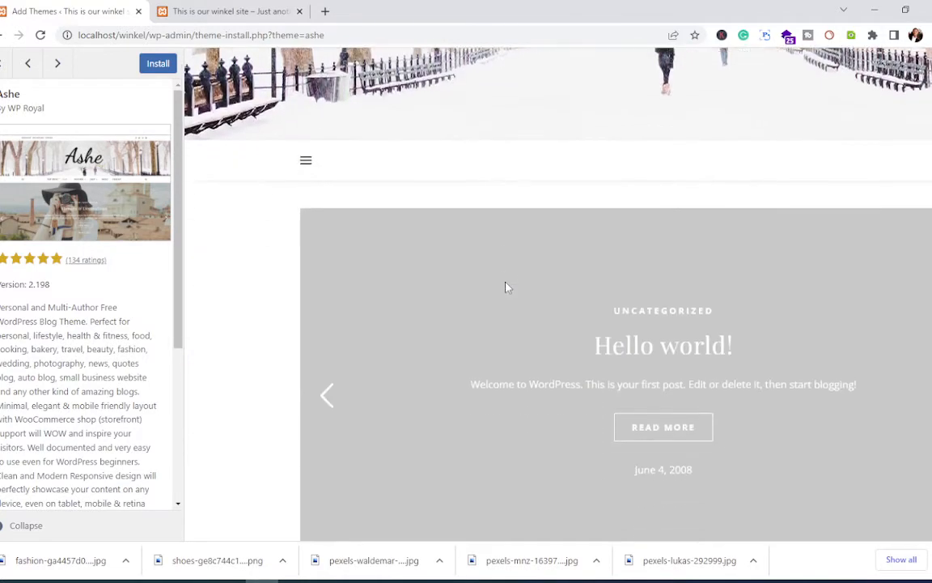
{"action": "scroll", "coordinate": [507, 287], "scroll_direction": "down", "scroll_amount": 8}
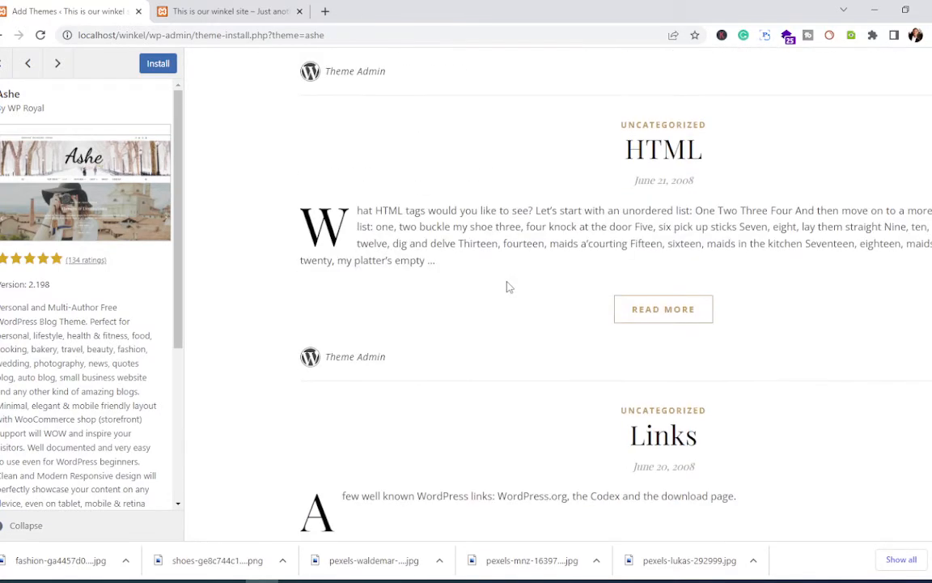
{"action": "scroll", "coordinate": [507, 283], "scroll_direction": "up", "scroll_amount": 8}
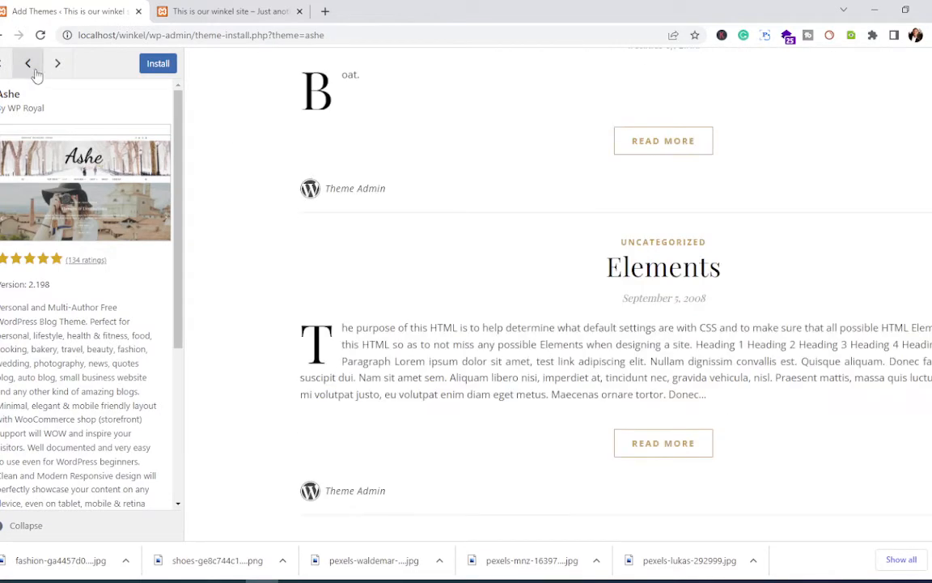
{"action": "left_click", "coordinate": [30, 67]}
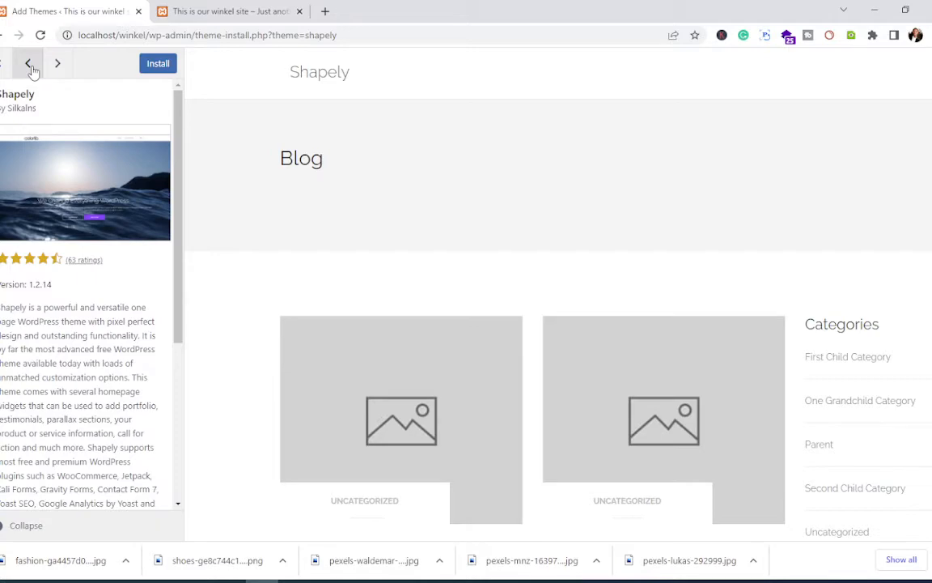
{"action": "scroll", "coordinate": [336, 253], "scroll_direction": "down", "scroll_amount": 10}
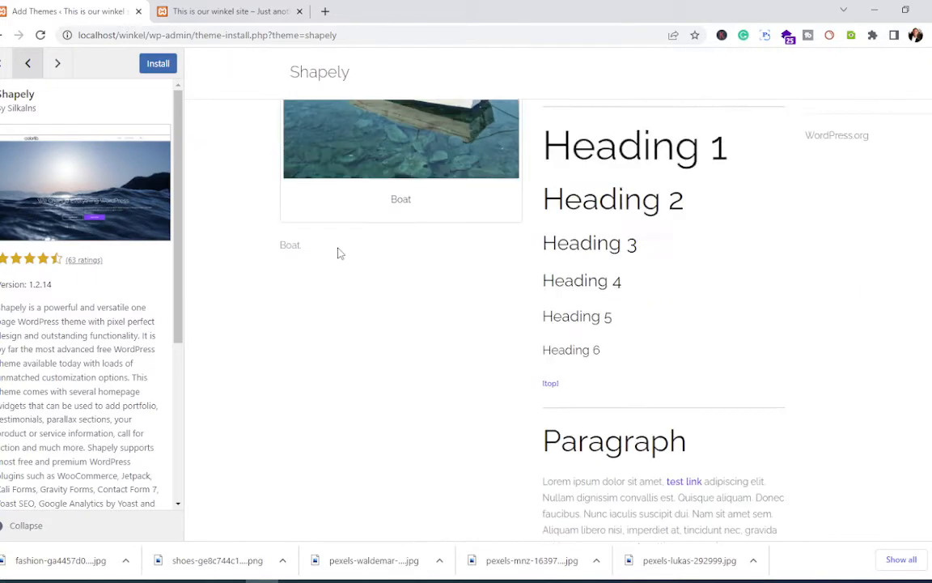
{"action": "scroll", "coordinate": [339, 252], "scroll_direction": "down", "scroll_amount": 5}
{"action": "scroll", "coordinate": [337, 251], "scroll_direction": "up", "scroll_amount": 15}
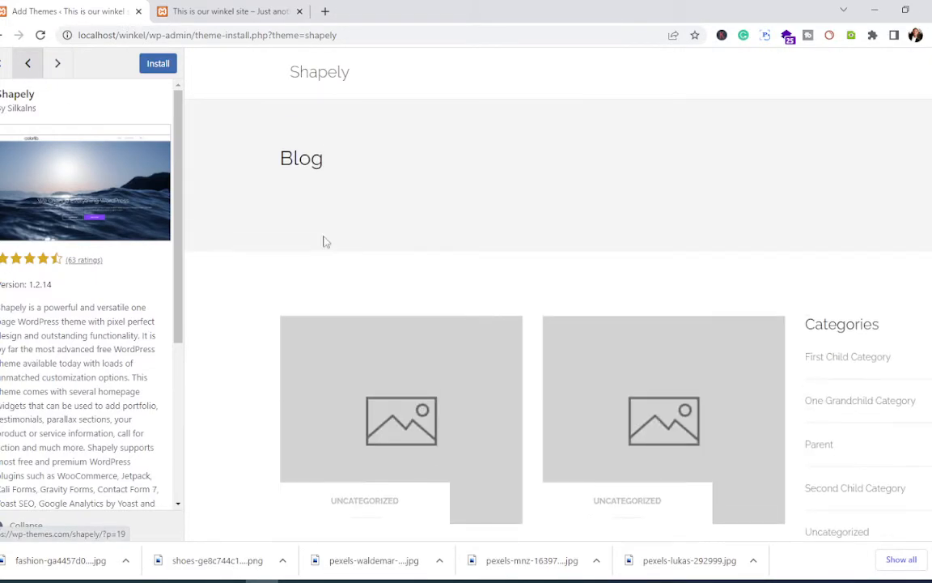
{"action": "left_click", "coordinate": [29, 68]}
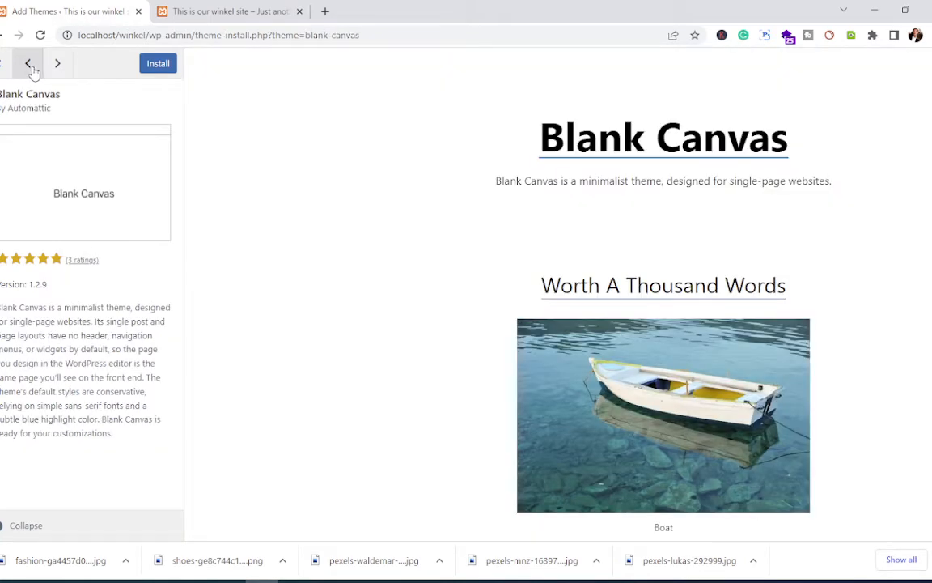
{"action": "left_click", "coordinate": [29, 65]}
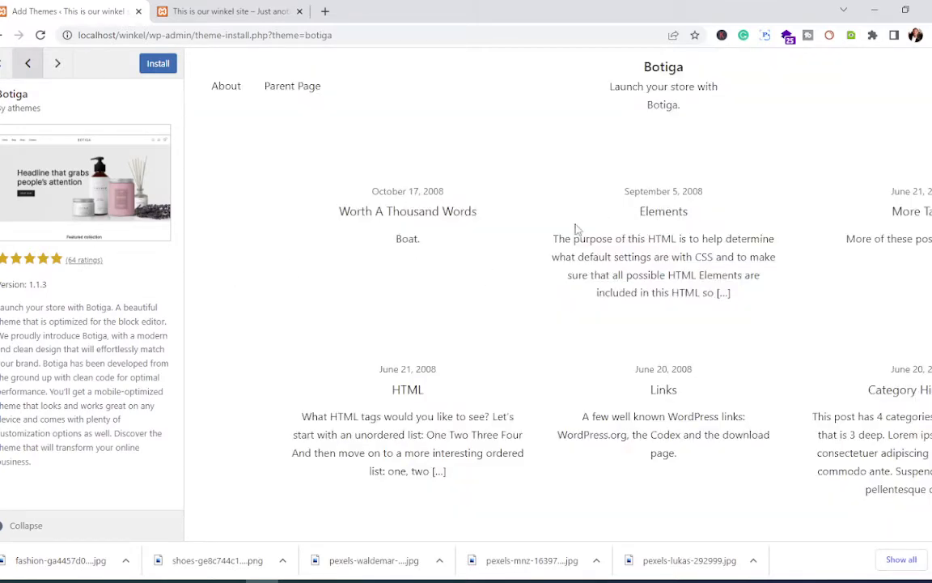
{"action": "scroll", "coordinate": [525, 291], "scroll_direction": "down", "scroll_amount": 4}
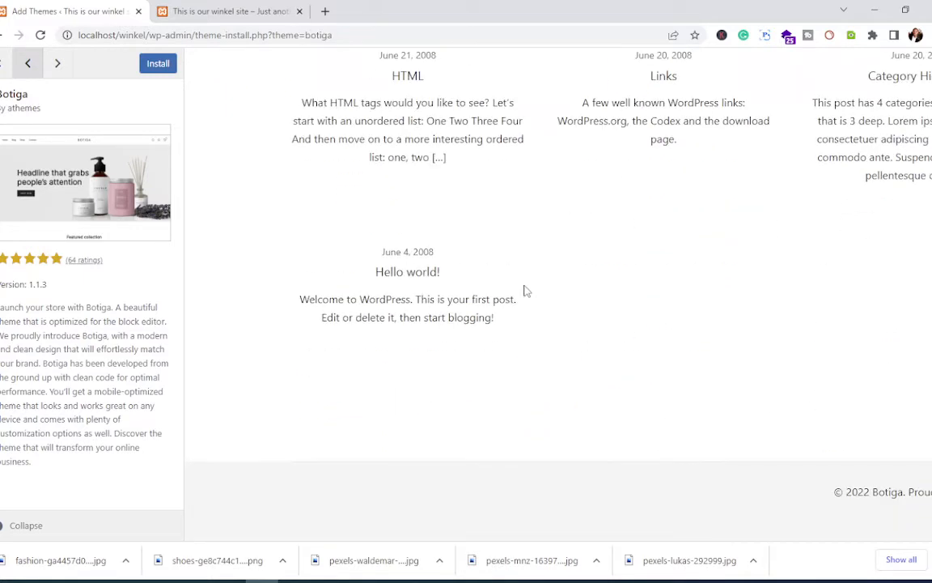
{"action": "scroll", "coordinate": [523, 290], "scroll_direction": "up", "scroll_amount": 4}
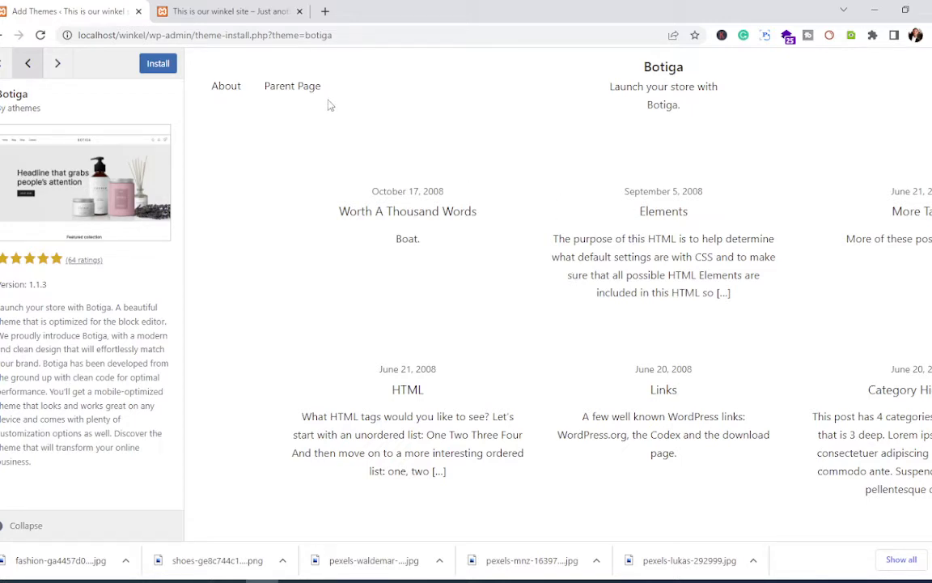
Step: Install the Botiga theme from its preview and activate it
{"action": "left_click", "coordinate": [154, 65]}
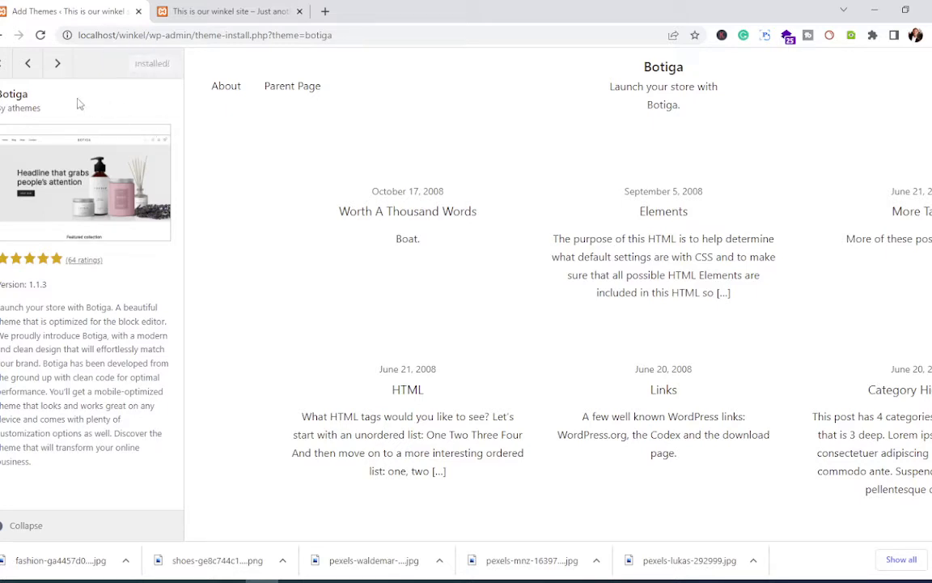
{"action": "left_click", "coordinate": [144, 68]}
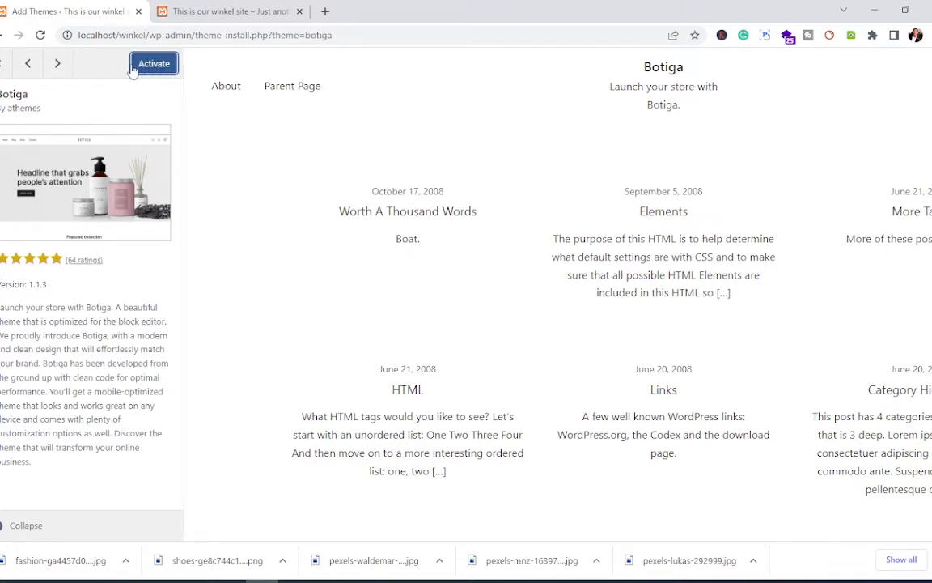
{"action": "left_click", "coordinate": [149, 71]}
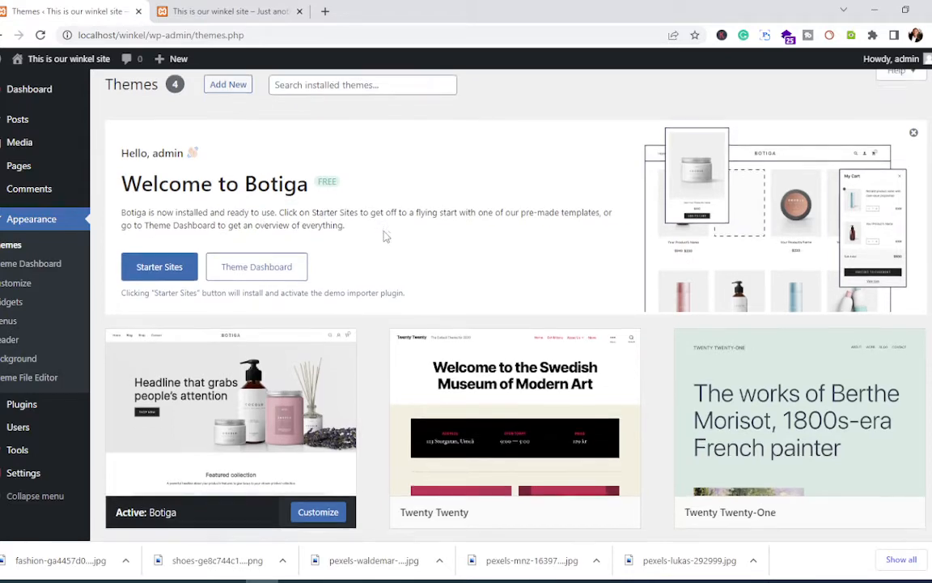
Step: Open Botiga's Starter Sites page from the Welcome to Botiga panel
{"action": "scroll", "coordinate": [384, 236], "scroll_direction": "down", "scroll_amount": 3}
{"action": "scroll", "coordinate": [386, 236], "scroll_direction": "up", "scroll_amount": 1}
{"action": "scroll", "coordinate": [386, 236], "scroll_direction": "up", "scroll_amount": 3}
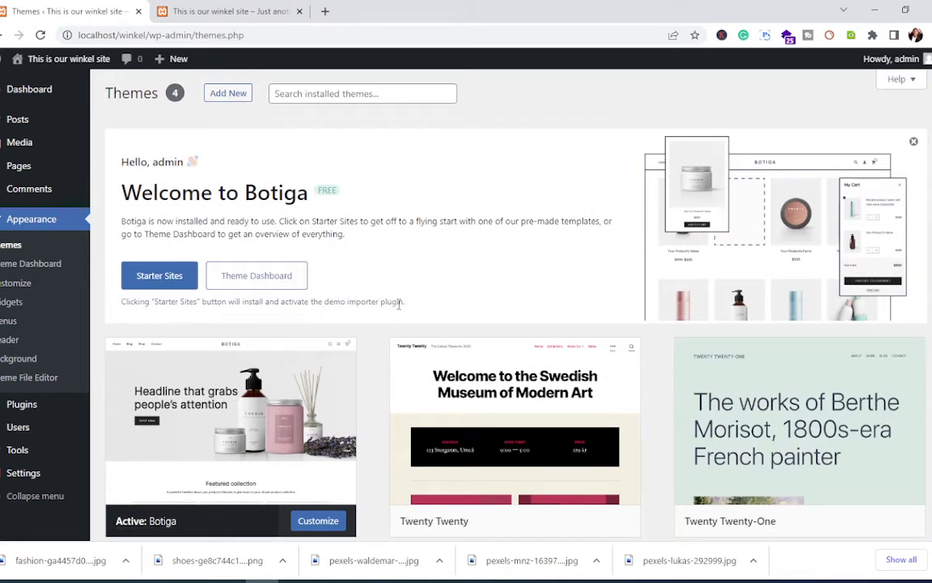
{"action": "left_click", "coordinate": [149, 281]}
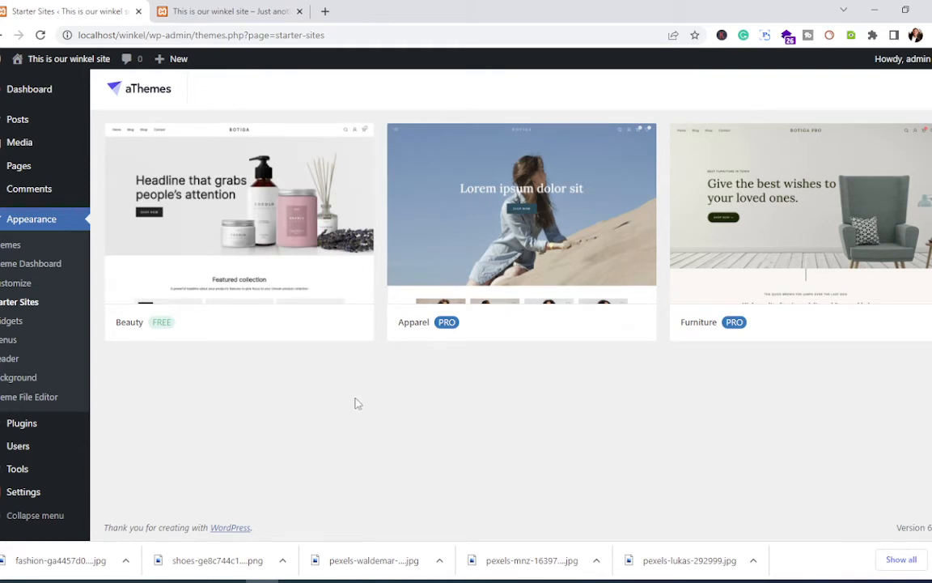
Step: Bring up the Import Theme options for the free Beauty starter site
{"action": "mouse_move", "coordinate": [425, 267]}
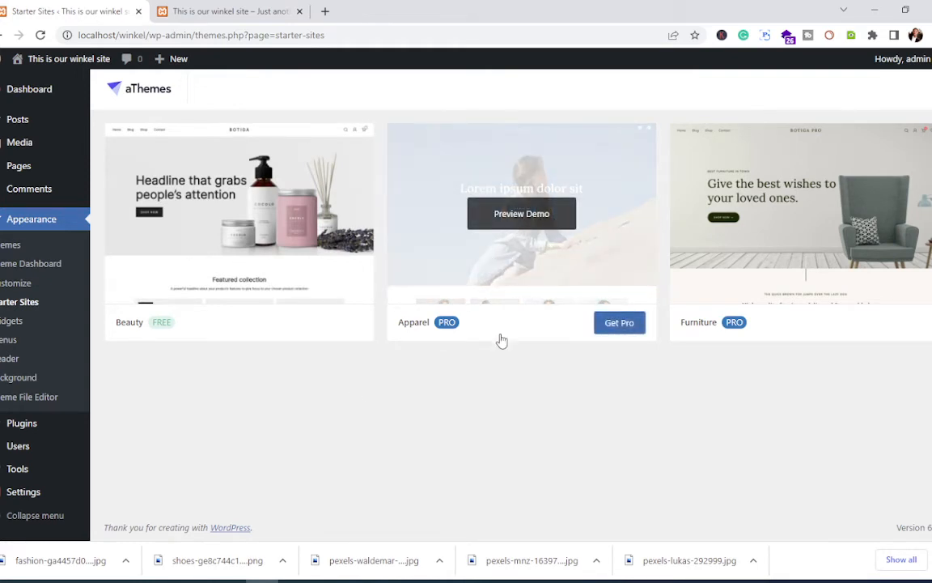
{"action": "mouse_move", "coordinate": [279, 325]}
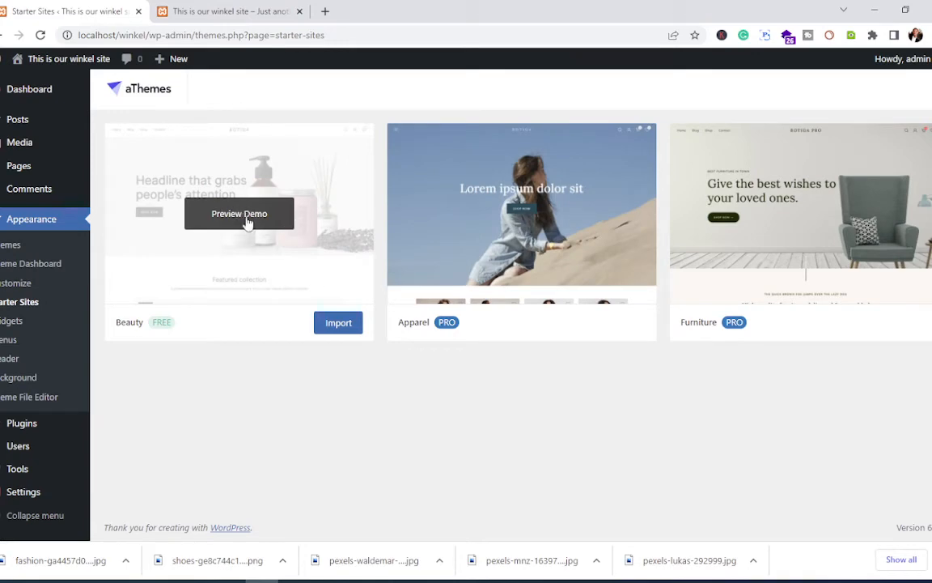
{"action": "left_click", "coordinate": [340, 331]}
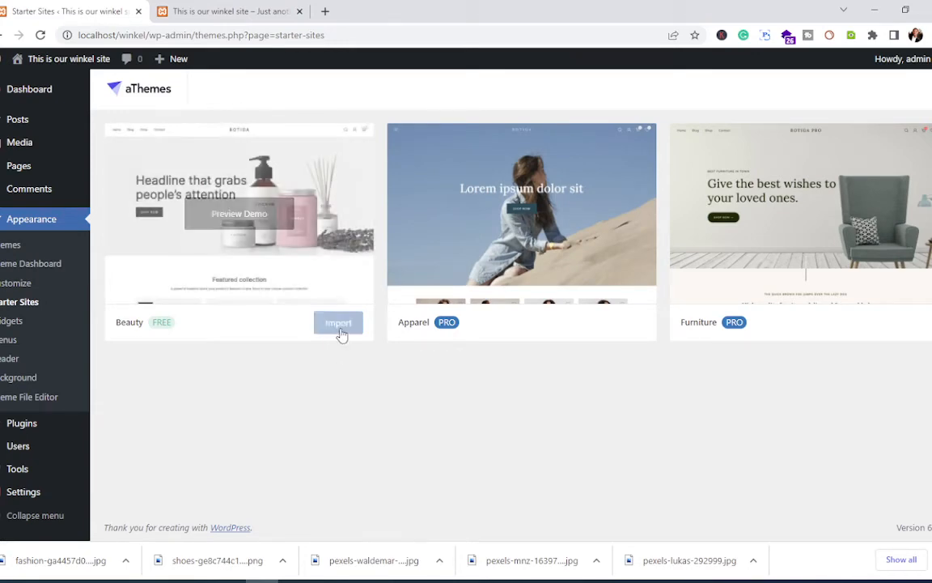
{"action": "left_click", "coordinate": [340, 328]}
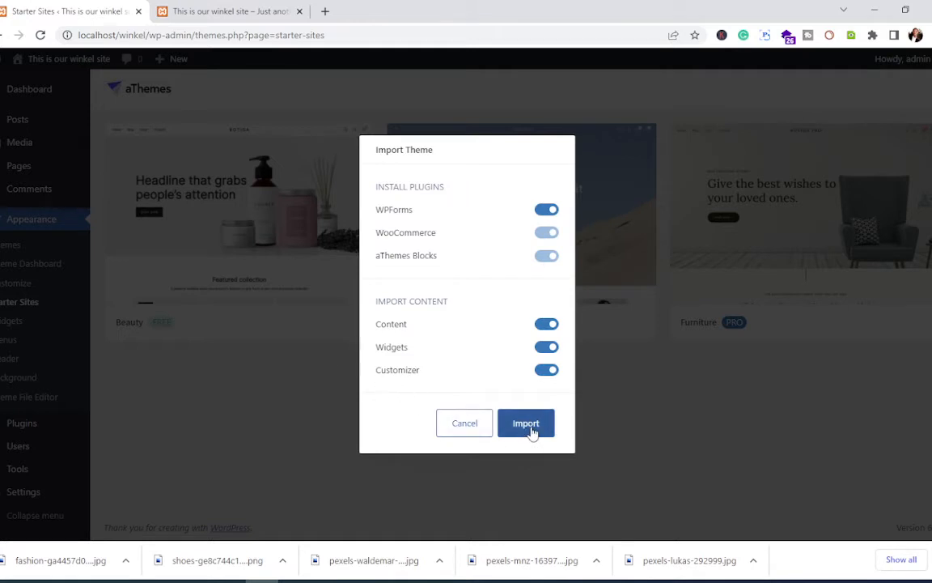
Step: Start the Beauty import with WPForms, WooCommerce, aThemes Blocks, Content, Widgets and Customizer enabled
{"action": "left_click", "coordinate": [530, 425]}
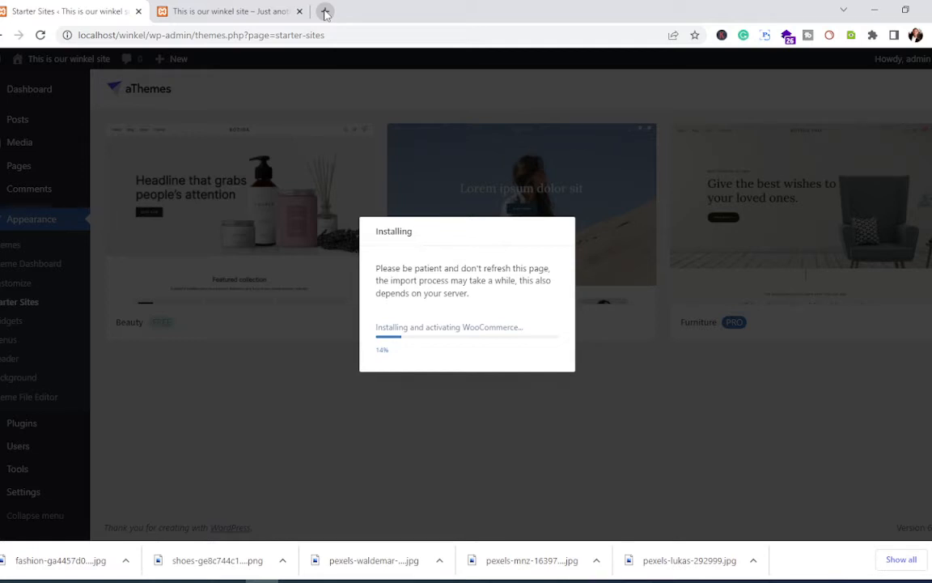
Step: In a new Chrome tab, search Google for 'botiga theme'
{"action": "left_click", "coordinate": [325, 11]}
{"action": "type", "text": "botiga"}
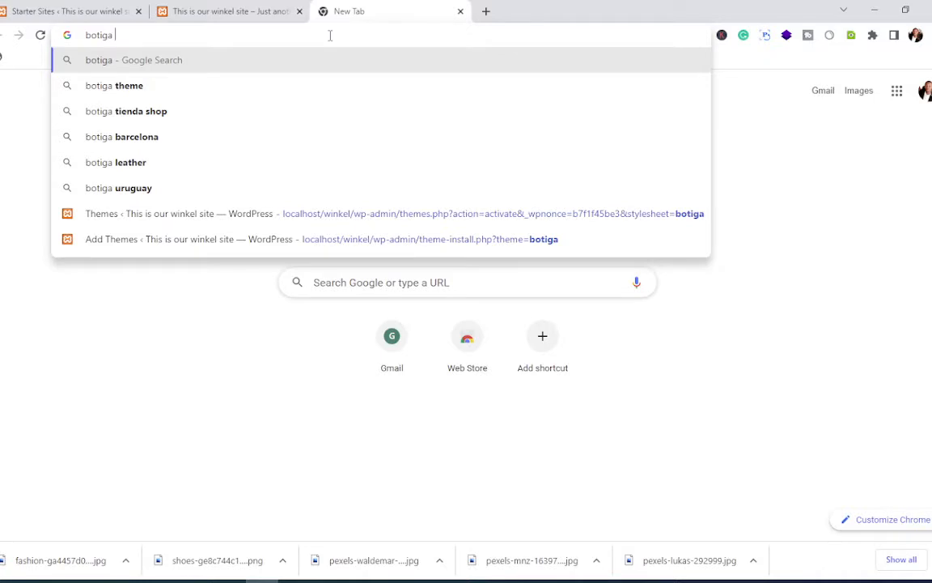
{"action": "key", "text": "Down"}
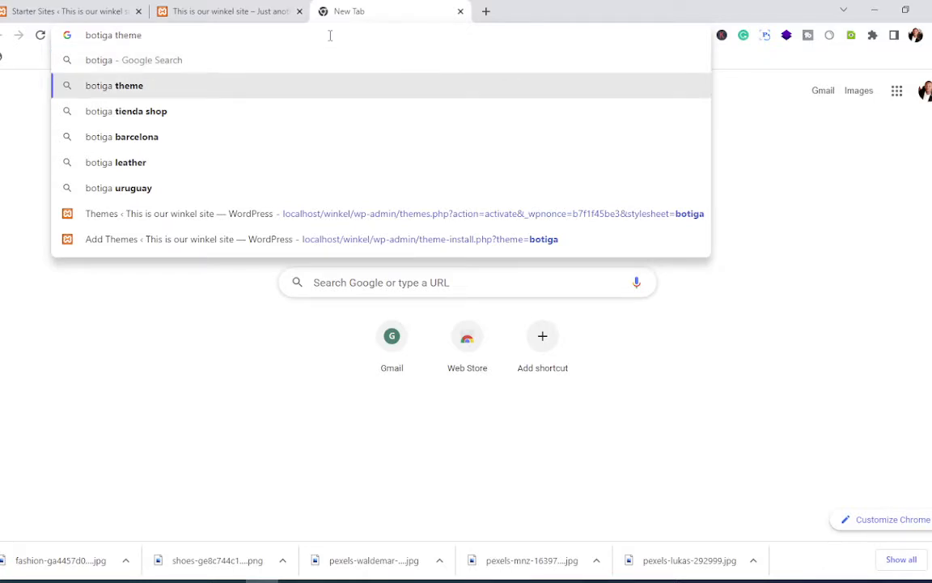
{"action": "key", "text": "Return"}
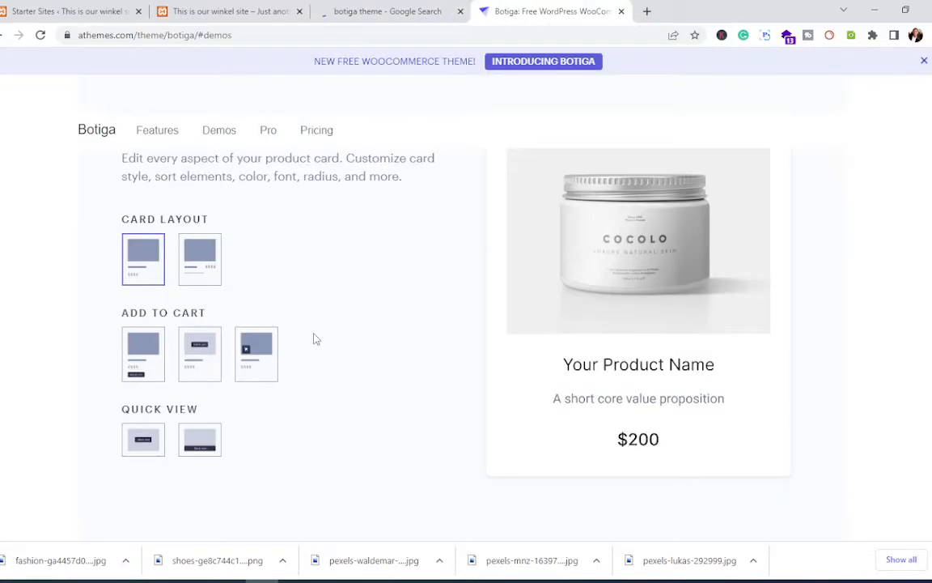
Step: Scroll the athemes.com Botiga page down to the Pricing section's Pro feature list
{"action": "scroll", "coordinate": [316, 340], "scroll_direction": "up", "scroll_amount": 1}
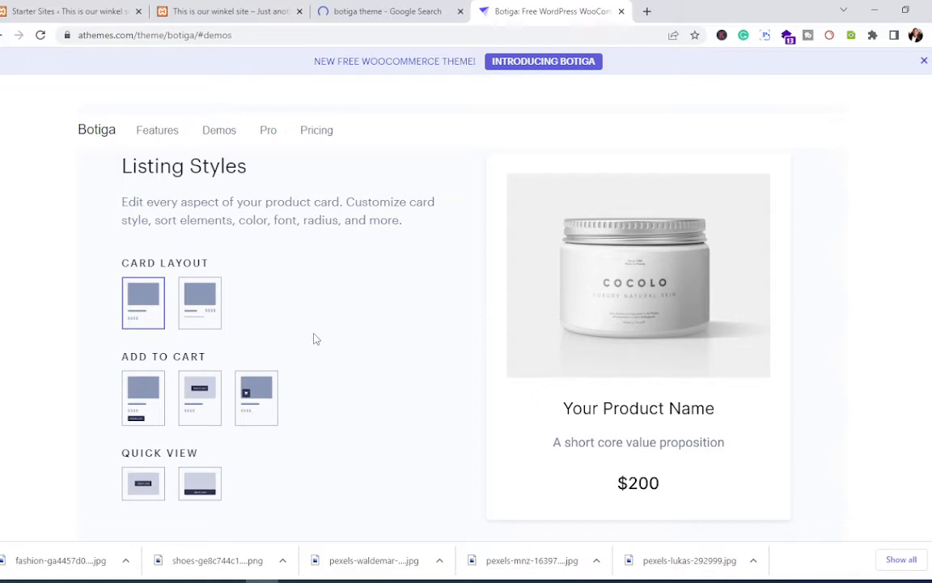
{"action": "scroll", "coordinate": [315, 340], "scroll_direction": "down", "scroll_amount": 5}
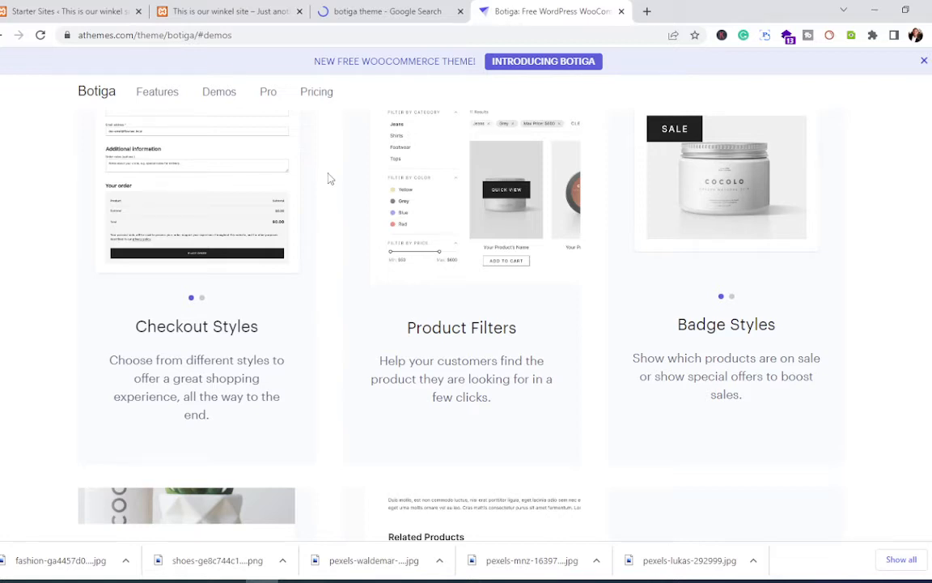
{"action": "scroll", "coordinate": [461, 362], "scroll_direction": "down", "scroll_amount": 10}
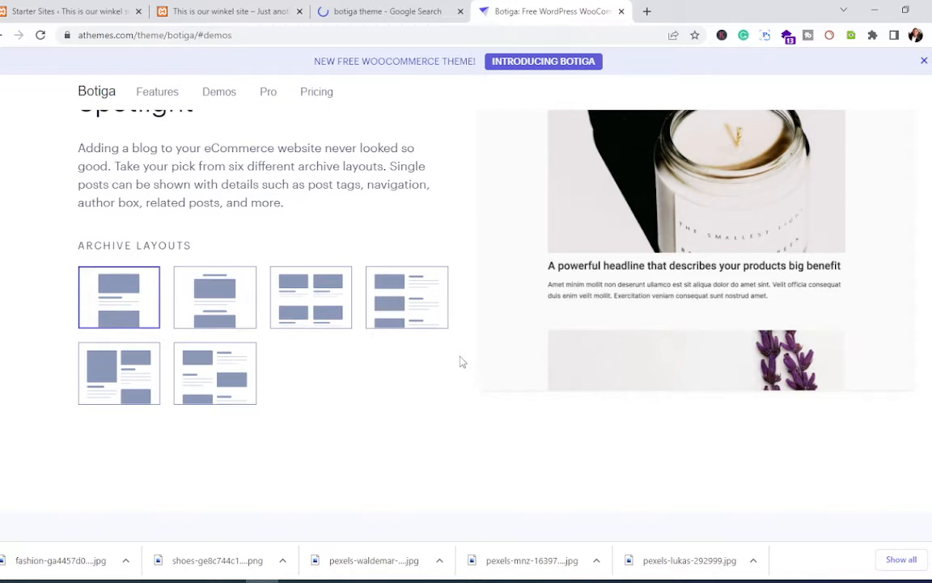
{"action": "scroll", "coordinate": [461, 362], "scroll_direction": "down", "scroll_amount": 5}
{"action": "scroll", "coordinate": [552, 277], "scroll_direction": "down", "scroll_amount": 1}
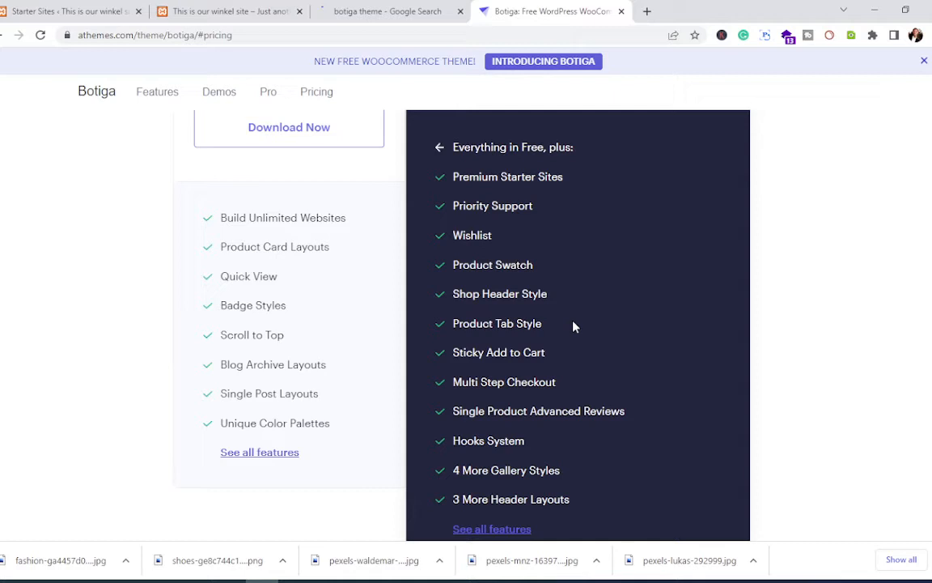
{"action": "left_click", "coordinate": [227, 11]}
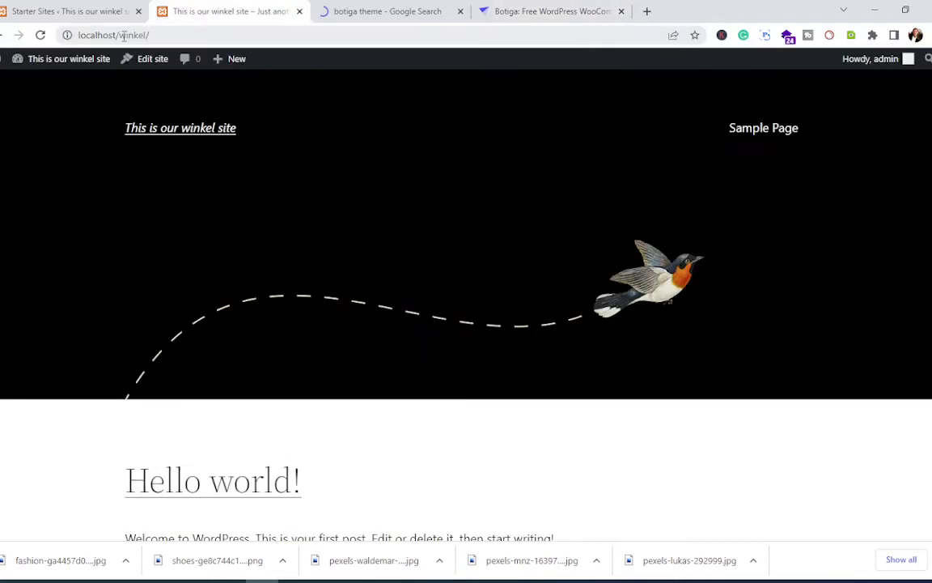
{"action": "key", "text": "ctrl+shift+Tab"}
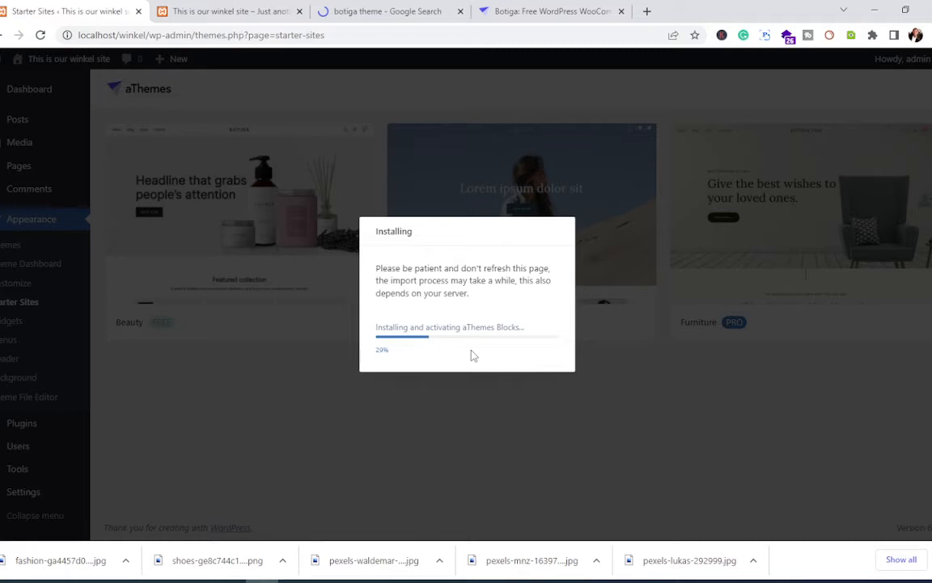
{"action": "key", "text": "ctrl+4"}
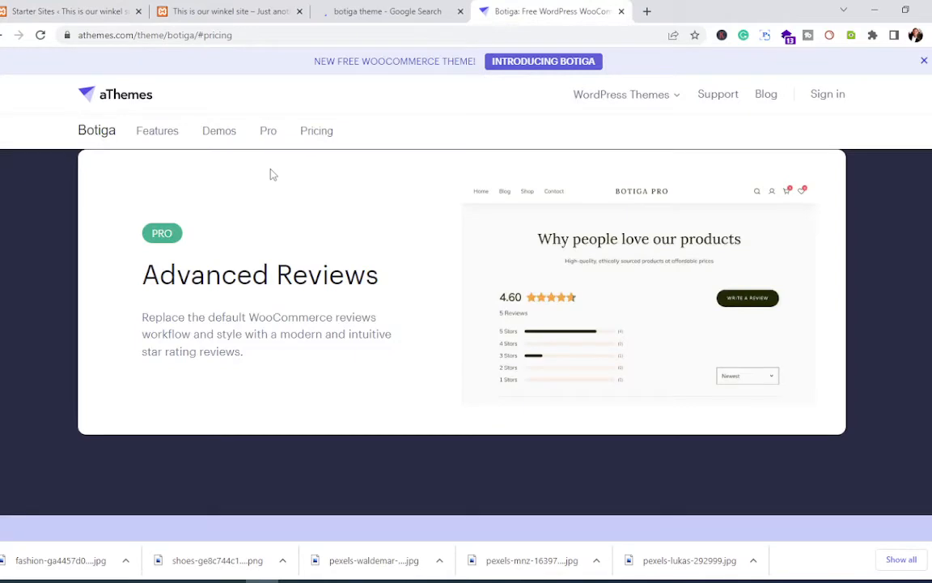
Step: Jump to Botiga's Features section, then switch to the starter-site import tab to check progress
{"action": "left_click", "coordinate": [138, 136]}
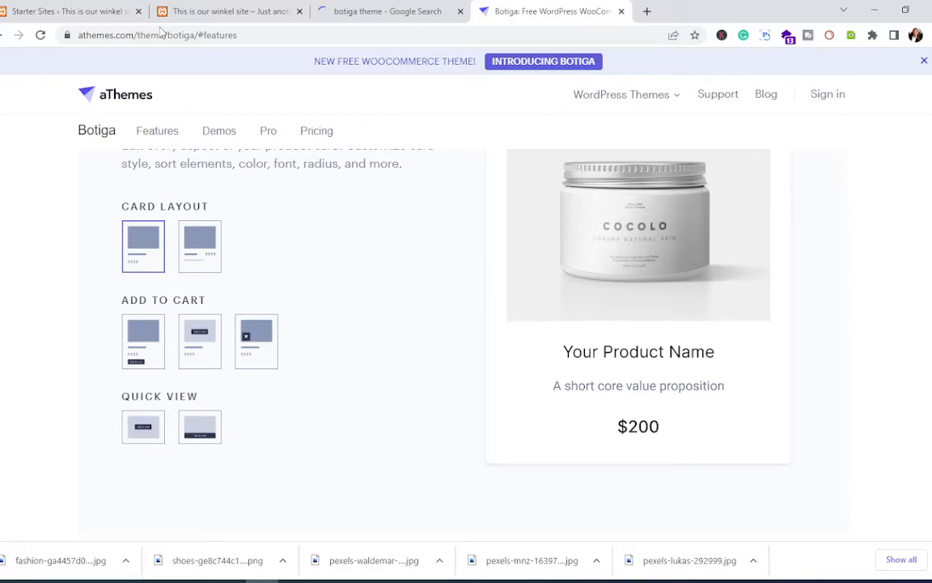
{"action": "key", "text": "ctrl+1"}
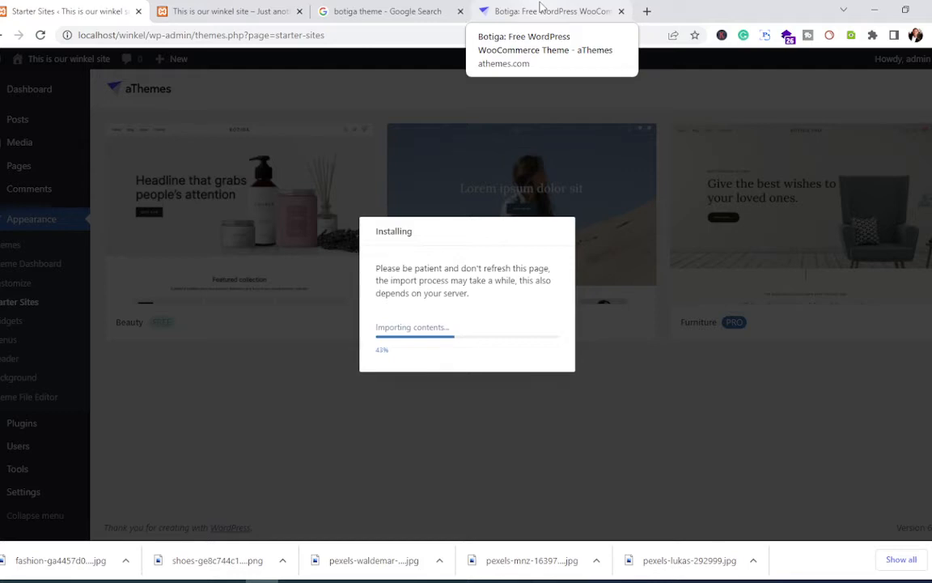
Step: Return to the Botiga theme page tab at its 'Build Your Store, Build Your Brand' introduction
{"action": "left_click", "coordinate": [541, 7]}
{"action": "scroll", "coordinate": [518, 264], "scroll_direction": "up", "scroll_amount": 10}
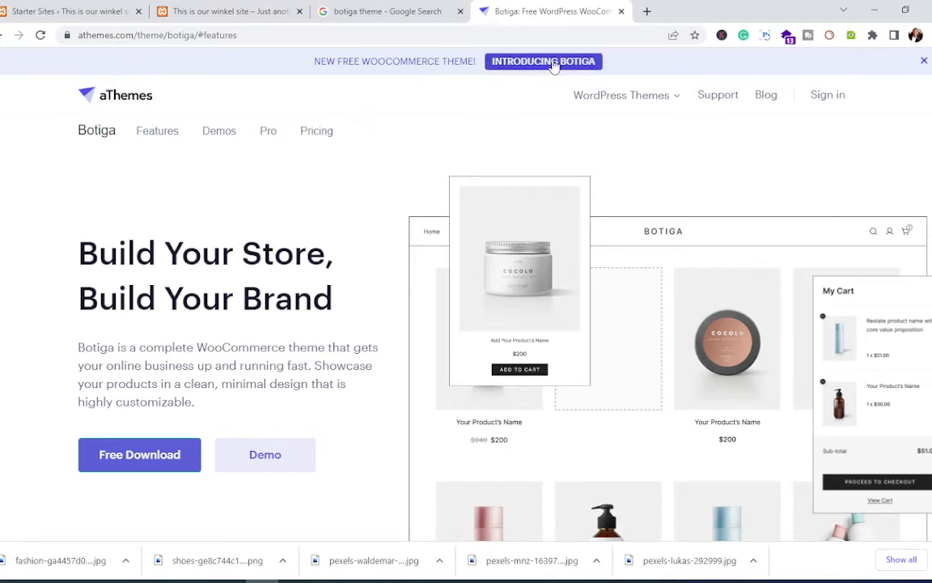
Step: Open the Sydney theme page from the WordPress Themes menu, browse it, then open Sydney's Pricing page
{"action": "mouse_move", "coordinate": [616, 110]}
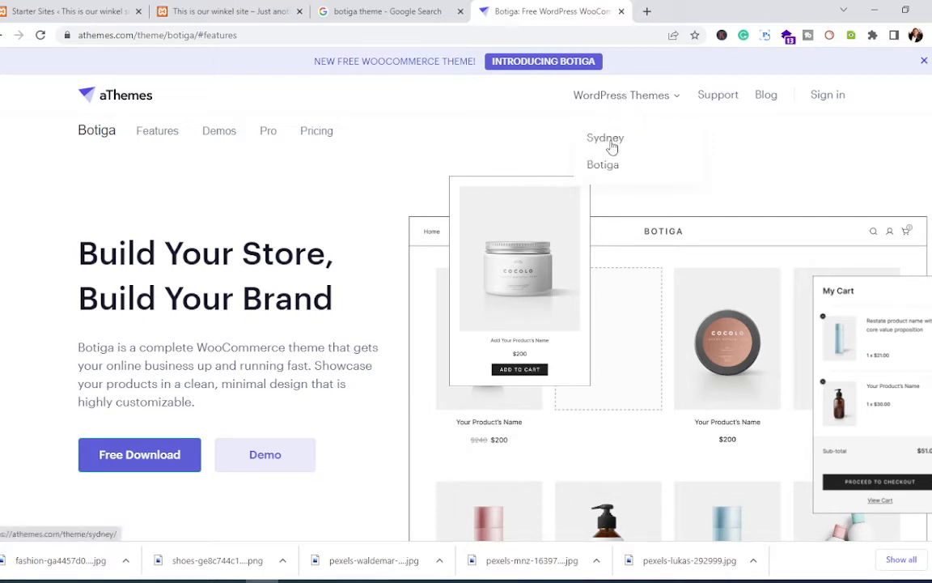
{"action": "left_click", "coordinate": [613, 144]}
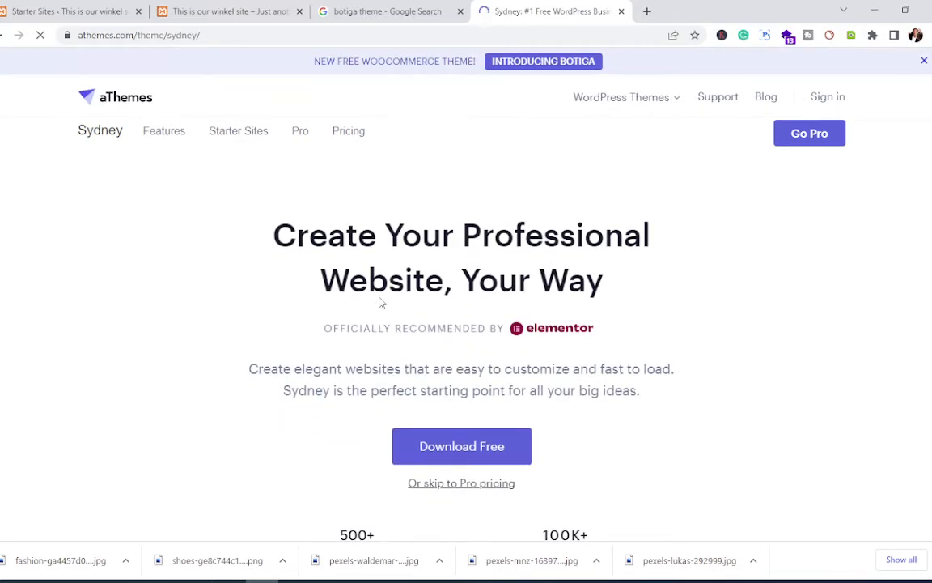
{"action": "scroll", "coordinate": [380, 302], "scroll_direction": "down", "scroll_amount": 1}
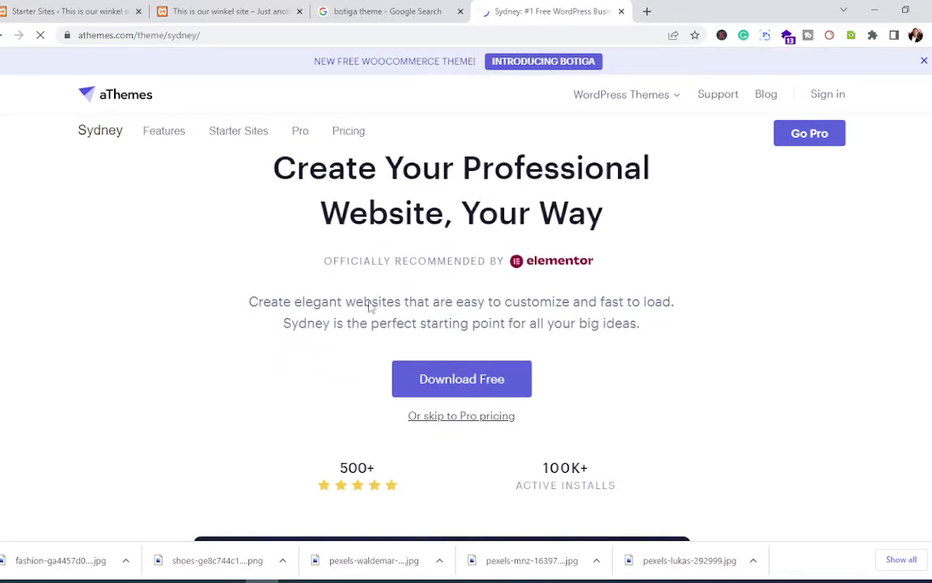
{"action": "scroll", "coordinate": [432, 344], "scroll_direction": "down", "scroll_amount": 1}
{"action": "scroll", "coordinate": [431, 345], "scroll_direction": "down", "scroll_amount": 3}
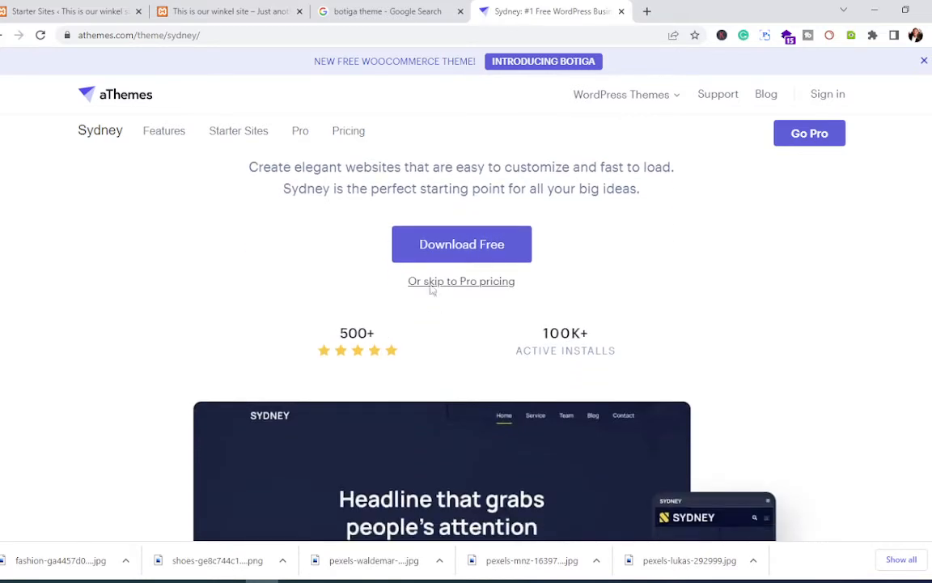
{"action": "scroll", "coordinate": [375, 323], "scroll_direction": "down", "scroll_amount": 4}
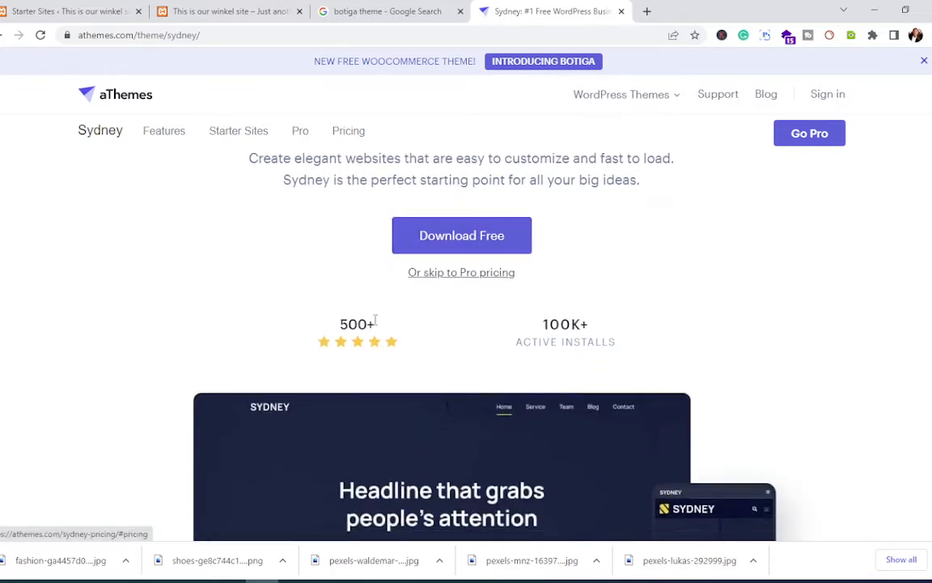
{"action": "scroll", "coordinate": [375, 320], "scroll_direction": "up", "scroll_amount": 3}
{"action": "scroll", "coordinate": [374, 324], "scroll_direction": "down", "scroll_amount": 2}
{"action": "scroll", "coordinate": [374, 323], "scroll_direction": "down", "scroll_amount": 1}
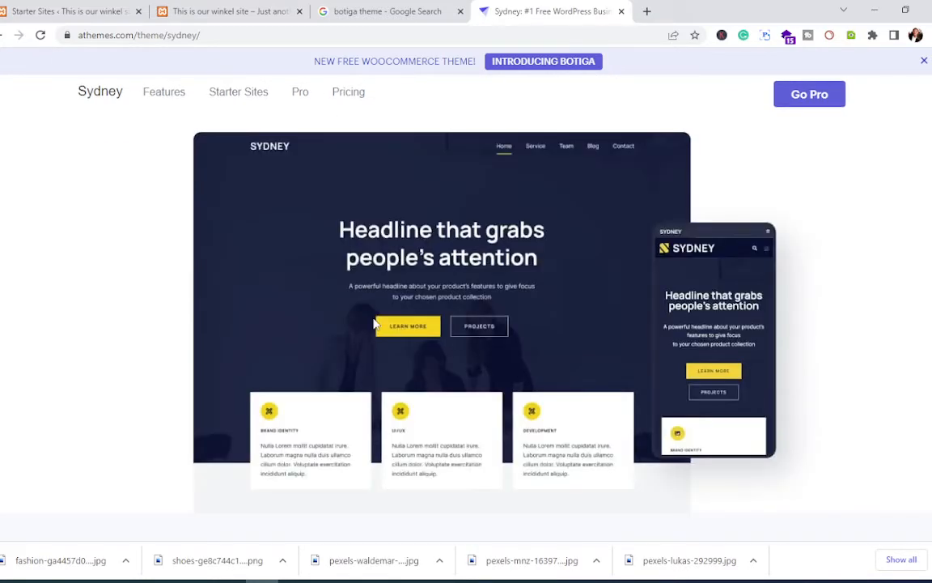
{"action": "scroll", "coordinate": [374, 323], "scroll_direction": "up", "scroll_amount": 4}
{"action": "scroll", "coordinate": [375, 320], "scroll_direction": "up", "scroll_amount": 2}
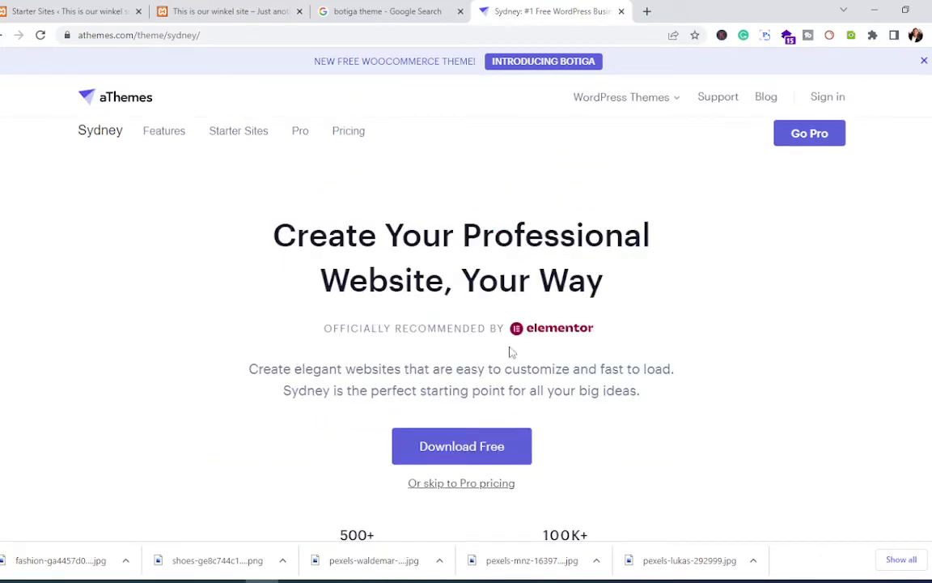
{"action": "left_click", "coordinate": [351, 135]}
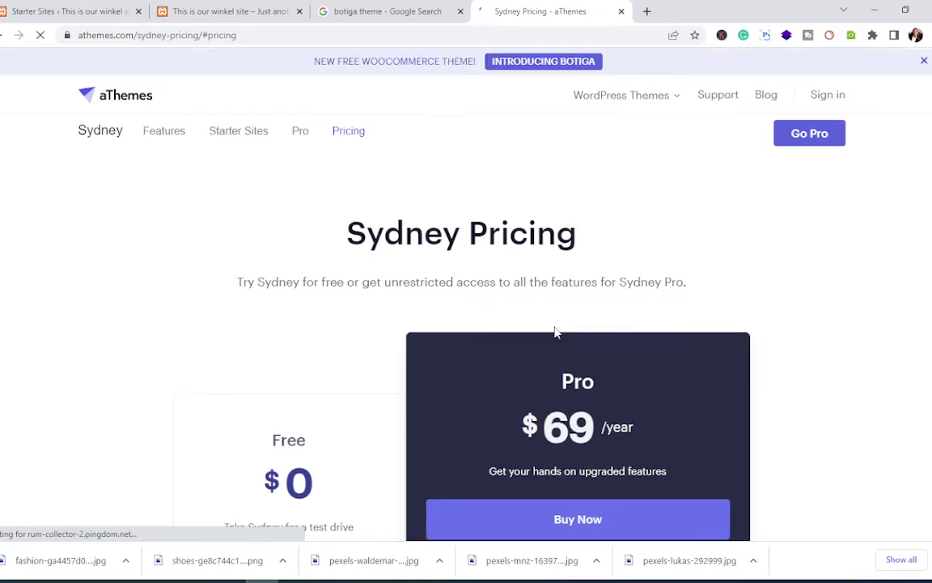
Step: Scroll the Sydney pricing comparison of the $0 Free plan and the $69/year Pro plan
{"action": "scroll", "coordinate": [544, 327], "scroll_direction": "down", "scroll_amount": 2}
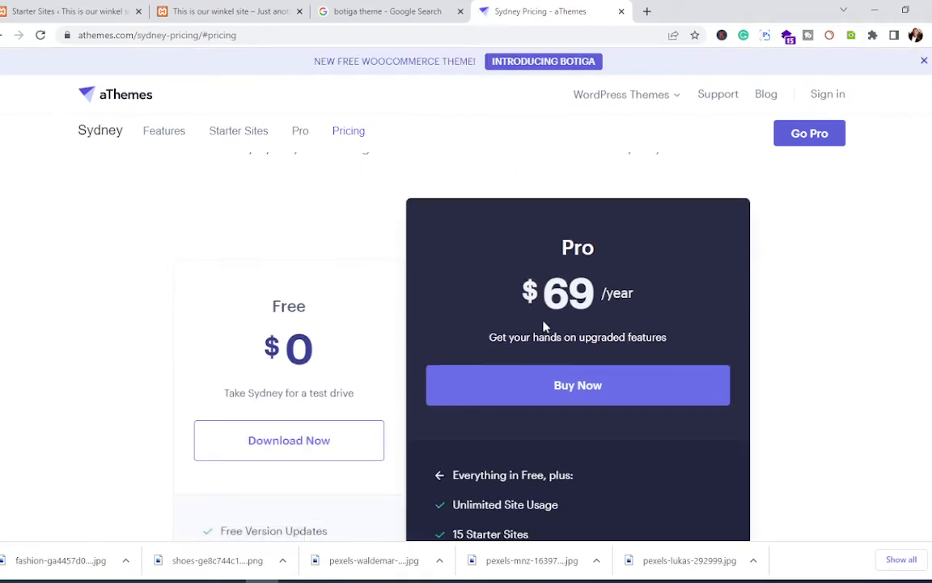
{"action": "scroll", "coordinate": [544, 326], "scroll_direction": "up", "scroll_amount": 2}
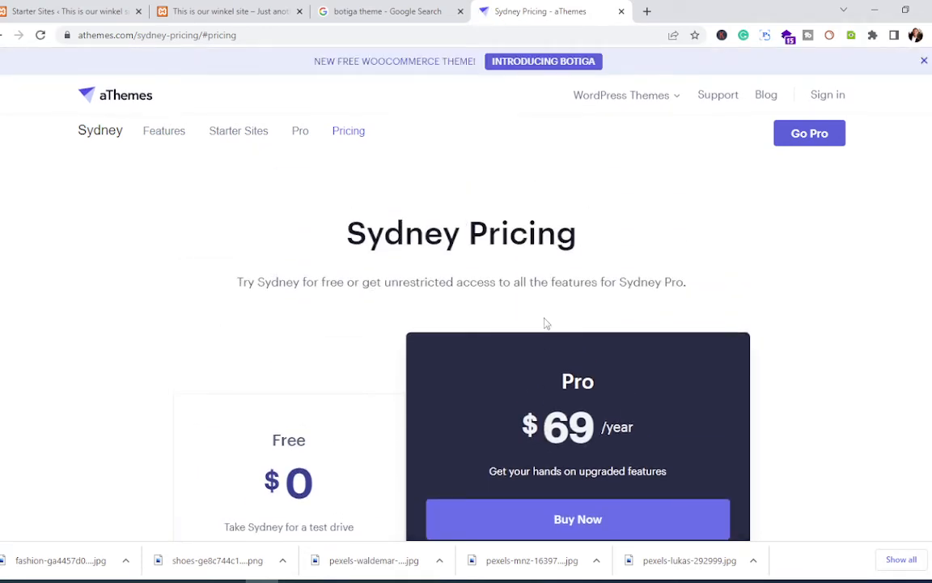
{"action": "scroll", "coordinate": [545, 323], "scroll_direction": "down", "scroll_amount": 1}
{"action": "scroll", "coordinate": [546, 325], "scroll_direction": "up", "scroll_amount": 1}
{"action": "scroll", "coordinate": [508, 328], "scroll_direction": "down", "scroll_amount": 15}
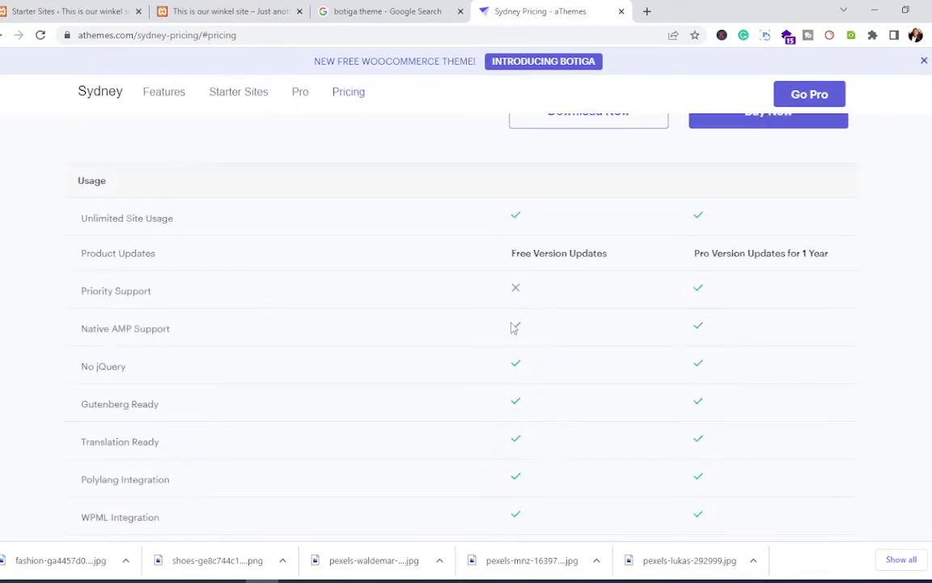
{"action": "scroll", "coordinate": [511, 328], "scroll_direction": "down", "scroll_amount": 5}
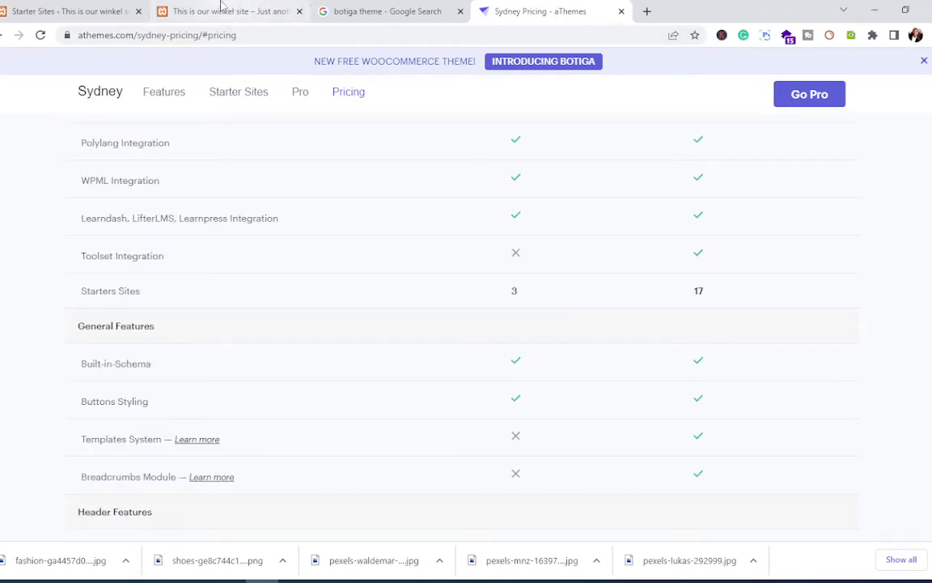
Step: Check the Starter Sites import progress, then return to the Sydney pricing feature table
{"action": "left_click", "coordinate": [97, 10]}
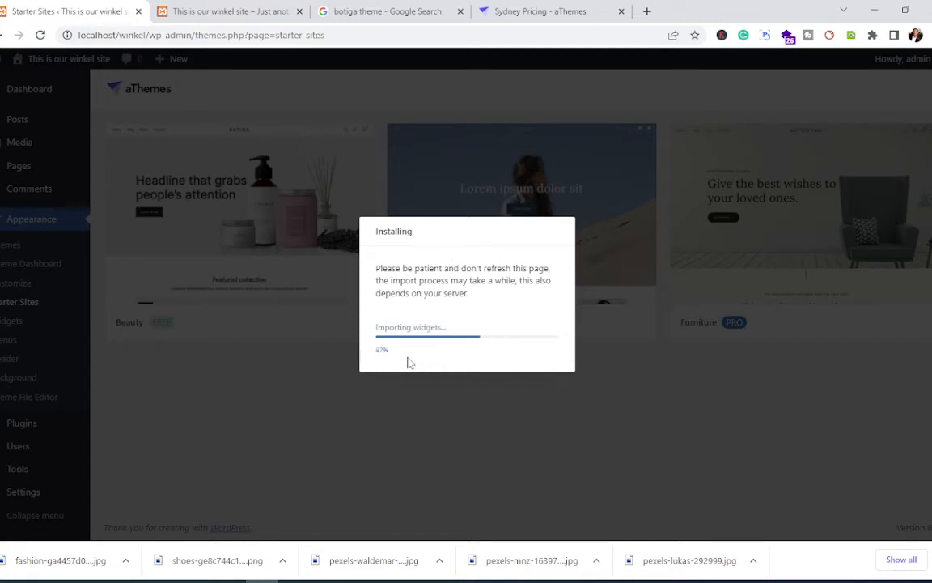
{"action": "left_click", "coordinate": [540, 11]}
{"action": "scroll", "coordinate": [361, 323], "scroll_direction": "down", "scroll_amount": 3}
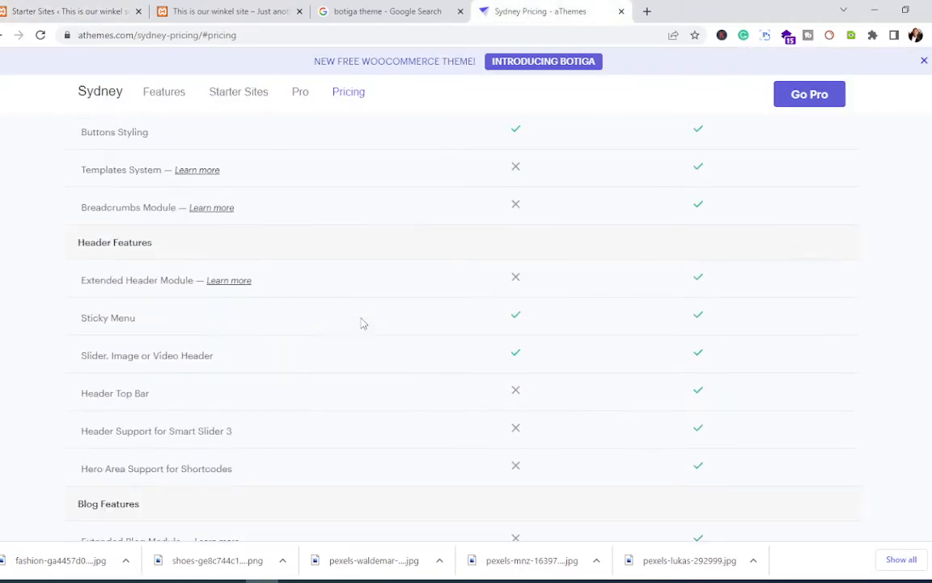
{"action": "scroll", "coordinate": [362, 323], "scroll_direction": "down", "scroll_amount": 15}
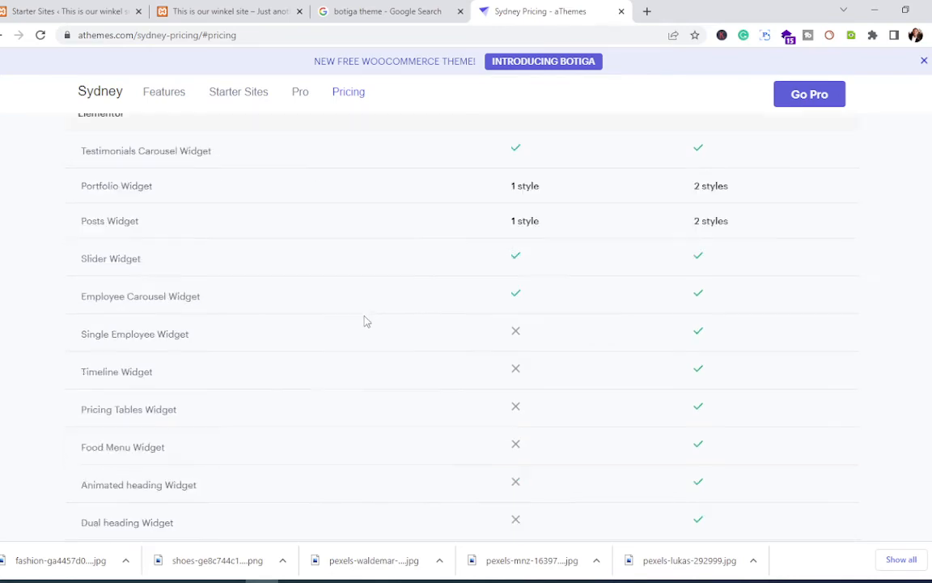
{"action": "scroll", "coordinate": [364, 321], "scroll_direction": "down", "scroll_amount": 12}
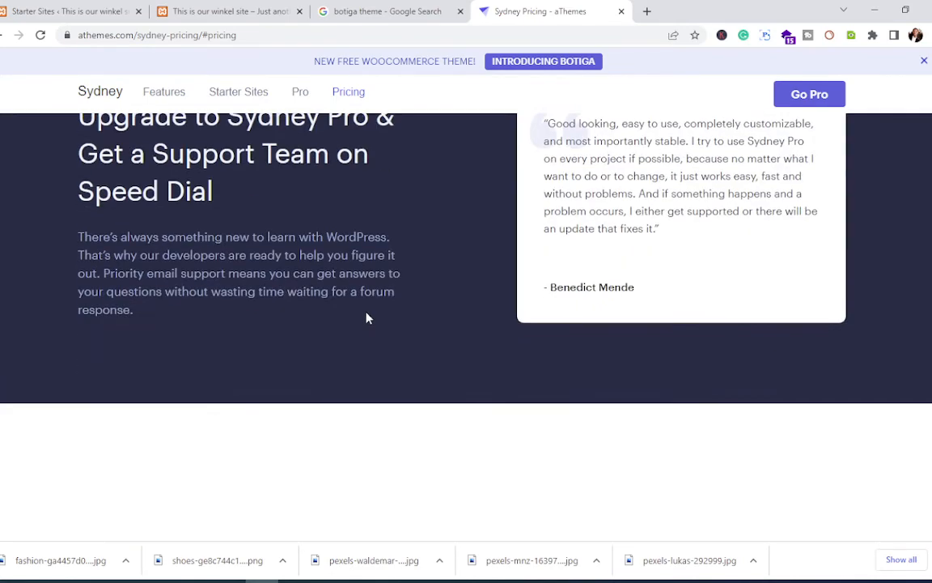
{"action": "scroll", "coordinate": [366, 319], "scroll_direction": "up", "scroll_amount": 20}
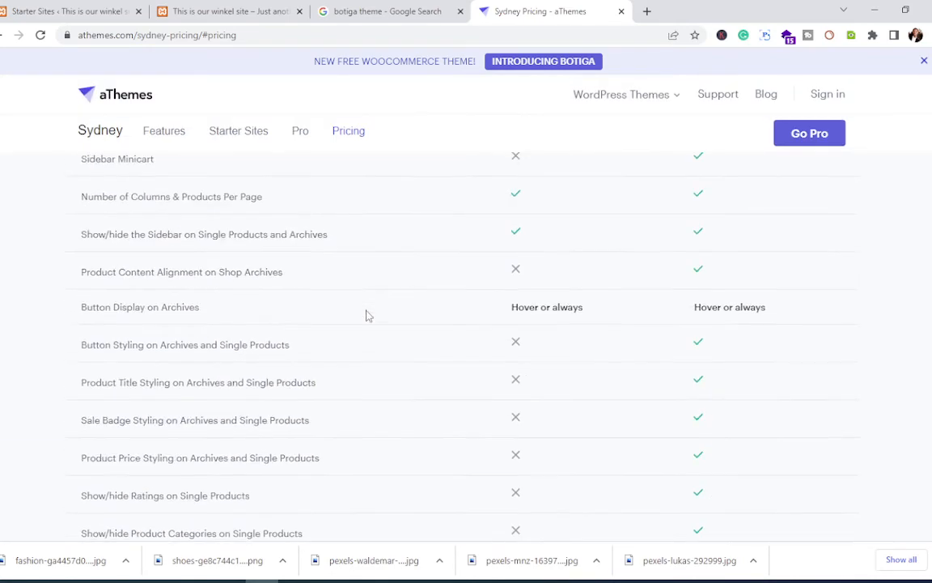
{"action": "scroll", "coordinate": [368, 307], "scroll_direction": "up", "scroll_amount": 20}
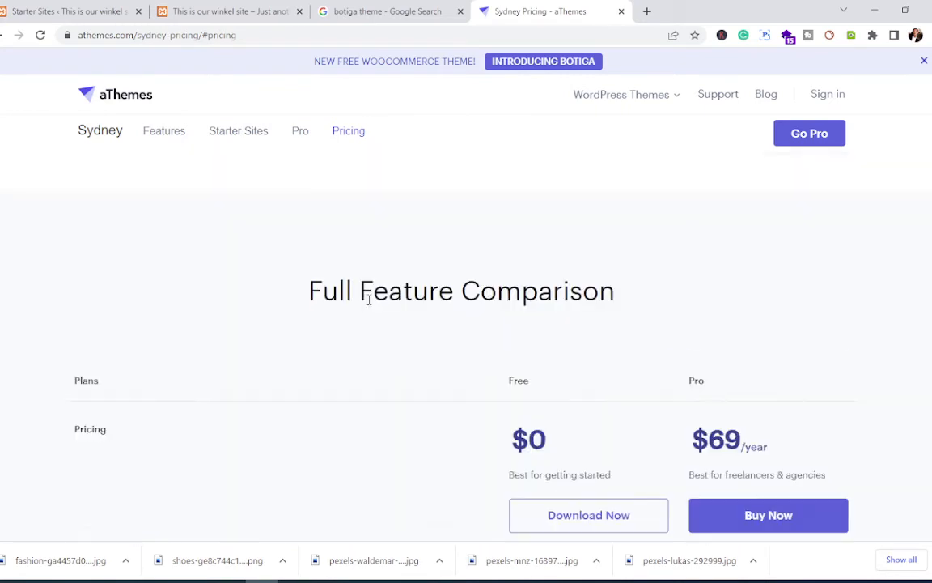
{"action": "scroll", "coordinate": [369, 300], "scroll_direction": "up", "scroll_amount": 10}
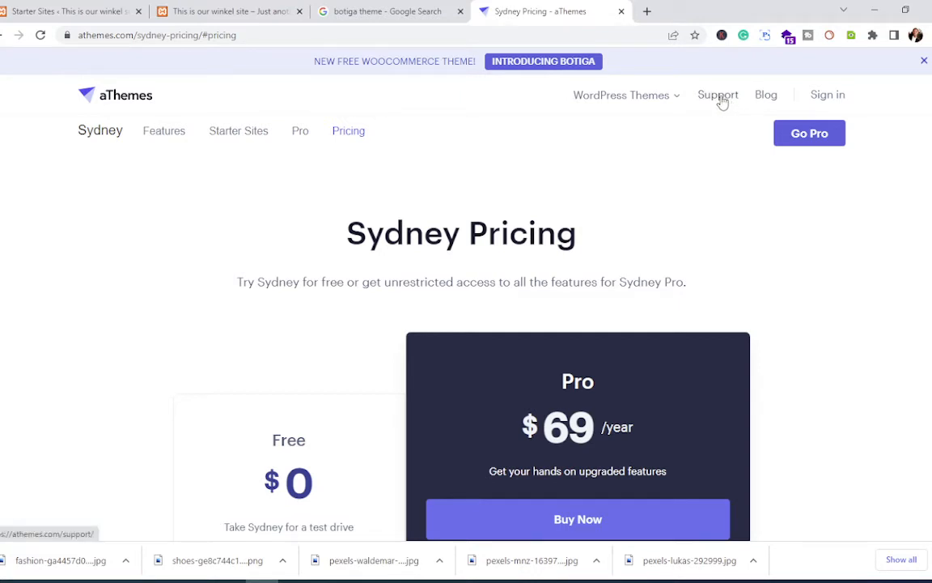
Step: Google 'athemes affiliate programmes' in a new tab and open the Affiliates - aThemes result
{"action": "left_click", "coordinate": [648, 12]}
{"action": "left_click", "coordinate": [578, 35]}
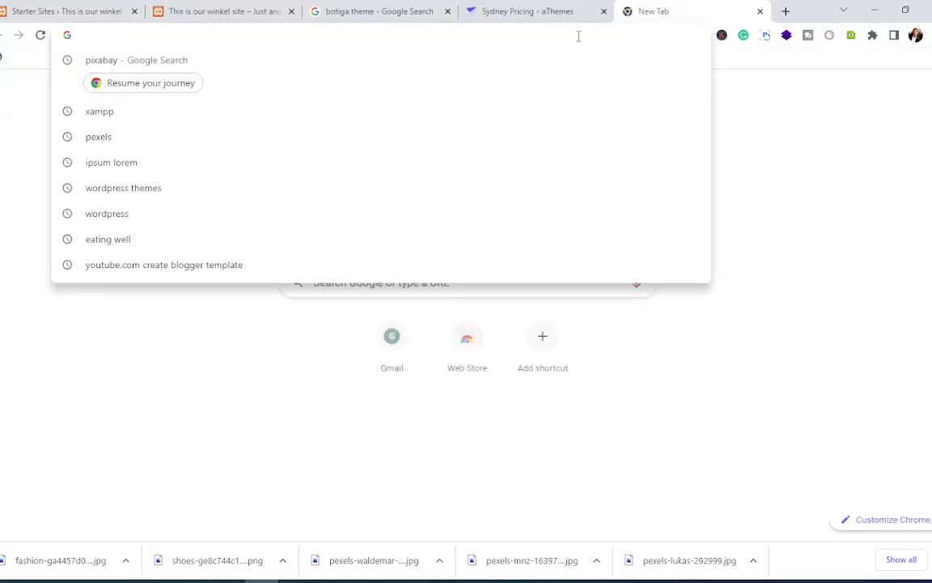
{"action": "type", "text": "athemes"}
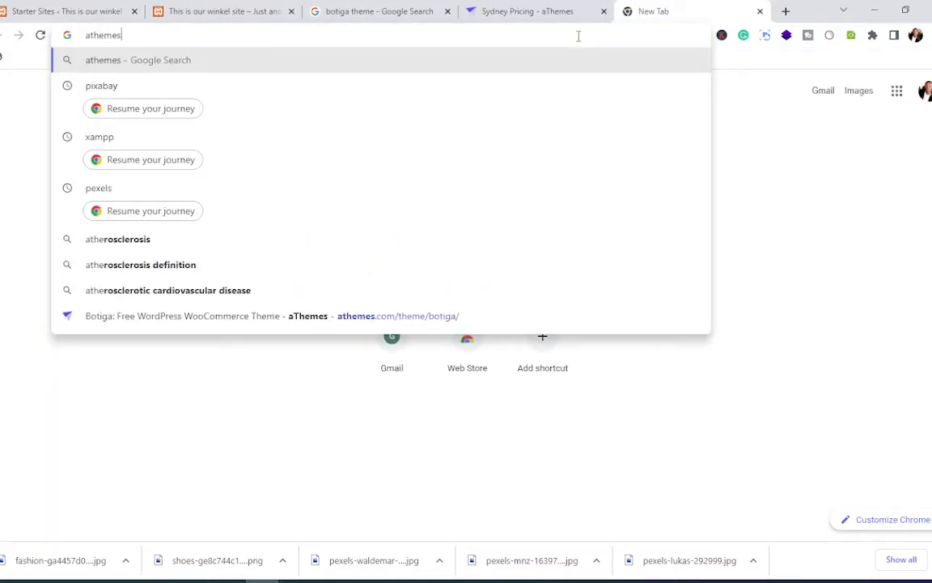
{"action": "type", "text": " affi"}
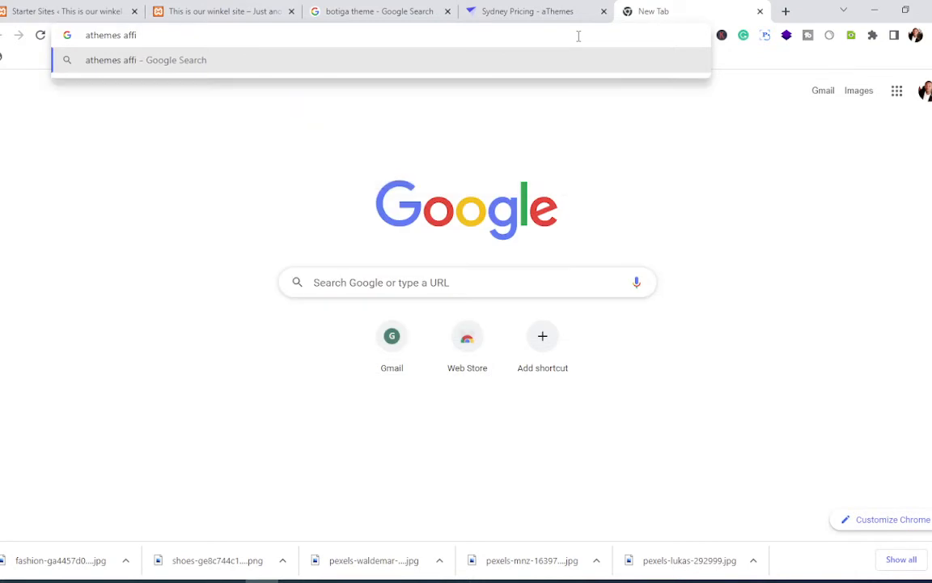
{"action": "type", "text": "liate pr"}
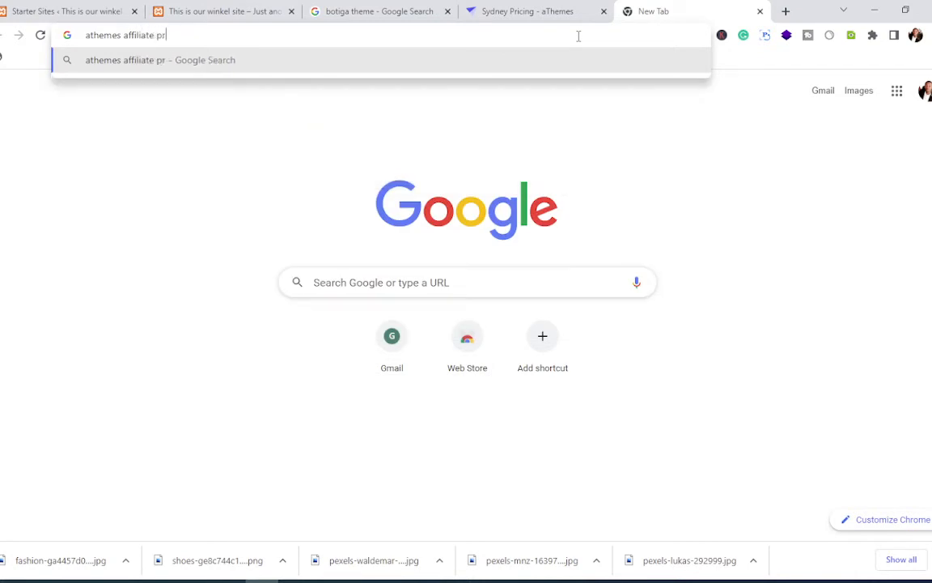
{"action": "type", "text": "ogram"}
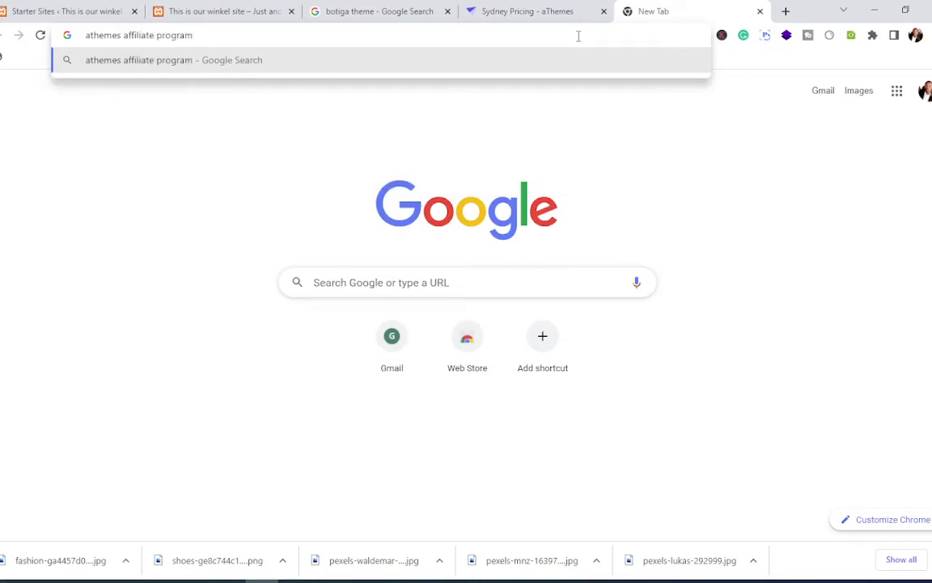
{"action": "type", "text": "mes"}
{"action": "key", "text": "Return"}
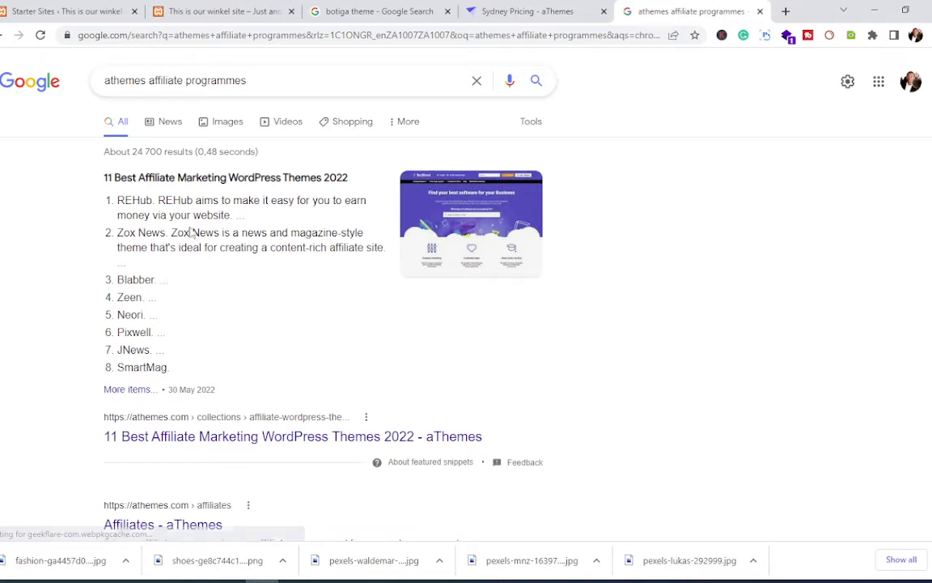
{"action": "scroll", "coordinate": [300, 300], "scroll_direction": "down", "scroll_amount": 1}
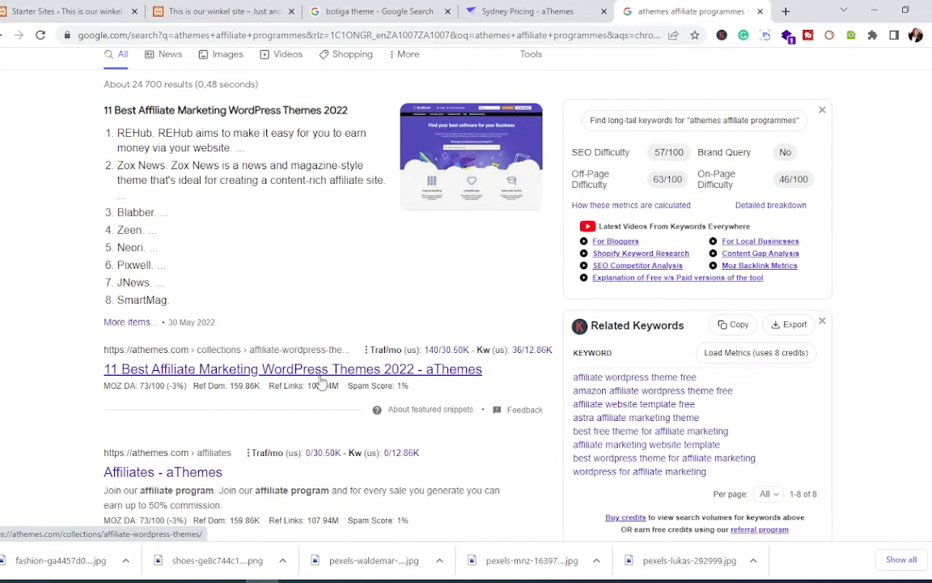
{"action": "scroll", "coordinate": [314, 383], "scroll_direction": "down", "scroll_amount": 2}
{"action": "left_click", "coordinate": [183, 346]}
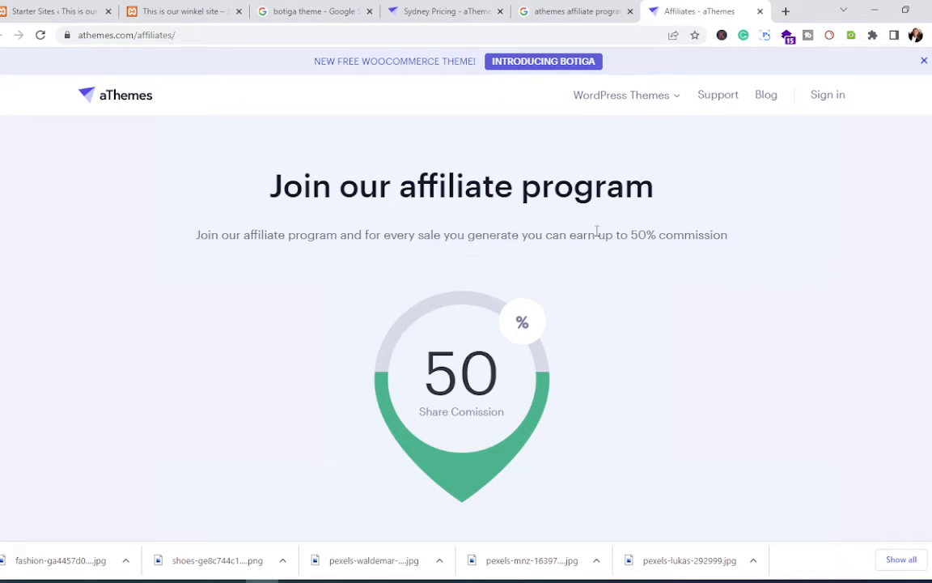
Step: Read the aThemes Affiliates page's 50% commission offer, then return to the Starter Sites import result
{"action": "scroll", "coordinate": [616, 250], "scroll_direction": "down", "scroll_amount": 5}
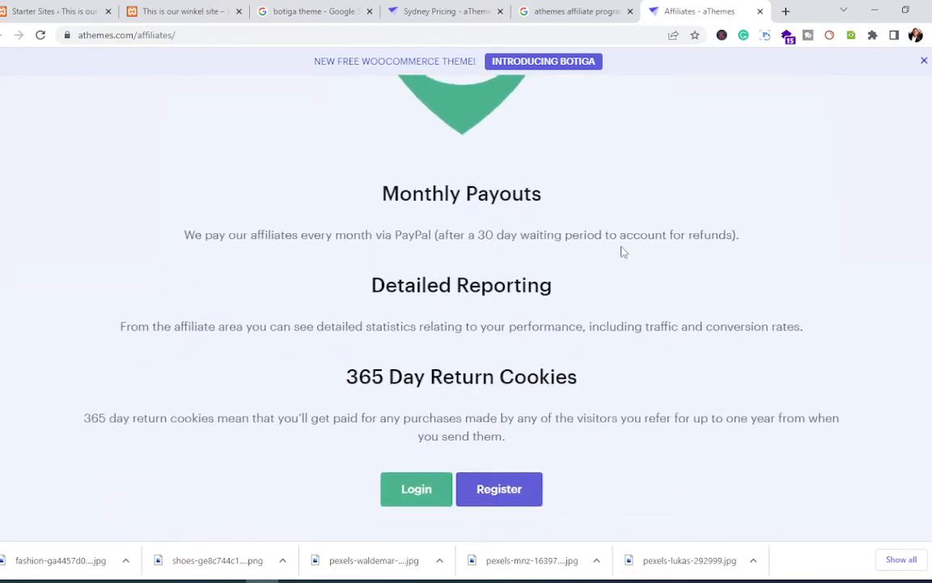
{"action": "scroll", "coordinate": [621, 251], "scroll_direction": "down", "scroll_amount": 6}
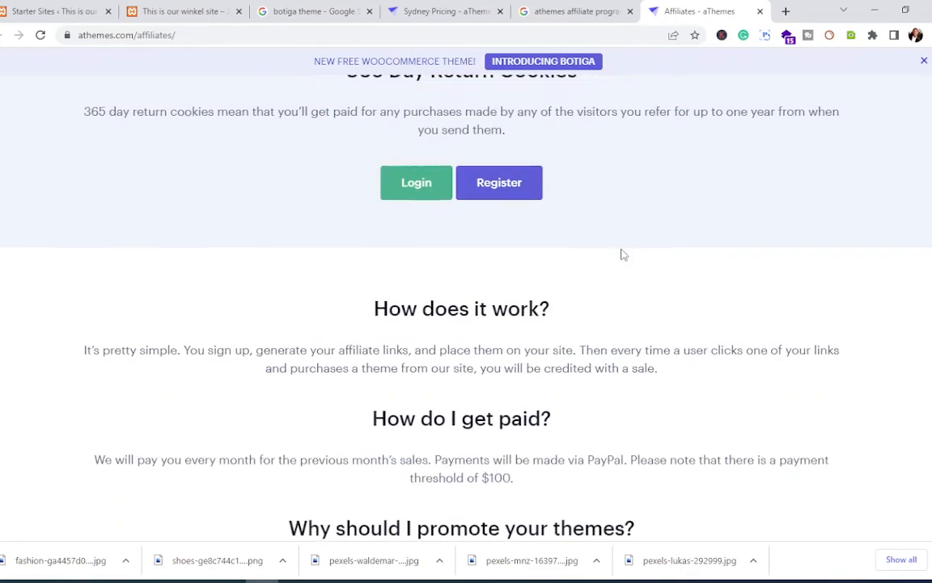
{"action": "scroll", "coordinate": [621, 254], "scroll_direction": "down", "scroll_amount": 5}
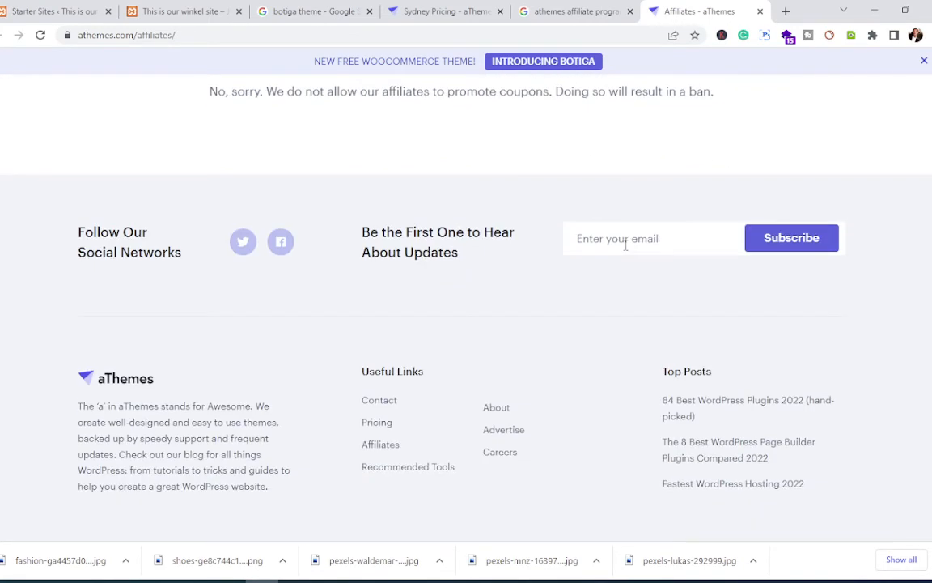
{"action": "scroll", "coordinate": [625, 244], "scroll_direction": "down", "scroll_amount": 2}
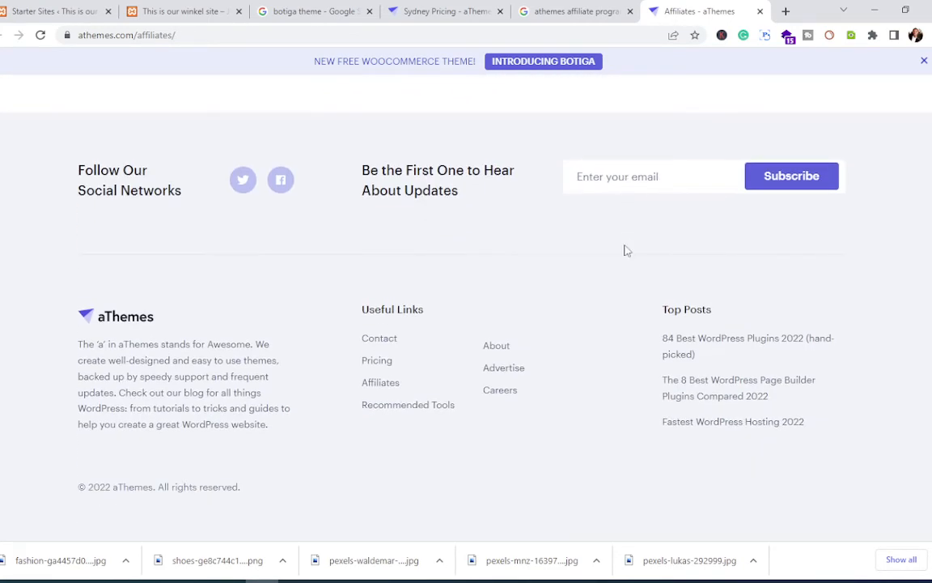
{"action": "scroll", "coordinate": [626, 251], "scroll_direction": "up", "scroll_amount": 8}
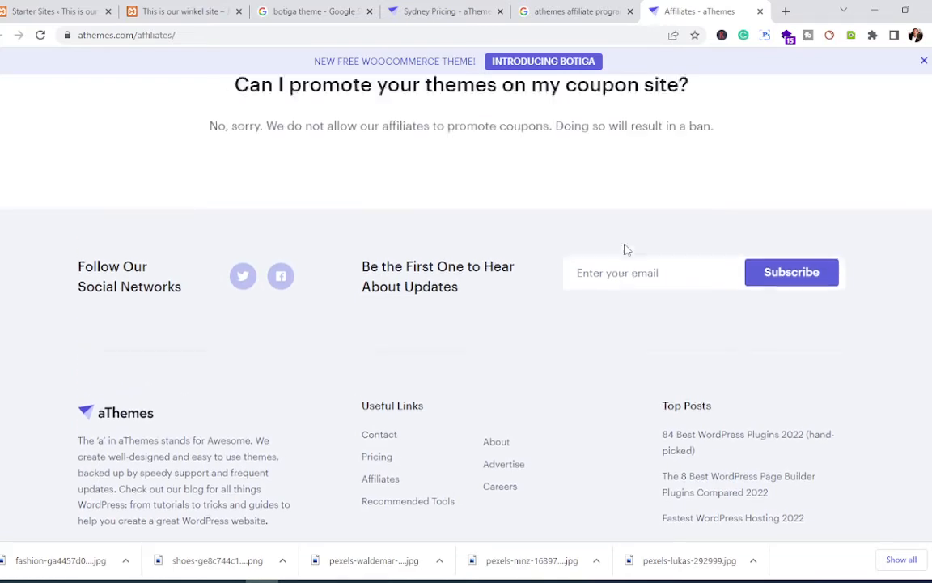
{"action": "scroll", "coordinate": [624, 244], "scroll_direction": "down", "scroll_amount": 5}
{"action": "scroll", "coordinate": [624, 244], "scroll_direction": "down", "scroll_amount": 3}
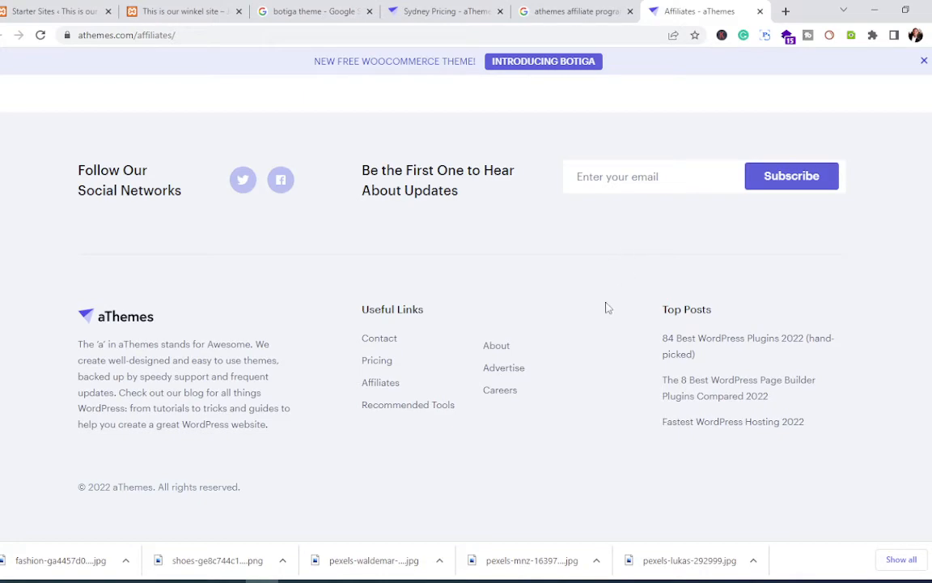
{"action": "scroll", "coordinate": [429, 246], "scroll_direction": "up", "scroll_amount": 20}
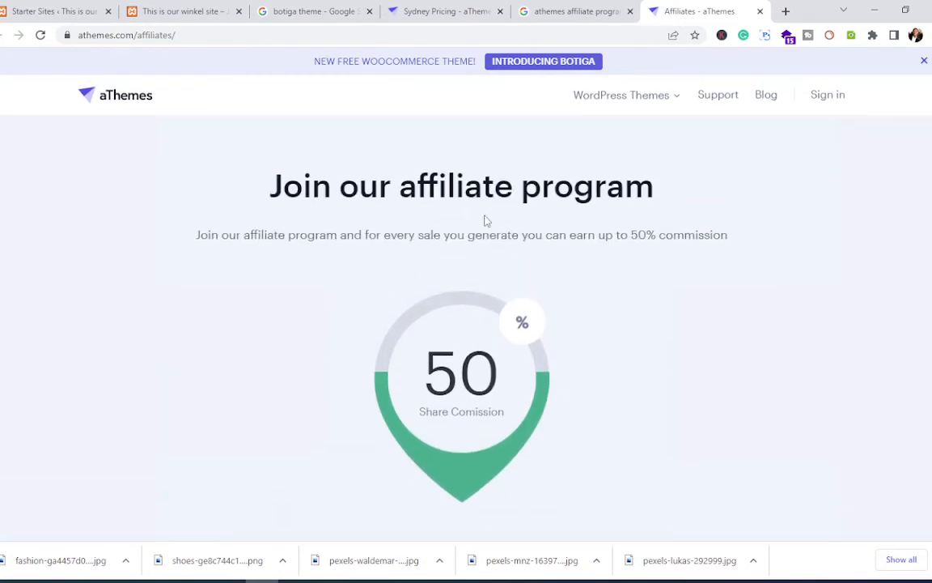
{"action": "left_click", "coordinate": [56, 11]}
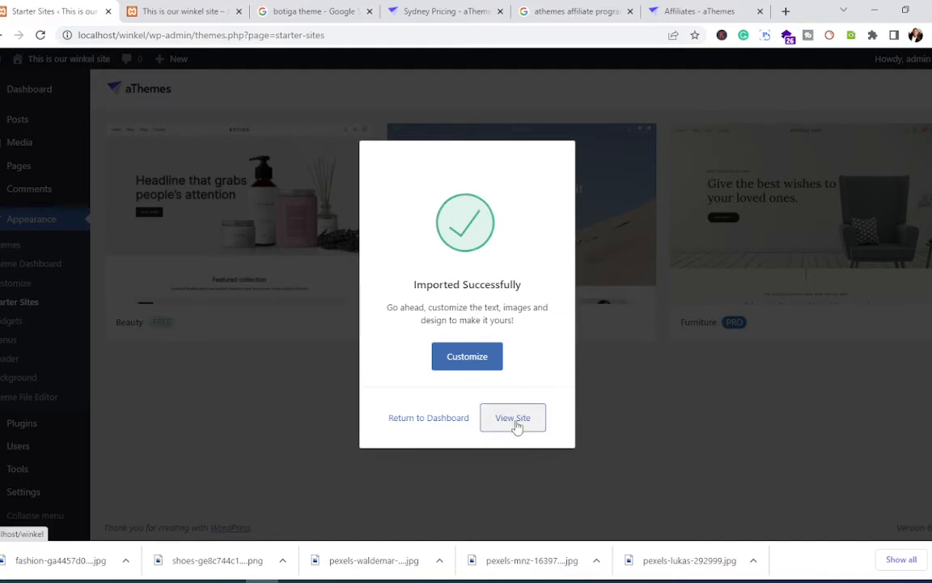
Step: Leave the import confirmation and browse the Welcome to Botiga theme dashboard
{"action": "left_click", "coordinate": [435, 427]}
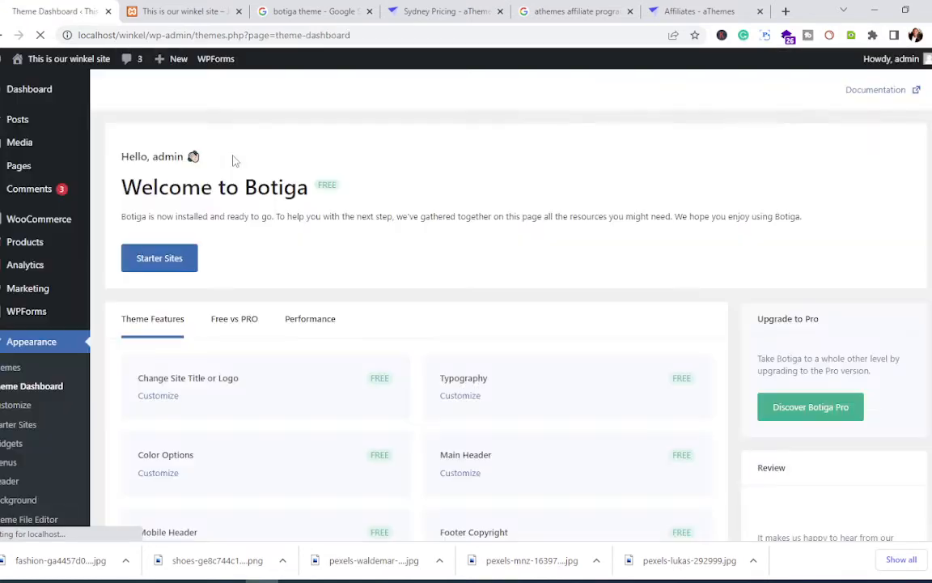
{"action": "scroll", "coordinate": [316, 239], "scroll_direction": "down", "scroll_amount": 5}
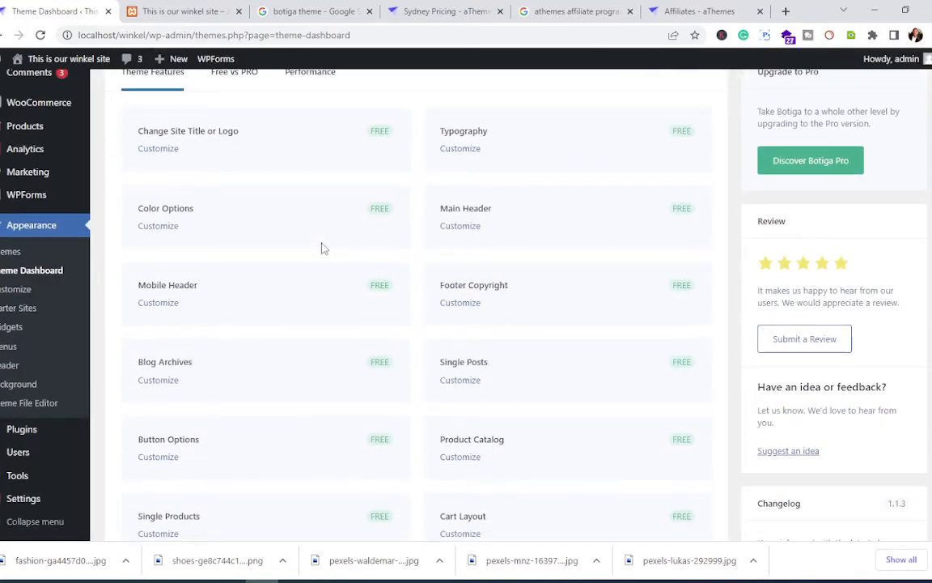
{"action": "scroll", "coordinate": [322, 249], "scroll_direction": "up", "scroll_amount": 5}
{"action": "scroll", "coordinate": [321, 248], "scroll_direction": "down", "scroll_amount": 8}
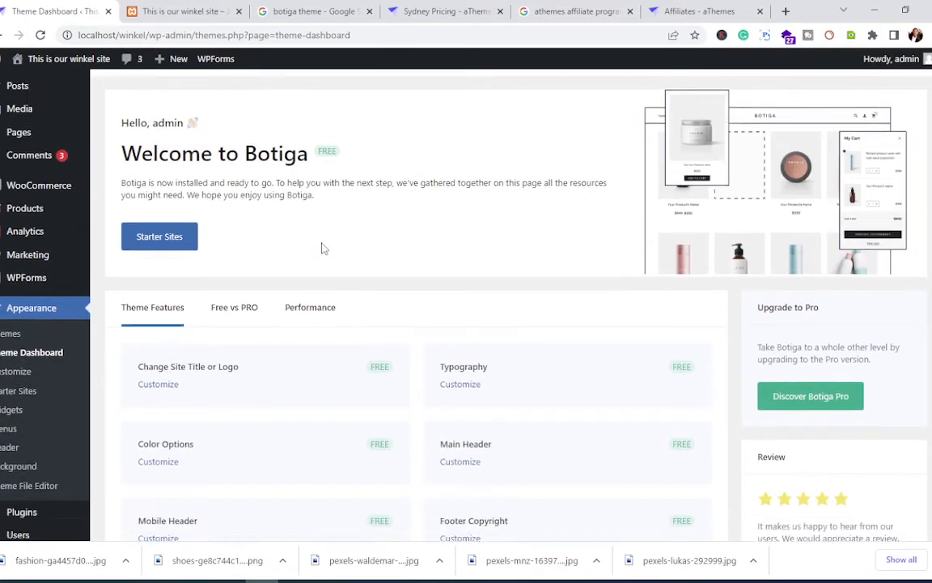
{"action": "scroll", "coordinate": [322, 248], "scroll_direction": "down", "scroll_amount": 3}
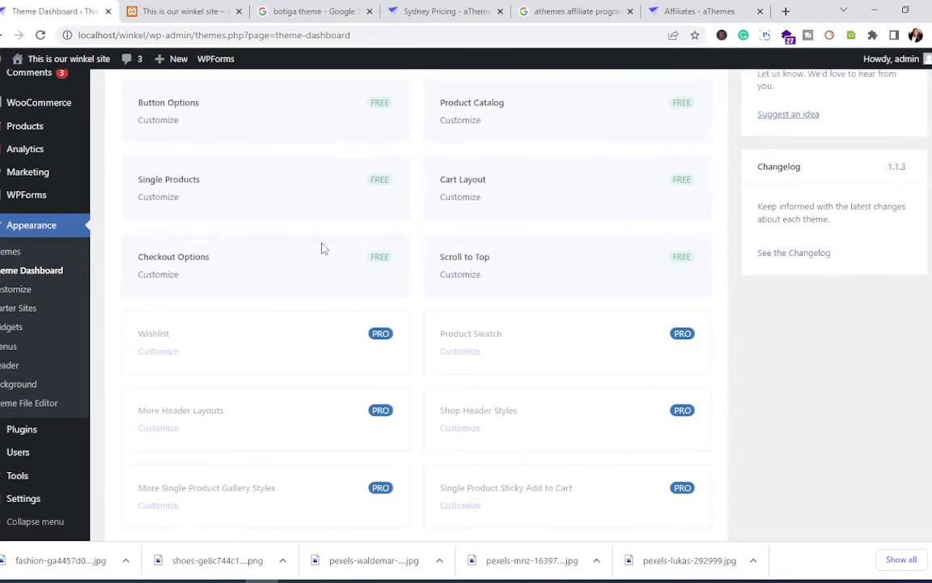
{"action": "scroll", "coordinate": [321, 249], "scroll_direction": "down", "scroll_amount": 4}
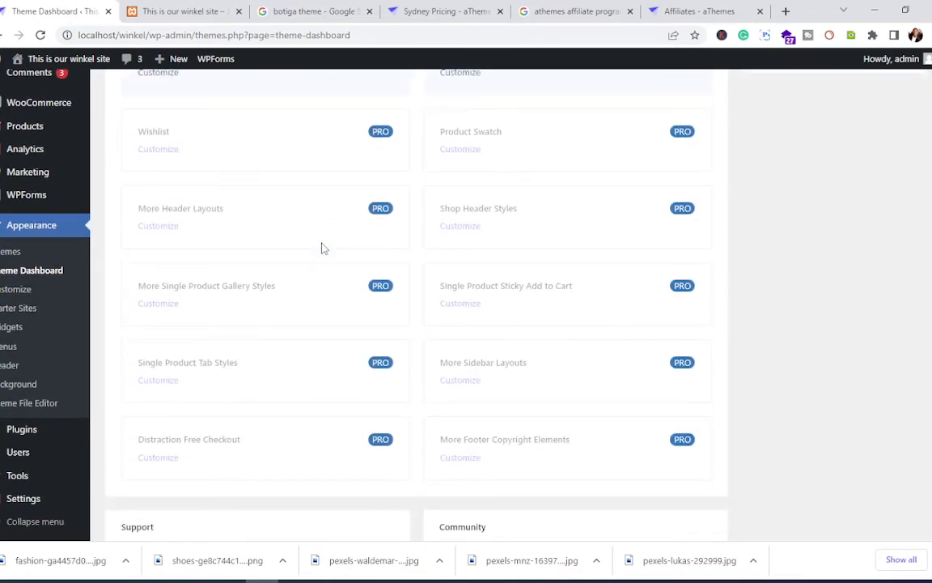
{"action": "scroll", "coordinate": [321, 249], "scroll_direction": "up", "scroll_amount": 15}
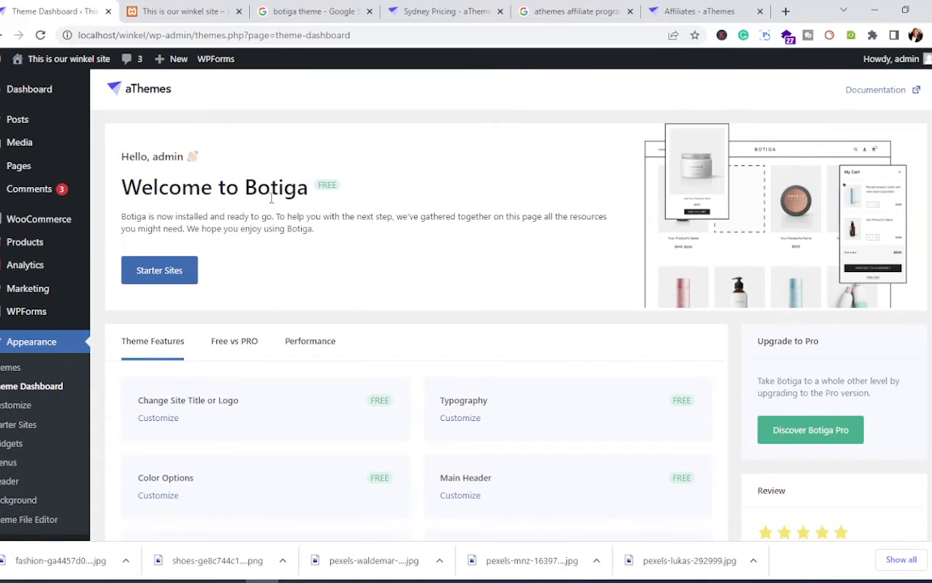
Step: View the winkel site's front page showing the Hello world post
{"action": "left_click", "coordinate": [133, 12]}
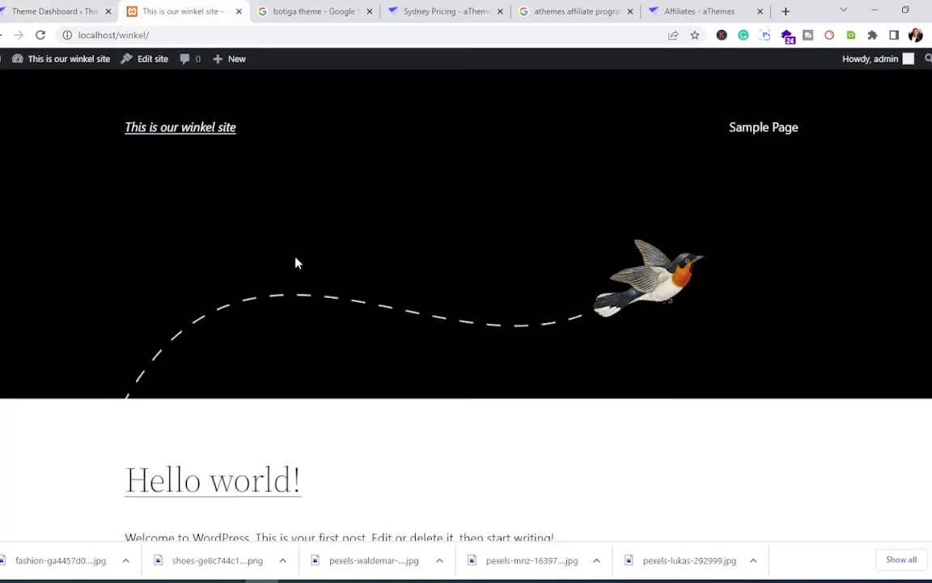
{"action": "scroll", "coordinate": [296, 263], "scroll_direction": "down", "scroll_amount": 5}
{"action": "scroll", "coordinate": [299, 251], "scroll_direction": "up", "scroll_amount": 5}
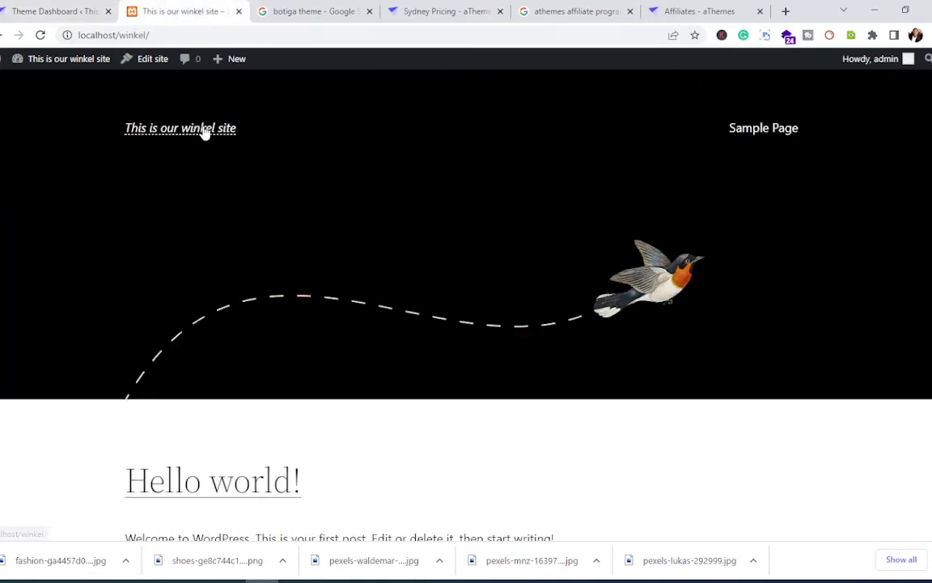
{"action": "left_click", "coordinate": [59, 11]}
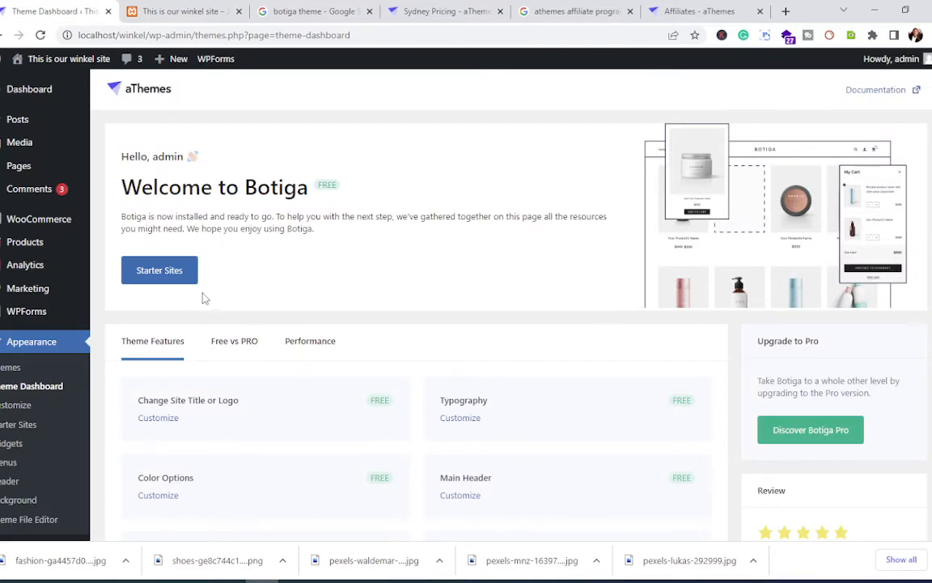
{"action": "left_click", "coordinate": [180, 11]}
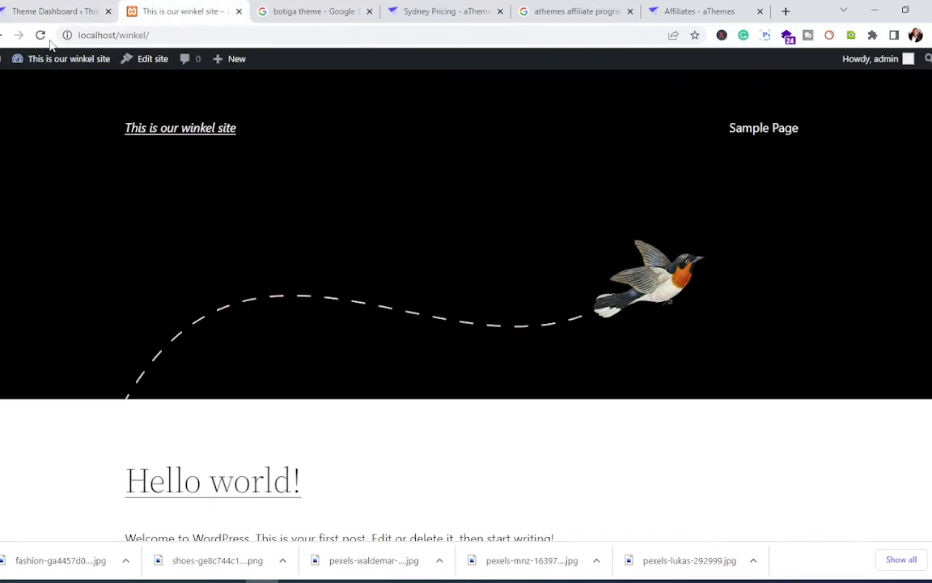
Step: Reload the winkel front page to show the imported Beauty shop design
{"action": "left_click", "coordinate": [43, 36]}
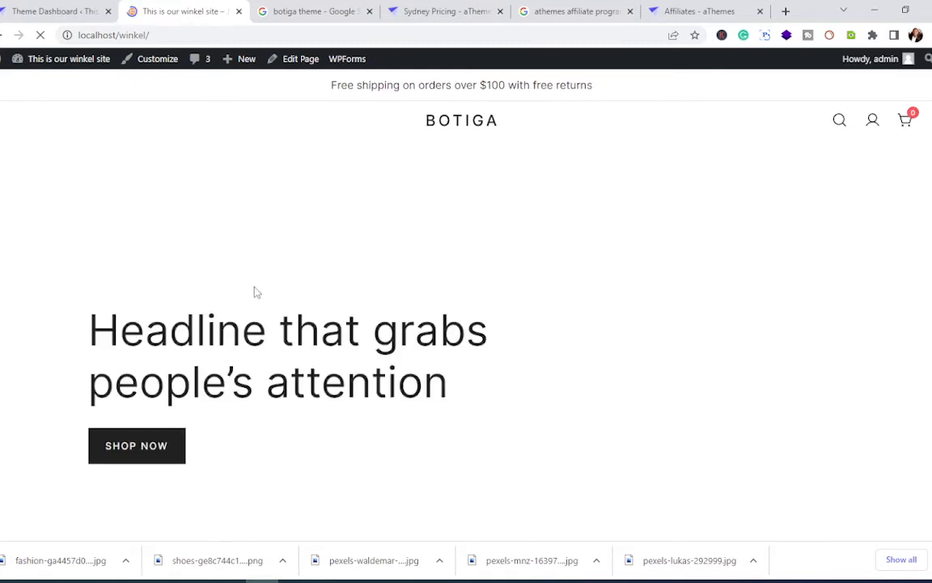
{"action": "scroll", "coordinate": [257, 298], "scroll_direction": "down", "scroll_amount": 1}
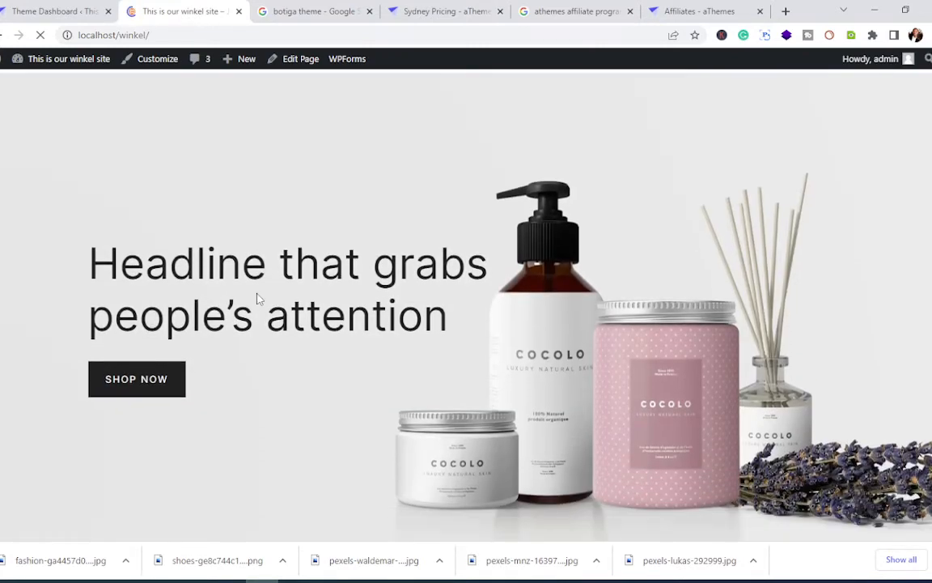
{"action": "scroll", "coordinate": [259, 298], "scroll_direction": "down", "scroll_amount": 5}
{"action": "scroll", "coordinate": [260, 299], "scroll_direction": "down", "scroll_amount": 5}
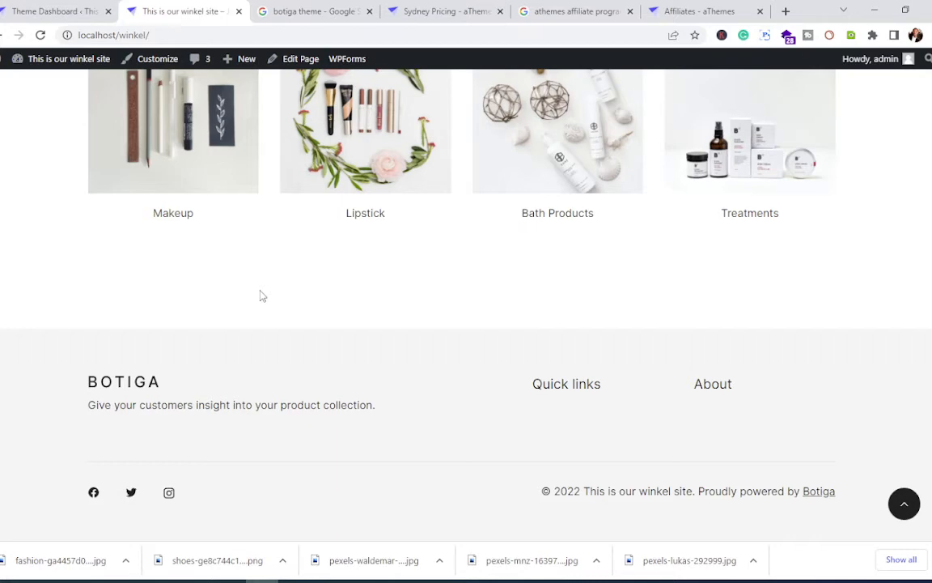
{"action": "scroll", "coordinate": [260, 296], "scroll_direction": "up", "scroll_amount": 5}
{"action": "scroll", "coordinate": [261, 296], "scroll_direction": "up", "scroll_amount": 6}
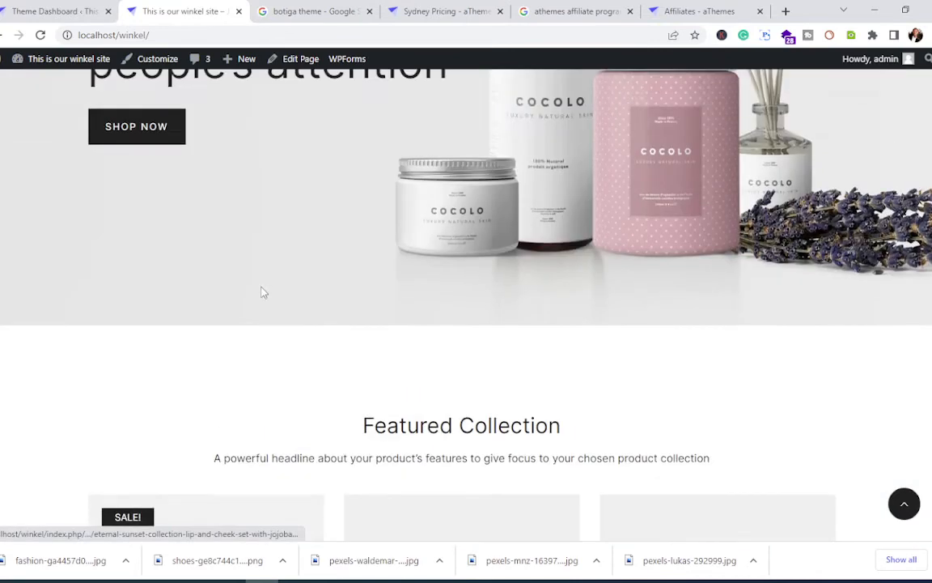
{"action": "scroll", "coordinate": [261, 296], "scroll_direction": "down", "scroll_amount": 5}
{"action": "scroll", "coordinate": [263, 296], "scroll_direction": "up", "scroll_amount": 6}
{"action": "scroll", "coordinate": [262, 296], "scroll_direction": "up", "scroll_amount": 3}
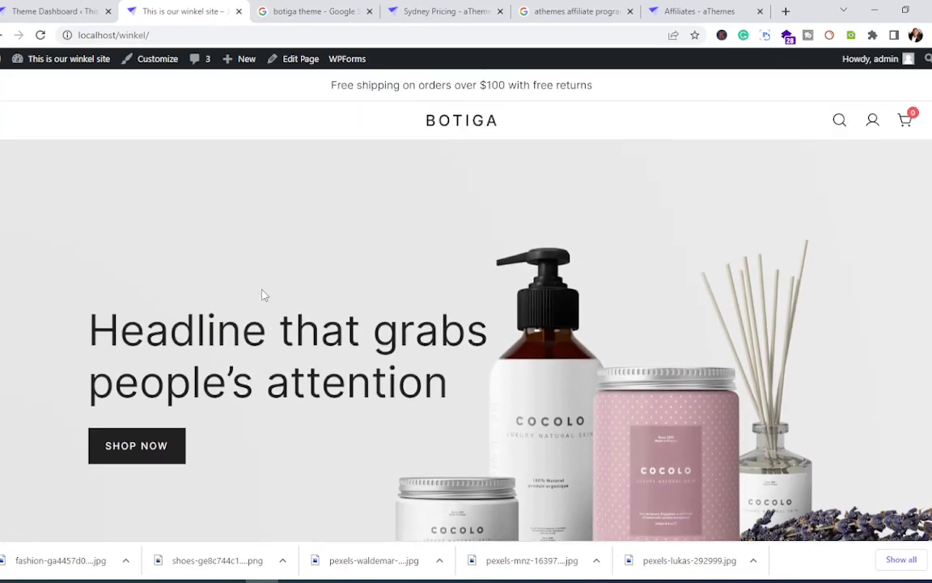
{"action": "scroll", "coordinate": [261, 296], "scroll_direction": "down", "scroll_amount": 3}
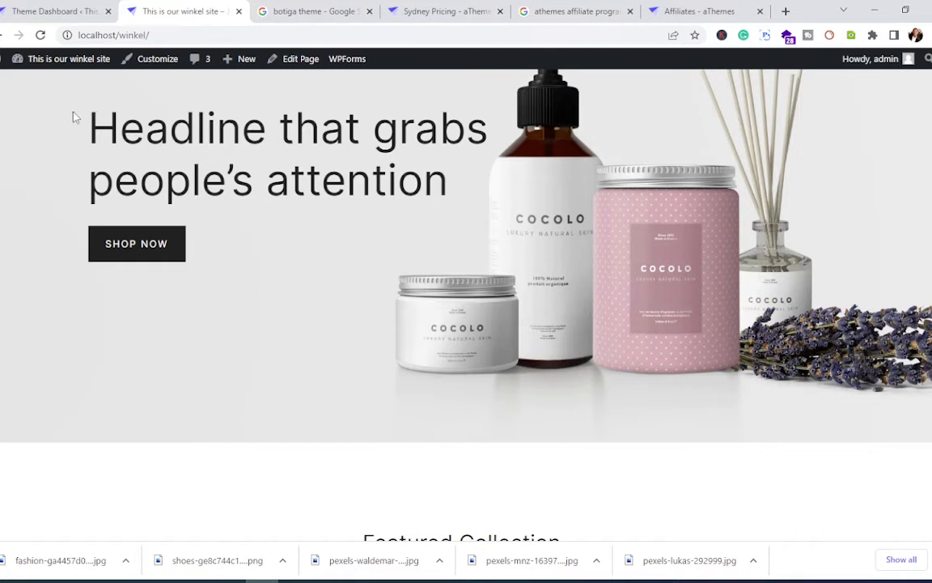
Step: Select the two lines of the hero headline, then clear the selection
{"action": "left_click_drag", "start_coordinate": [89, 122], "coordinate": [399, 157]}
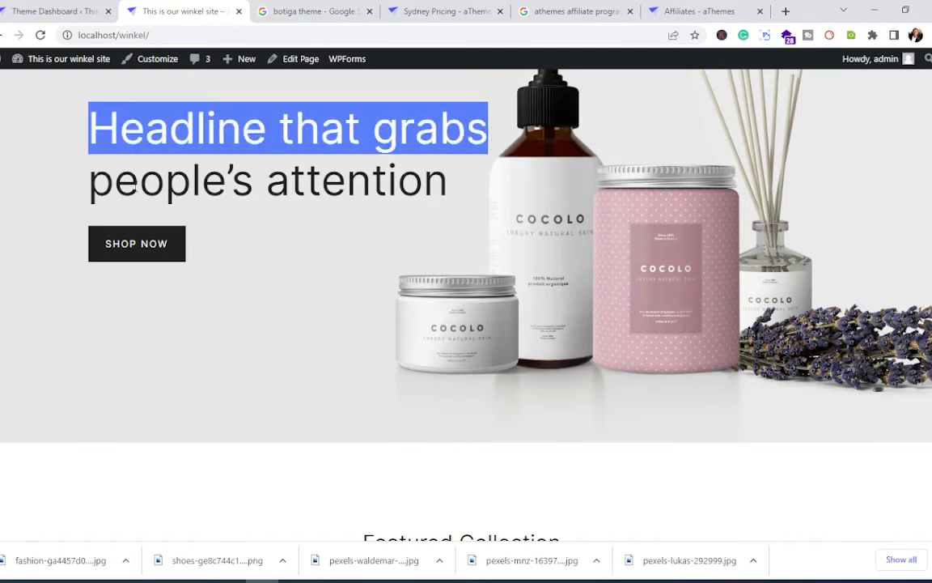
{"action": "left_click_drag", "start_coordinate": [89, 181], "coordinate": [448, 178]}
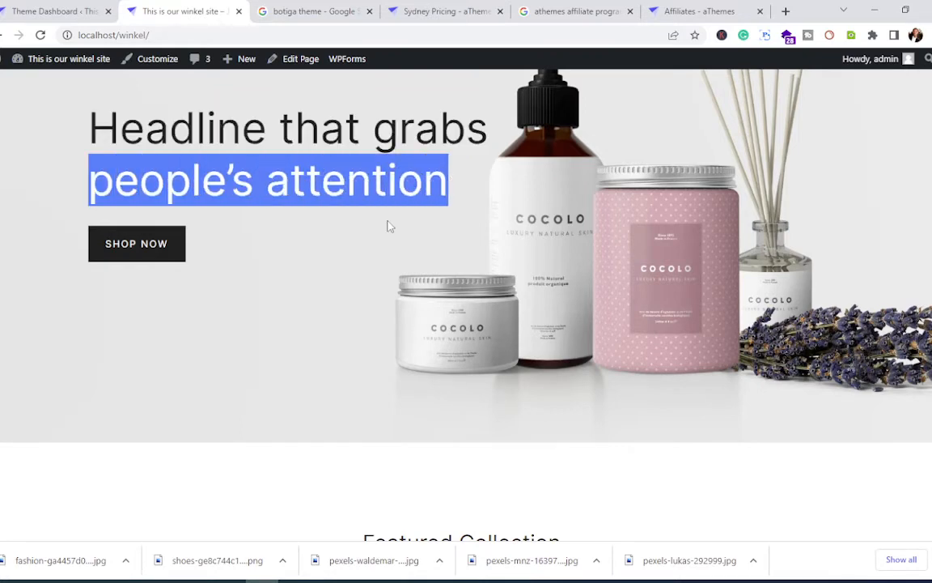
{"action": "scroll", "coordinate": [355, 259], "scroll_direction": "down", "scroll_amount": 3}
{"action": "scroll", "coordinate": [353, 258], "scroll_direction": "down", "scroll_amount": 4}
{"action": "scroll", "coordinate": [354, 260], "scroll_direction": "down", "scroll_amount": 3}
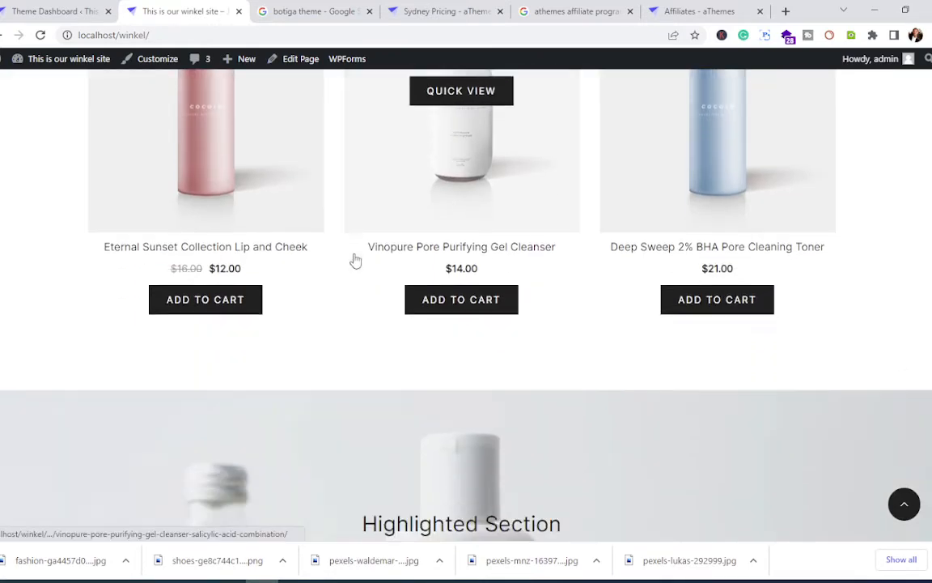
{"action": "scroll", "coordinate": [353, 286], "scroll_direction": "up", "scroll_amount": 4}
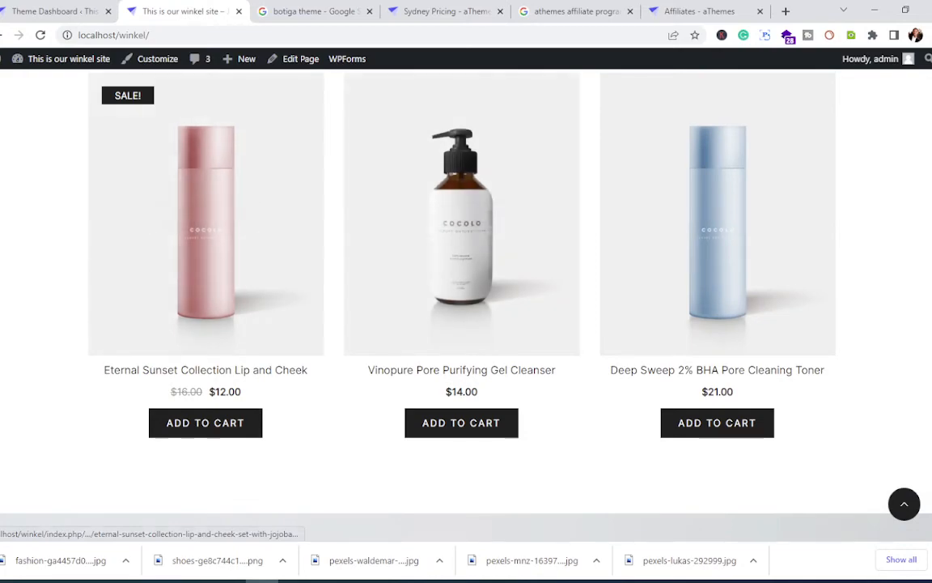
{"action": "scroll", "coordinate": [29, 251], "scroll_direction": "down", "scroll_amount": 10}
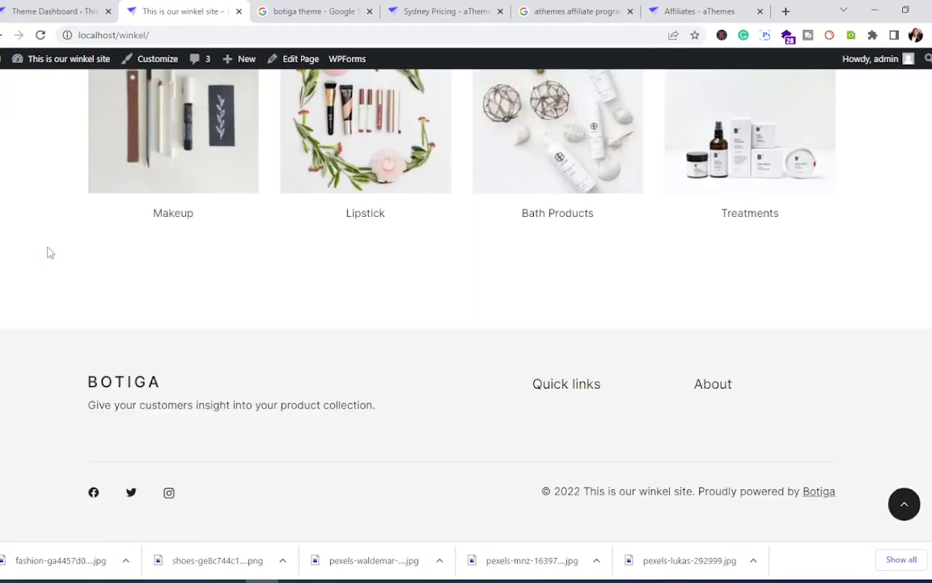
{"action": "scroll", "coordinate": [46, 247], "scroll_direction": "up", "scroll_amount": 15}
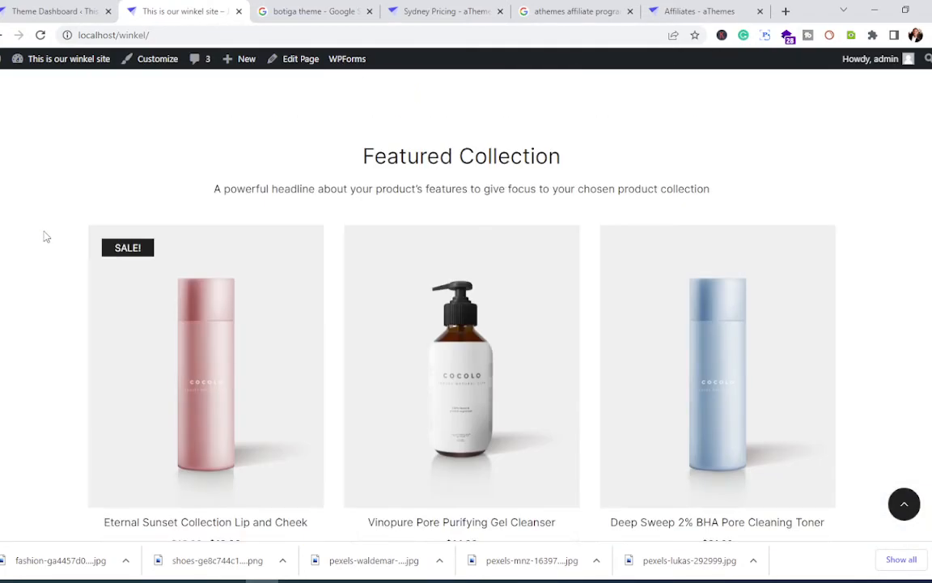
{"action": "scroll", "coordinate": [46, 234], "scroll_direction": "up", "scroll_amount": 3}
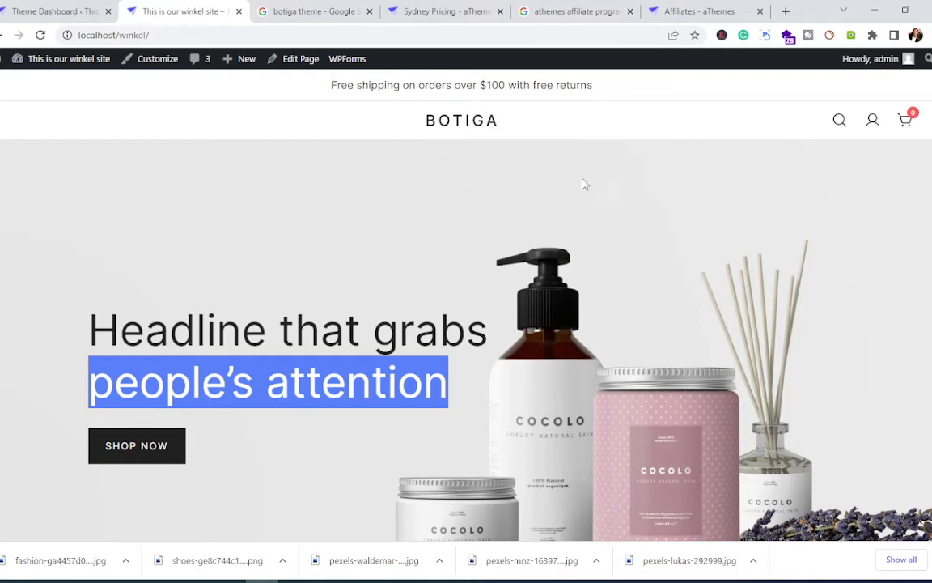
{"action": "scroll", "coordinate": [580, 195], "scroll_direction": "down", "scroll_amount": 8}
{"action": "scroll", "coordinate": [578, 223], "scroll_direction": "down", "scroll_amount": 3}
{"action": "scroll", "coordinate": [581, 211], "scroll_direction": "up", "scroll_amount": 10}
{"action": "left_click", "coordinate": [298, 291]}
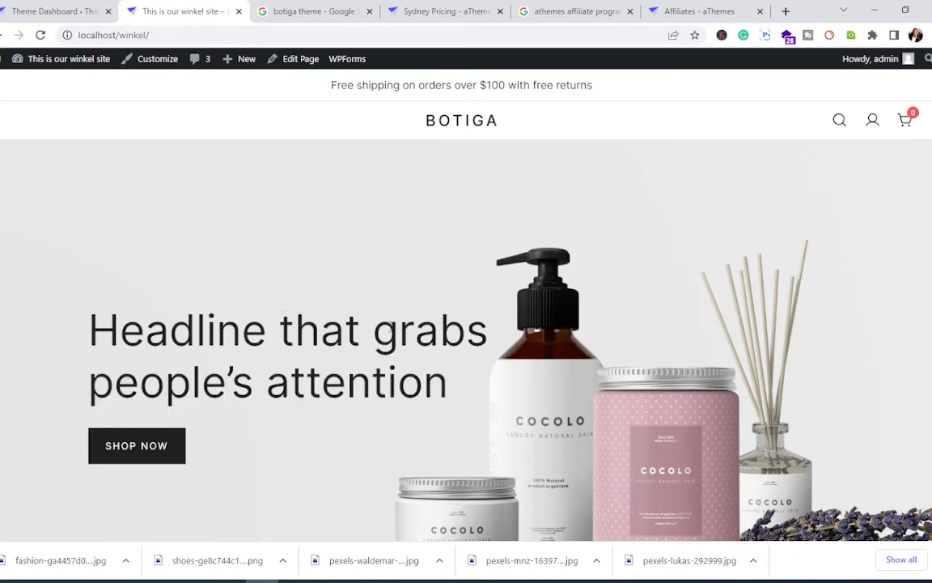
Step: Scroll down to the Featured Collection row of three priced skincare products
{"action": "scroll", "coordinate": [356, 307], "scroll_direction": "down", "scroll_amount": 1}
{"action": "scroll", "coordinate": [380, 227], "scroll_direction": "up", "scroll_amount": 1}
{"action": "scroll", "coordinate": [393, 251], "scroll_direction": "down", "scroll_amount": 10}
{"action": "scroll", "coordinate": [397, 267], "scroll_direction": "down", "scroll_amount": 10}
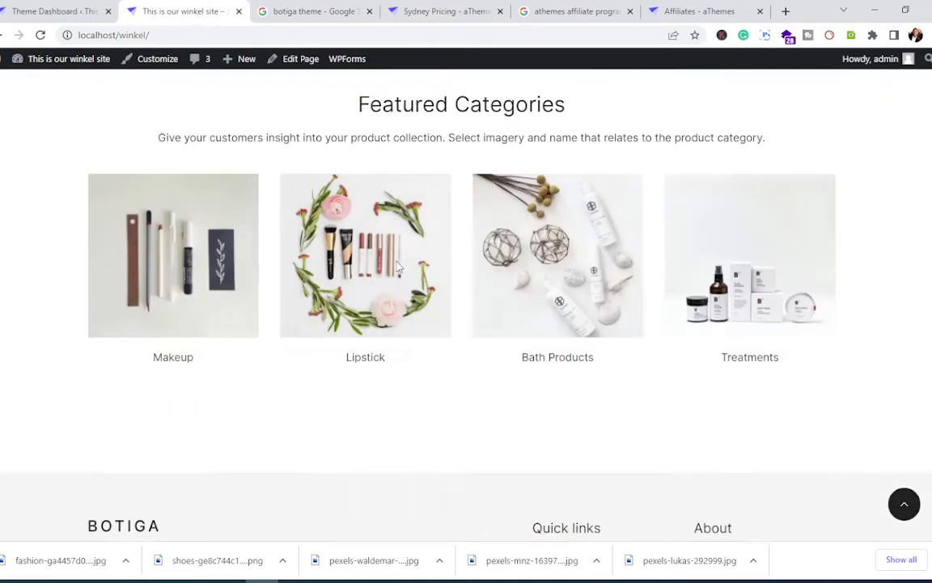
{"action": "scroll", "coordinate": [397, 259], "scroll_direction": "up", "scroll_amount": 10}
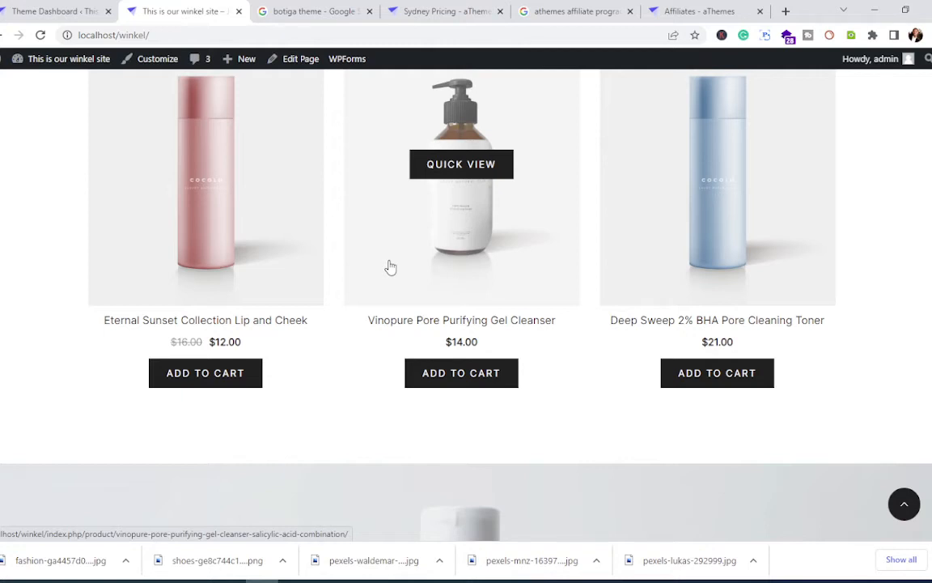
{"action": "scroll", "coordinate": [407, 325], "scroll_direction": "down", "scroll_amount": 10}
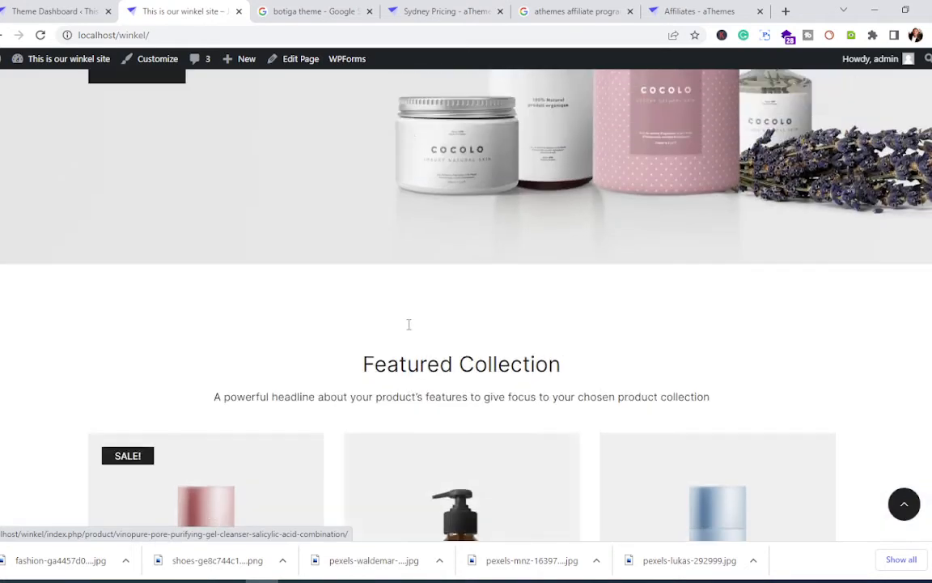
{"action": "scroll", "coordinate": [410, 324], "scroll_direction": "down", "scroll_amount": 5}
{"action": "scroll", "coordinate": [408, 321], "scroll_direction": "up", "scroll_amount": 3}
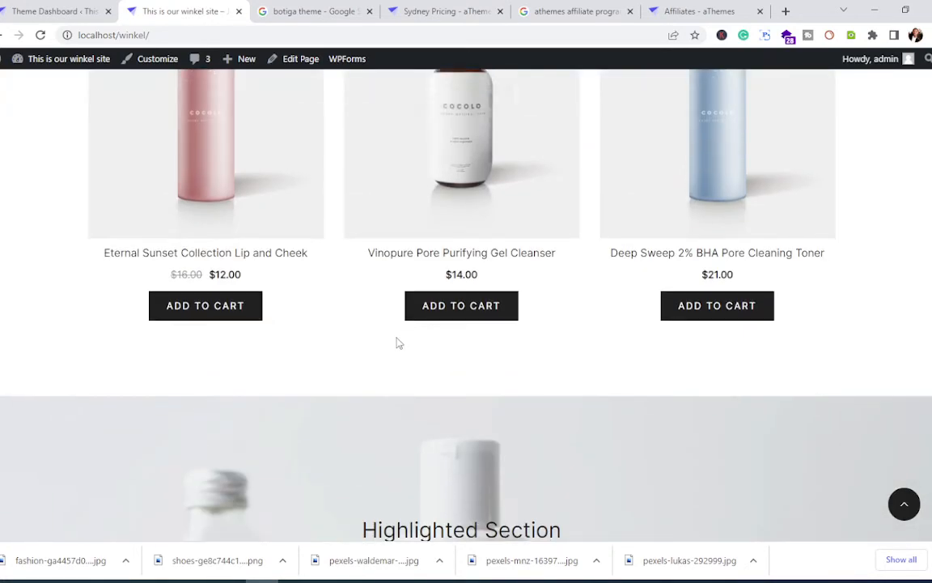
Step: Add the Vinopure Pore Purifying Gel Cleanser to the cart and confirm the $14.00 mini-cart subtotal
{"action": "left_click", "coordinate": [451, 313]}
{"action": "scroll", "coordinate": [430, 327], "scroll_direction": "up", "scroll_amount": 3}
{"action": "scroll", "coordinate": [429, 327], "scroll_direction": "down", "scroll_amount": 2}
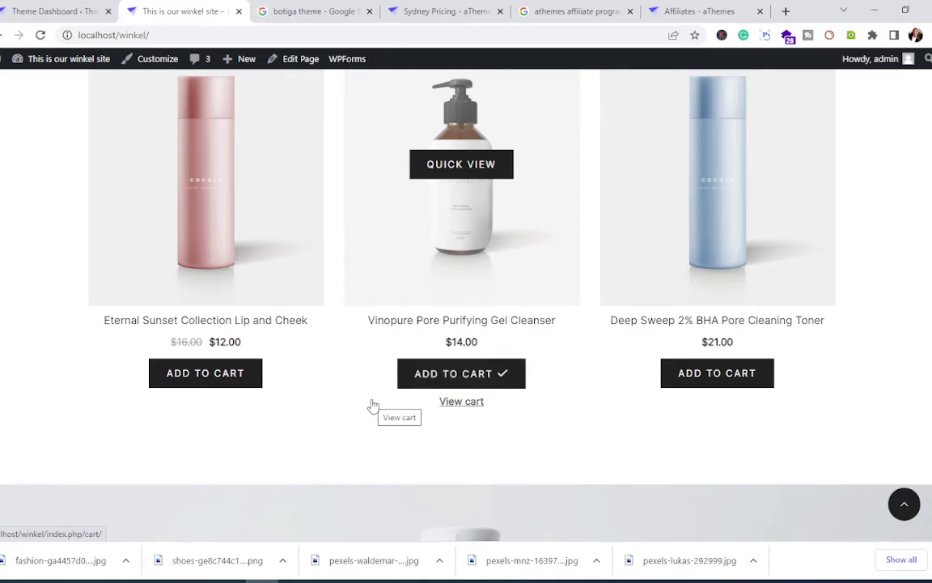
{"action": "scroll", "coordinate": [389, 394], "scroll_direction": "up", "scroll_amount": 10}
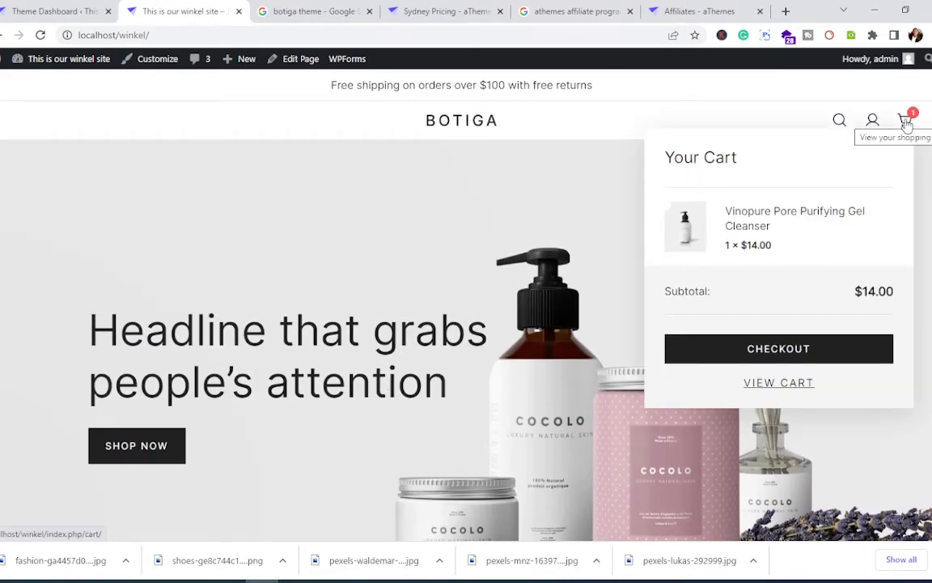
{"action": "mouse_move", "coordinate": [907, 122]}
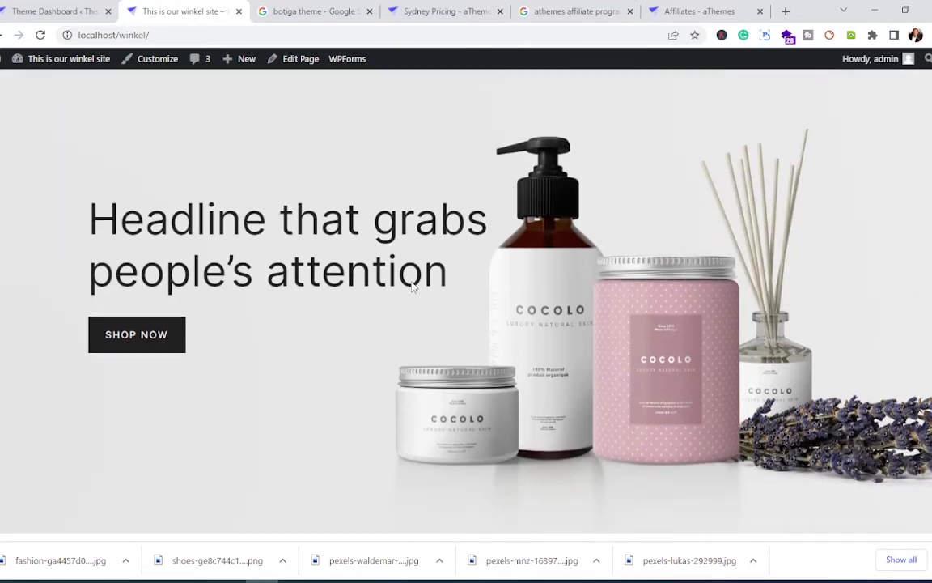
{"action": "scroll", "coordinate": [353, 291], "scroll_direction": "down", "scroll_amount": 15}
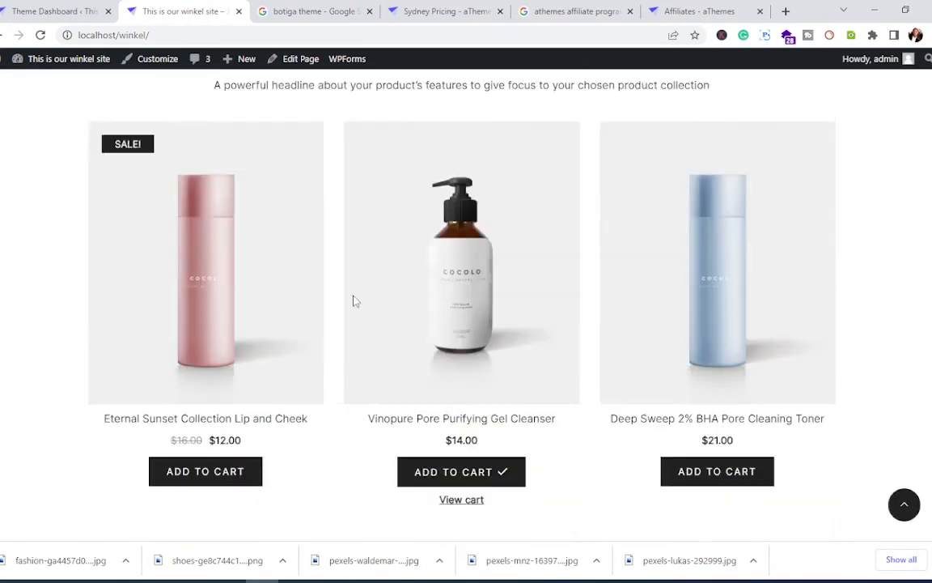
{"action": "scroll", "coordinate": [354, 282], "scroll_direction": "down", "scroll_amount": 3}
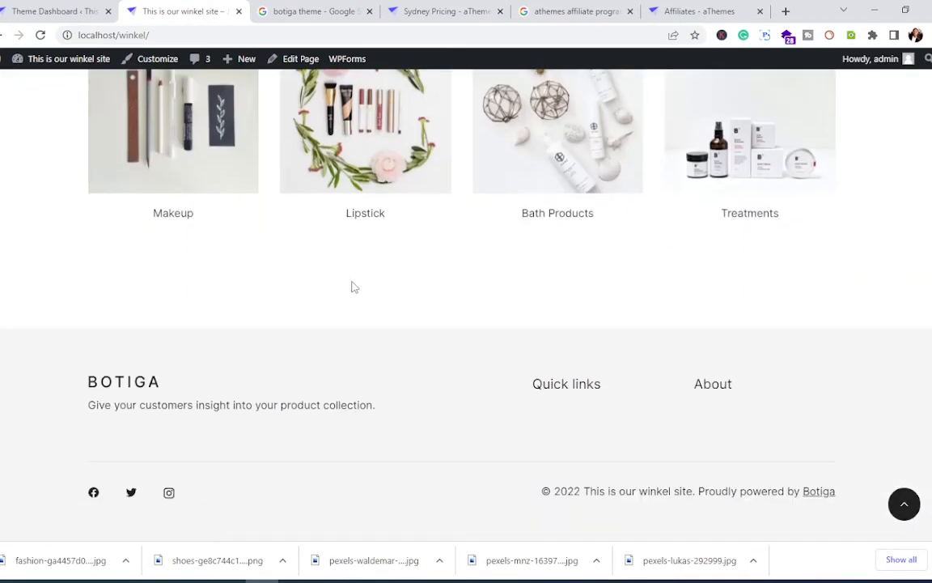
{"action": "scroll", "coordinate": [332, 277], "scroll_direction": "up", "scroll_amount": 8}
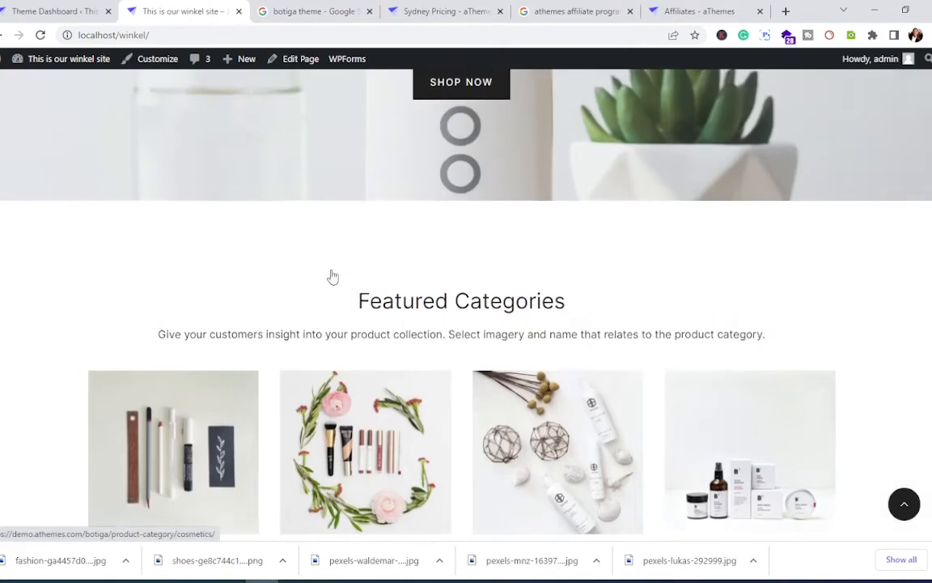
{"action": "scroll", "coordinate": [332, 287], "scroll_direction": "up", "scroll_amount": 10}
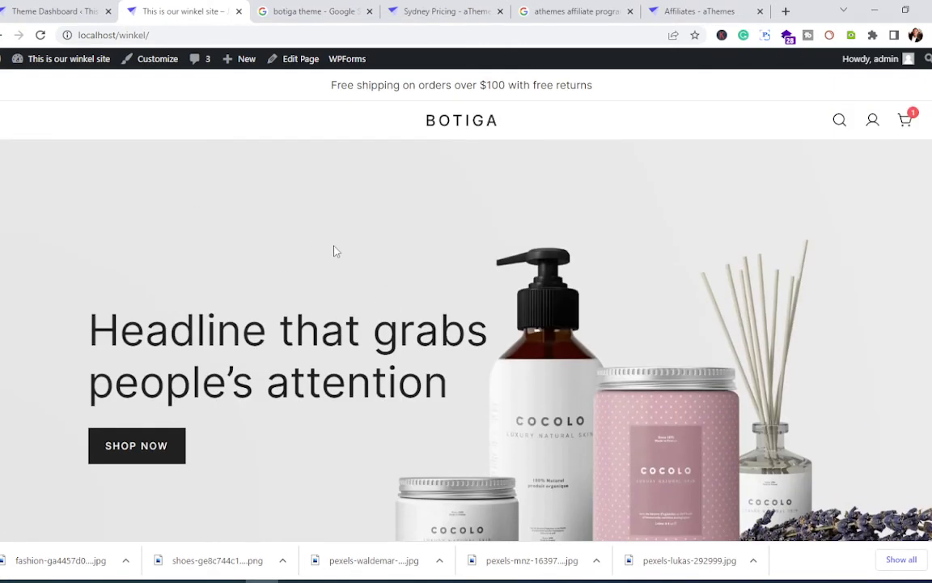
{"action": "scroll", "coordinate": [366, 308], "scroll_direction": "down", "scroll_amount": 3}
{"action": "scroll", "coordinate": [364, 307], "scroll_direction": "up", "scroll_amount": 3}
Step: From the Botiga theme dashboard, open Products > All Products listing the 8 Cosmetics items
{"action": "left_click", "coordinate": [24, 12]}
{"action": "mouse_move", "coordinate": [45, 166]}
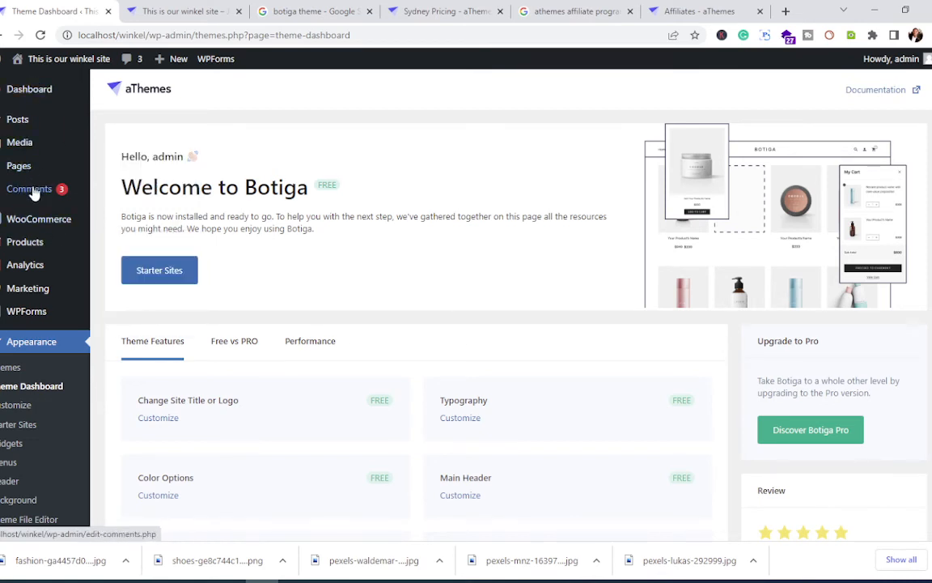
{"action": "mouse_move", "coordinate": [12, 252]}
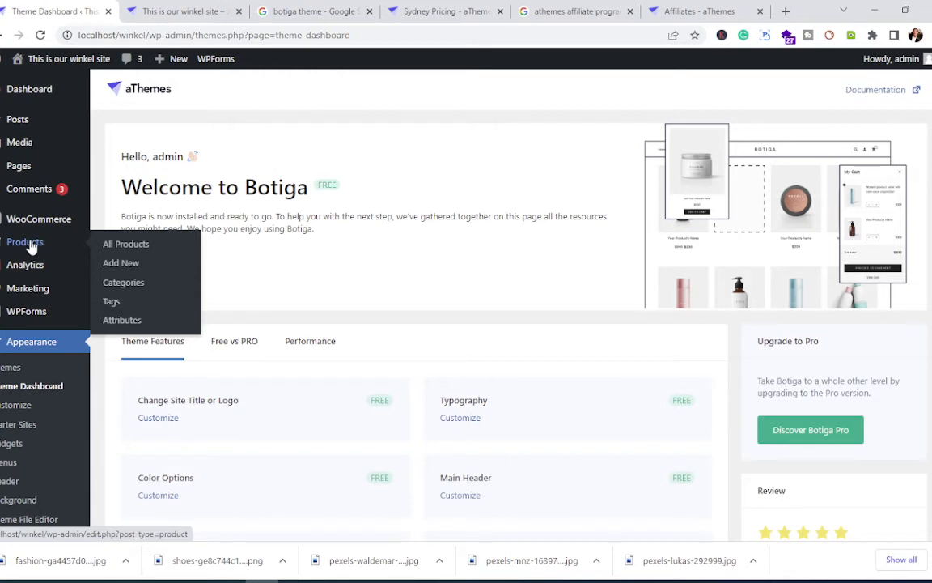
{"action": "left_click", "coordinate": [129, 252]}
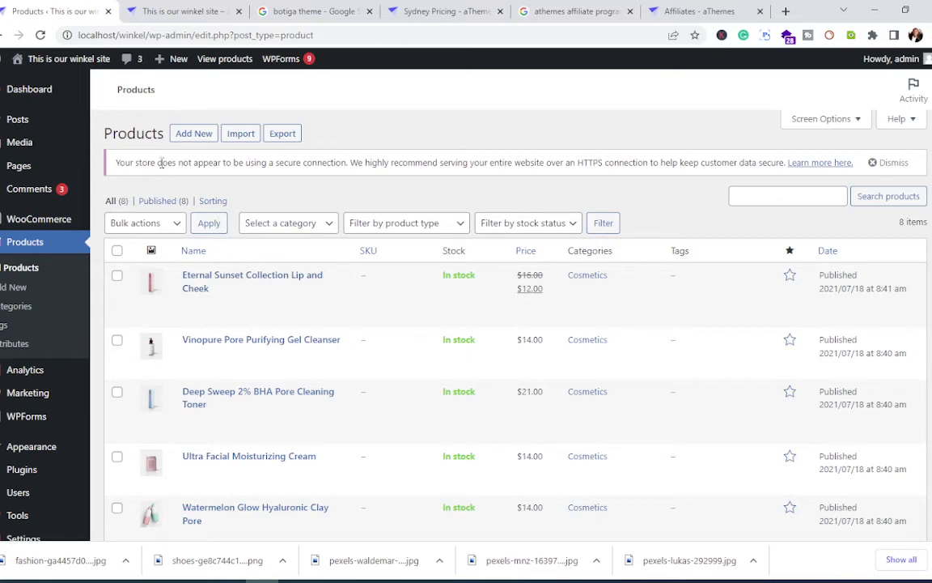
Step: Return to the storefront homepage and scroll to the Featured Categories section
{"action": "left_click", "coordinate": [150, 11]}
{"action": "scroll", "coordinate": [291, 279], "scroll_direction": "down", "scroll_amount": 4}
{"action": "scroll", "coordinate": [298, 274], "scroll_direction": "down", "scroll_amount": 10}
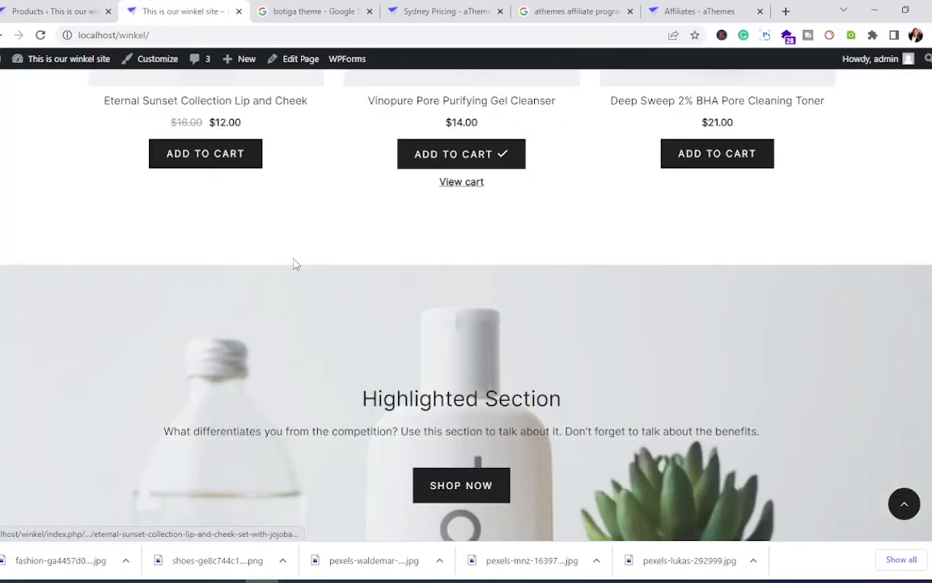
{"action": "scroll", "coordinate": [294, 261], "scroll_direction": "up", "scroll_amount": 4}
{"action": "scroll", "coordinate": [293, 258], "scroll_direction": "down", "scroll_amount": 8}
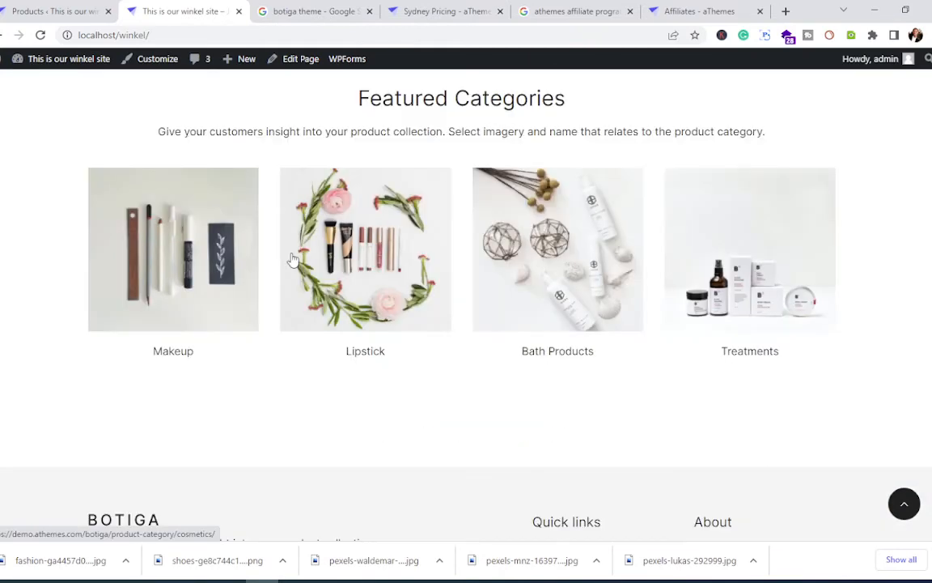
{"action": "scroll", "coordinate": [293, 258], "scroll_direction": "down", "scroll_amount": 2}
{"action": "scroll", "coordinate": [293, 258], "scroll_direction": "up", "scroll_amount": 3}
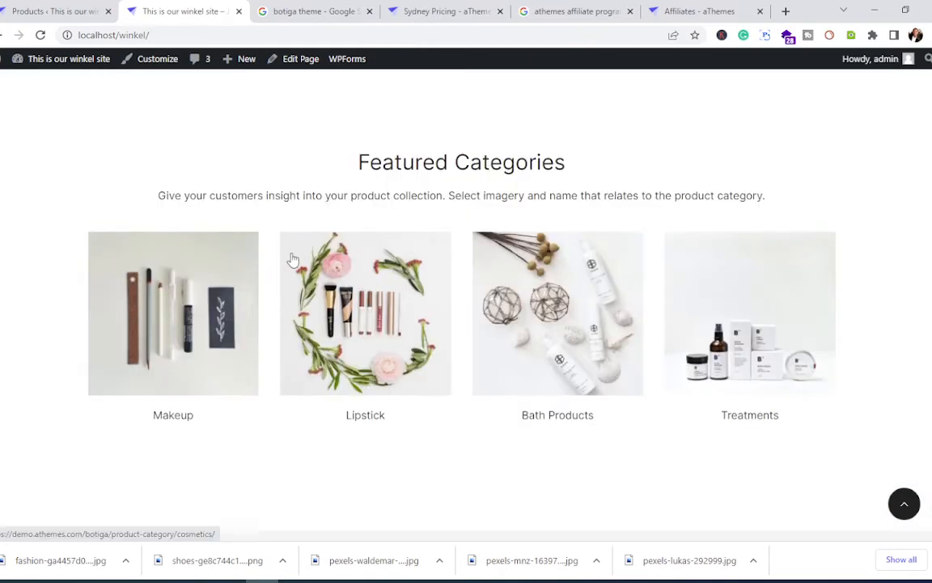
{"action": "scroll", "coordinate": [293, 259], "scroll_direction": "down", "scroll_amount": 2}
{"action": "scroll", "coordinate": [293, 259], "scroll_direction": "up", "scroll_amount": 2}
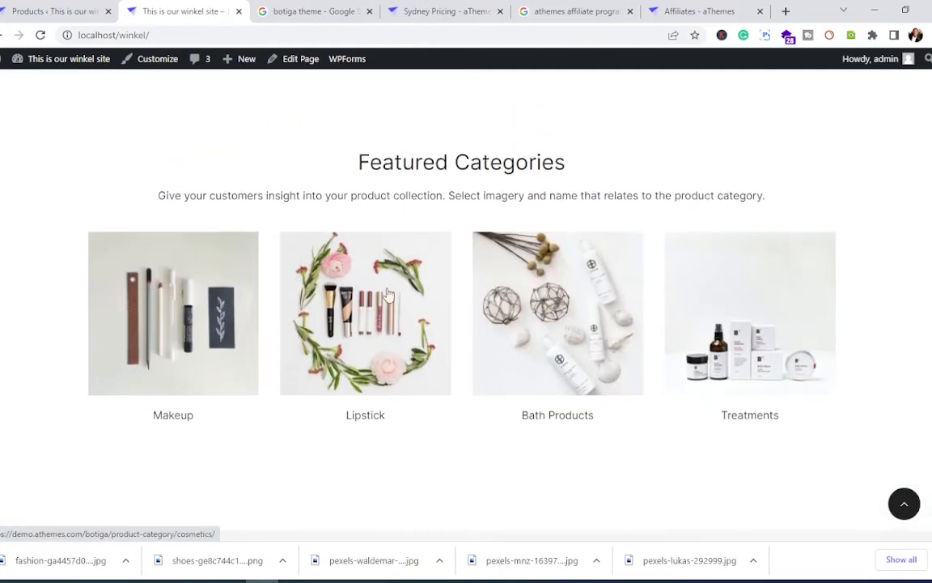
Step: Open the Cosmetics category tile and browse its 8 priced products
{"action": "left_click", "coordinate": [742, 423]}
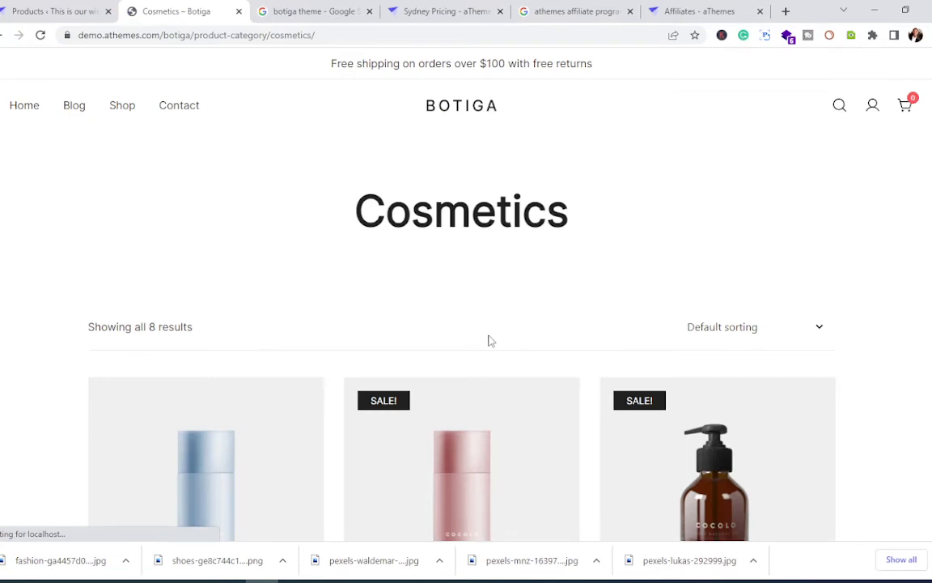
{"action": "scroll", "coordinate": [489, 339], "scroll_direction": "down", "scroll_amount": 3}
{"action": "scroll", "coordinate": [489, 340], "scroll_direction": "down", "scroll_amount": 10}
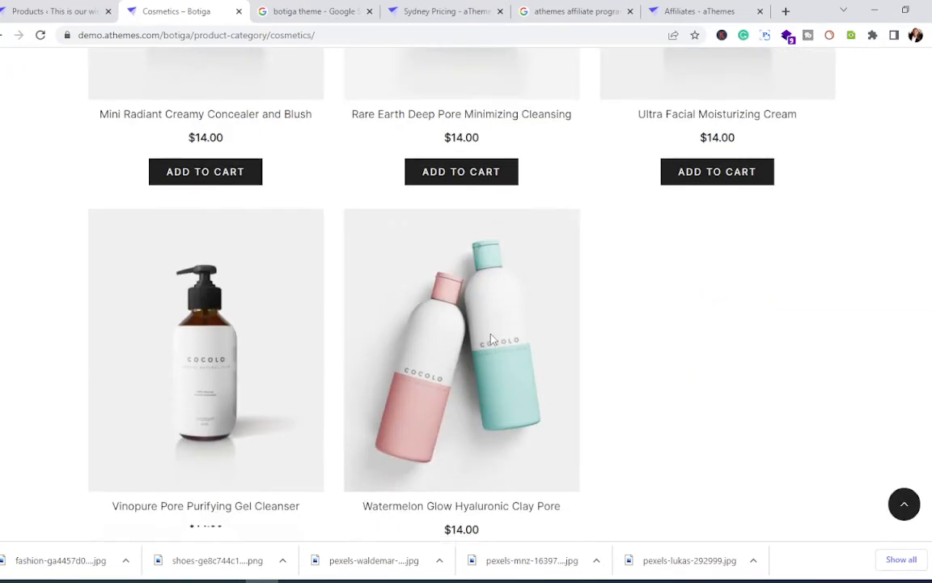
{"action": "scroll", "coordinate": [491, 340], "scroll_direction": "up", "scroll_amount": 10}
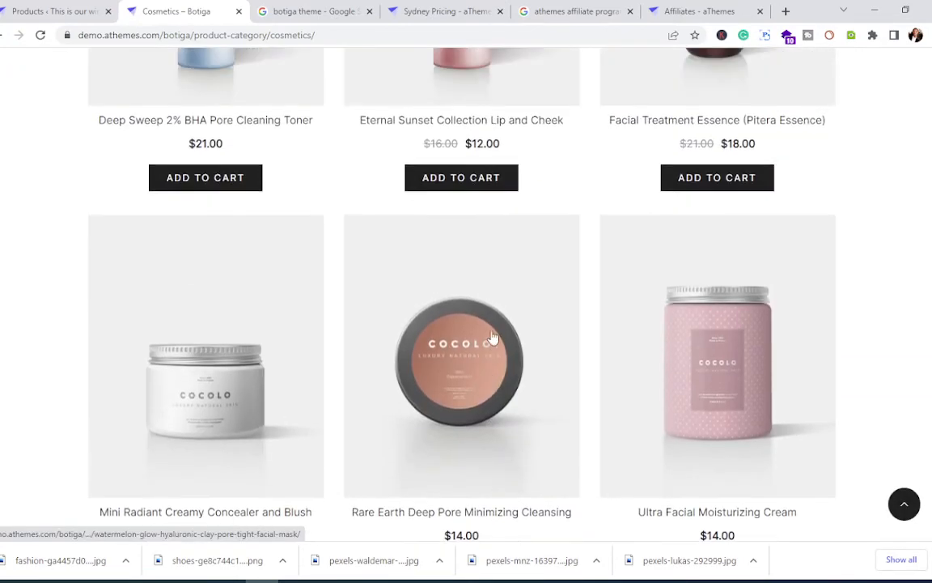
{"action": "scroll", "coordinate": [492, 335], "scroll_direction": "up", "scroll_amount": 3}
{"action": "scroll", "coordinate": [488, 331], "scroll_direction": "down", "scroll_amount": 4}
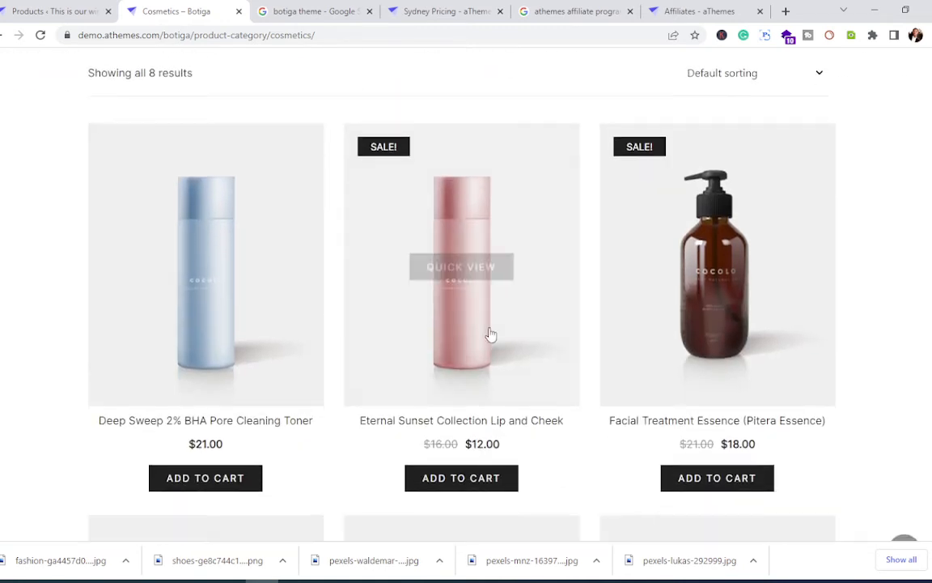
{"action": "scroll", "coordinate": [490, 333], "scroll_direction": "up", "scroll_amount": 3}
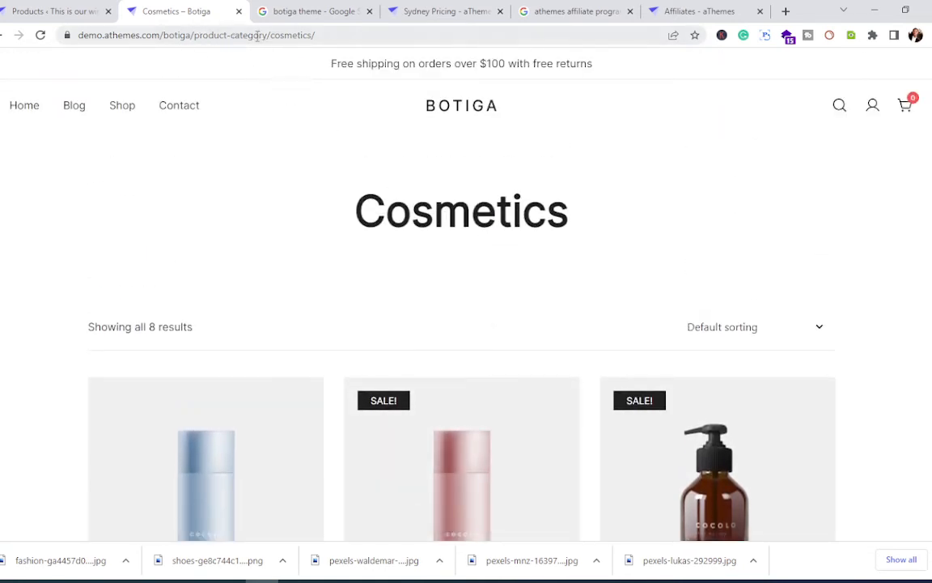
{"action": "scroll", "coordinate": [463, 300], "scroll_direction": "down", "scroll_amount": 3}
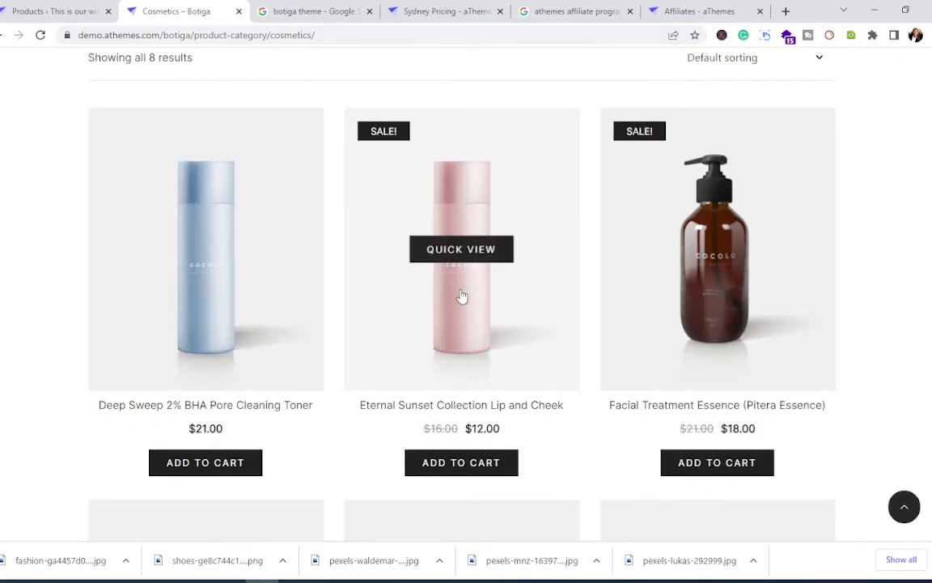
{"action": "scroll", "coordinate": [461, 294], "scroll_direction": "up", "scroll_amount": 3}
Step: Go back to the admin Products list and open Products > Categories
{"action": "left_click", "coordinate": [65, 12]}
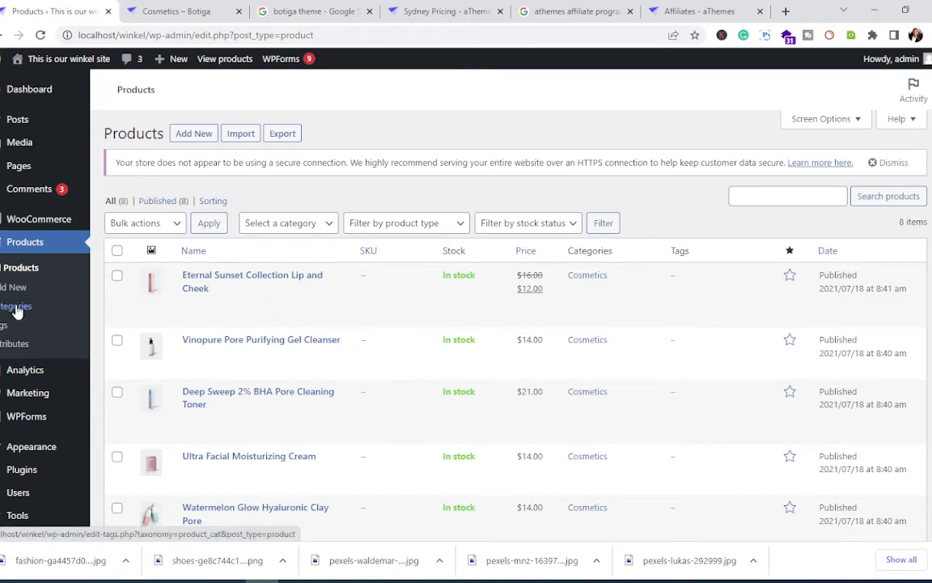
{"action": "left_click", "coordinate": [21, 309]}
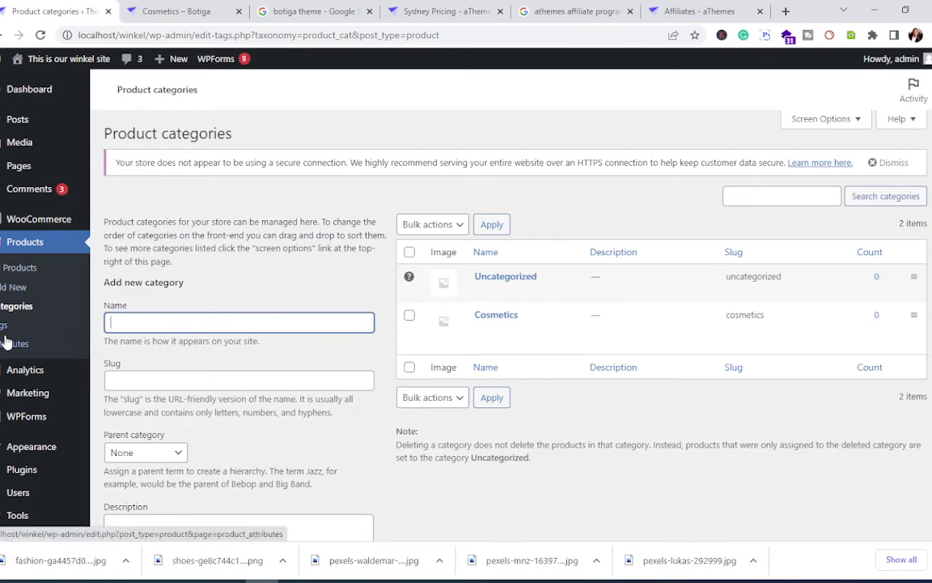
Step: Review the 8 Cosmetics items in All Products, then start adding a new product
{"action": "left_click", "coordinate": [19, 275]}
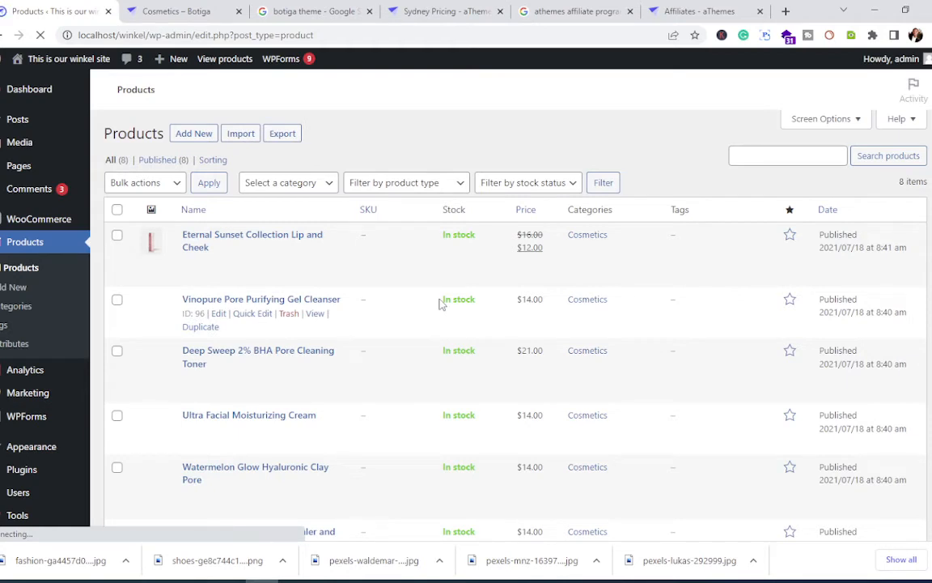
{"action": "scroll", "coordinate": [328, 425], "scroll_direction": "down", "scroll_amount": 3}
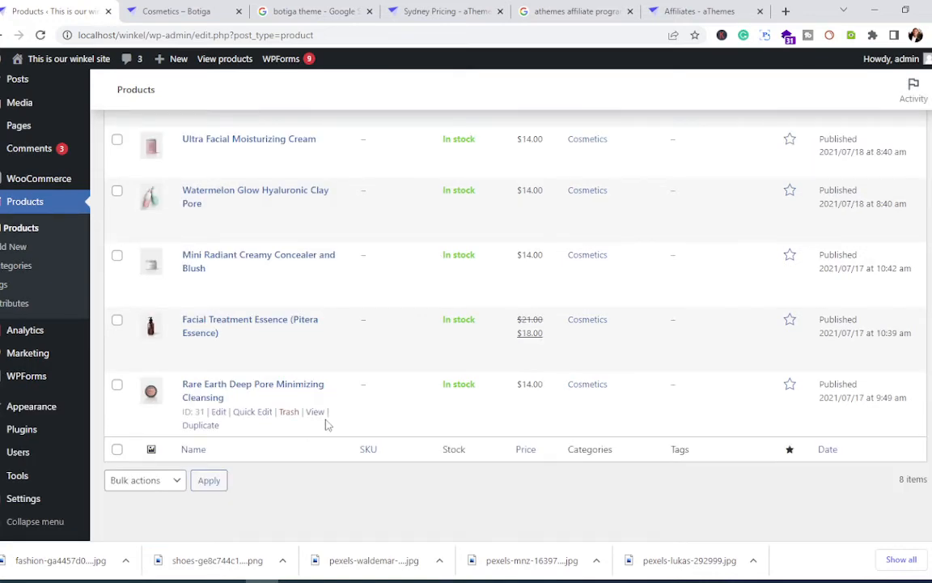
{"action": "scroll", "coordinate": [328, 425], "scroll_direction": "up", "scroll_amount": 4}
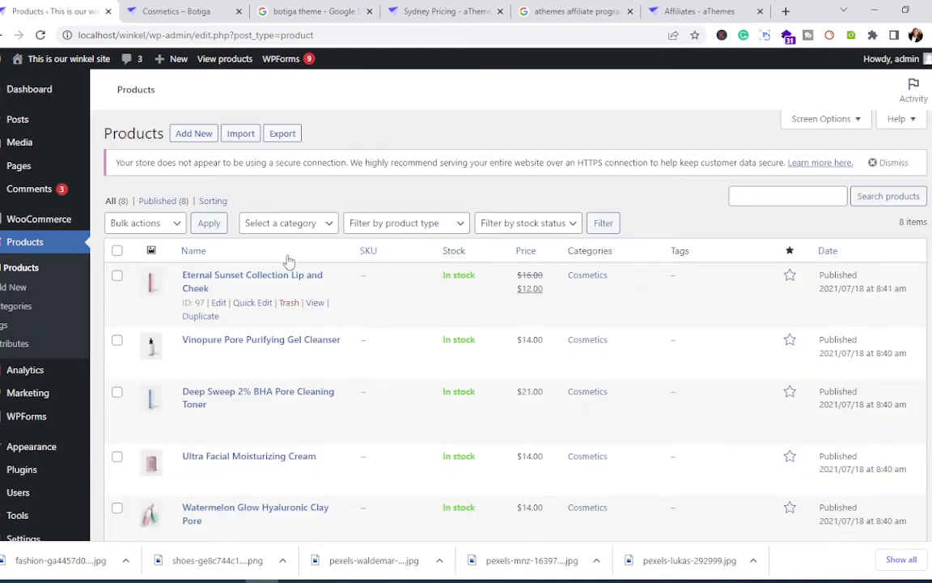
{"action": "left_click", "coordinate": [193, 133]}
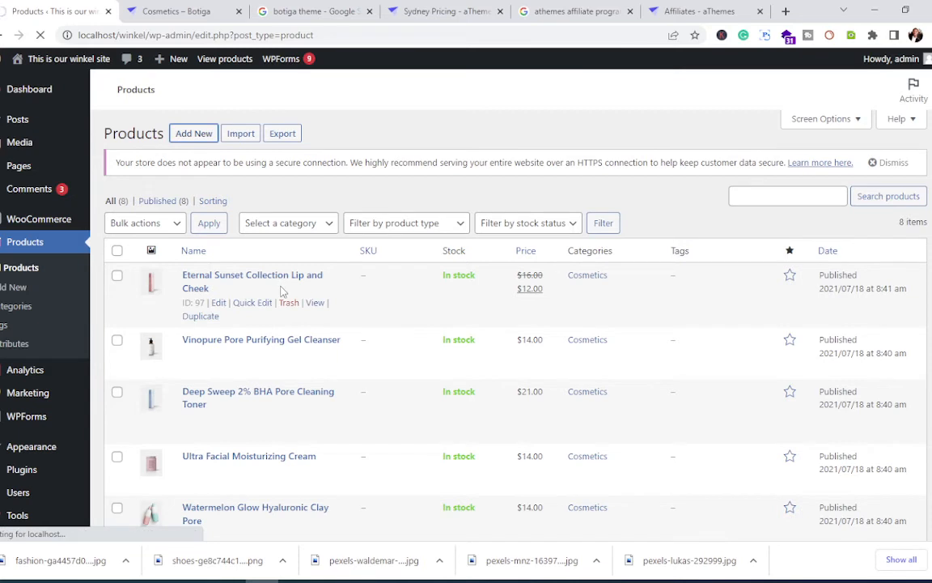
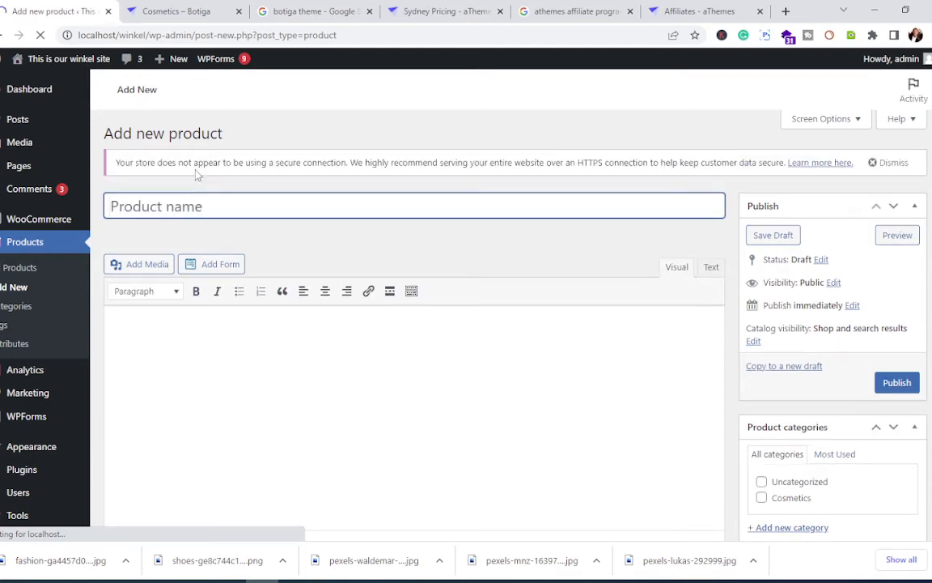
Step: Name the new product 'Shoe for men'
{"action": "type", "text": "S"}
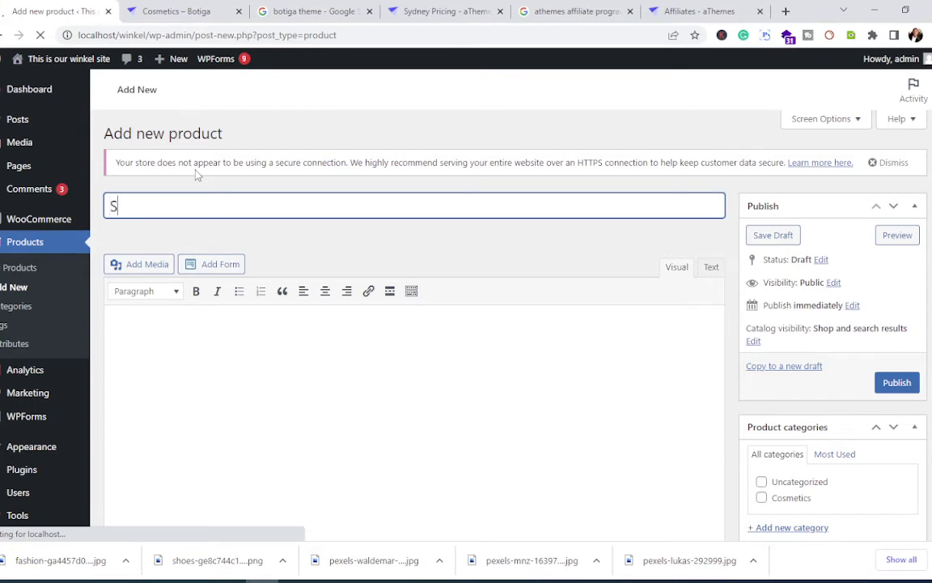
{"action": "type", "text": "hoe"}
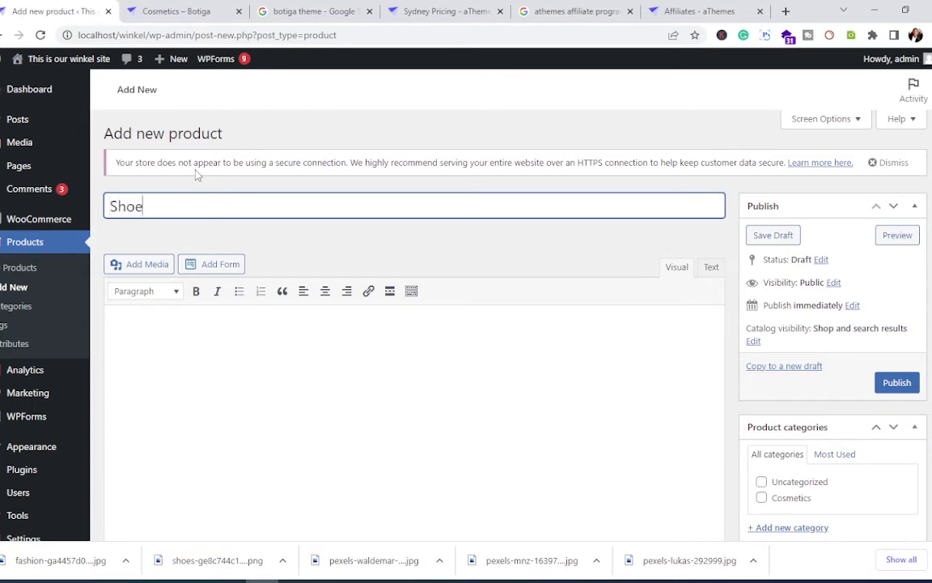
{"action": "type", "text": " for maen"}
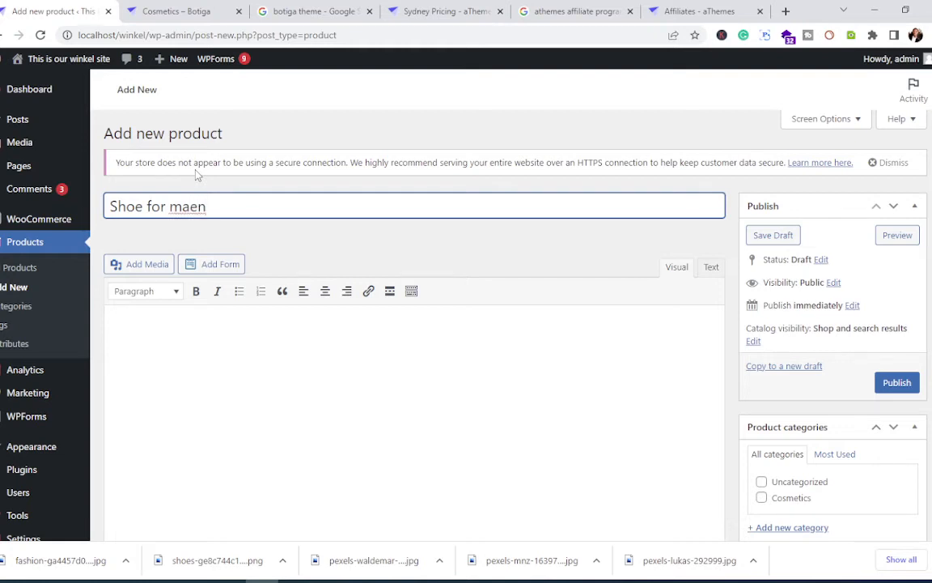
{"action": "key", "text": "BackSpace"}
{"action": "key", "text": "BackSpace"}
{"action": "key", "text": "BackSpace"}
{"action": "type", "text": "en"}
Step: Write the description 'these are the shoes for men that gives any man a confidence in the chosen apparel'
{"action": "scroll", "coordinate": [250, 391], "scroll_direction": "down", "scroll_amount": 3}
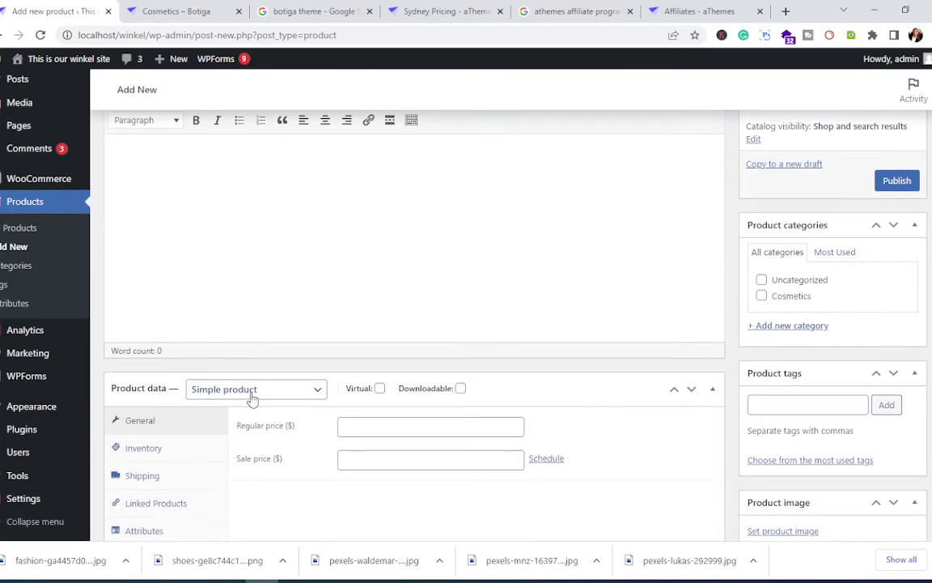
{"action": "scroll", "coordinate": [252, 387], "scroll_direction": "up", "scroll_amount": 1}
{"action": "scroll", "coordinate": [254, 381], "scroll_direction": "up", "scroll_amount": 1}
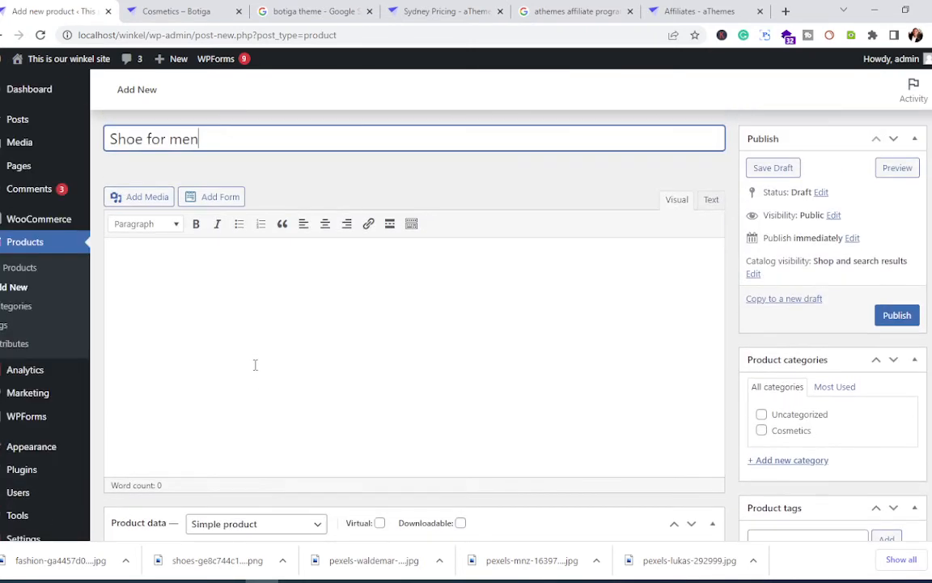
{"action": "left_click", "coordinate": [197, 274]}
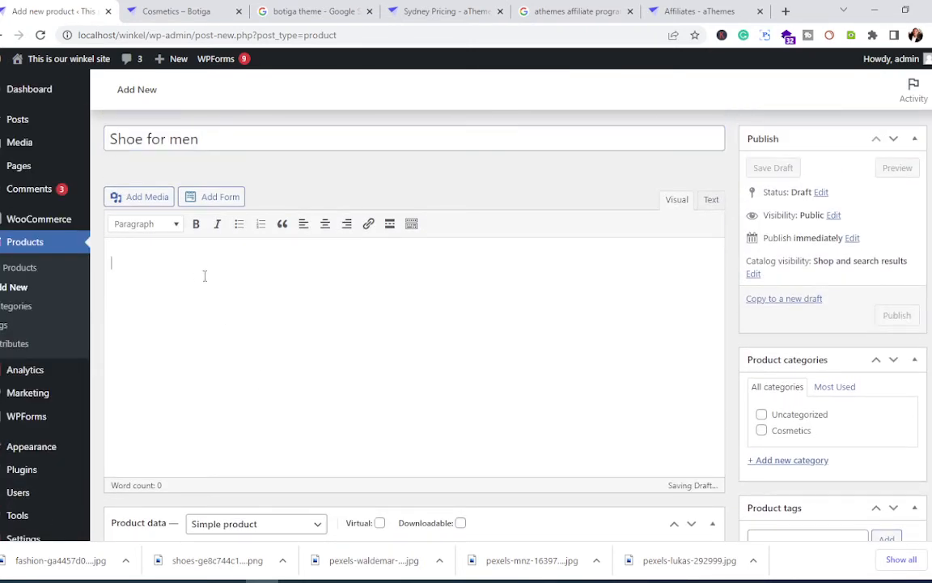
{"action": "type", "text": "these are the sh"}
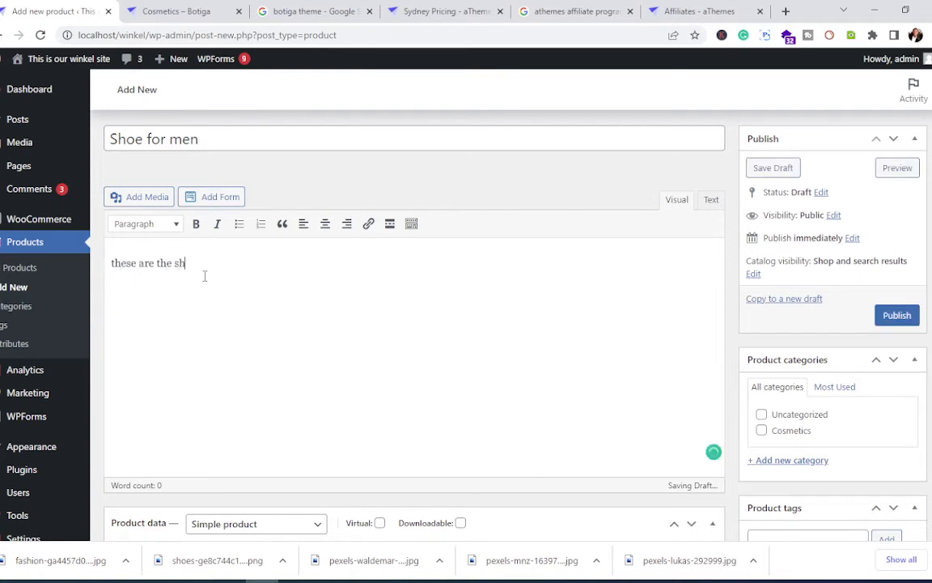
{"action": "type", "text": "oes for men that gices"}
{"action": "key", "text": "BackSpace"}
{"action": "key", "text": "BackSpace"}
{"action": "key", "text": "BackSpace"}
{"action": "key", "text": "BackSpace"}
{"action": "type", "text": "ves any man a "}
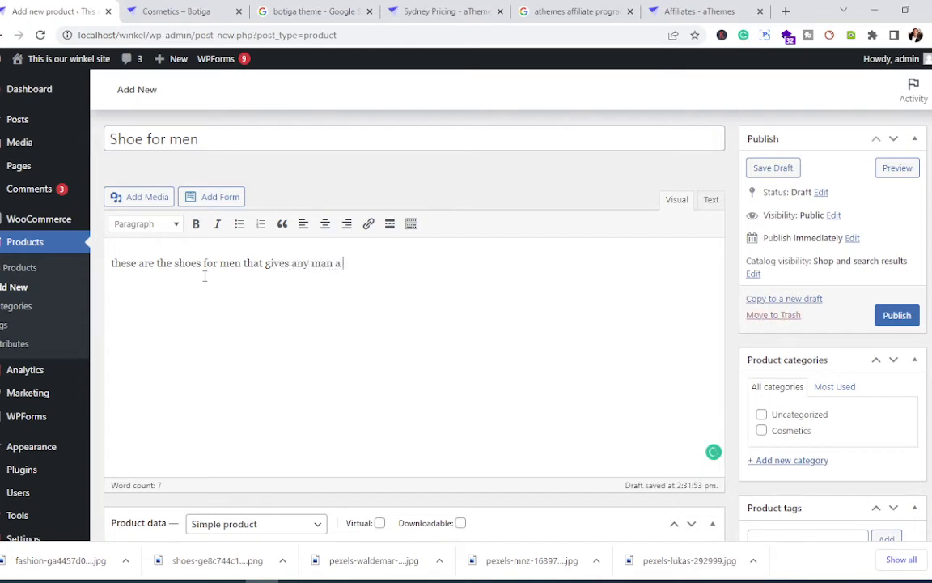
{"action": "type", "text": "confi"}
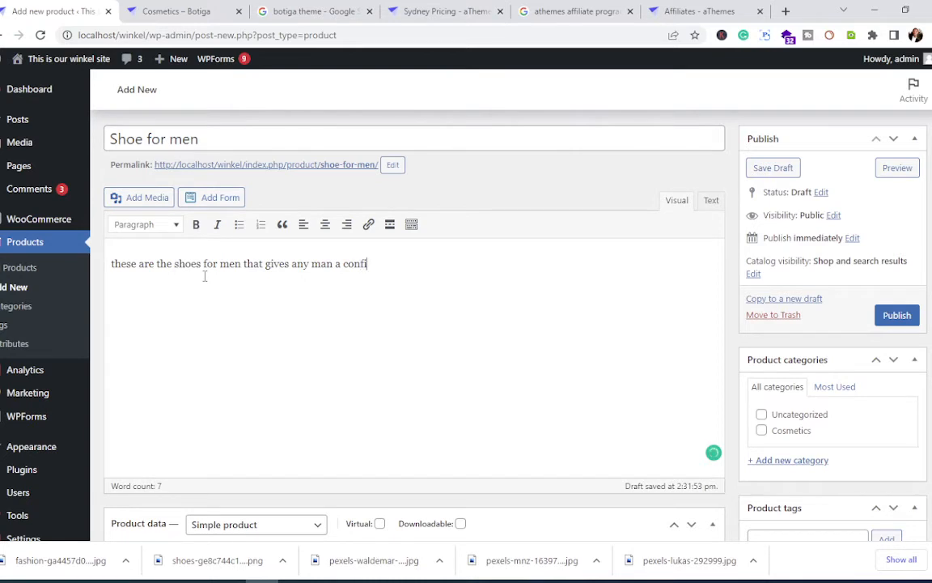
{"action": "type", "text": "dence in the "}
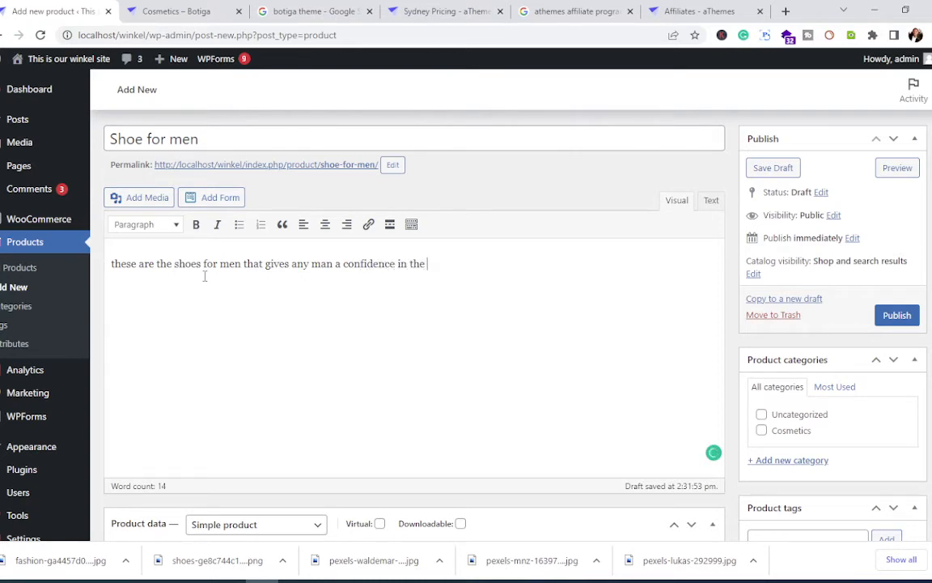
{"action": "type", "text": "chosen apparel"}
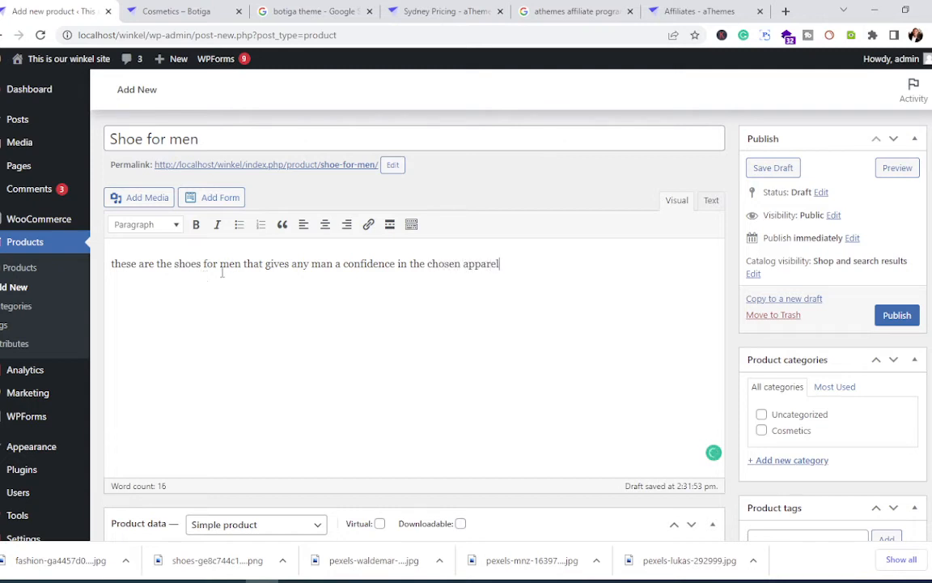
Step: Keep the product type set to Simple product in Product data
{"action": "scroll", "coordinate": [263, 348], "scroll_direction": "down", "scroll_amount": 1}
{"action": "scroll", "coordinate": [263, 347], "scroll_direction": "down", "scroll_amount": 3}
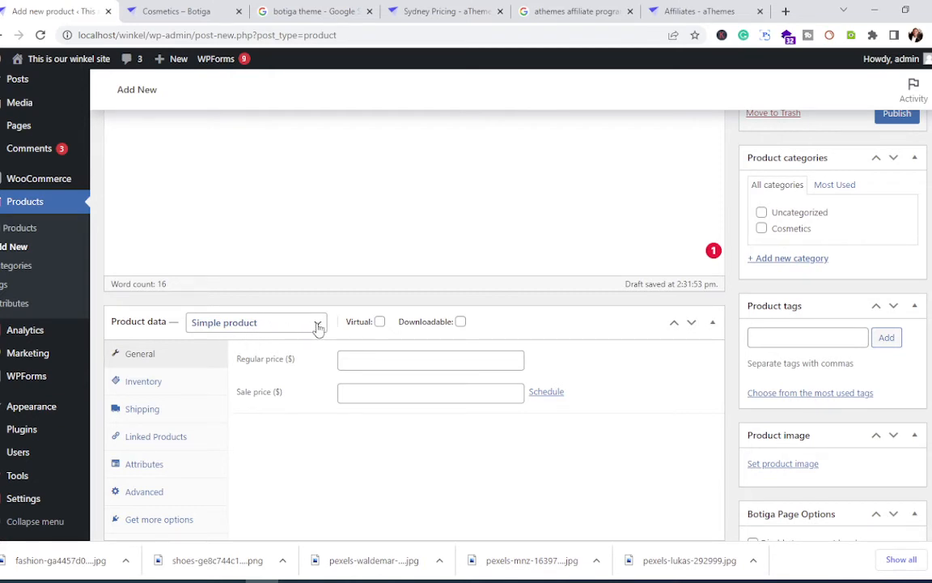
{"action": "left_click", "coordinate": [318, 326]}
{"action": "left_click", "coordinate": [318, 326]}
{"action": "left_click", "coordinate": [318, 326]}
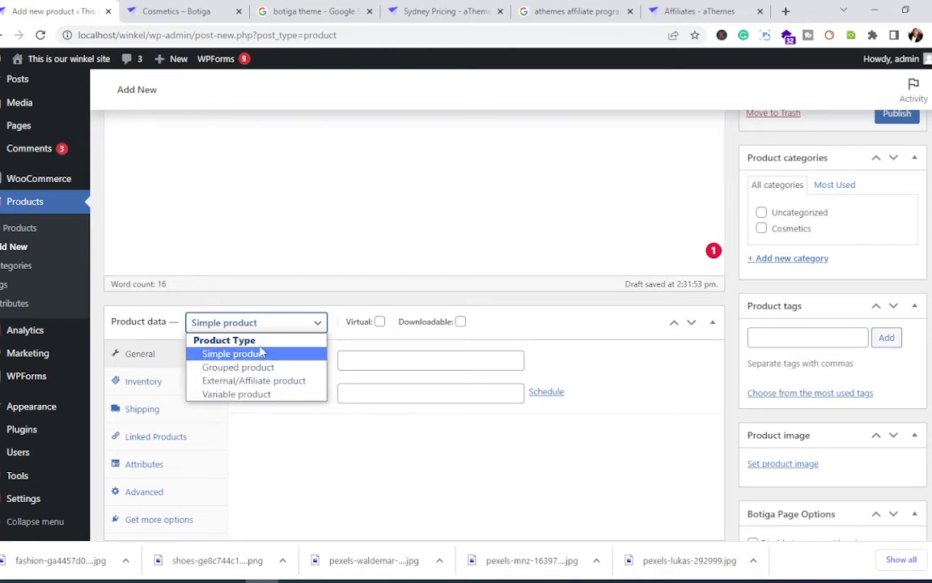
{"action": "left_click", "coordinate": [261, 353]}
{"action": "scroll", "coordinate": [293, 390], "scroll_direction": "down", "scroll_amount": 3}
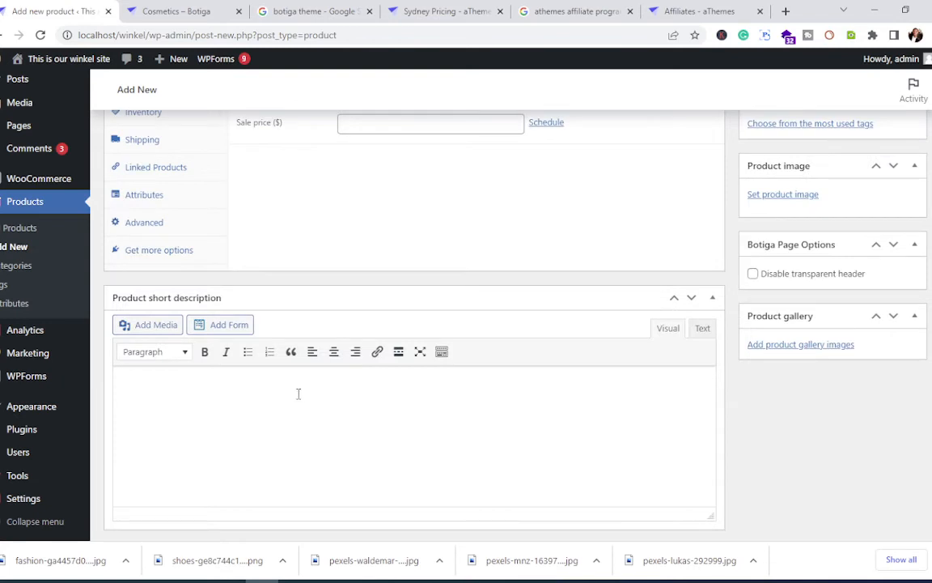
{"action": "scroll", "coordinate": [298, 394], "scroll_direction": "up", "scroll_amount": 3}
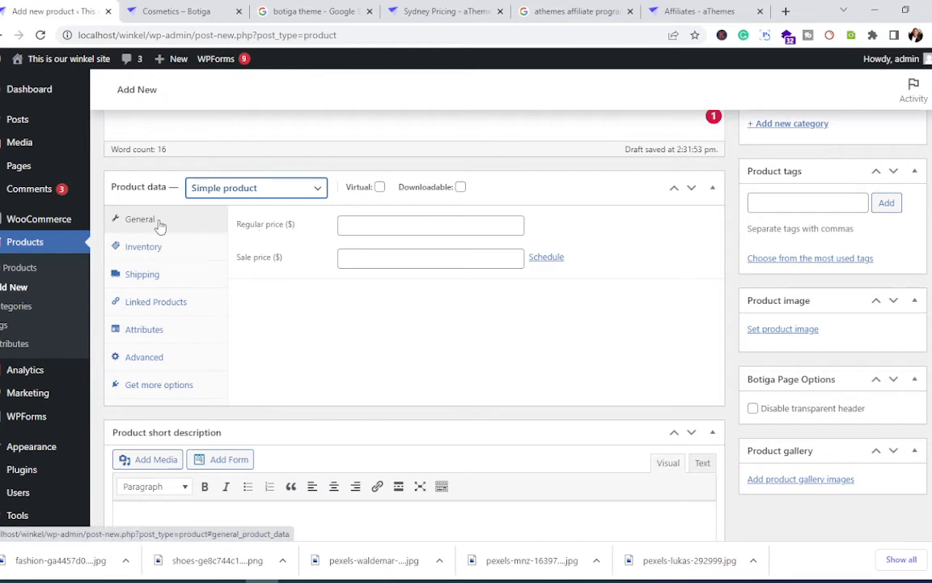
Step: Enter a regular price of 120 and a sale price of 100
{"action": "left_click", "coordinate": [382, 227]}
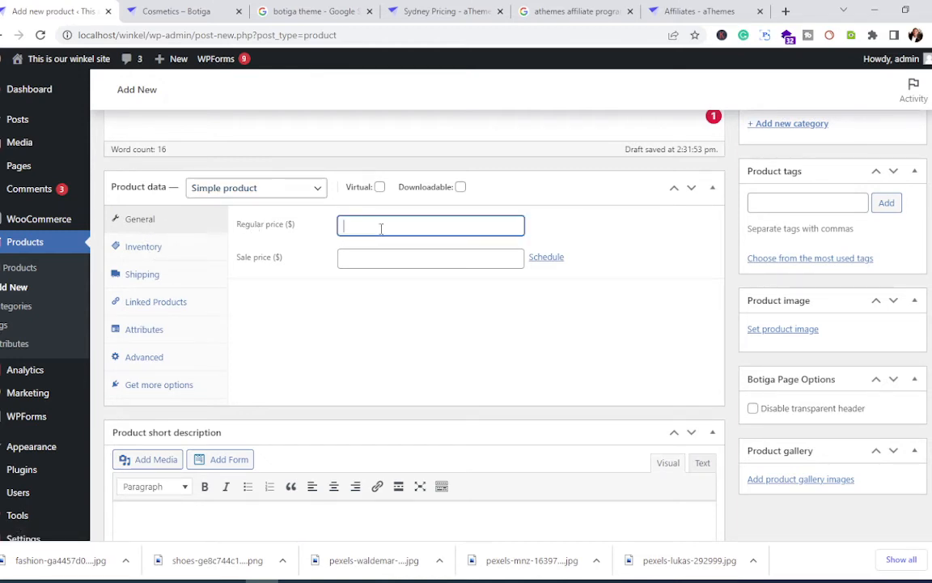
{"action": "type", "text": "120"}
{"action": "left_click", "coordinate": [378, 261]}
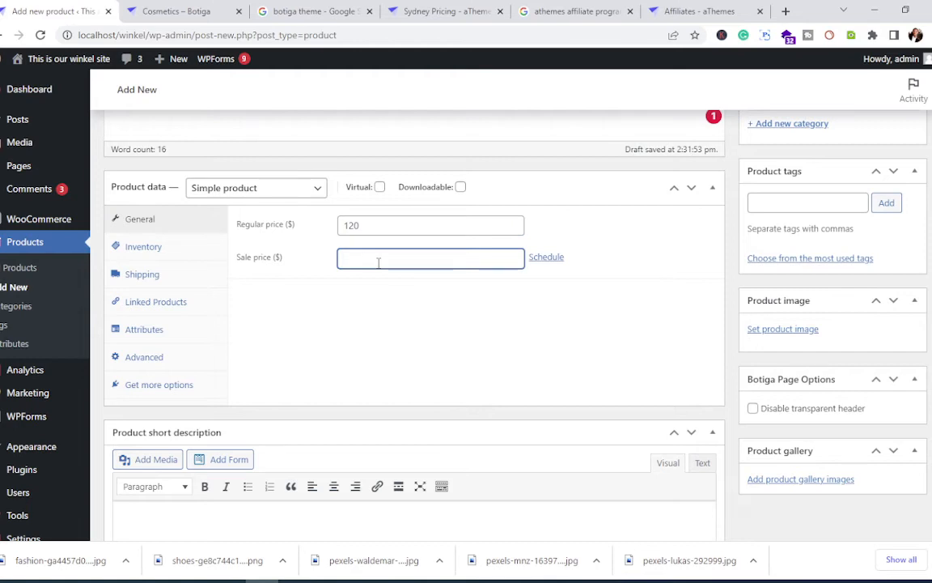
{"action": "type", "text": "100"}
{"action": "scroll", "coordinate": [378, 269], "scroll_direction": "down", "scroll_amount": 2}
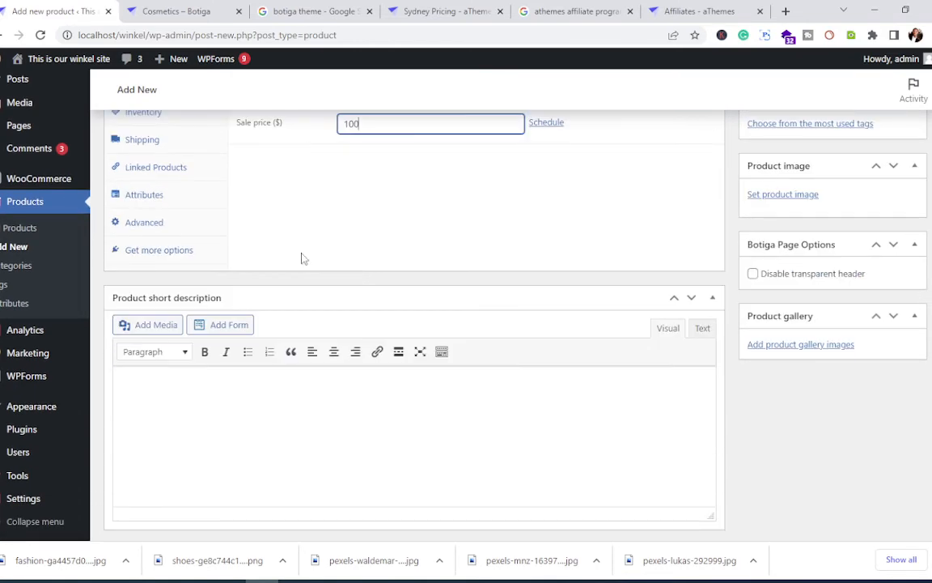
{"action": "scroll", "coordinate": [267, 251], "scroll_direction": "up", "scroll_amount": 2}
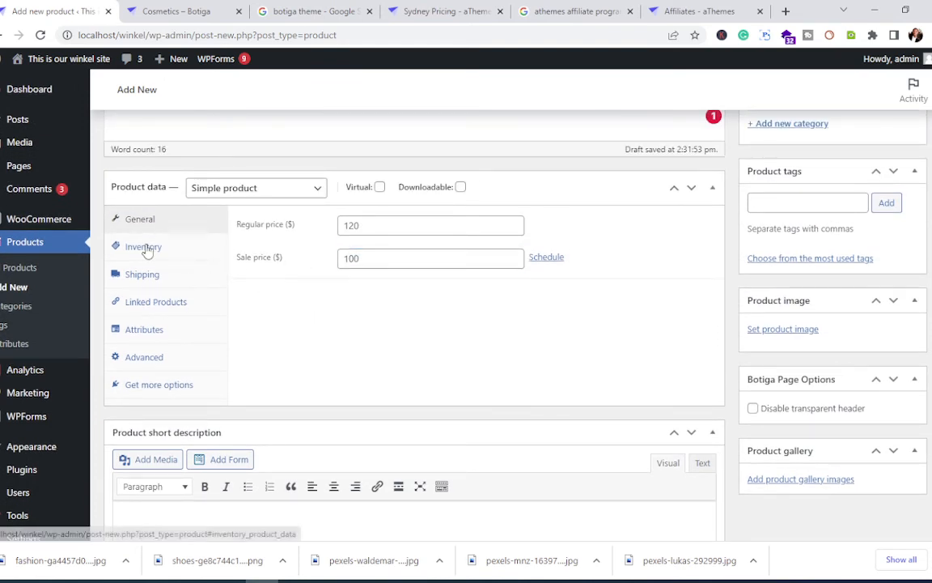
Step: On the Inventory tab, enter the SKU SKU135
{"action": "left_click", "coordinate": [172, 248]}
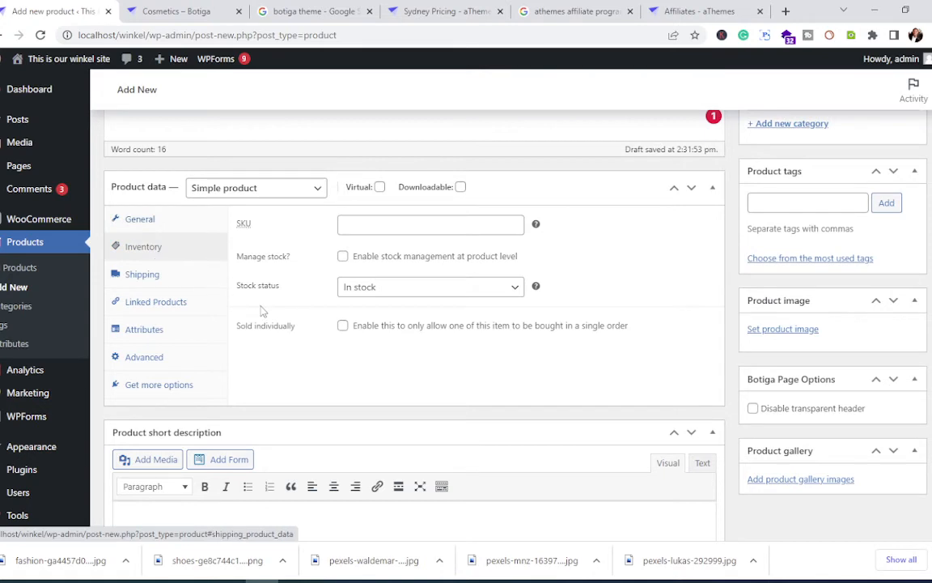
{"action": "left_click", "coordinate": [369, 223]}
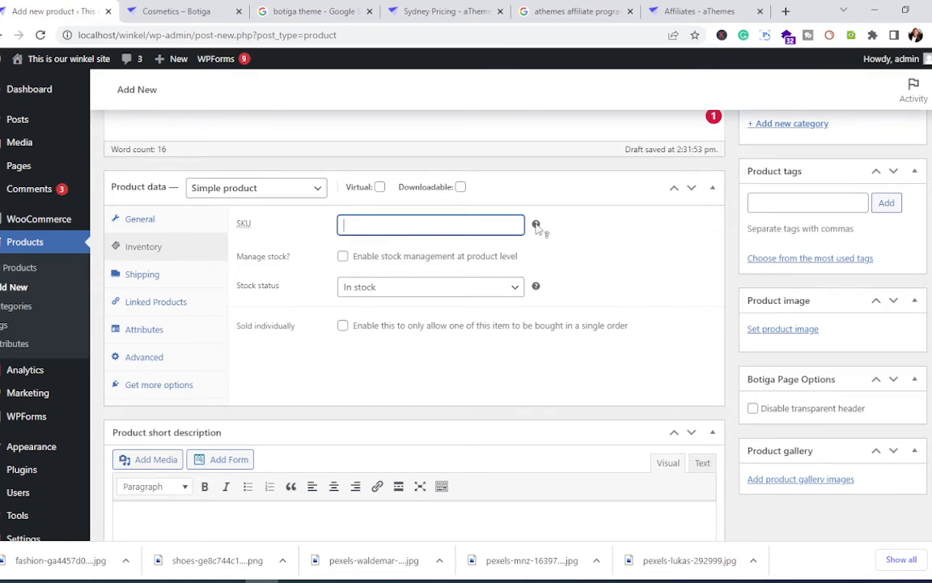
{"action": "mouse_move", "coordinate": [537, 227]}
{"action": "type", "text": "KU135"}
Step: Turn on Manage stock and set the stock quantity to 10
{"action": "left_click", "coordinate": [342, 257]}
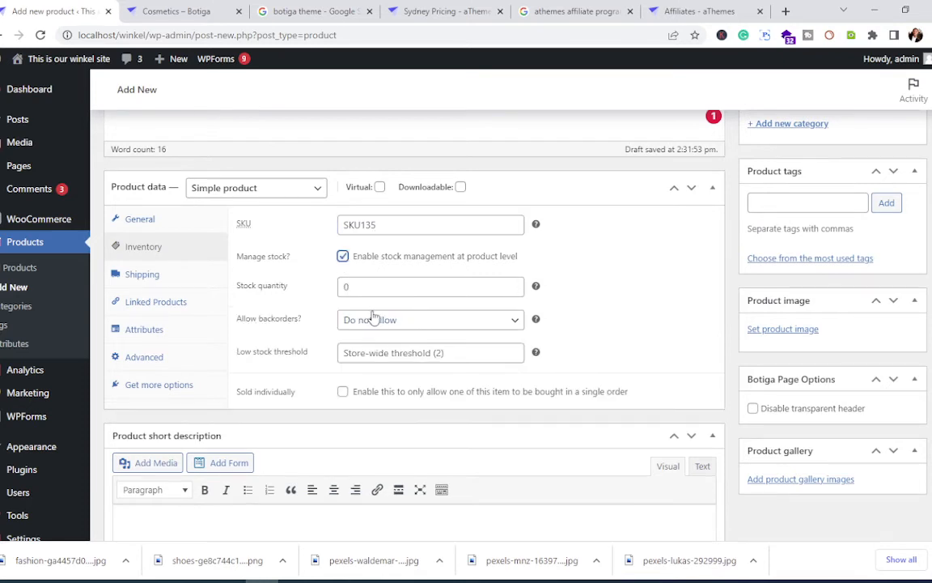
{"action": "left_click", "coordinate": [516, 285]}
{"action": "left_click", "coordinate": [517, 285]}
{"action": "left_click", "coordinate": [516, 285]}
{"action": "left_click", "coordinate": [517, 285]}
{"action": "left_click", "coordinate": [517, 285]}
{"action": "left_click", "coordinate": [516, 285]}
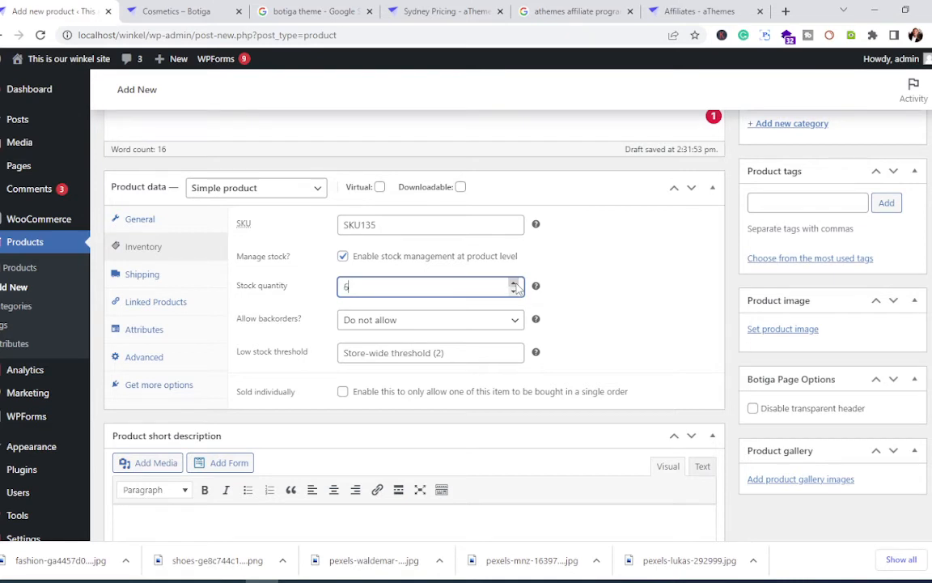
{"action": "left_click", "coordinate": [514, 284]}
{"action": "left_click", "coordinate": [514, 285]}
{"action": "scroll", "coordinate": [445, 360], "scroll_direction": "down", "scroll_amount": 1}
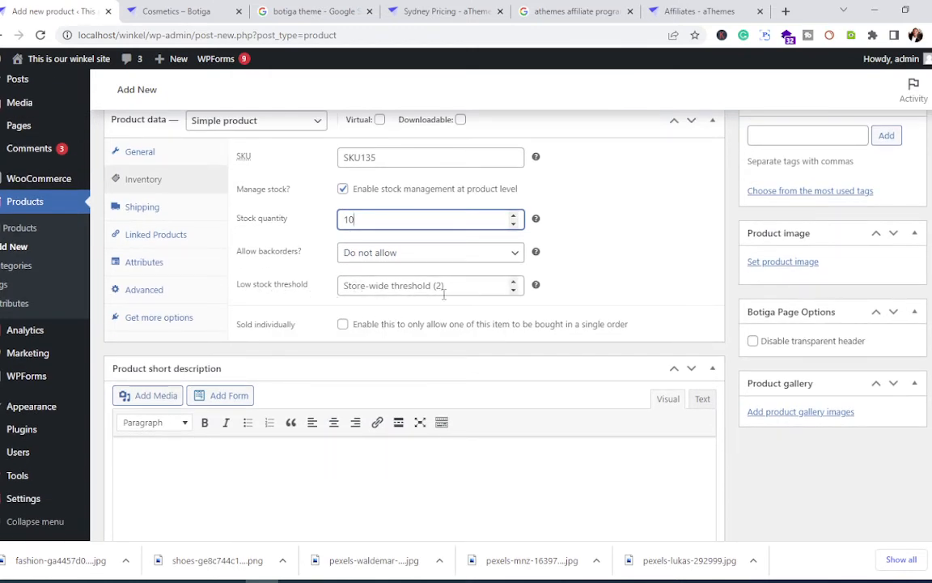
Step: Set the low stock threshold to 2 and tick Sold individually
{"action": "left_click", "coordinate": [512, 283]}
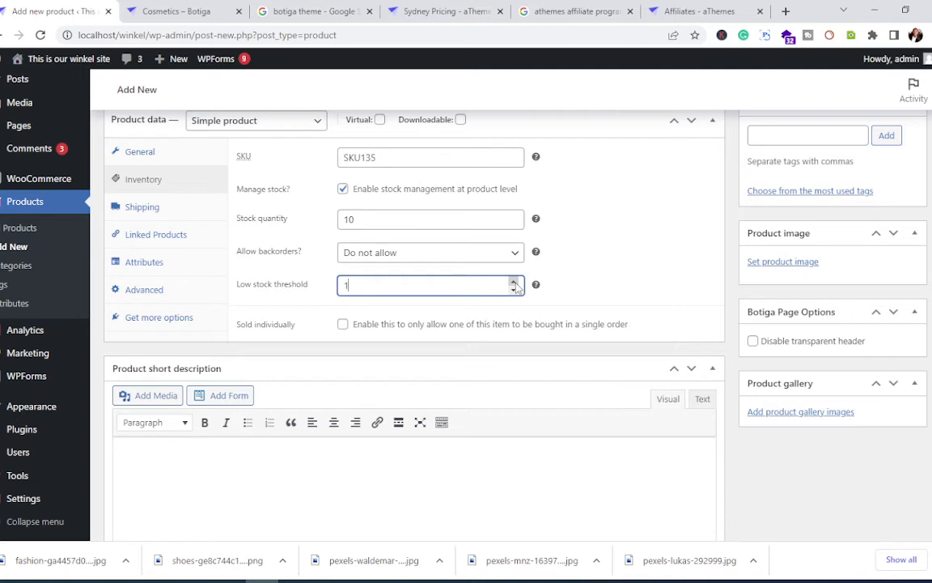
{"action": "left_click", "coordinate": [558, 339]}
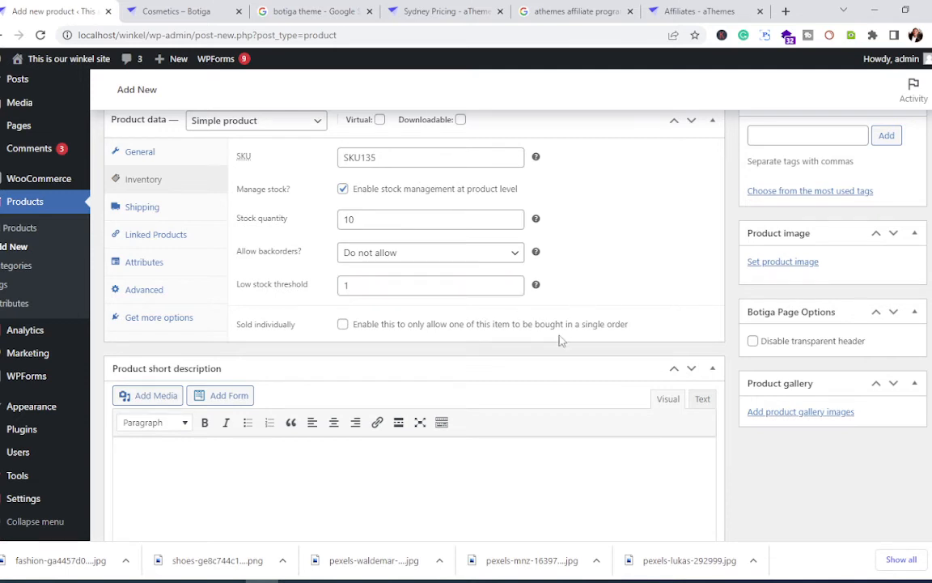
{"action": "left_click", "coordinate": [513, 282]}
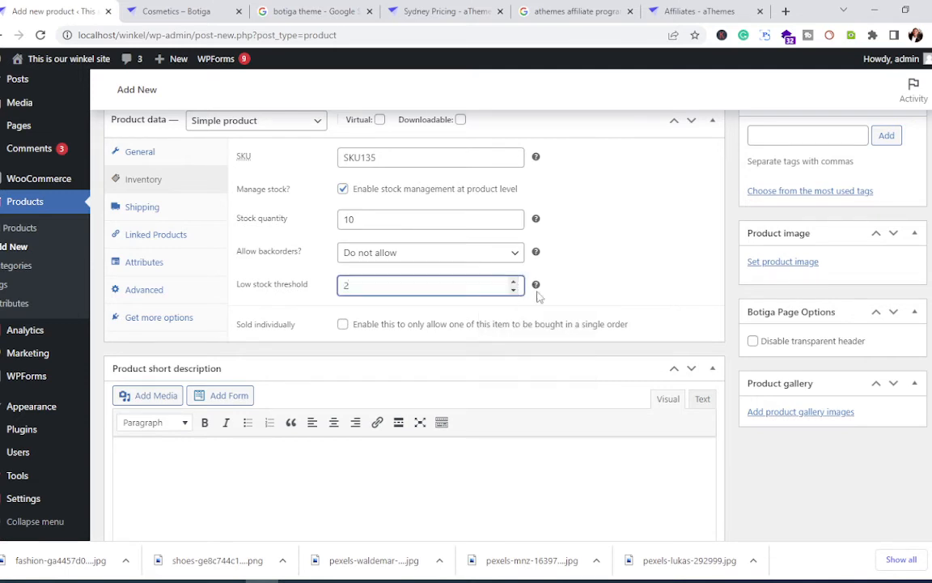
{"action": "mouse_move", "coordinate": [537, 286]}
{"action": "scroll", "coordinate": [348, 324], "scroll_direction": "down", "scroll_amount": 1}
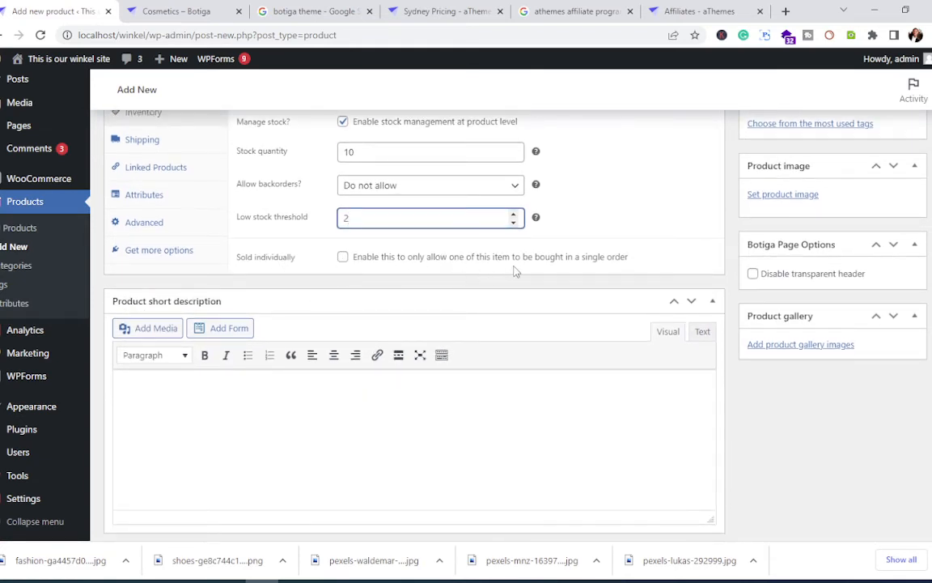
{"action": "left_click", "coordinate": [343, 257]}
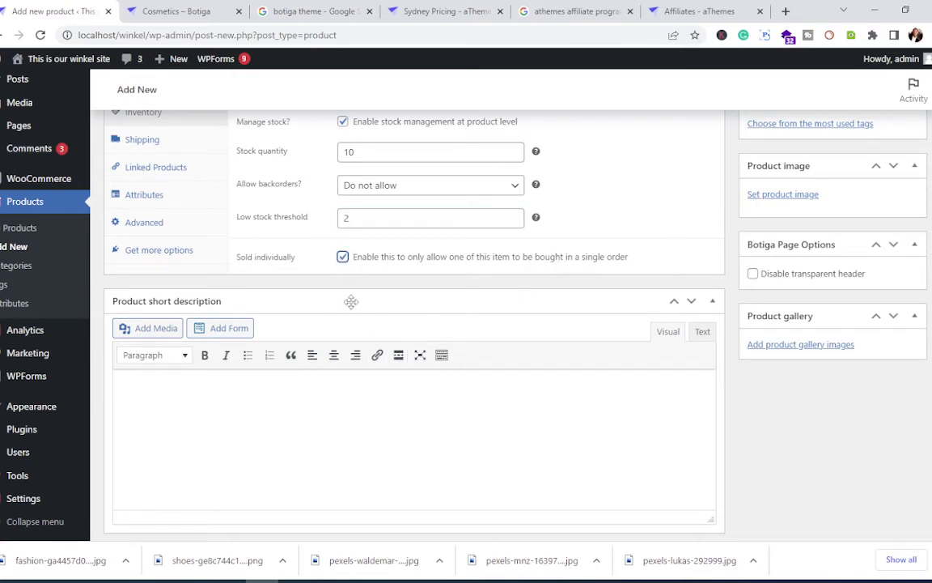
{"action": "scroll", "coordinate": [351, 302], "scroll_direction": "up", "scroll_amount": 2}
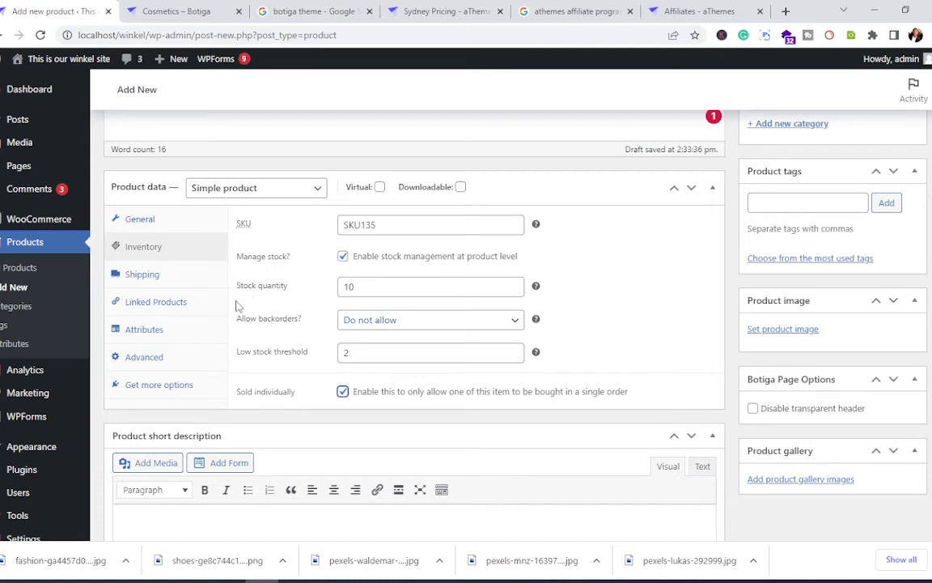
Step: Enter shipping weight 5 kg and dimensions 15 × 7 × 4 cm
{"action": "left_click", "coordinate": [150, 274]}
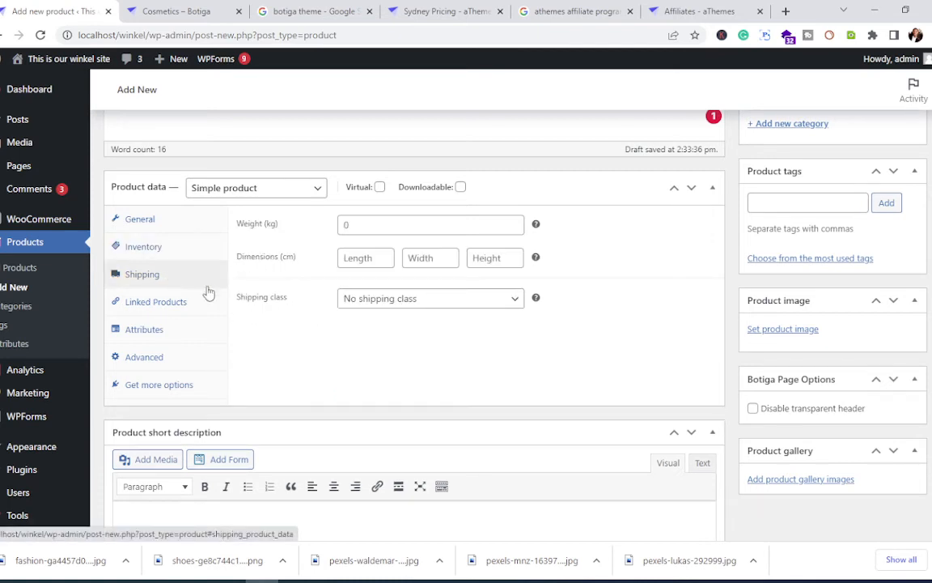
{"action": "left_click", "coordinate": [354, 227]}
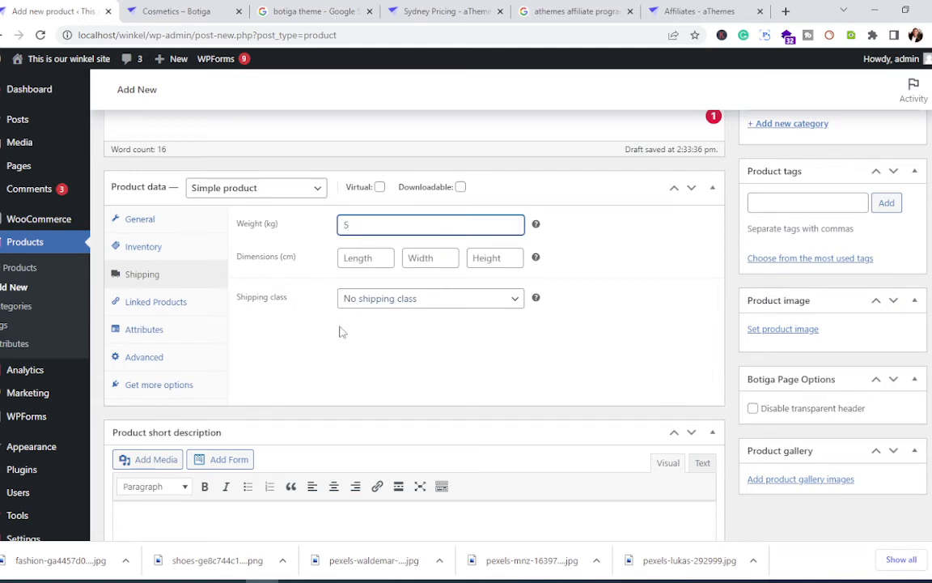
{"action": "left_click", "coordinate": [385, 341]}
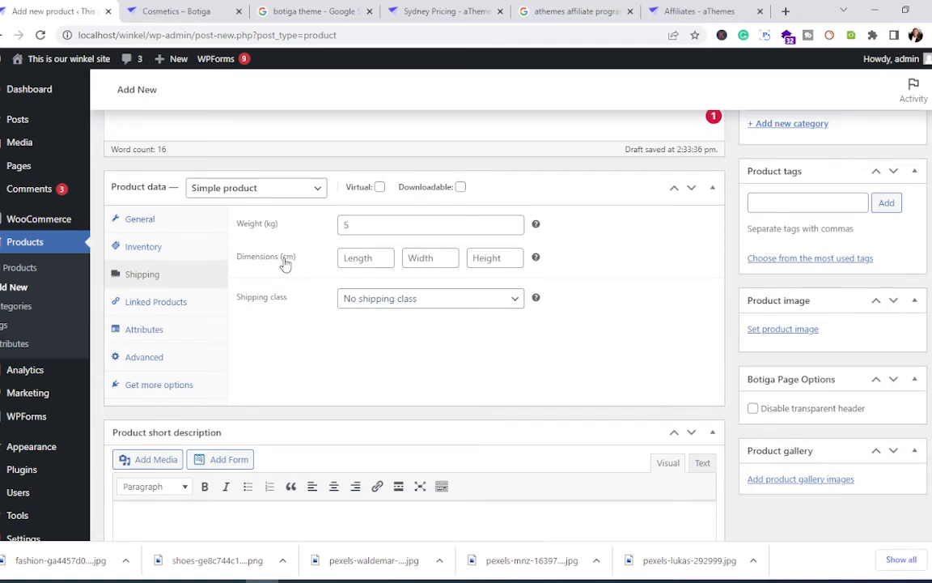
{"action": "left_click", "coordinate": [363, 258]}
{"action": "type", "text": "20"}
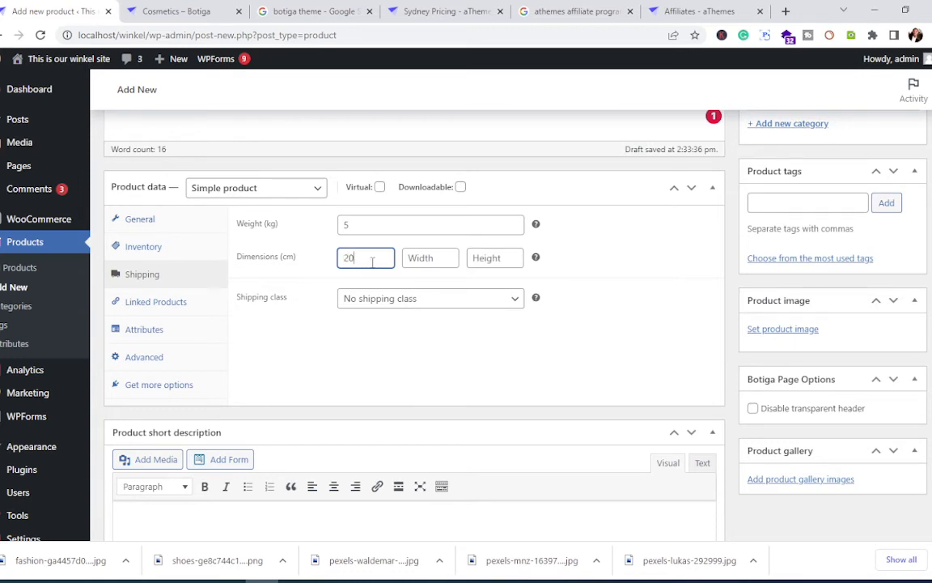
{"action": "key", "text": "BackSpace"}
{"action": "key", "text": "BackSpace"}
{"action": "type", "text": "15"}
{"action": "left_click", "coordinate": [424, 257]}
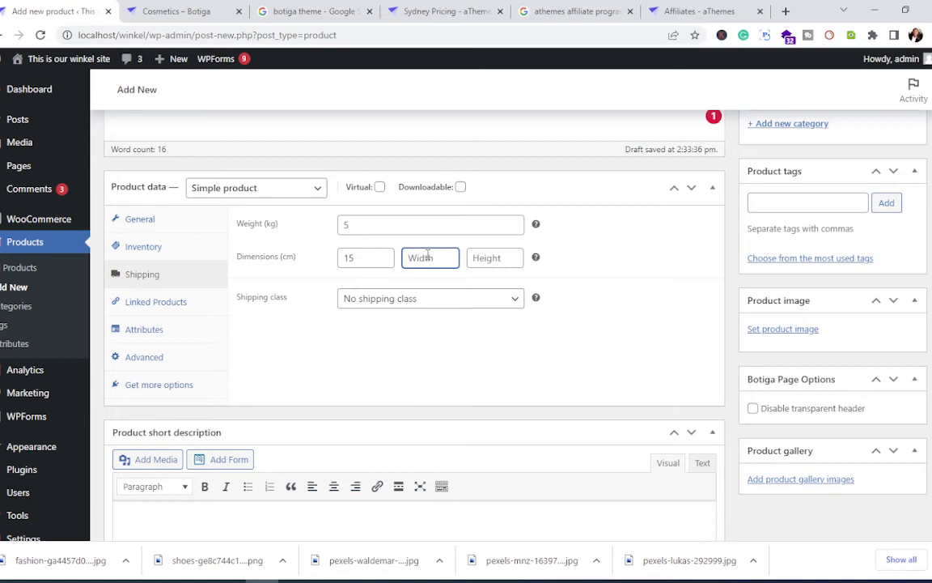
{"action": "type", "text": "7"}
{"action": "left_click", "coordinate": [478, 260]}
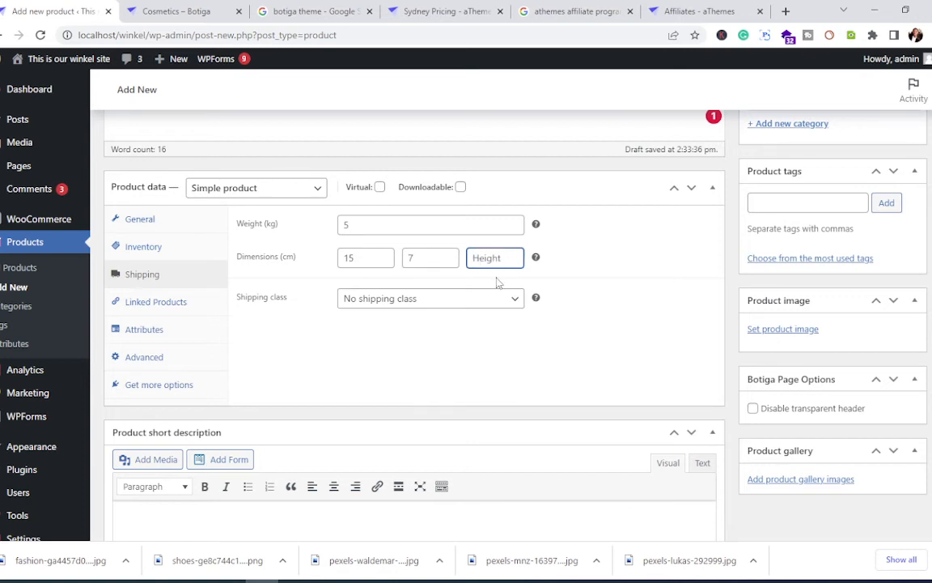
{"action": "type", "text": "4"}
Step: Leave the shipping class as No shipping class
{"action": "left_click", "coordinate": [426, 304]}
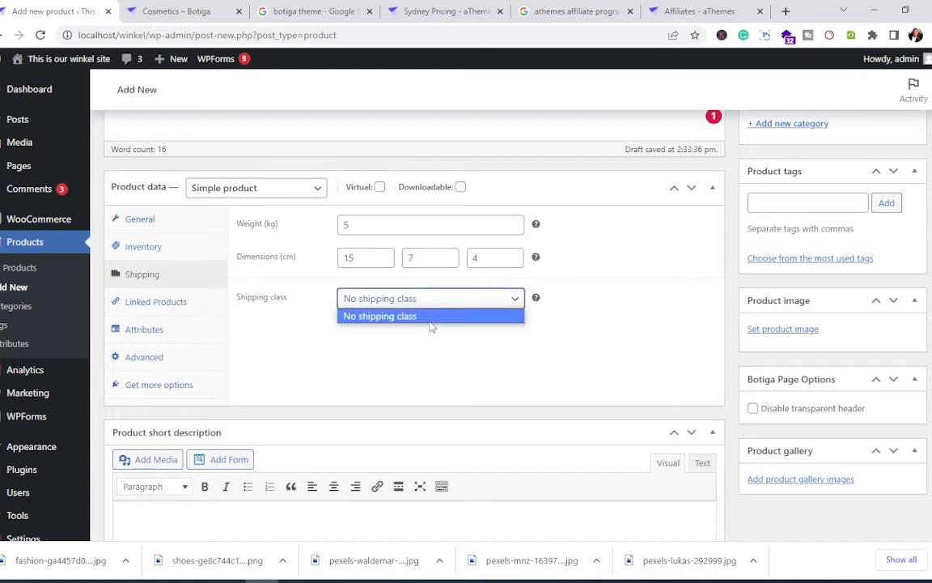
{"action": "left_click", "coordinate": [402, 330]}
{"action": "left_click", "coordinate": [385, 348]}
{"action": "scroll", "coordinate": [278, 323], "scroll_direction": "down", "scroll_amount": 2}
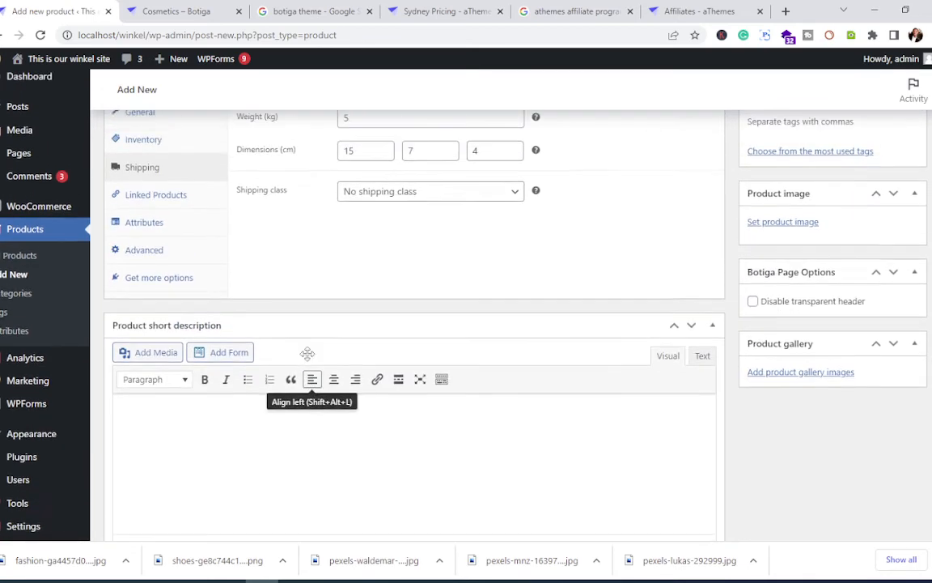
{"action": "scroll", "coordinate": [312, 368], "scroll_direction": "up", "scroll_amount": 2}
Step: Review the Linked Products, Attributes and Advanced tabs without changing anything
{"action": "left_click", "coordinate": [178, 302]}
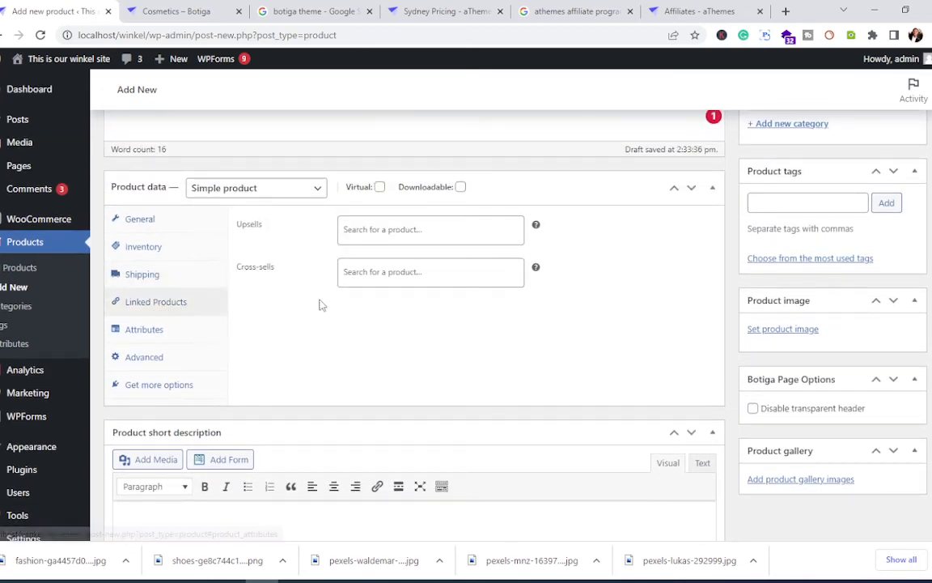
{"action": "left_click", "coordinate": [364, 231]}
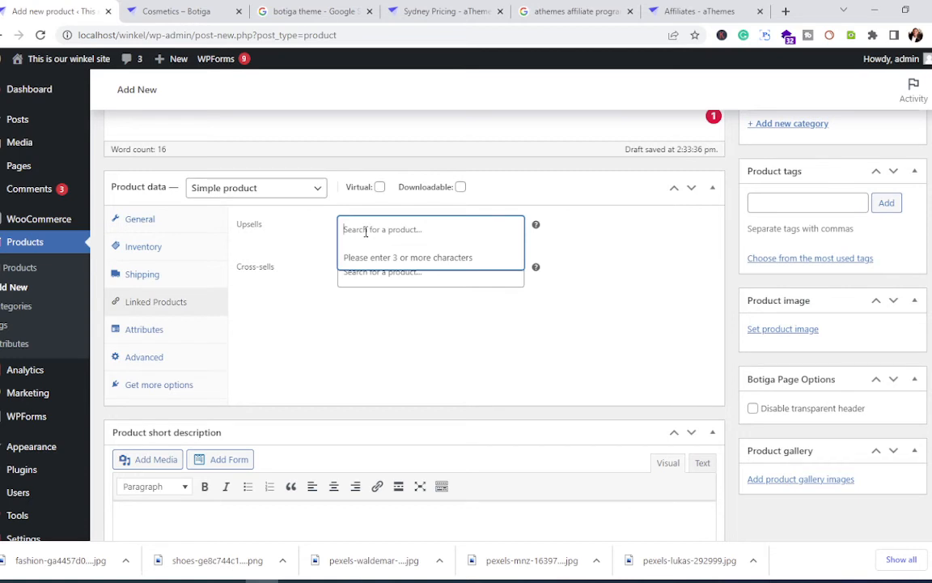
{"action": "left_click", "coordinate": [387, 293]}
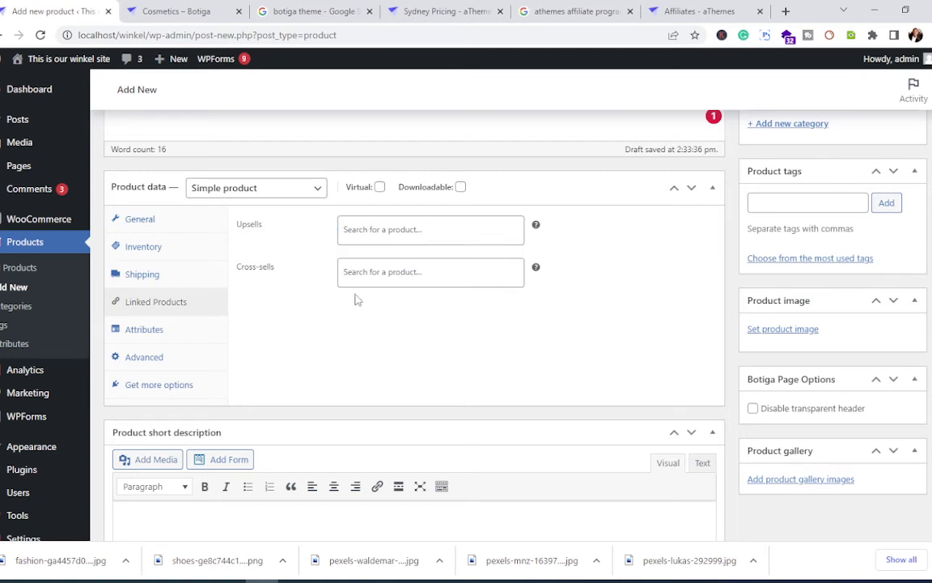
{"action": "left_click", "coordinate": [144, 335]}
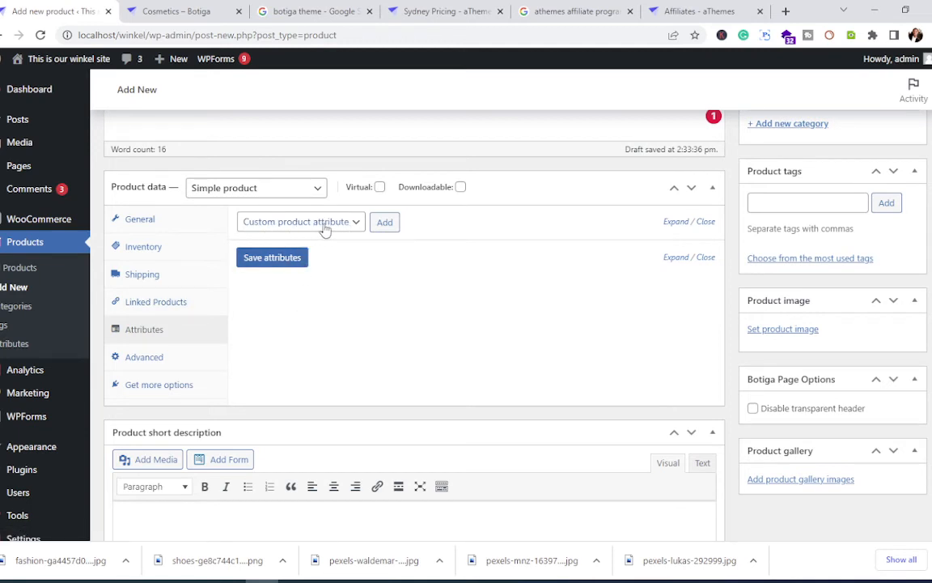
{"action": "left_click", "coordinate": [348, 225]}
{"action": "left_click", "coordinate": [348, 225]}
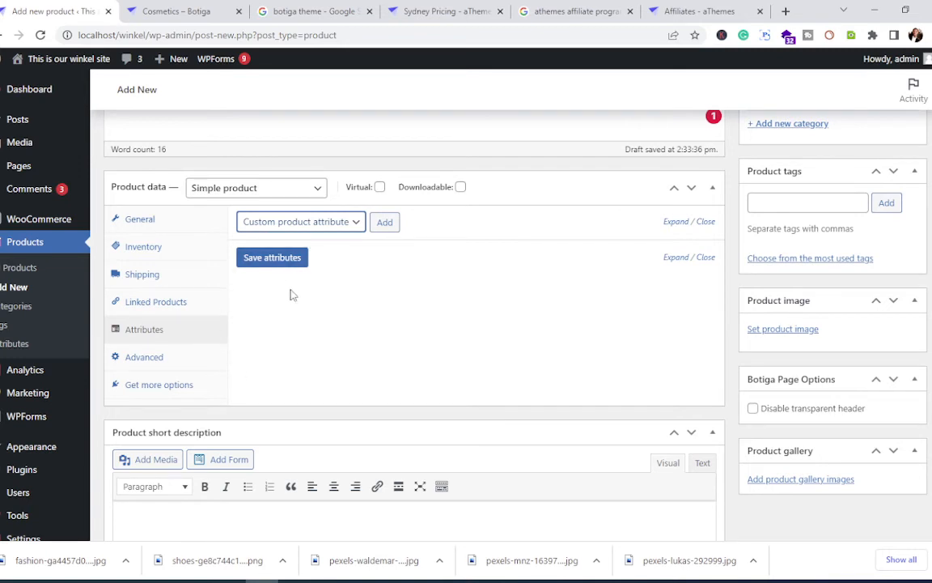
{"action": "left_click", "coordinate": [146, 356]}
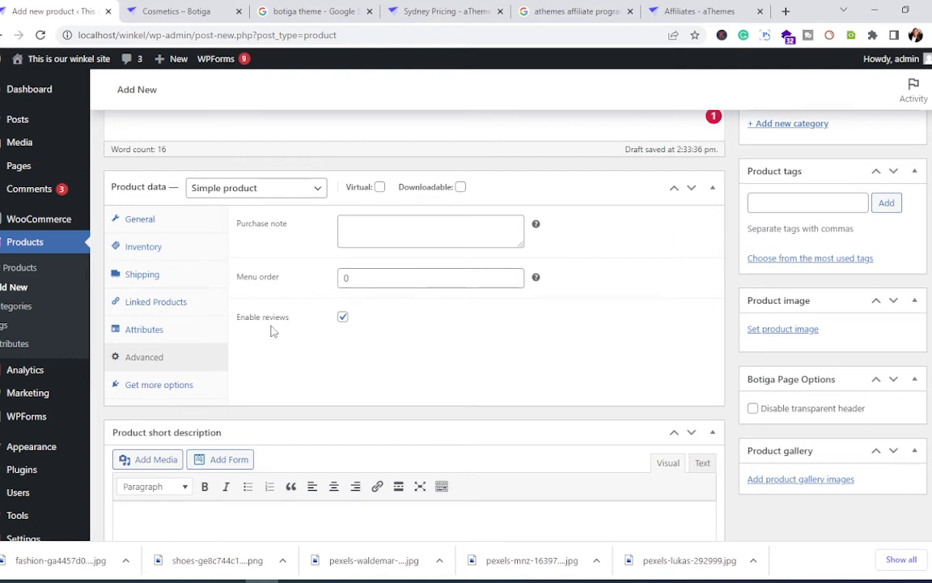
Step: Accept Grammarly's suggestion removing the stray 'a' before 'confidence' in the description
{"action": "scroll", "coordinate": [287, 380], "scroll_direction": "down", "scroll_amount": 3}
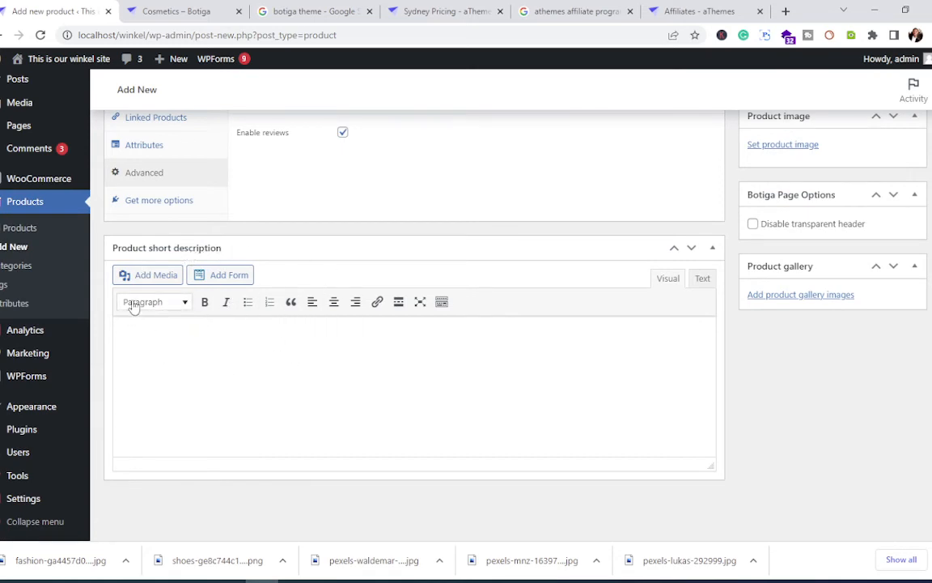
{"action": "left_click", "coordinate": [185, 346]}
{"action": "scroll", "coordinate": [200, 347], "scroll_direction": "up", "scroll_amount": 10}
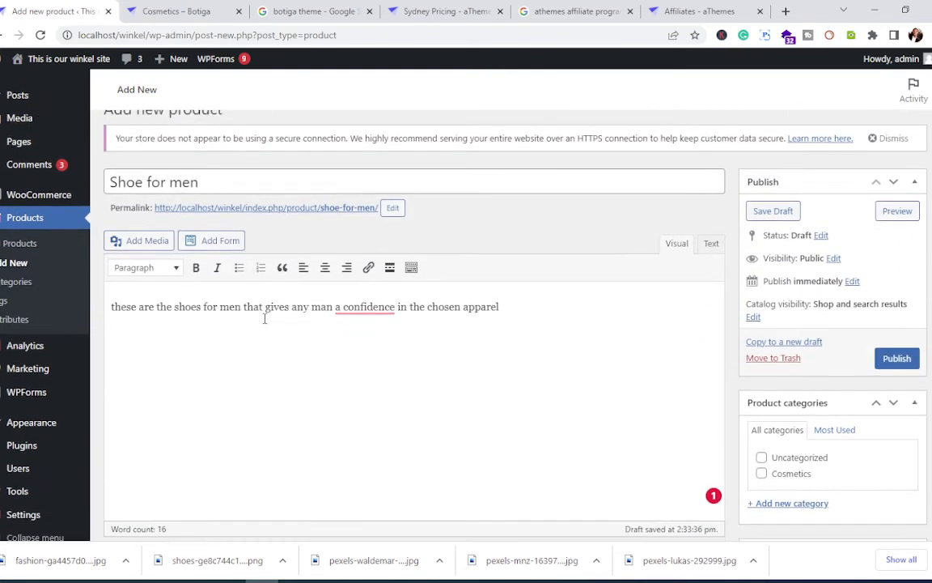
{"action": "scroll", "coordinate": [264, 318], "scroll_direction": "down", "scroll_amount": 1}
{"action": "mouse_move", "coordinate": [364, 264]}
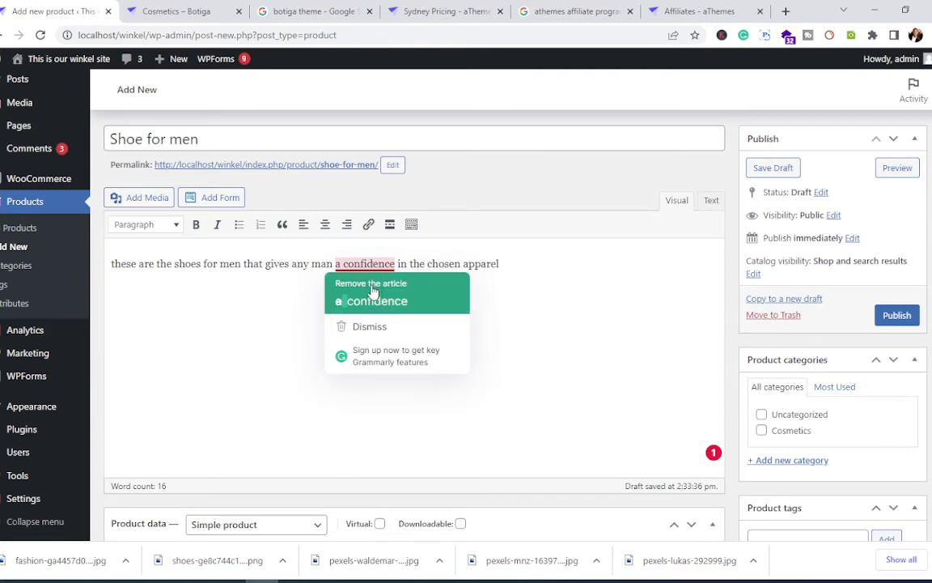
{"action": "left_click", "coordinate": [372, 291]}
Step: Copy the description sentence about shoes giving men confidence into the Product short description
{"action": "left_click_drag", "start_coordinate": [495, 265], "coordinate": [91, 277]}
{"action": "key", "text": "ctrl+c"}
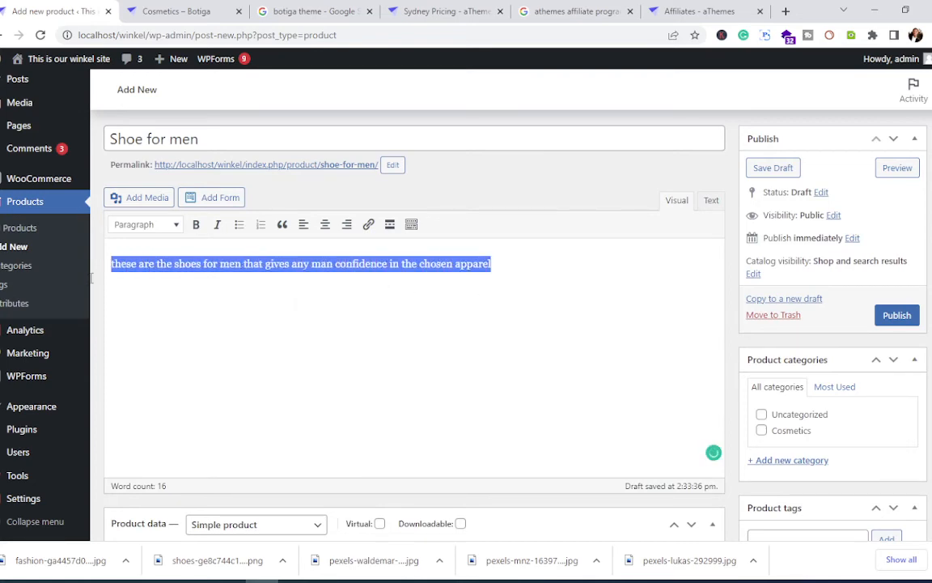
{"action": "scroll", "coordinate": [323, 415], "scroll_direction": "down", "scroll_amount": 6}
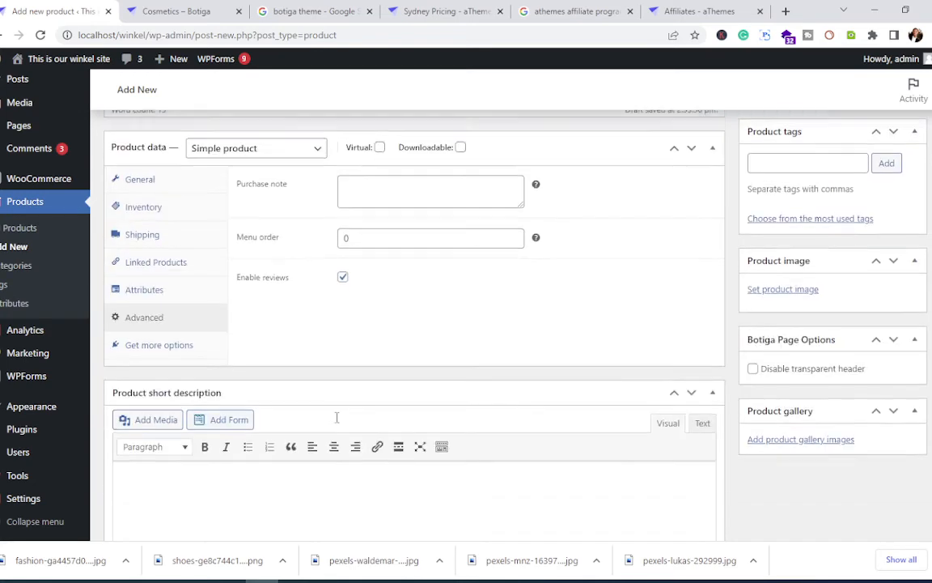
{"action": "scroll", "coordinate": [337, 416], "scroll_direction": "up", "scroll_amount": 2}
{"action": "scroll", "coordinate": [236, 417], "scroll_direction": "down", "scroll_amount": 1}
{"action": "left_click", "coordinate": [187, 343]}
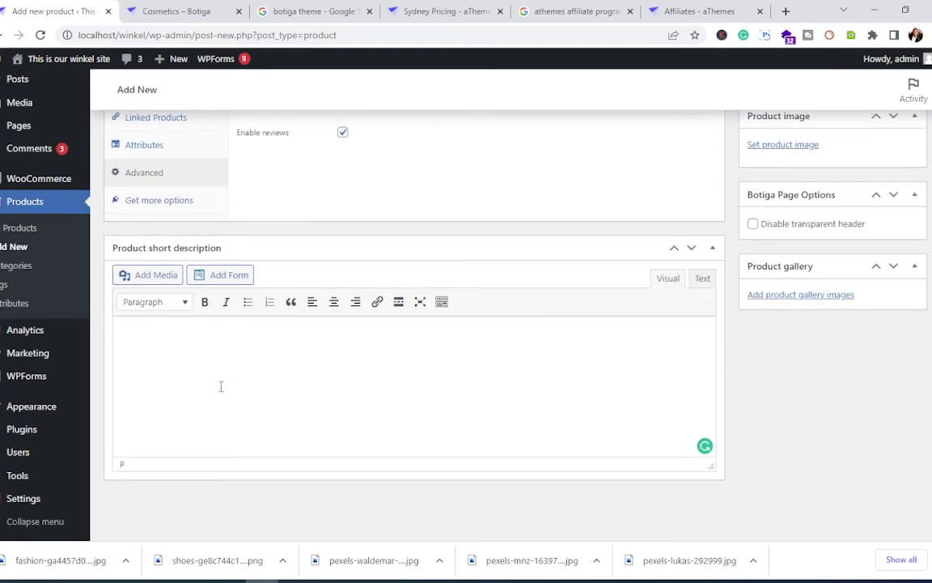
{"action": "key", "text": "ctrl+v"}
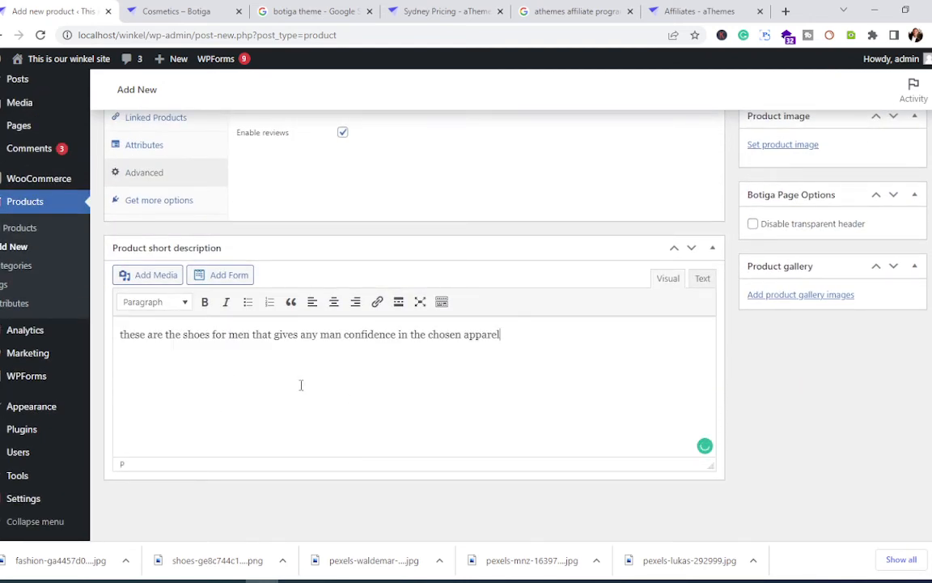
{"action": "scroll", "coordinate": [321, 395], "scroll_direction": "up", "scroll_amount": 5}
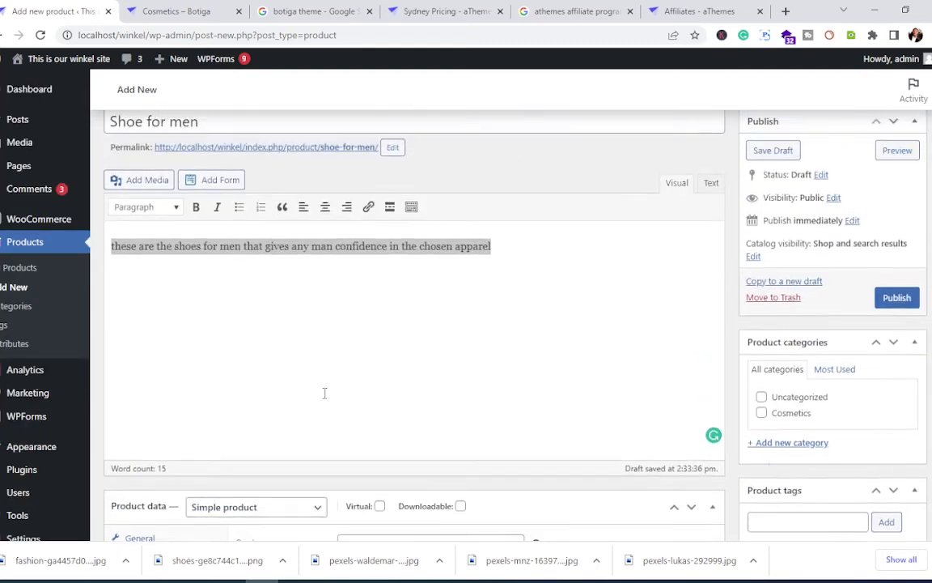
{"action": "scroll", "coordinate": [324, 393], "scroll_direction": "up", "scroll_amount": 1}
{"action": "scroll", "coordinate": [398, 390], "scroll_direction": "down", "scroll_amount": 7}
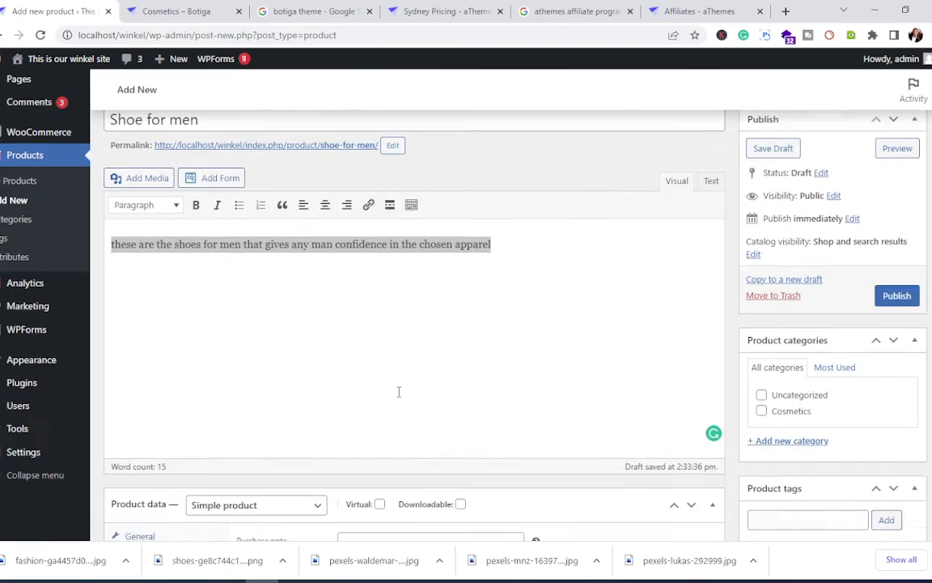
{"action": "scroll", "coordinate": [400, 395], "scroll_direction": "up", "scroll_amount": 8}
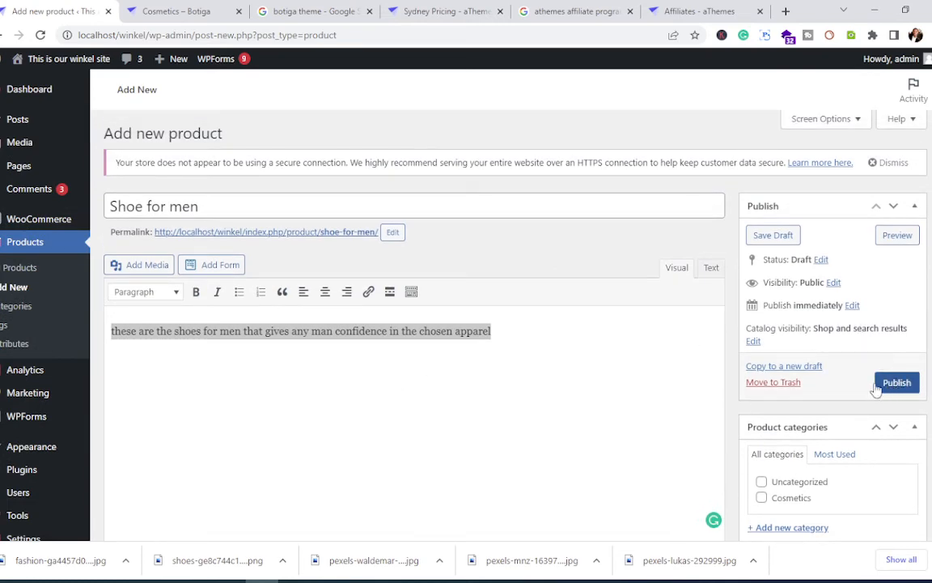
{"action": "scroll", "coordinate": [632, 398], "scroll_direction": "down", "scroll_amount": 7}
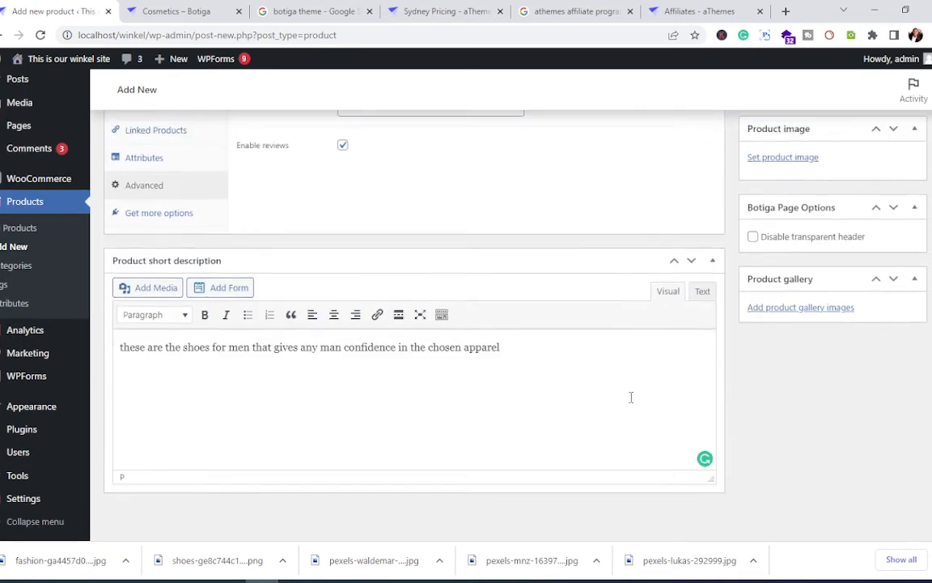
{"action": "scroll", "coordinate": [631, 397], "scroll_direction": "up", "scroll_amount": 7}
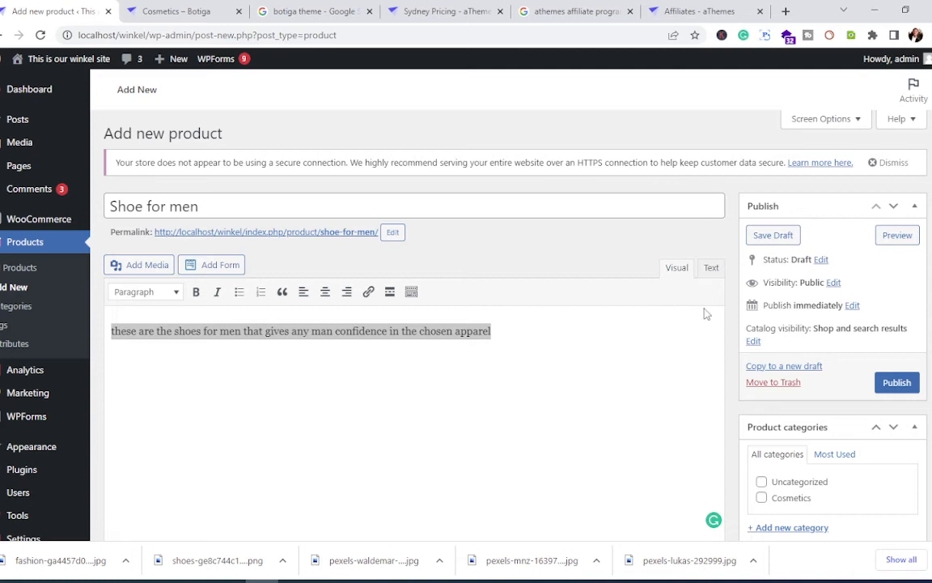
Step: Publish the Shoe for men product
{"action": "scroll", "coordinate": [687, 345], "scroll_direction": "down", "scroll_amount": 2}
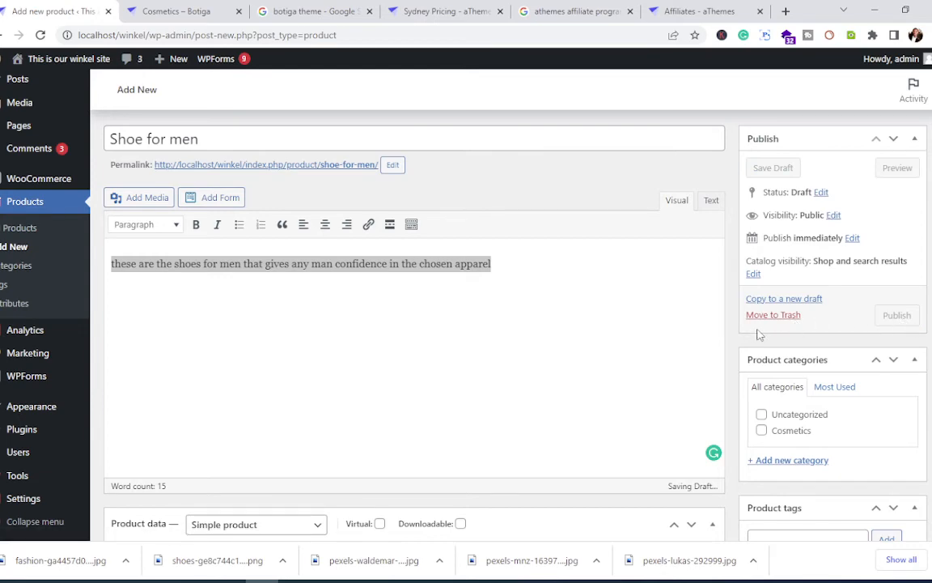
{"action": "scroll", "coordinate": [704, 332], "scroll_direction": "down", "scroll_amount": 4}
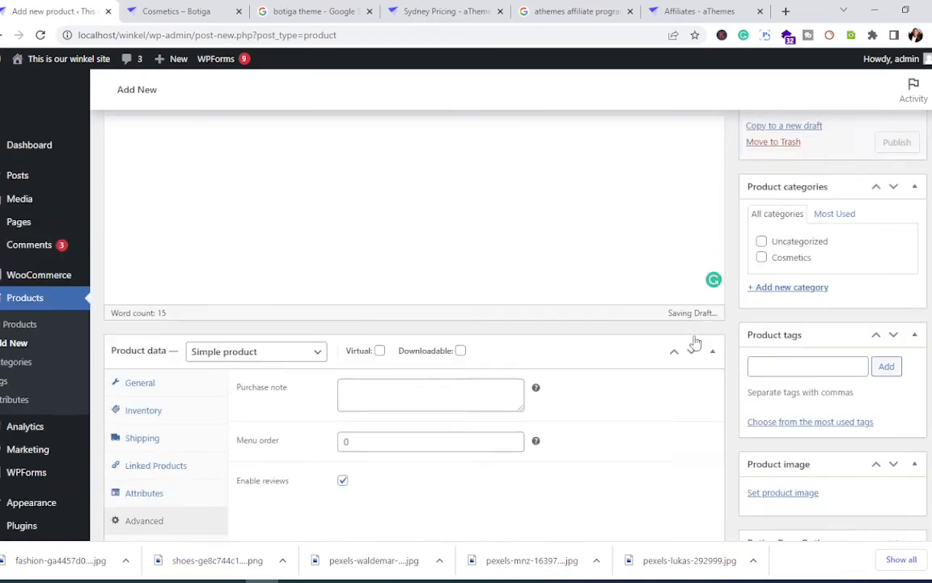
{"action": "scroll", "coordinate": [695, 340], "scroll_direction": "up", "scroll_amount": 4}
{"action": "left_click", "coordinate": [895, 316]}
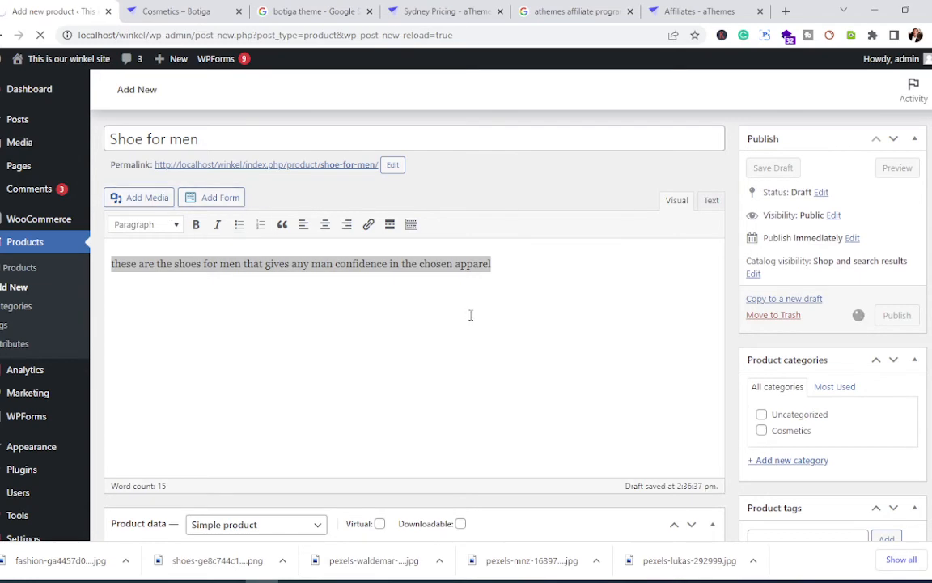
Step: Open the live Botiga product page showing the $100 sale price and 10 in stock
{"action": "scroll", "coordinate": [474, 328], "scroll_direction": "down", "scroll_amount": 5}
{"action": "scroll", "coordinate": [476, 335], "scroll_direction": "down", "scroll_amount": 2}
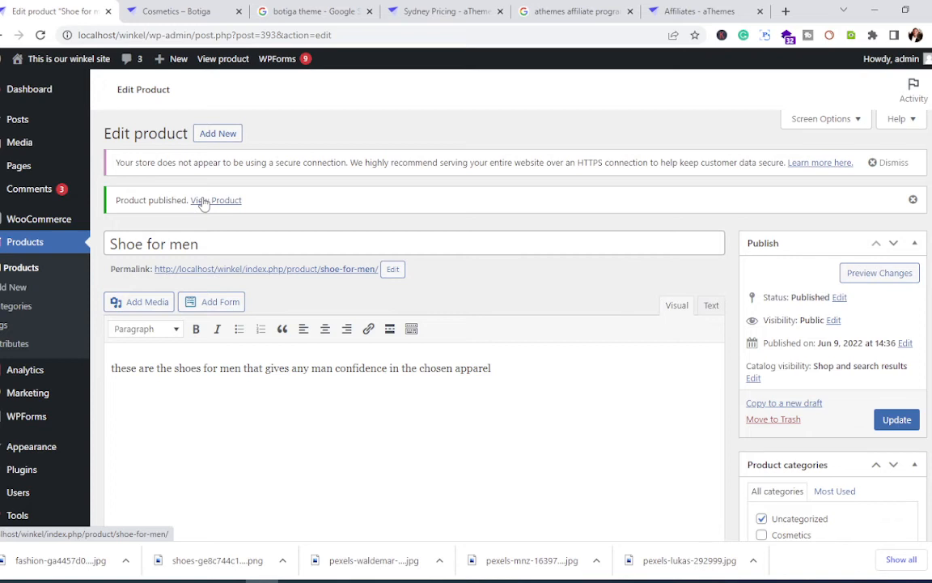
{"action": "left_click", "coordinate": [203, 200]}
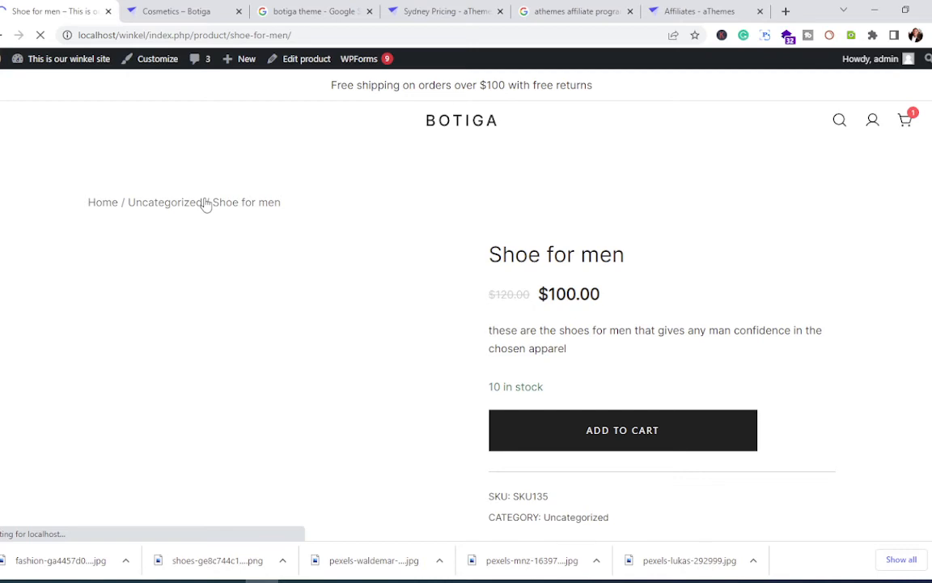
{"action": "scroll", "coordinate": [262, 328], "scroll_direction": "down", "scroll_amount": 2}
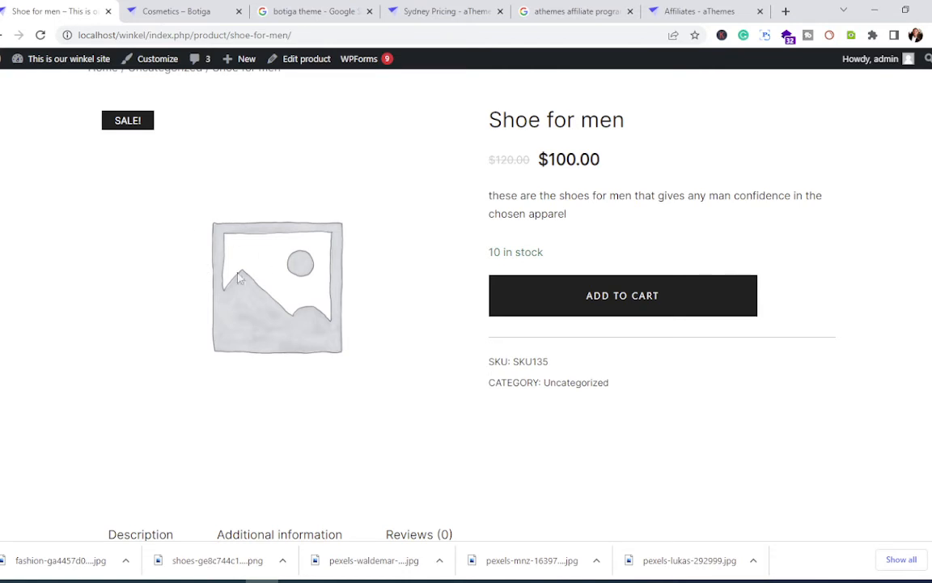
{"action": "scroll", "coordinate": [241, 272], "scroll_direction": "down", "scroll_amount": 5}
{"action": "scroll", "coordinate": [240, 273], "scroll_direction": "up", "scroll_amount": 5}
{"action": "scroll", "coordinate": [240, 272], "scroll_direction": "up", "scroll_amount": 3}
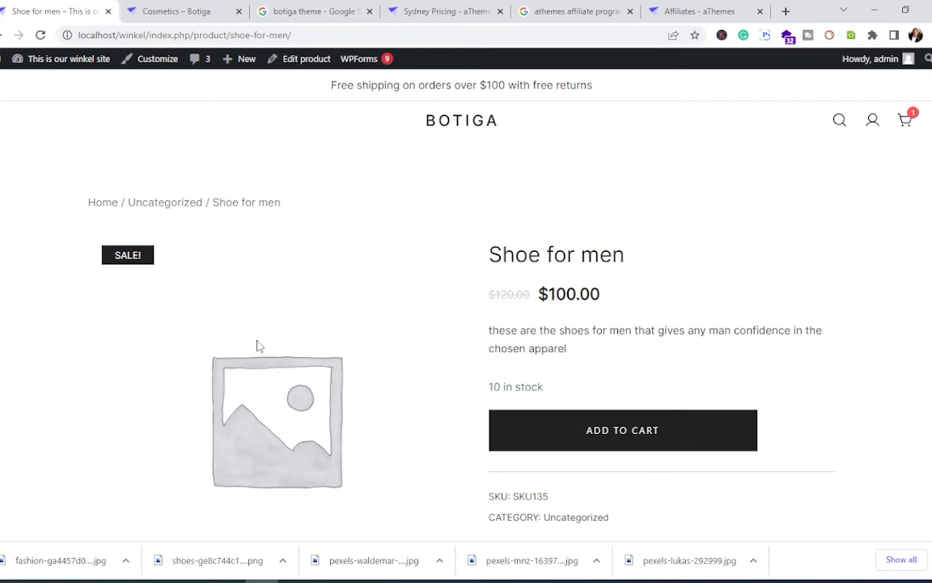
{"action": "left_click", "coordinate": [47, 64]}
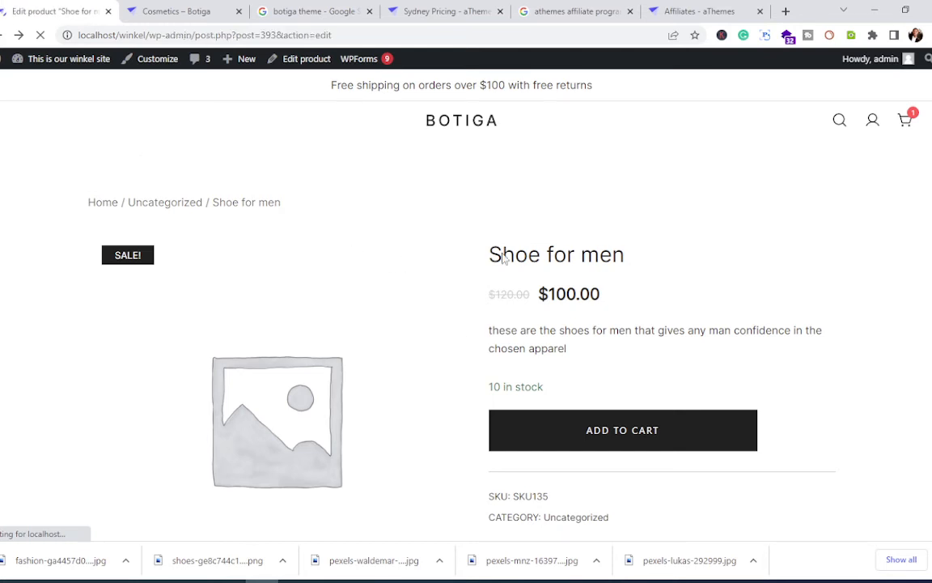
{"action": "scroll", "coordinate": [296, 356], "scroll_direction": "down", "scroll_amount": 3}
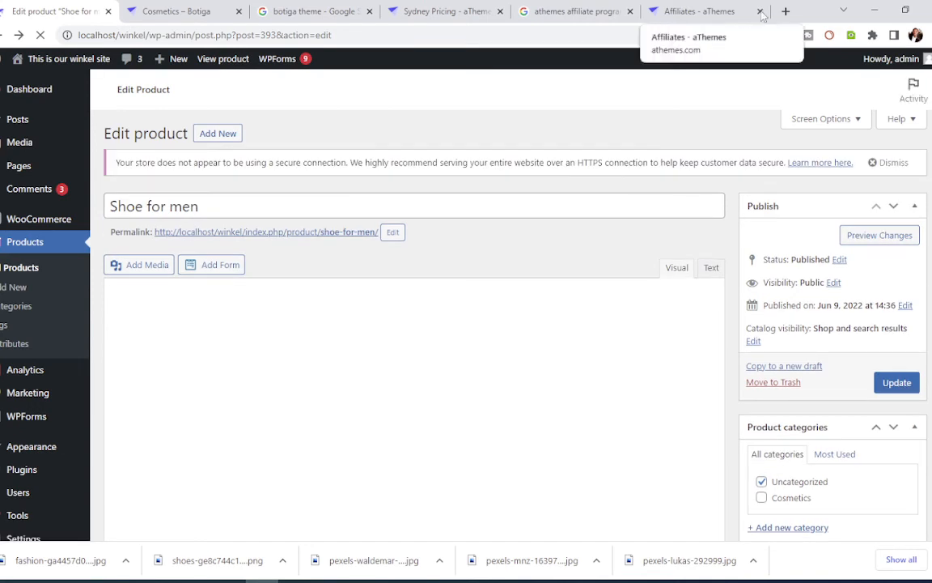
Step: Close the Affiliates - aThemes page, open Add Media for the product, and switch to File Explorer
{"action": "left_click", "coordinate": [760, 11]}
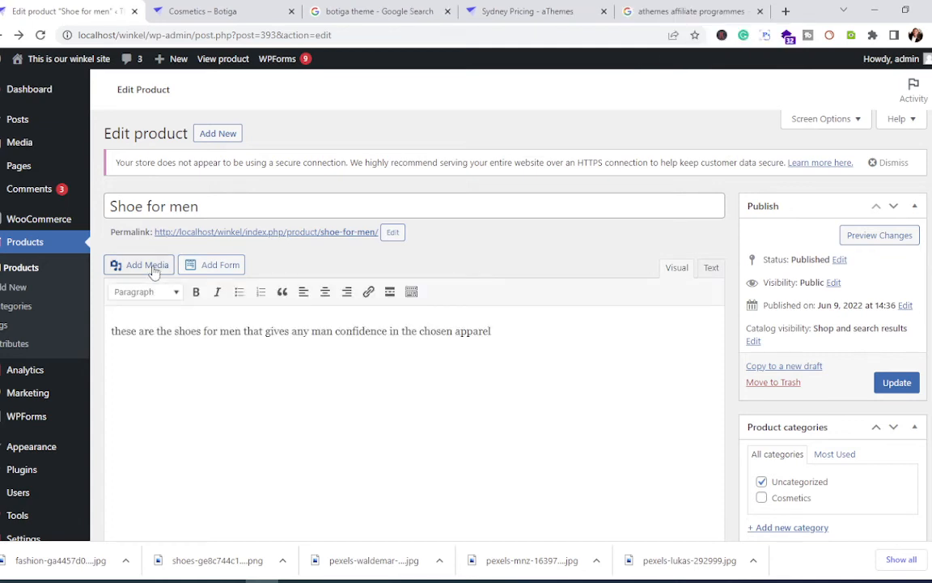
{"action": "left_click", "coordinate": [153, 267]}
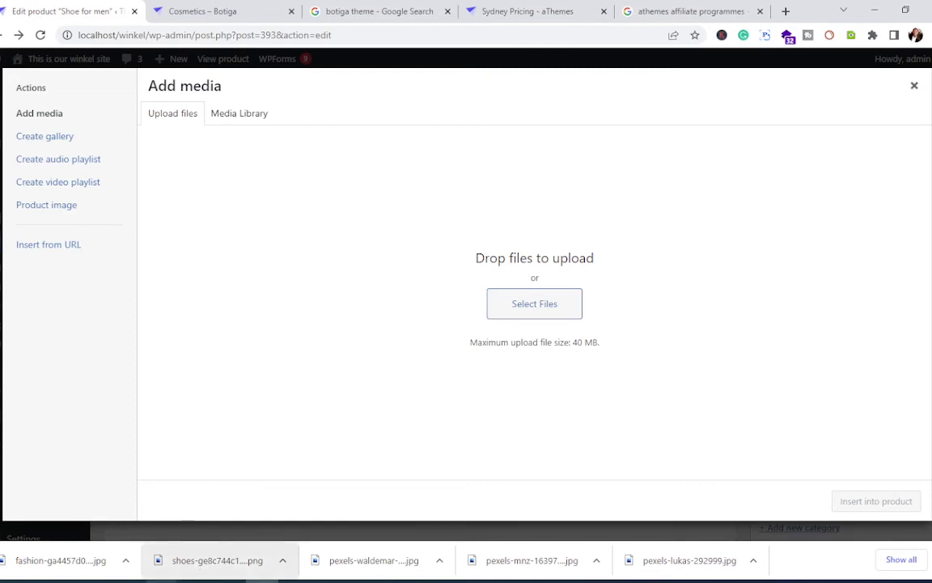
{"action": "mouse_move", "coordinate": [162, 576]}
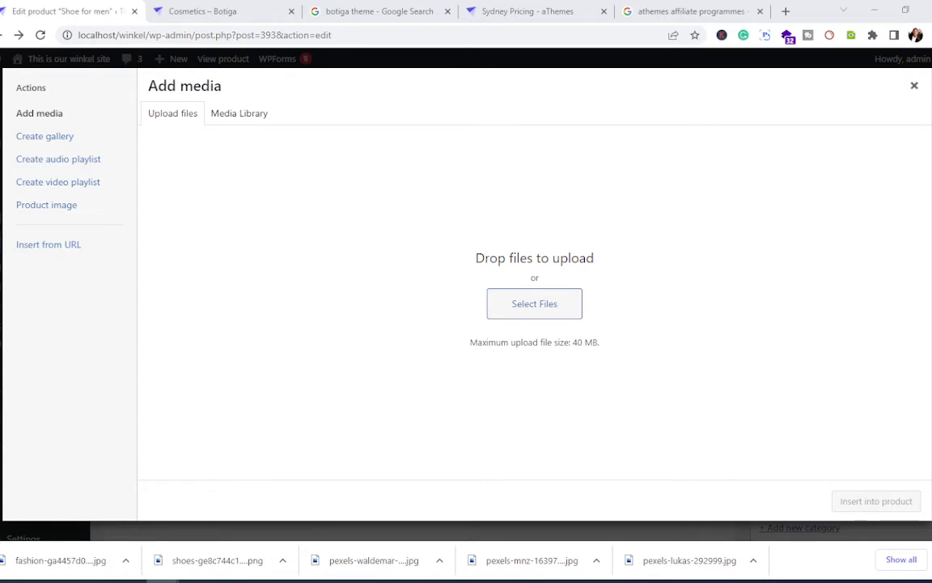
{"action": "key", "text": "alt+Tab"}
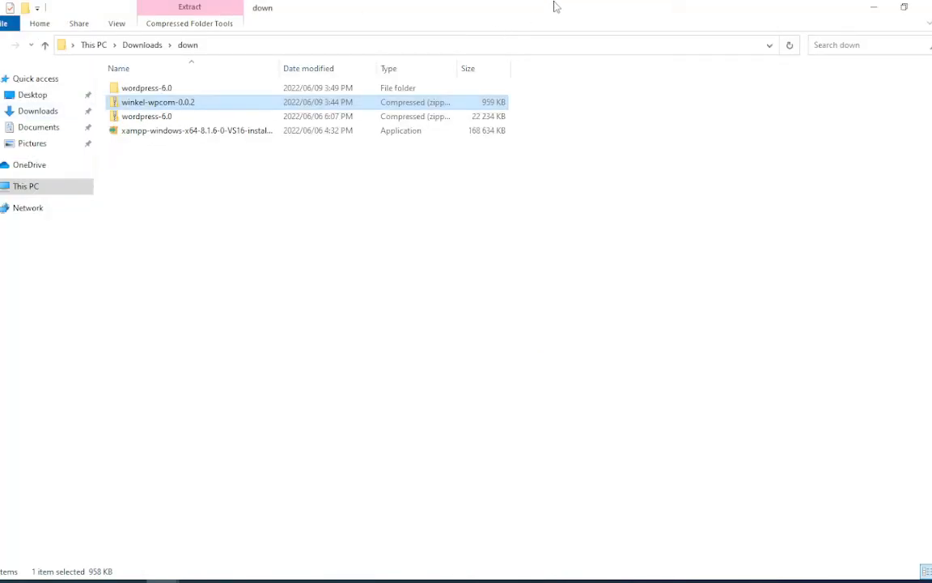
Step: Create a new folder named 'pictures' inside the down folder
{"action": "left_click", "coordinate": [875, 7]}
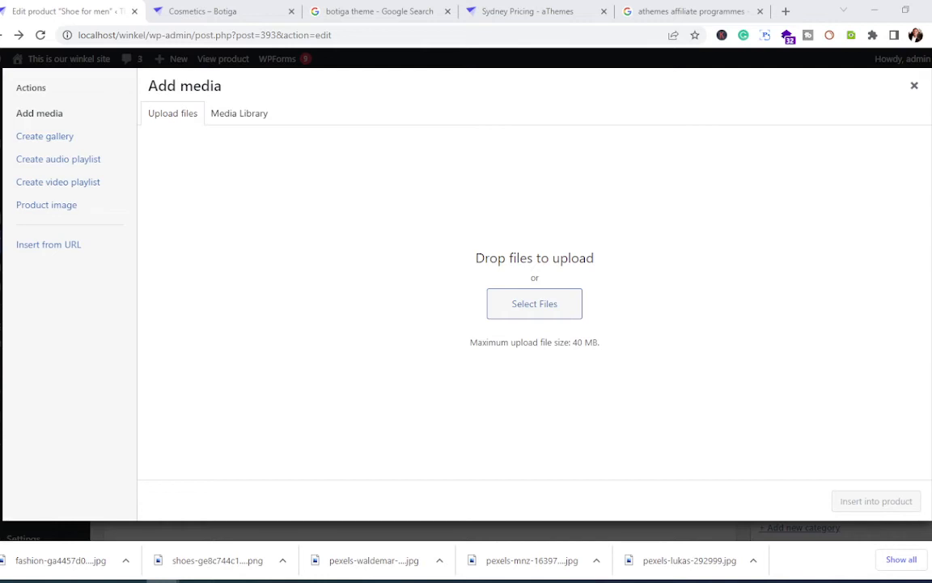
{"action": "left_click_drag", "start_coordinate": [0, 134], "coordinate": [362, 142]}
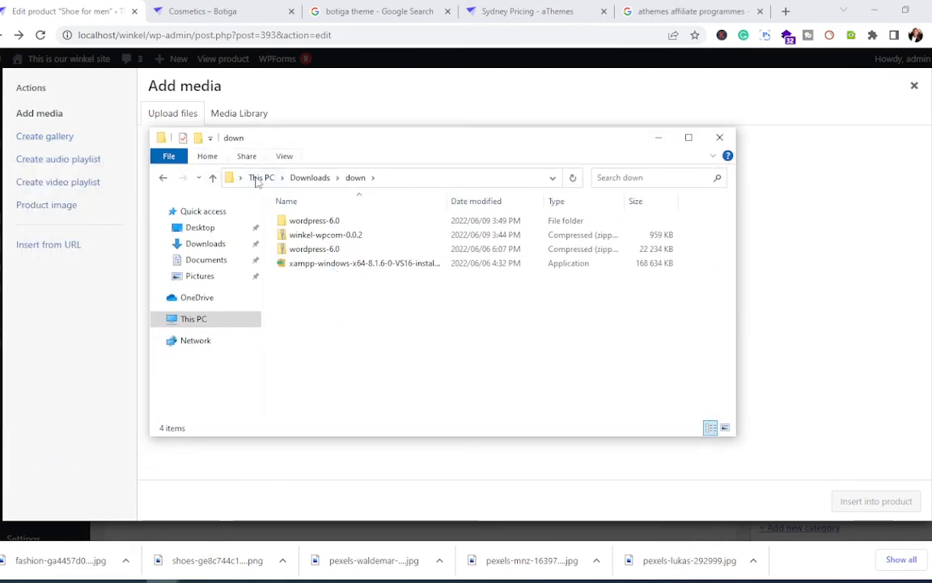
{"action": "right_click", "coordinate": [338, 328]}
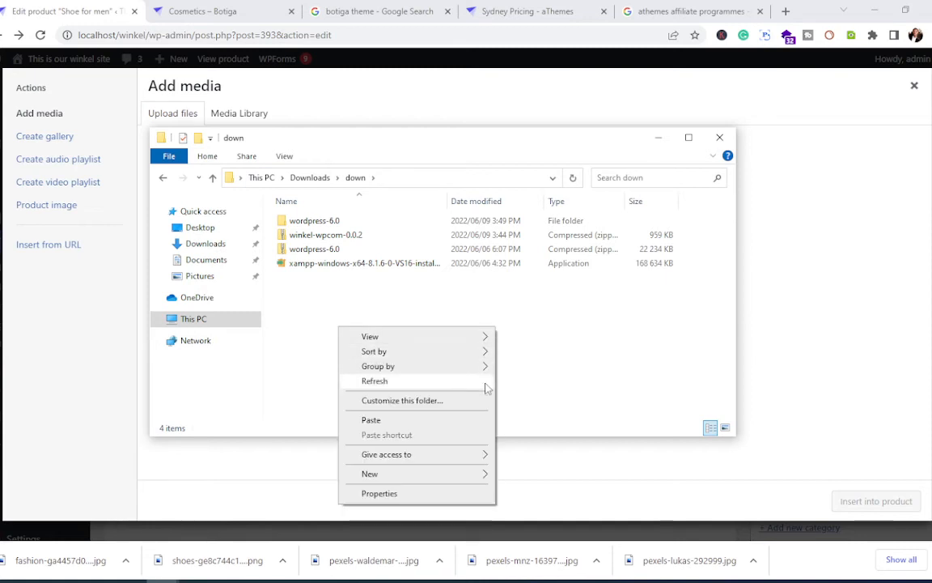
{"action": "mouse_move", "coordinate": [463, 475]}
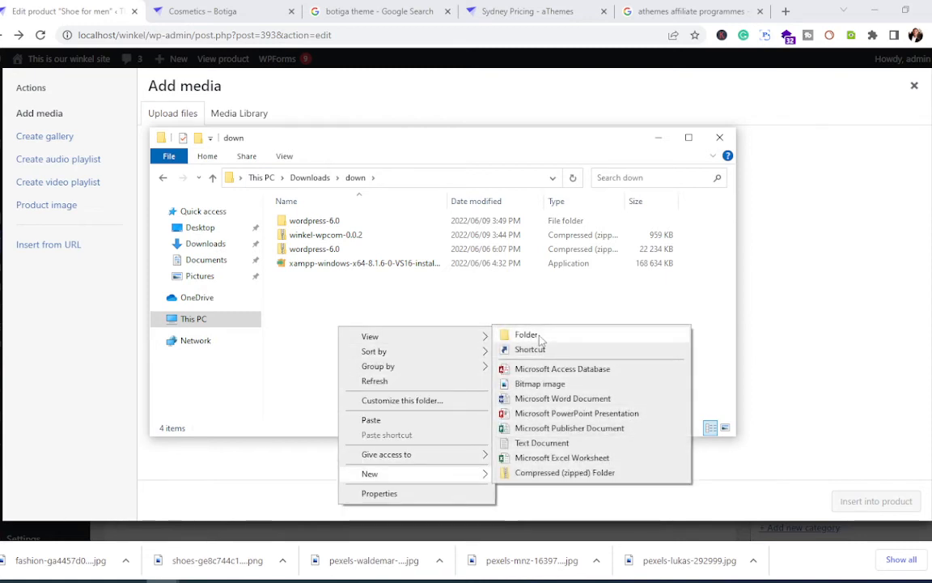
{"action": "left_click", "coordinate": [510, 334]}
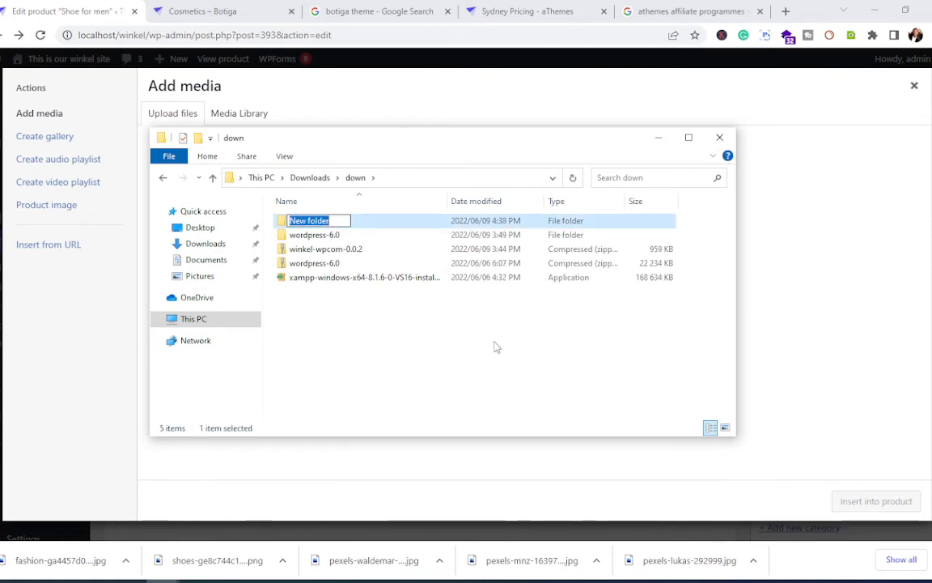
{"action": "type", "text": "pictu"}
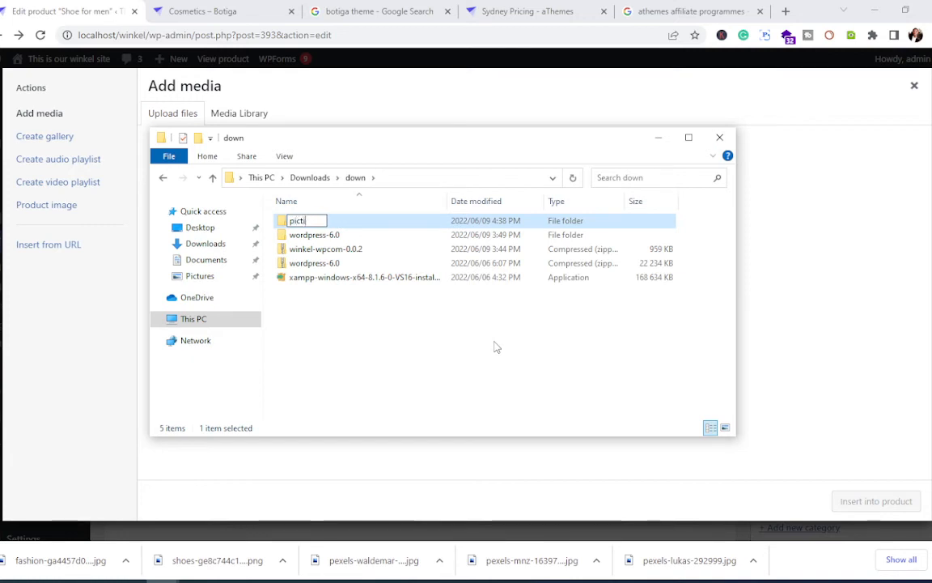
{"action": "type", "text": "reds"}
{"action": "key", "text": "BackSpace"}
{"action": "key", "text": "BackSpace"}
{"action": "type", "text": "s"}
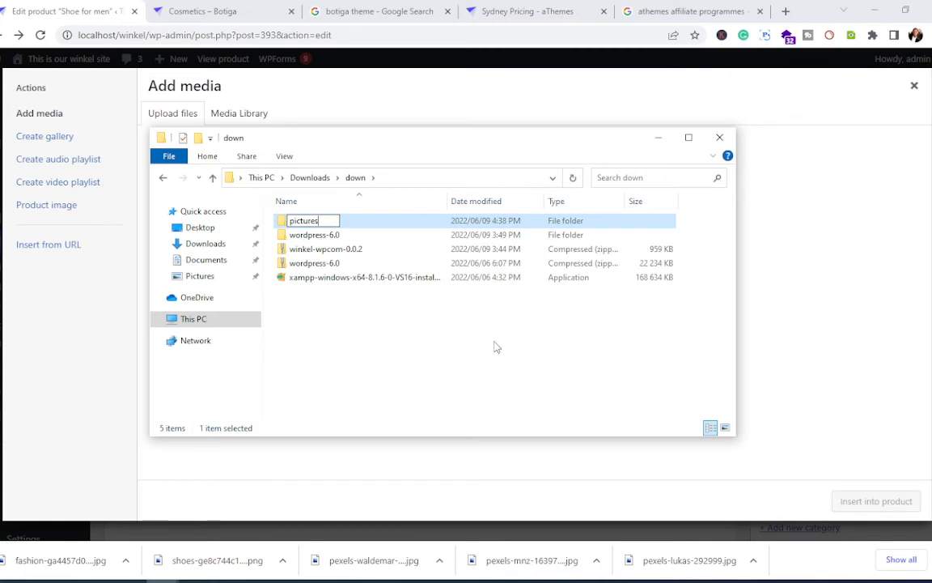
{"action": "key", "text": "Return"}
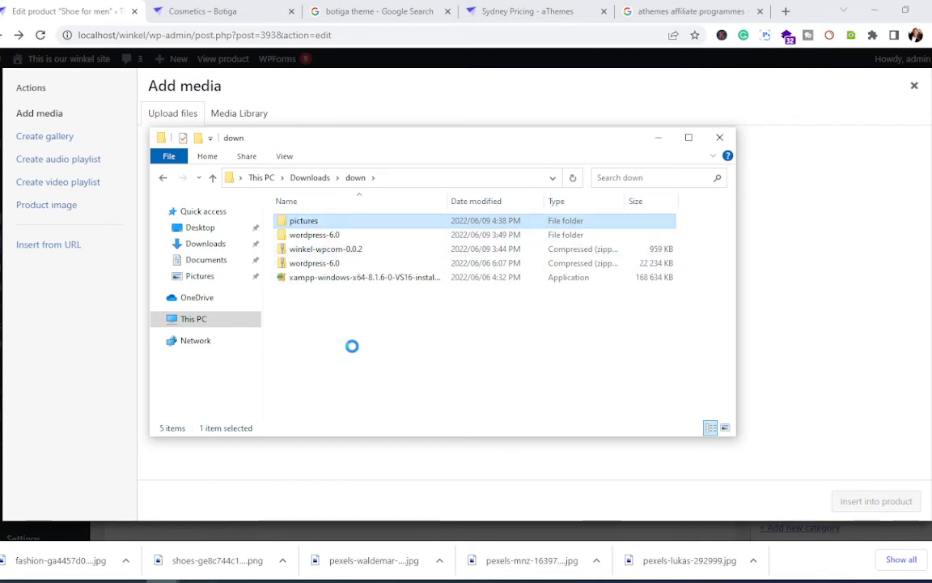
Step: Paste the seven product photos into 'pictures', open it, and return to the Shoe for men edit page
{"action": "right_click", "coordinate": [302, 221]}
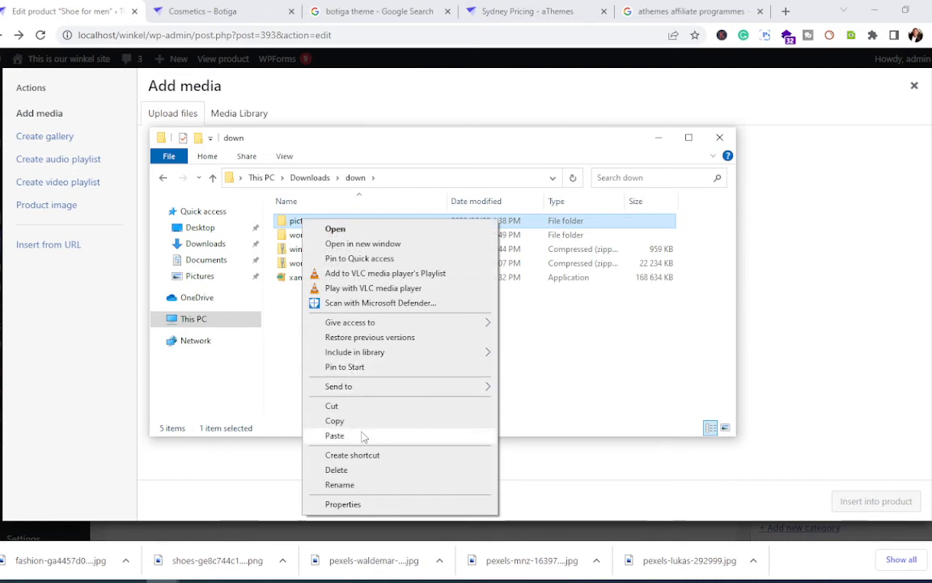
{"action": "left_click", "coordinate": [364, 436]}
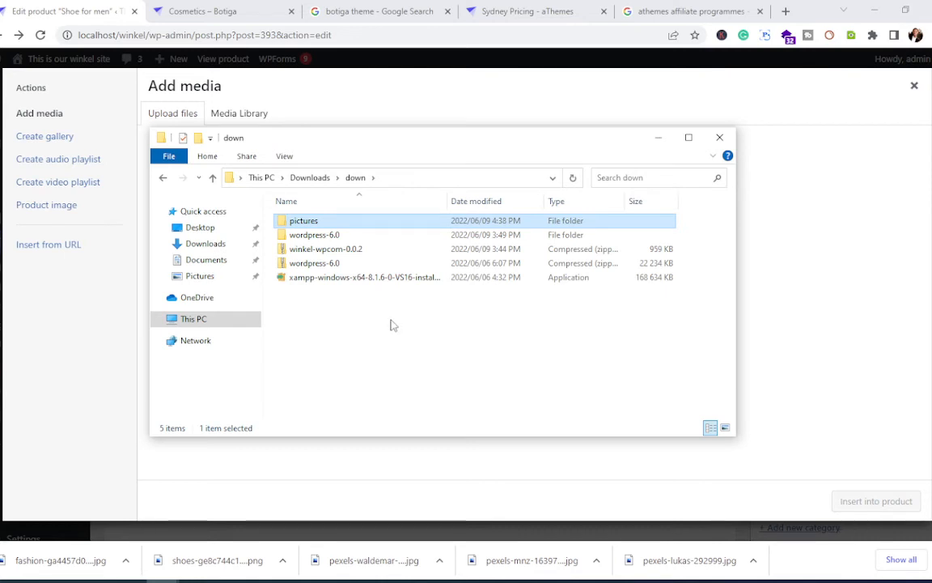
{"action": "double_click", "coordinate": [296, 223]}
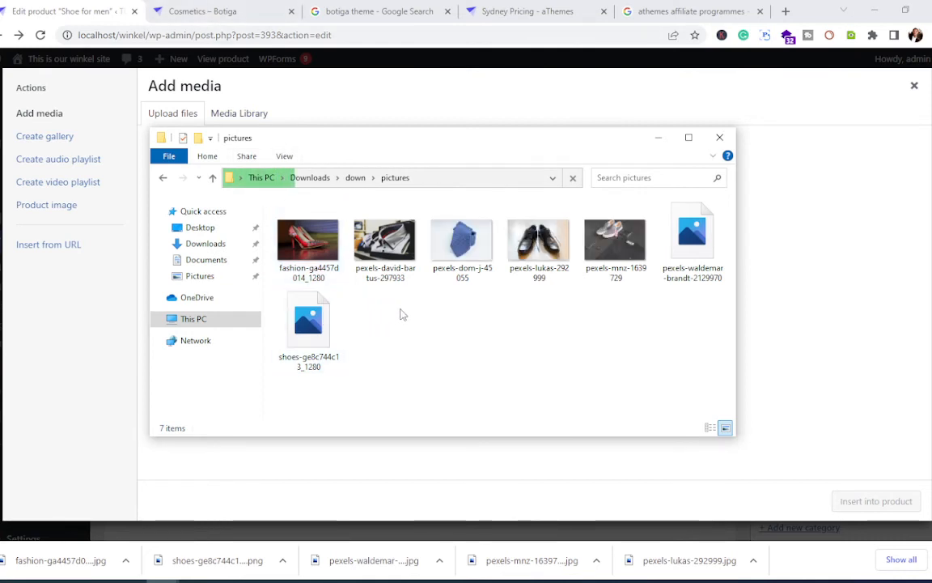
{"action": "left_click", "coordinate": [212, 7]}
{"action": "left_click", "coordinate": [95, 8]}
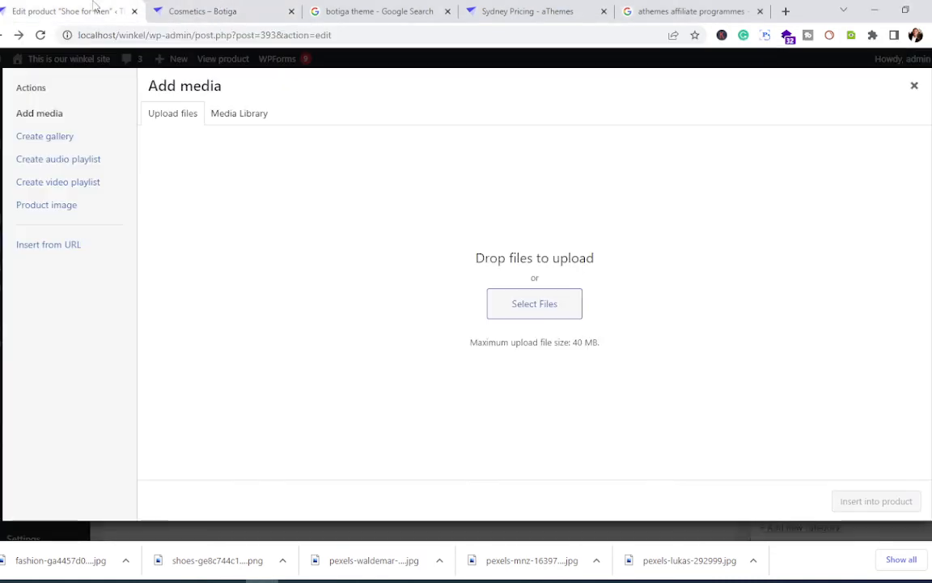
Step: Upload pexels-lukas-292999.jpg by dropping it into Add media and insert it into the description
{"action": "left_click", "coordinate": [533, 314]}
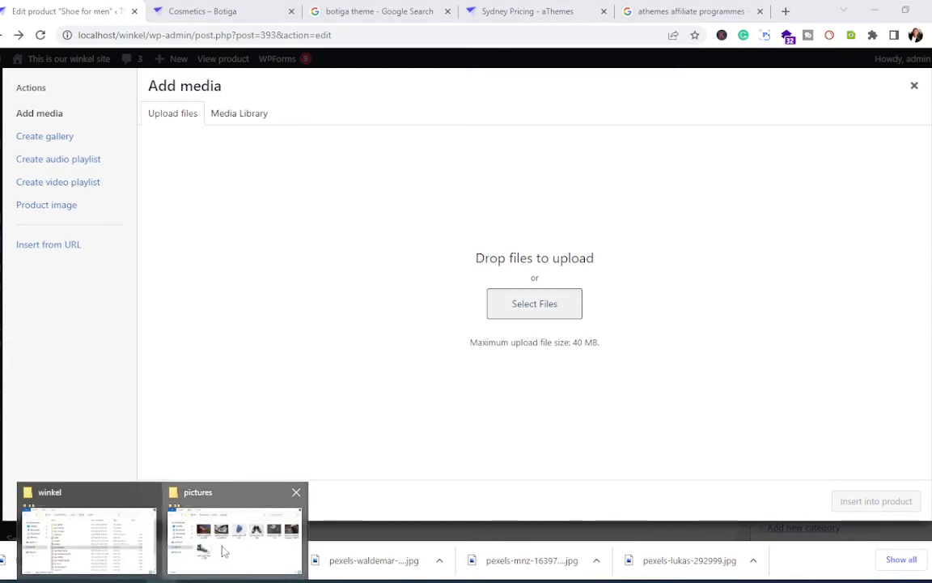
{"action": "left_click", "coordinate": [235, 531]}
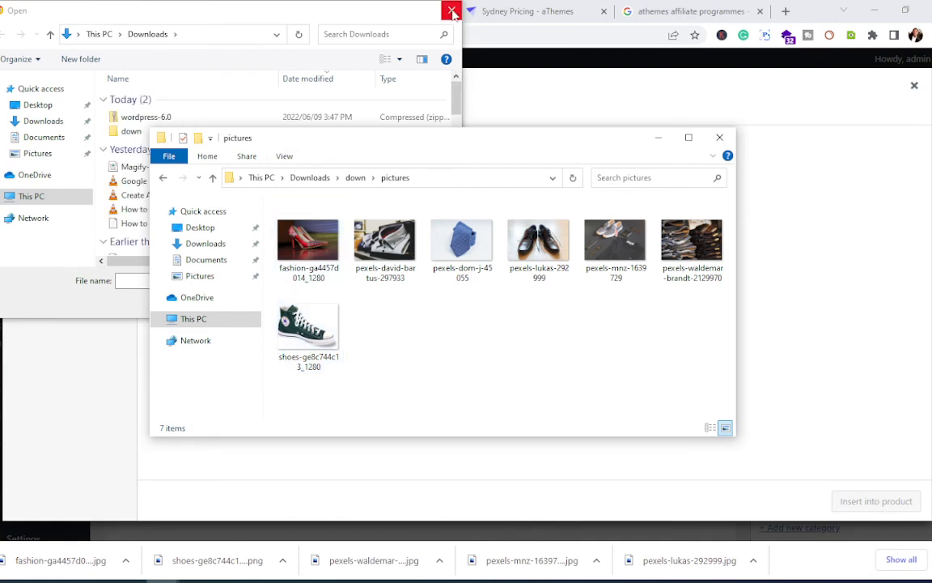
{"action": "left_click", "coordinate": [452, 10]}
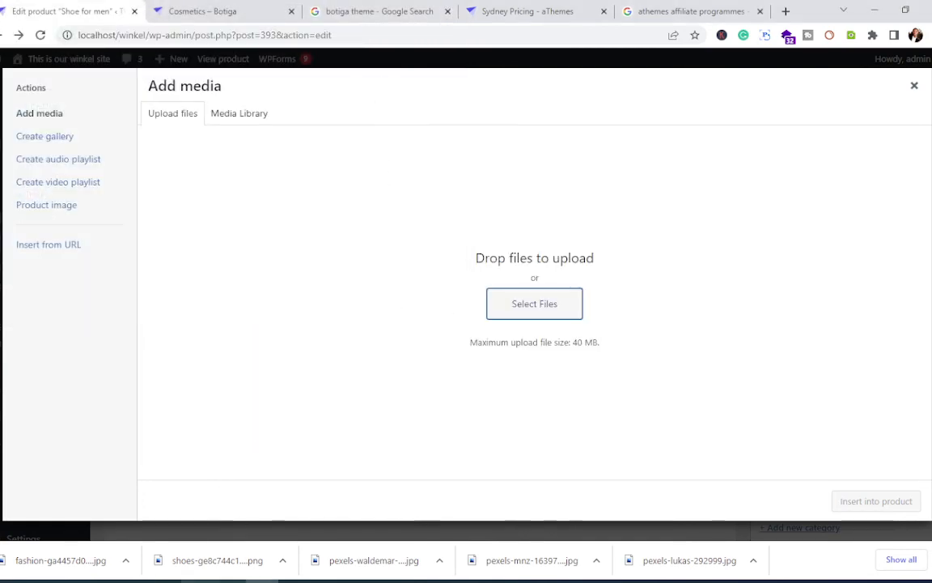
{"action": "mouse_move", "coordinate": [186, 578]}
{"action": "left_click", "coordinate": [234, 534]}
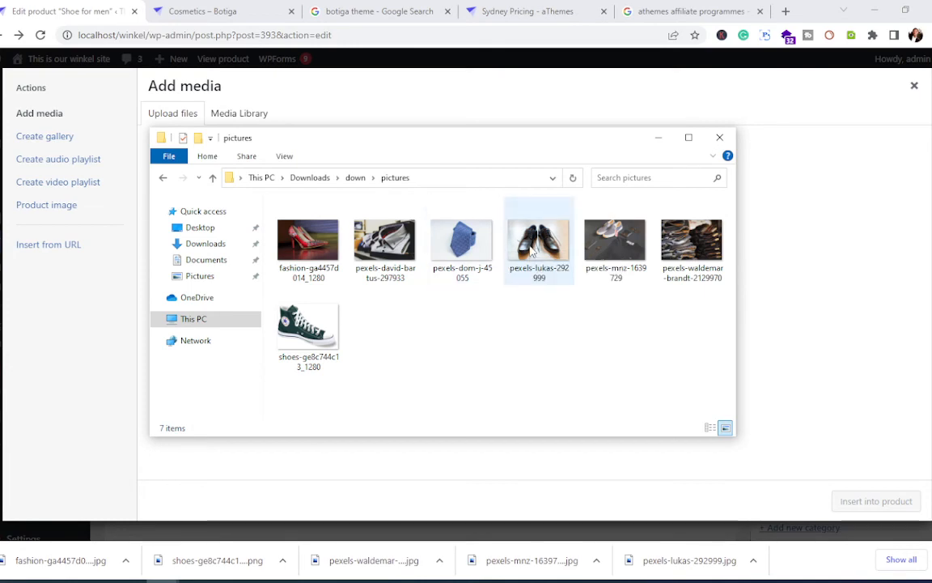
{"action": "left_click_drag", "start_coordinate": [532, 253], "coordinate": [550, 318]}
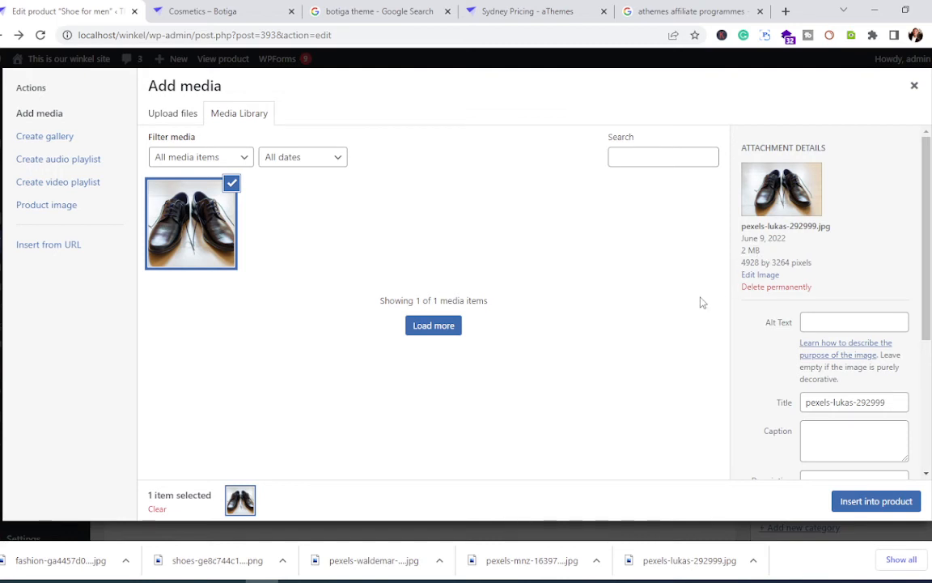
{"action": "left_click", "coordinate": [874, 501]}
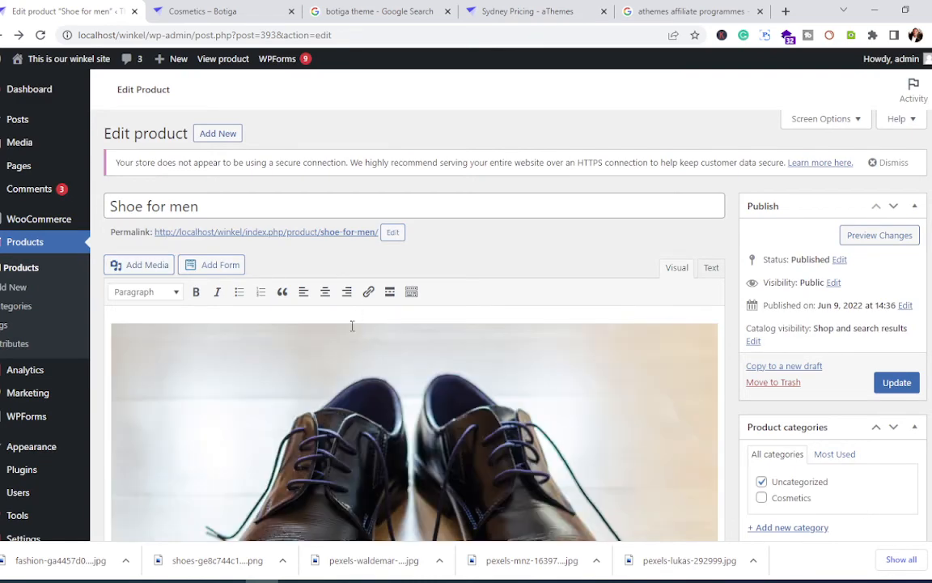
Step: Save the Shoe for men product with the shoe photo in its description
{"action": "scroll", "coordinate": [383, 367], "scroll_direction": "down", "scroll_amount": 3}
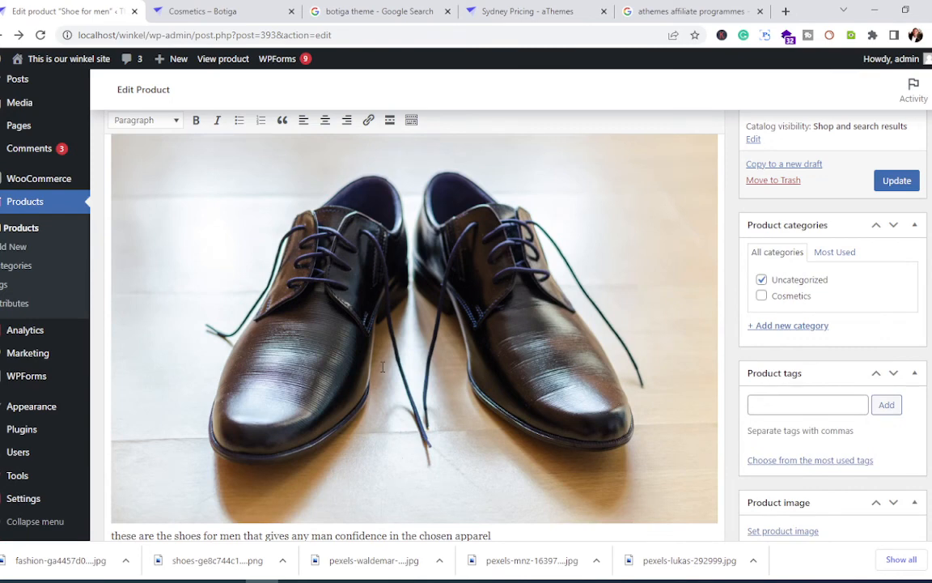
{"action": "scroll", "coordinate": [383, 367], "scroll_direction": "up", "scroll_amount": 2}
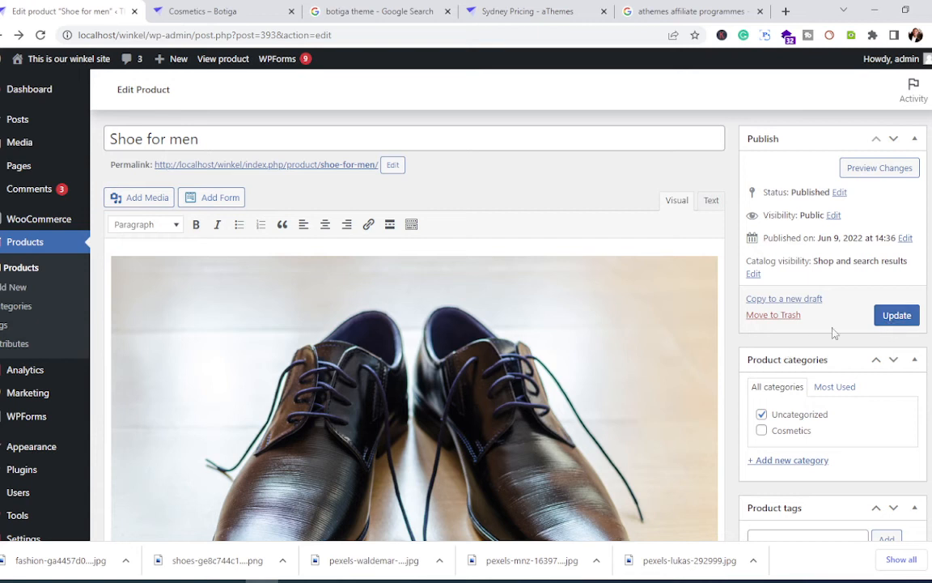
{"action": "left_click", "coordinate": [895, 317]}
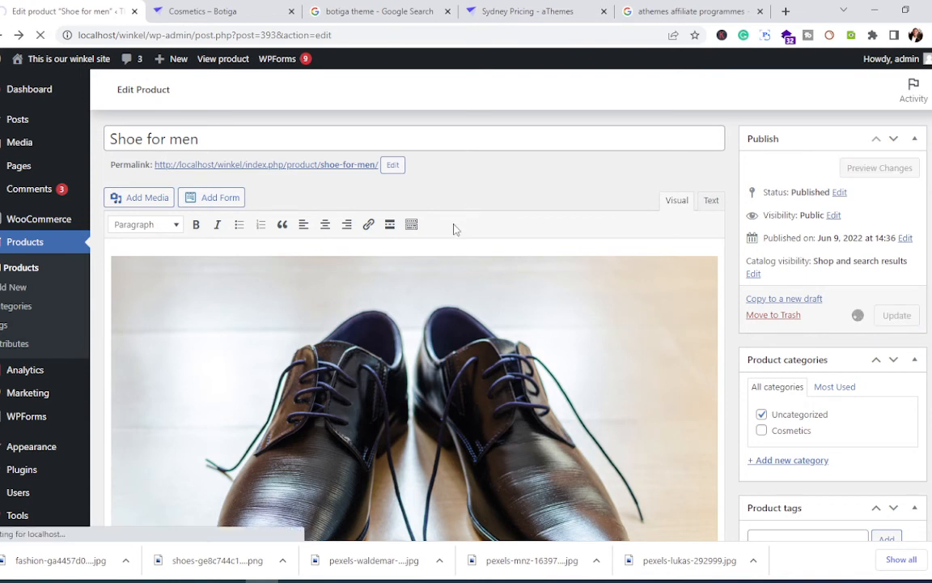
{"action": "scroll", "coordinate": [447, 243], "scroll_direction": "down", "scroll_amount": 4}
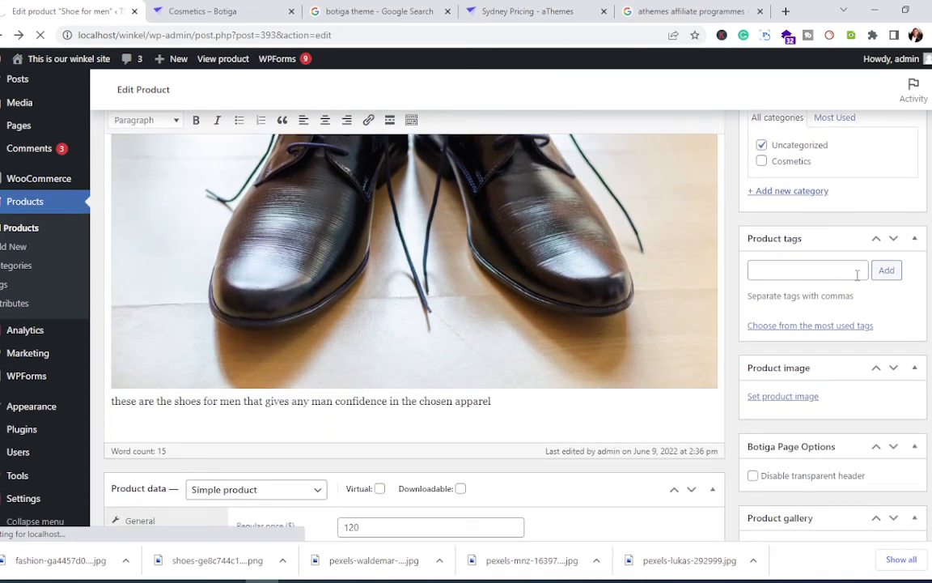
{"action": "left_click", "coordinate": [801, 274]}
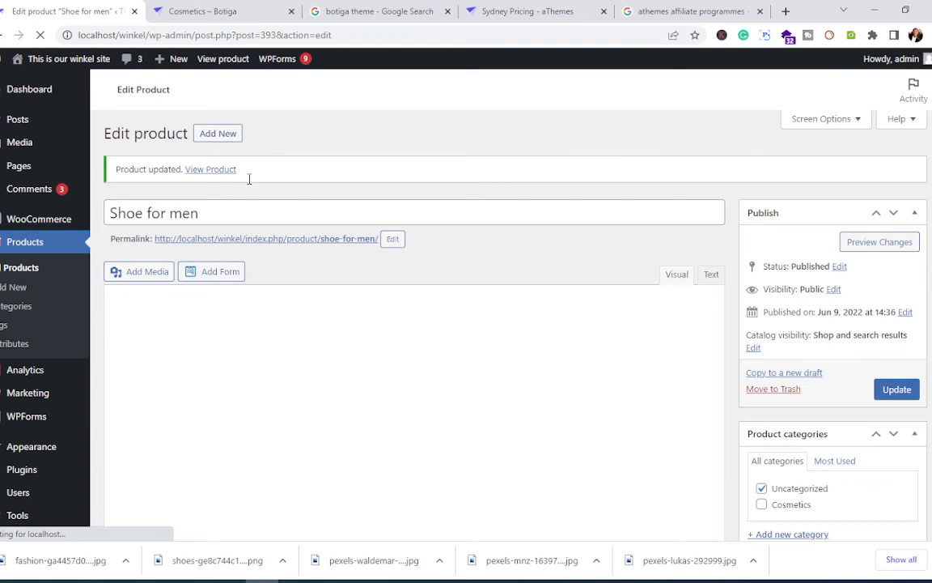
Step: Open the Shoe for men storefront page in another tab, then return to the product editor
{"action": "left_click", "coordinate": [232, 169]}
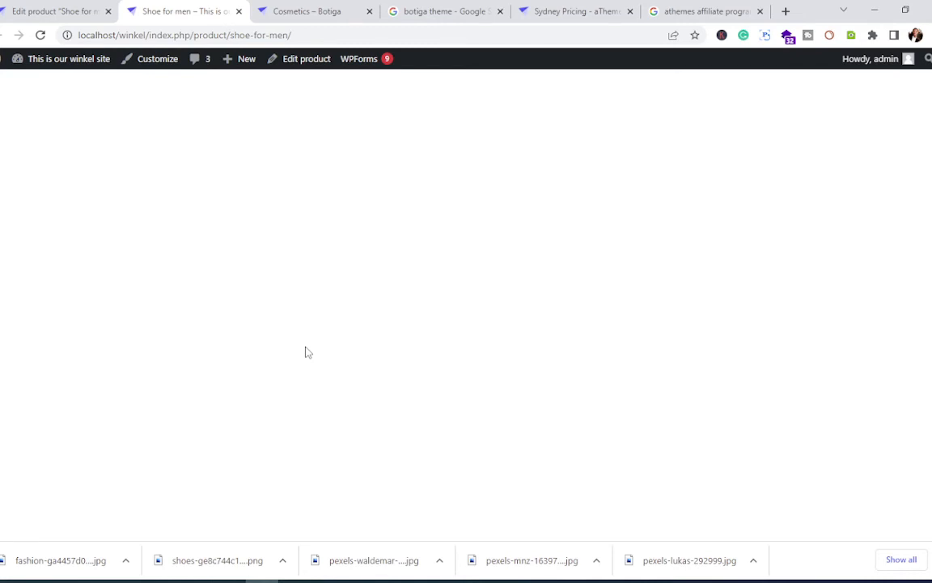
{"action": "key", "text": "ctrl+shift+Tab"}
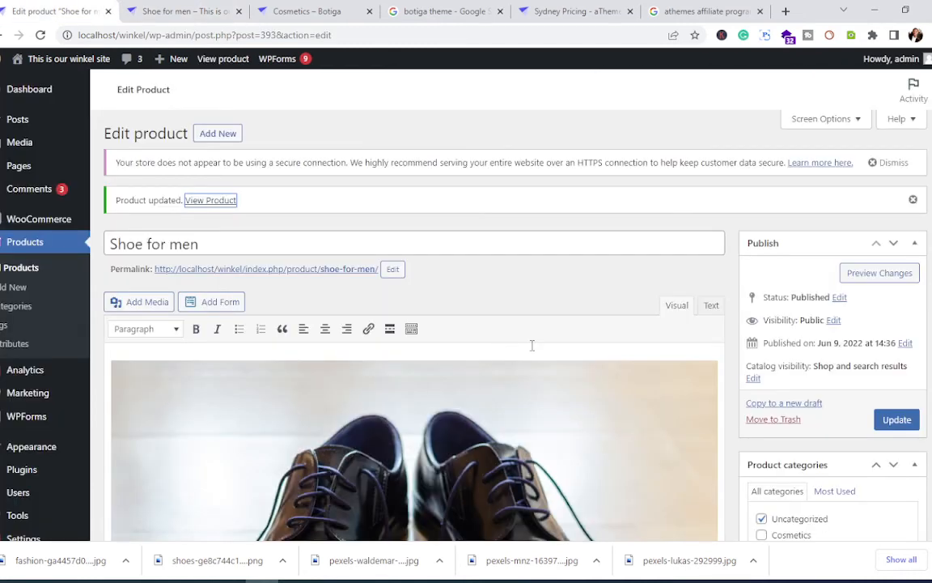
{"action": "scroll", "coordinate": [532, 345], "scroll_direction": "down", "scroll_amount": 8}
{"action": "scroll", "coordinate": [532, 351], "scroll_direction": "down", "scroll_amount": 3}
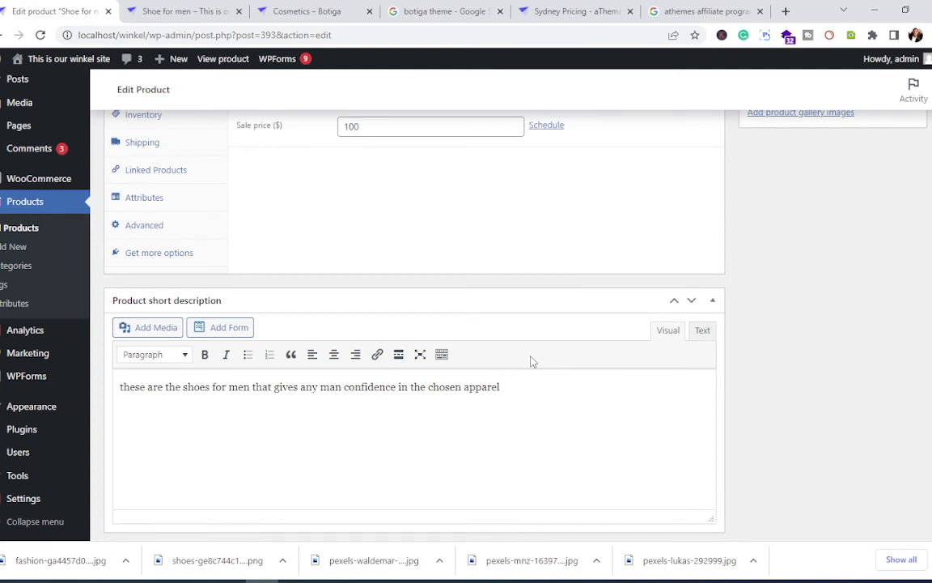
Step: Insert pexels-lukas-292999.jpg into the product short description above the shoes-for-men sentence
{"action": "left_click", "coordinate": [149, 330]}
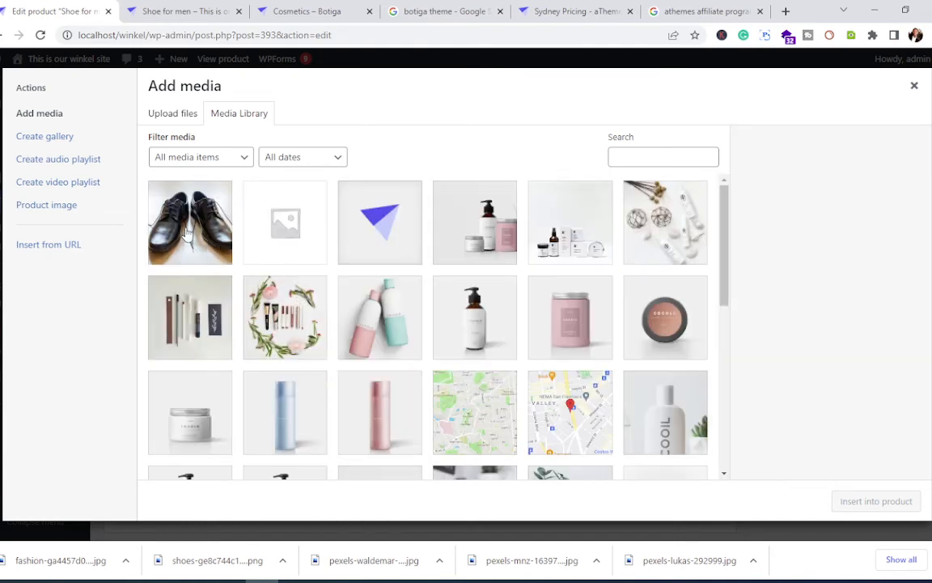
{"action": "left_click", "coordinate": [189, 223]}
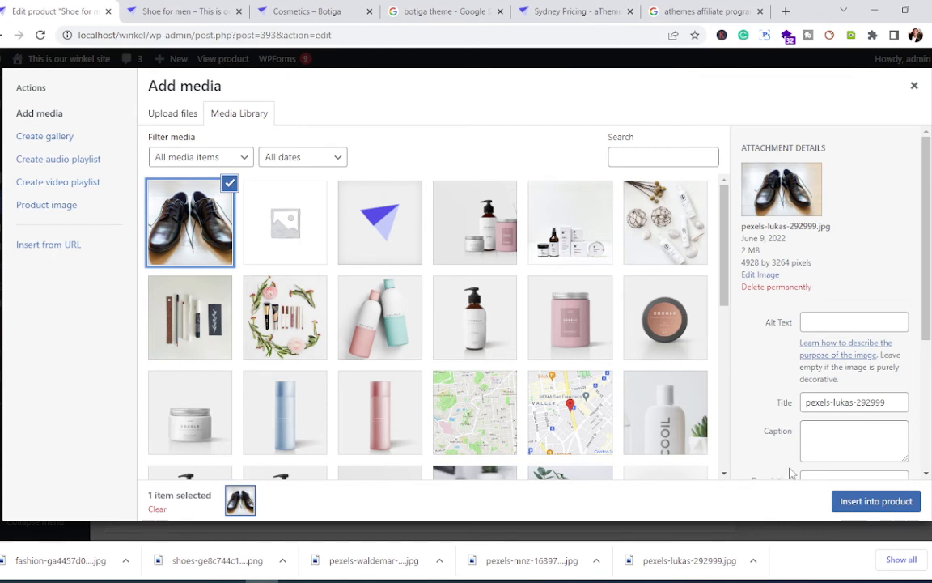
{"action": "left_click", "coordinate": [864, 502]}
{"action": "left_click", "coordinate": [476, 237]}
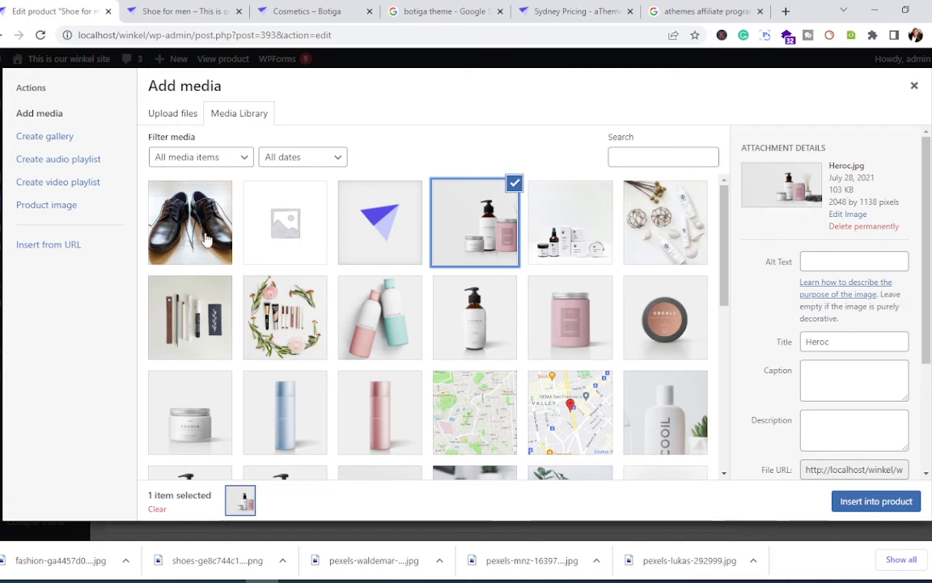
{"action": "left_click", "coordinate": [187, 217]}
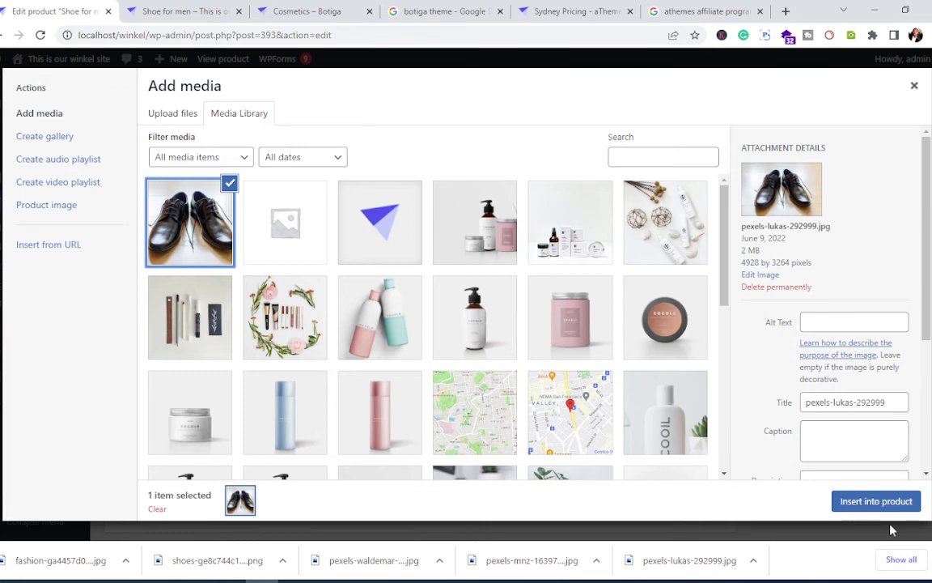
{"action": "left_click", "coordinate": [876, 502]}
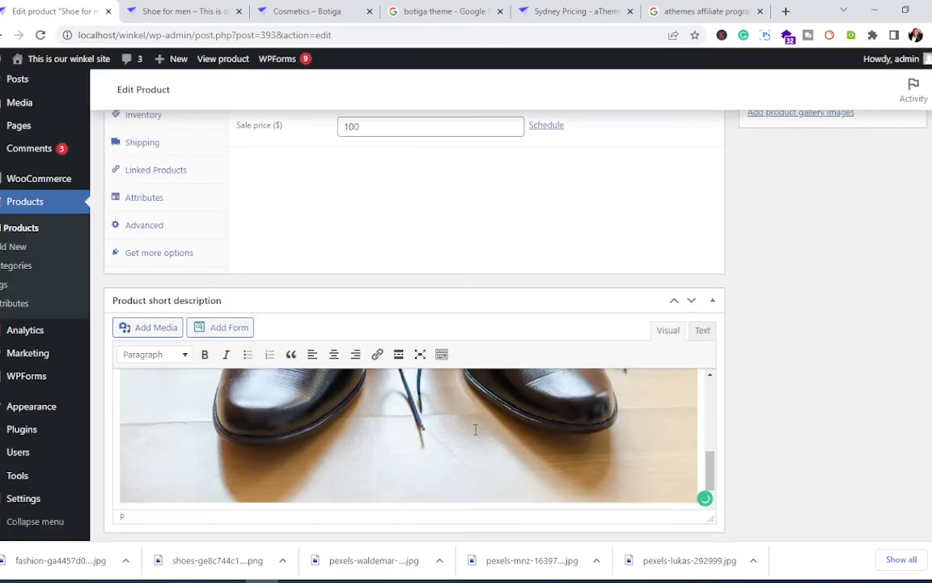
{"action": "scroll", "coordinate": [453, 419], "scroll_direction": "down", "scroll_amount": 1}
{"action": "scroll", "coordinate": [452, 417], "scroll_direction": "up", "scroll_amount": 3}
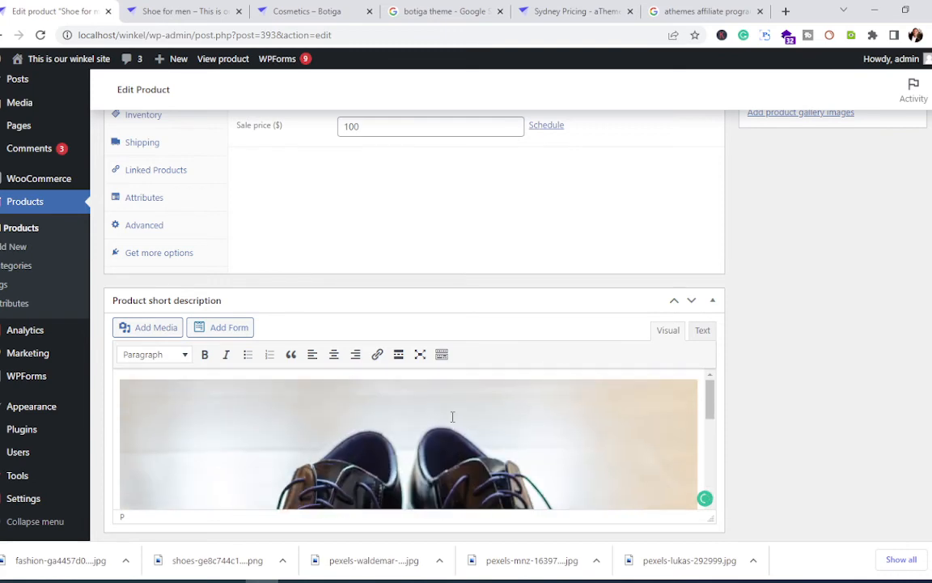
{"action": "scroll", "coordinate": [613, 256], "scroll_direction": "up", "scroll_amount": 1}
{"action": "scroll", "coordinate": [611, 251], "scroll_direction": "up", "scroll_amount": 5}
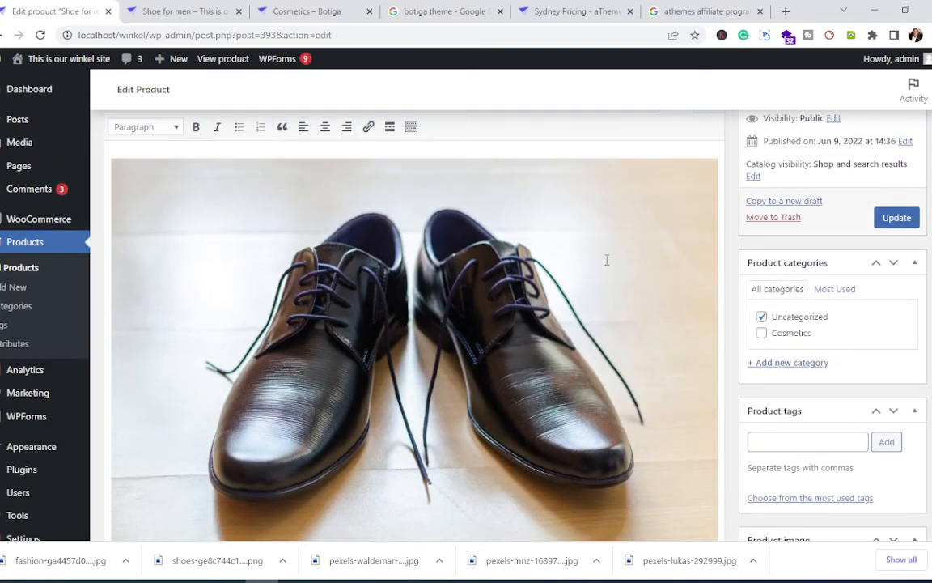
{"action": "scroll", "coordinate": [722, 258], "scroll_direction": "up", "scroll_amount": 2}
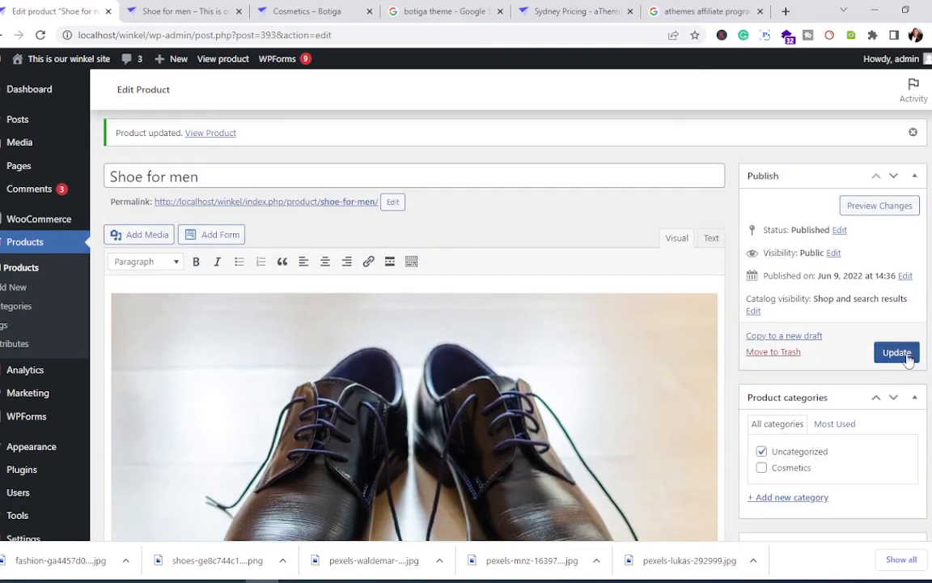
Step: Save the product with its short-description photo and open View Product in a new tab
{"action": "left_click", "coordinate": [896, 353]}
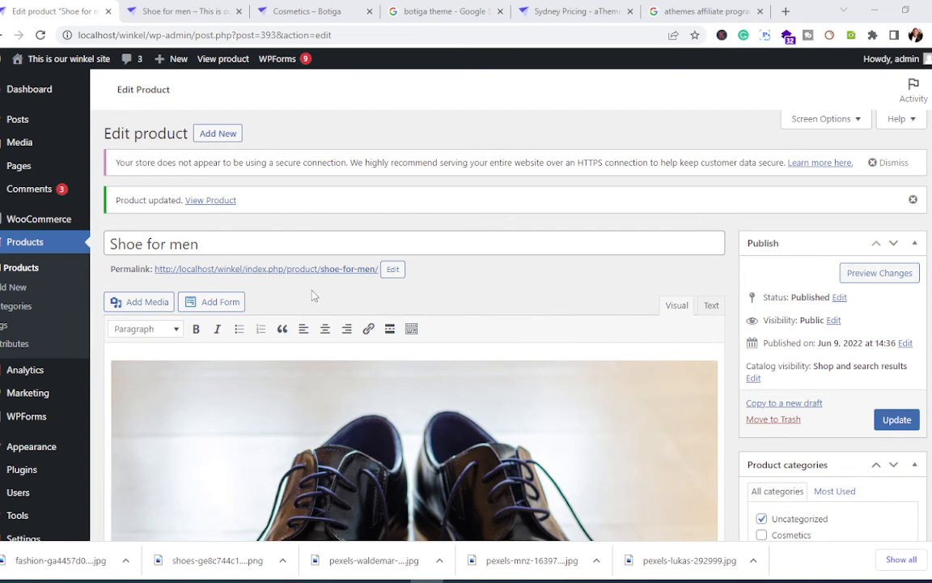
{"action": "right_click", "coordinate": [217, 201]}
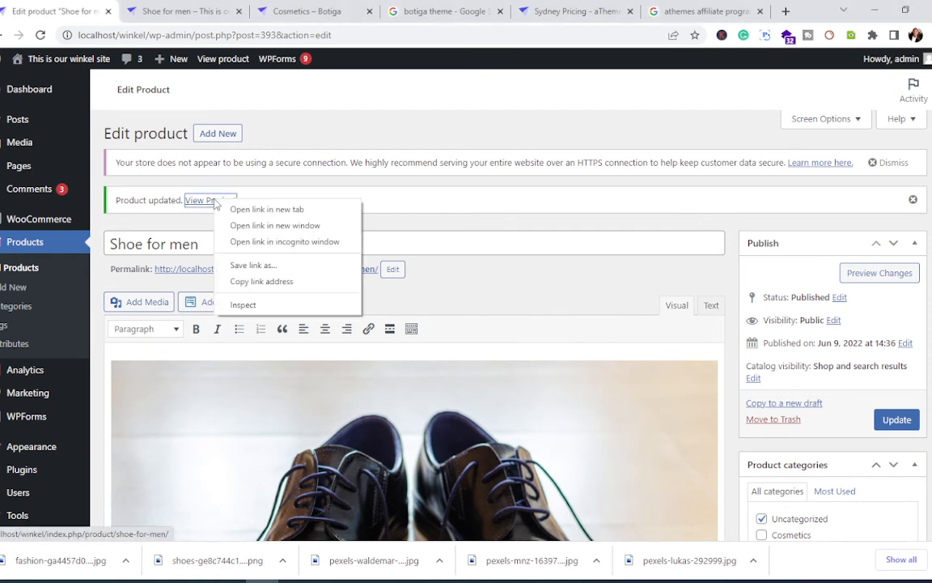
{"action": "left_click", "coordinate": [225, 210]}
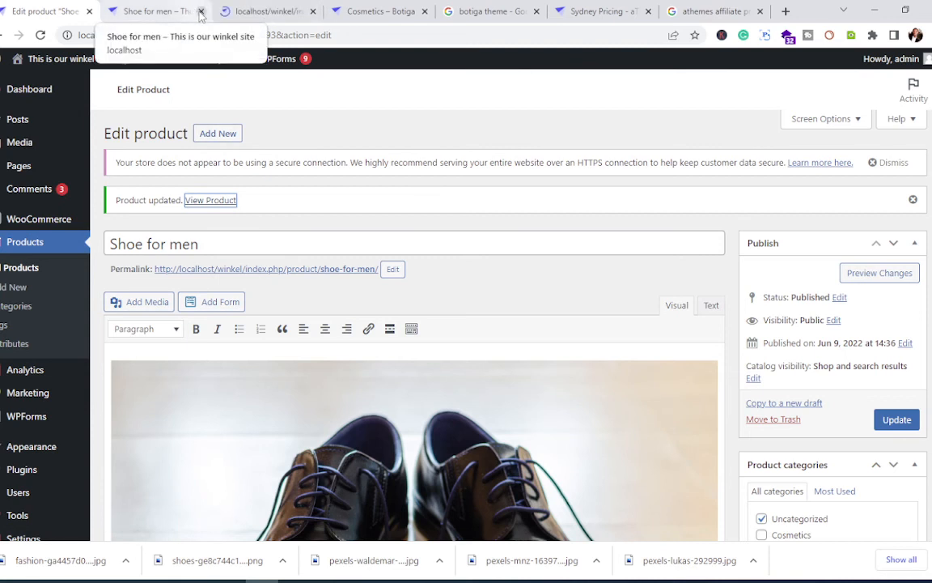
Step: Review the Shoe for men storefront page: $100.00 sale price, shoe photo, description, 10 in stock
{"action": "left_click", "coordinate": [247, 12]}
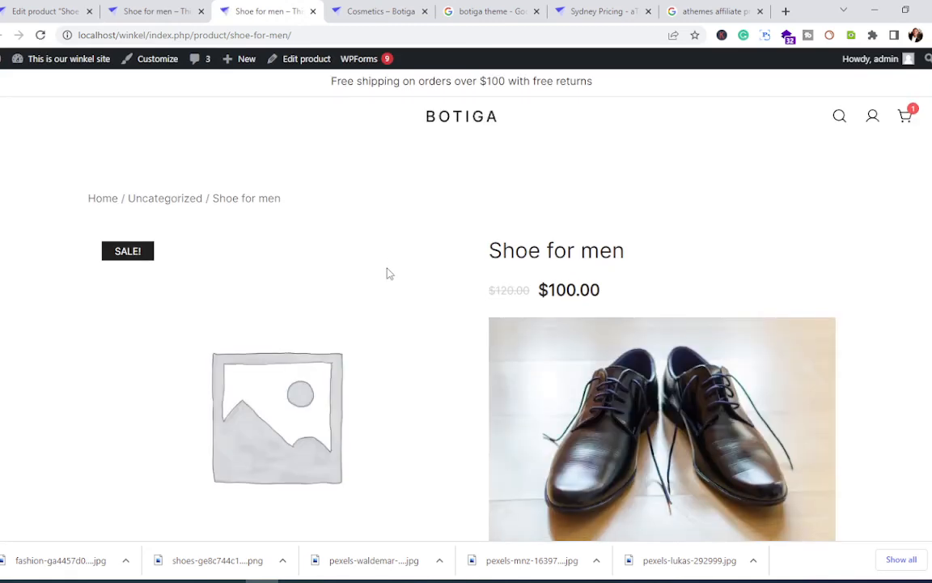
{"action": "scroll", "coordinate": [389, 274], "scroll_direction": "down", "scroll_amount": 10}
{"action": "scroll", "coordinate": [389, 276], "scroll_direction": "up", "scroll_amount": 1}
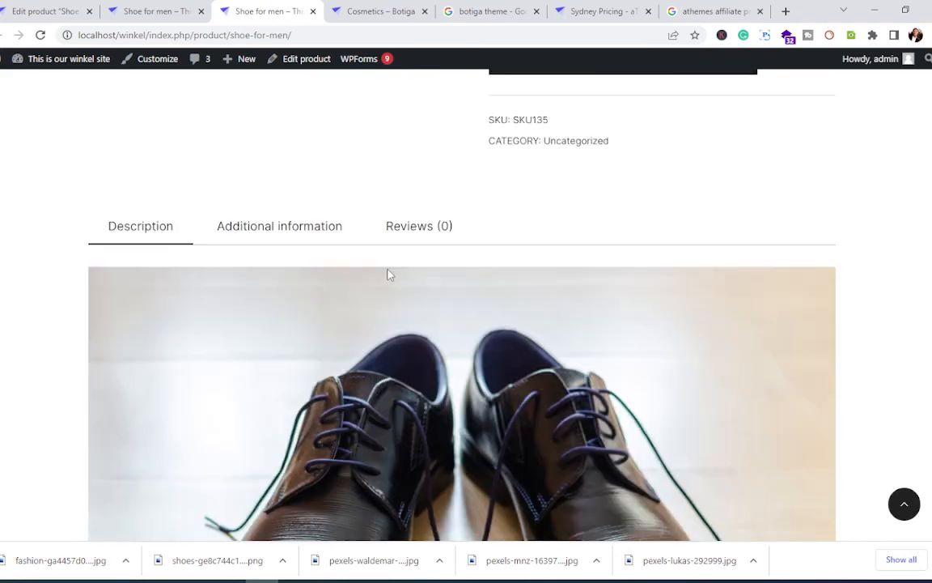
{"action": "scroll", "coordinate": [388, 273], "scroll_direction": "down", "scroll_amount": 6}
{"action": "scroll", "coordinate": [388, 273], "scroll_direction": "up", "scroll_amount": 6}
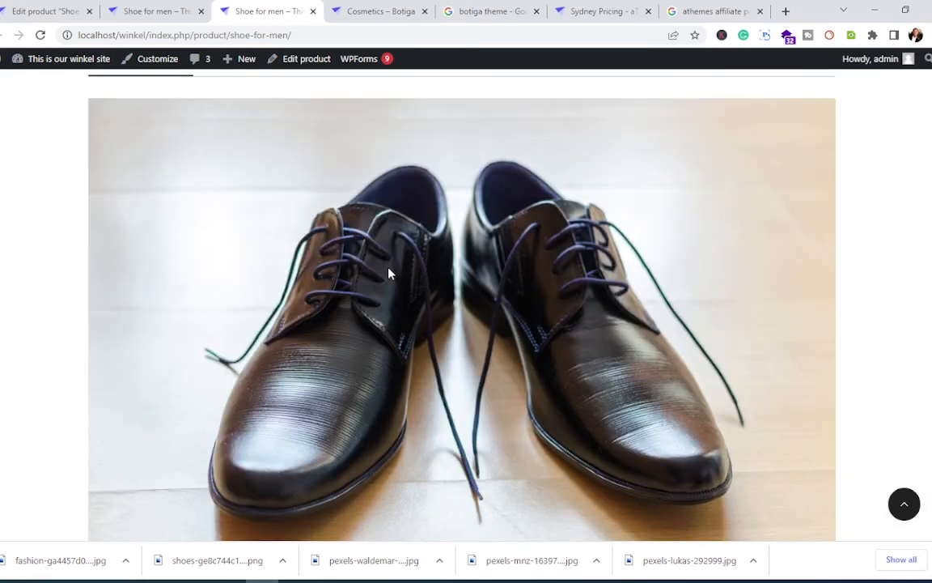
{"action": "scroll", "coordinate": [389, 273], "scroll_direction": "down", "scroll_amount": 5}
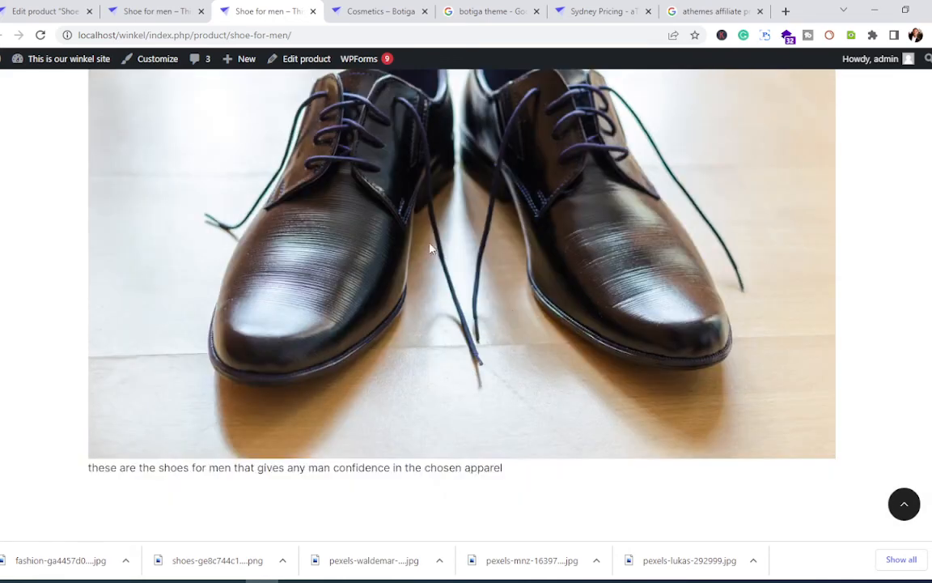
{"action": "scroll", "coordinate": [459, 289], "scroll_direction": "up", "scroll_amount": 12}
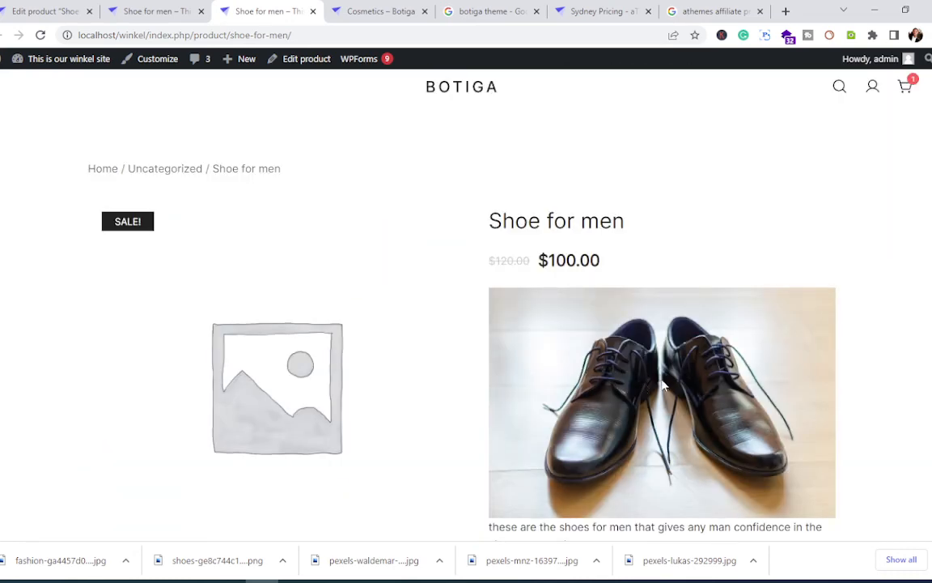
{"action": "scroll", "coordinate": [580, 356], "scroll_direction": "down", "scroll_amount": 2}
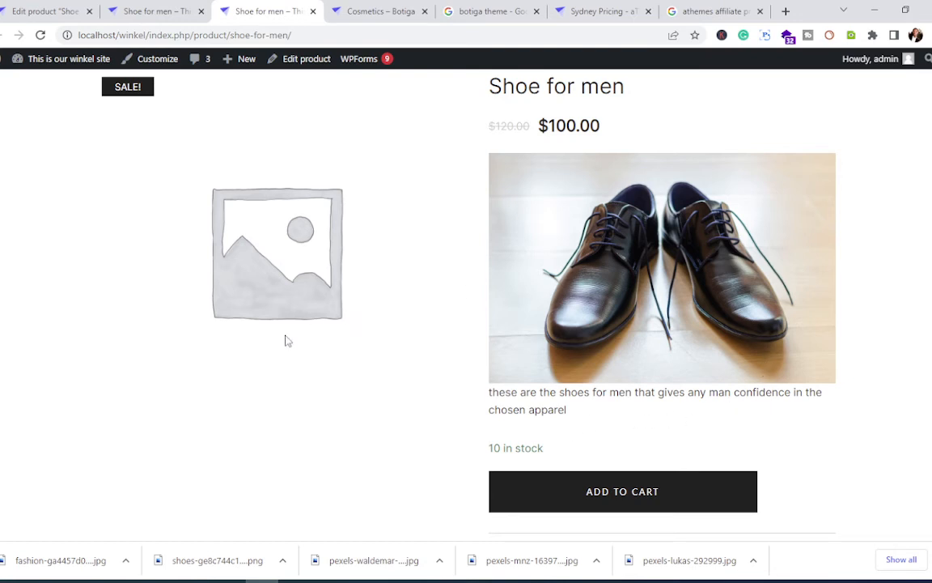
{"action": "scroll", "coordinate": [285, 341], "scroll_direction": "up", "scroll_amount": 2}
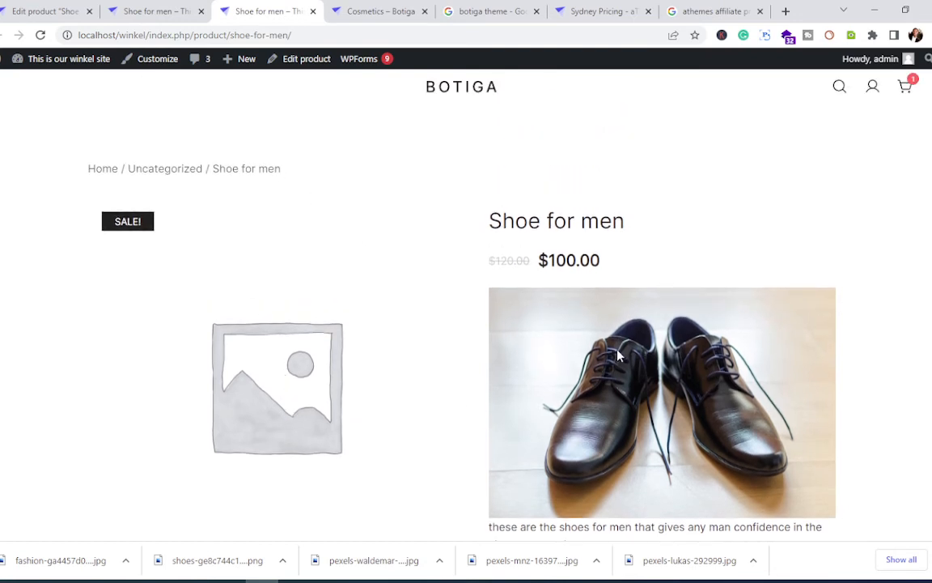
{"action": "scroll", "coordinate": [615, 361], "scroll_direction": "down", "scroll_amount": 8}
{"action": "scroll", "coordinate": [614, 362], "scroll_direction": "up", "scroll_amount": 5}
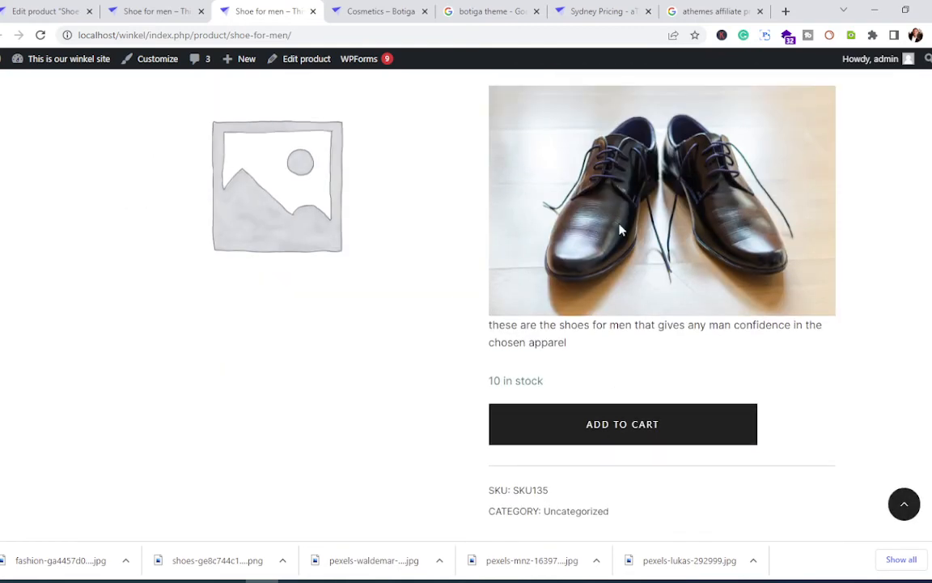
{"action": "scroll", "coordinate": [342, 274], "scroll_direction": "up", "scroll_amount": 3}
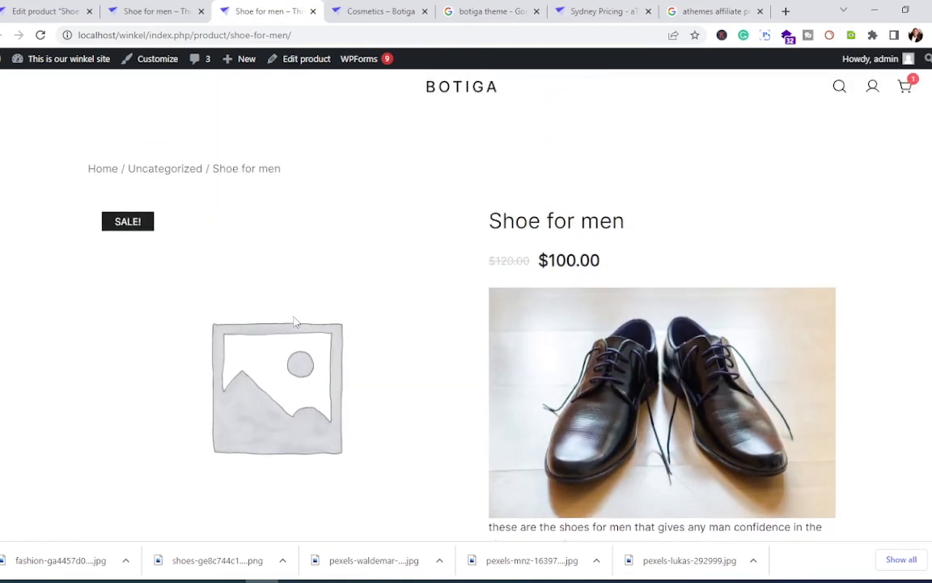
Step: Add Heroc.jpg from the Media Library to the Shoe for men product gallery
{"action": "left_click", "coordinate": [14, 9]}
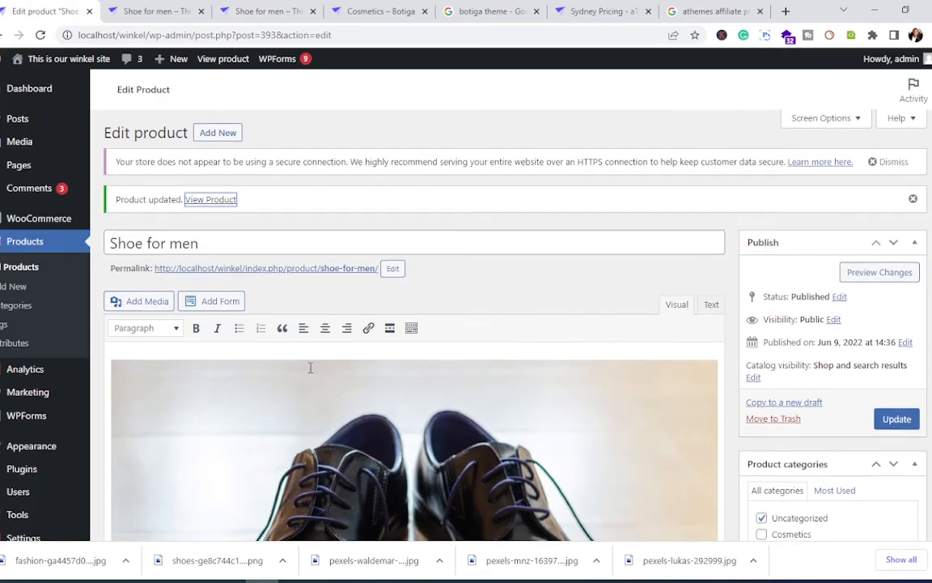
{"action": "scroll", "coordinate": [310, 368], "scroll_direction": "down", "scroll_amount": 10}
{"action": "scroll", "coordinate": [320, 372], "scroll_direction": "down", "scroll_amount": 3}
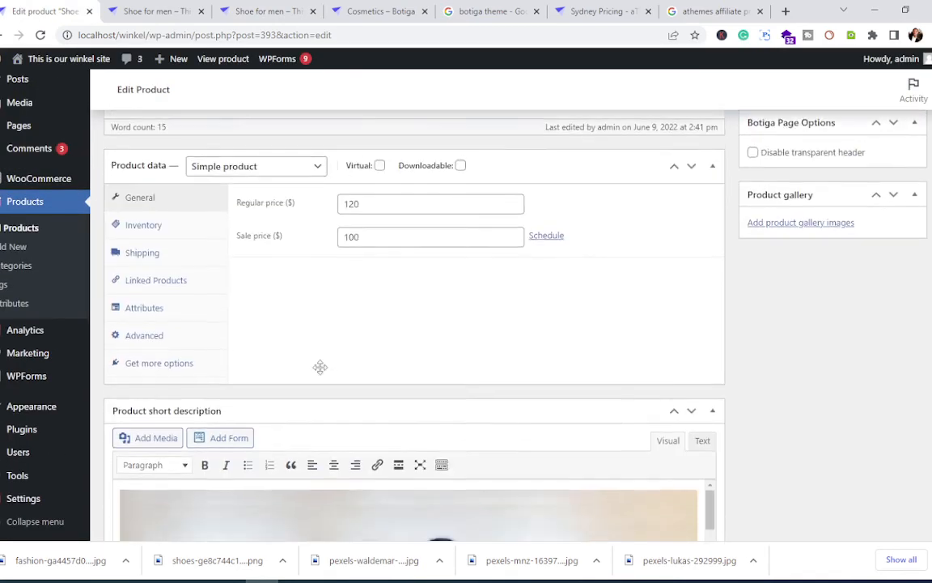
{"action": "scroll", "coordinate": [320, 368], "scroll_direction": "up", "scroll_amount": 5}
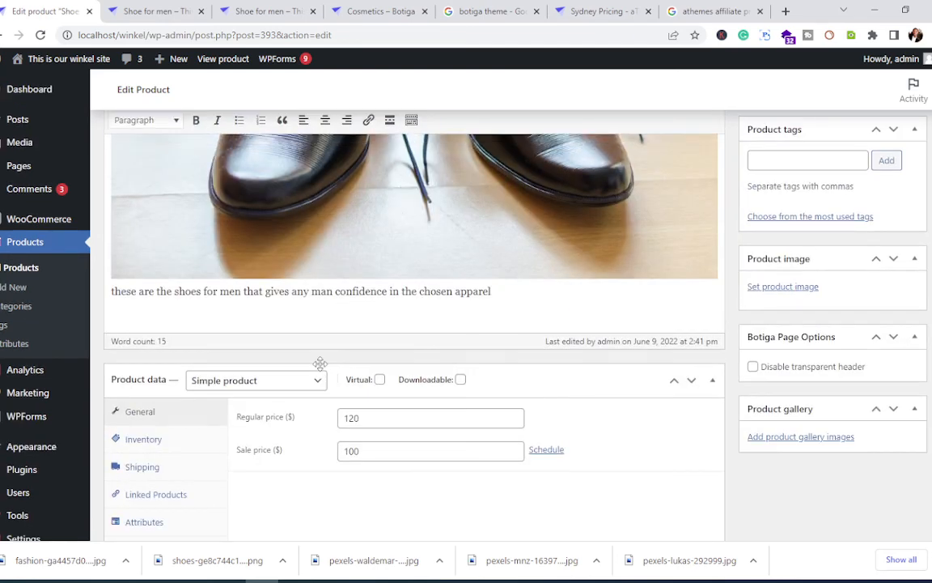
{"action": "scroll", "coordinate": [320, 363], "scroll_direction": "down", "scroll_amount": 7}
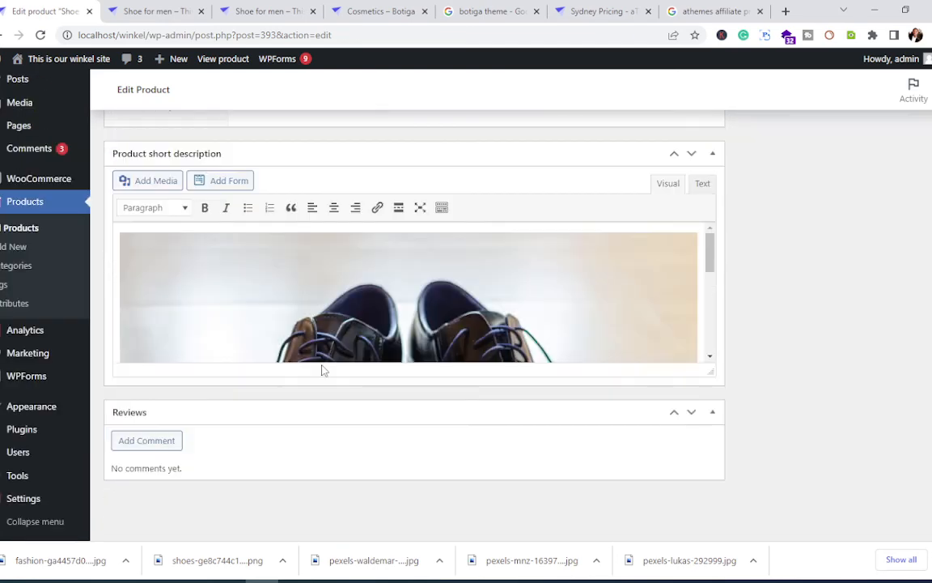
{"action": "scroll", "coordinate": [321, 370], "scroll_direction": "up", "scroll_amount": 15}
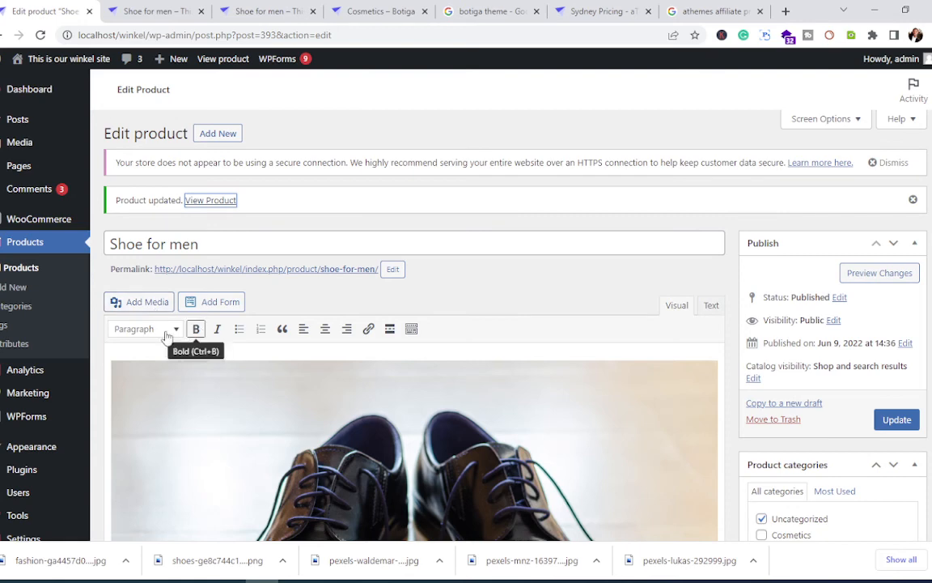
{"action": "scroll", "coordinate": [327, 380], "scroll_direction": "down", "scroll_amount": 5}
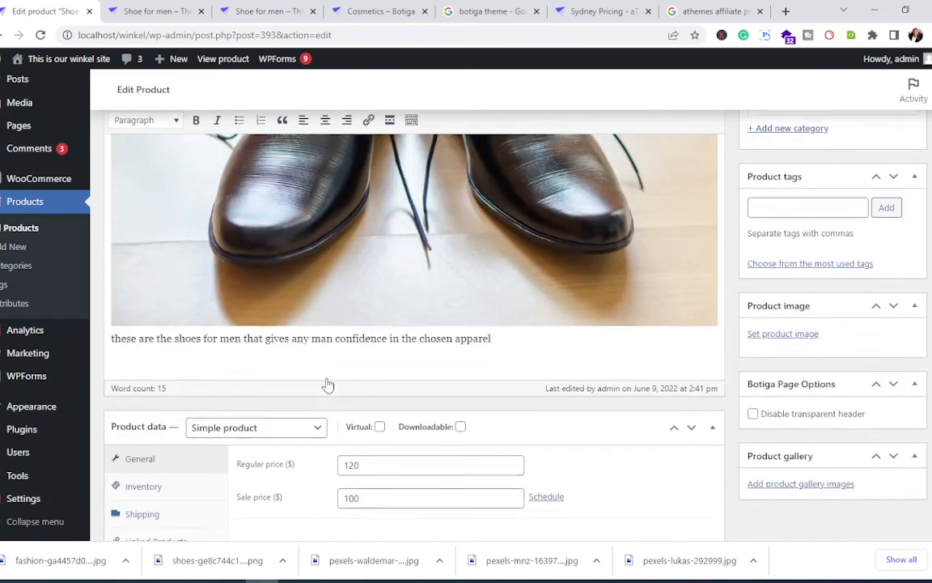
{"action": "scroll", "coordinate": [327, 385], "scroll_direction": "down", "scroll_amount": 1}
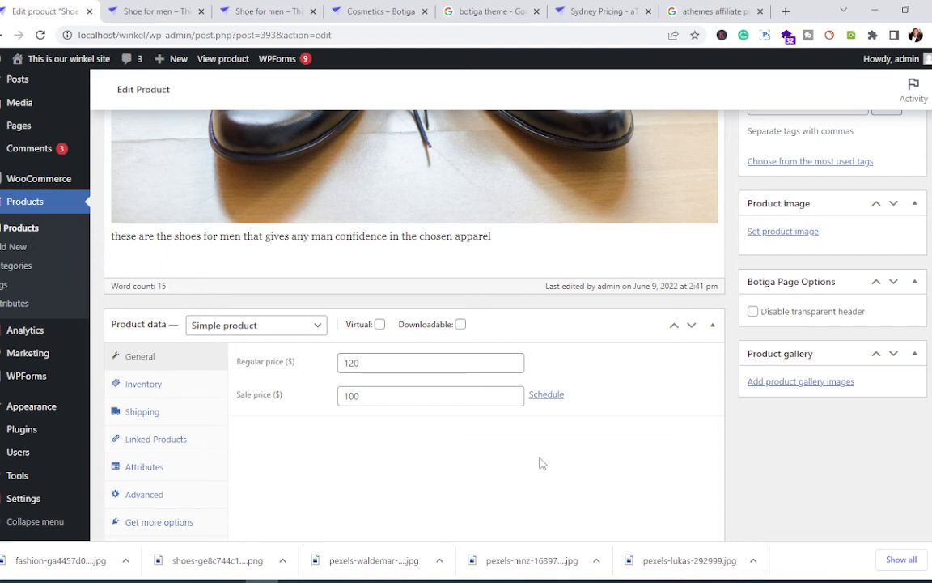
{"action": "left_click", "coordinate": [812, 383]}
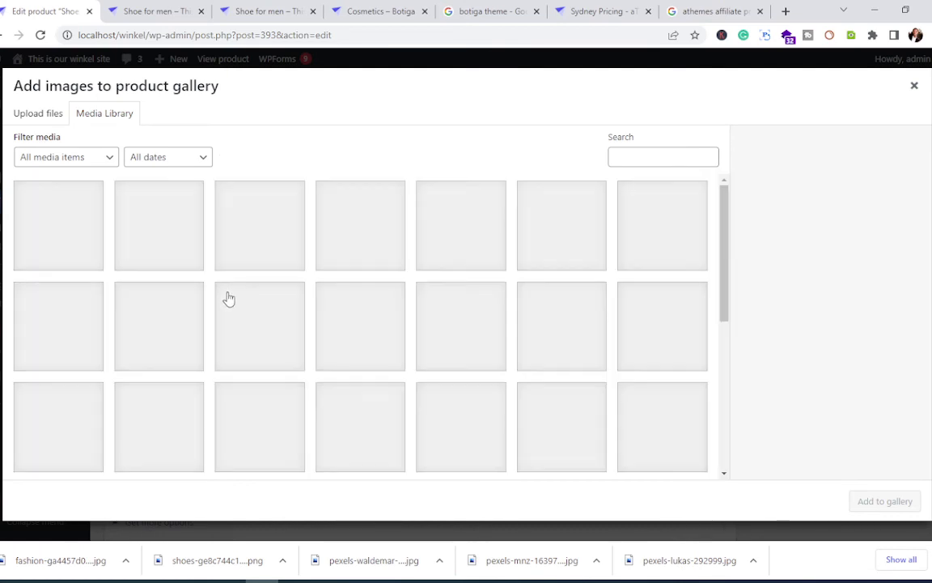
{"action": "left_click", "coordinate": [77, 234]}
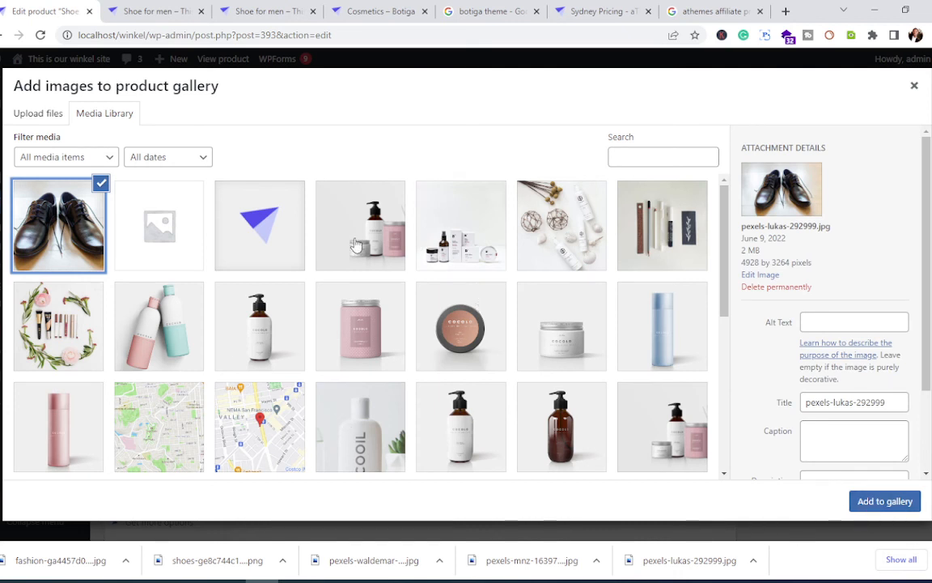
{"action": "left_click", "coordinate": [356, 242]}
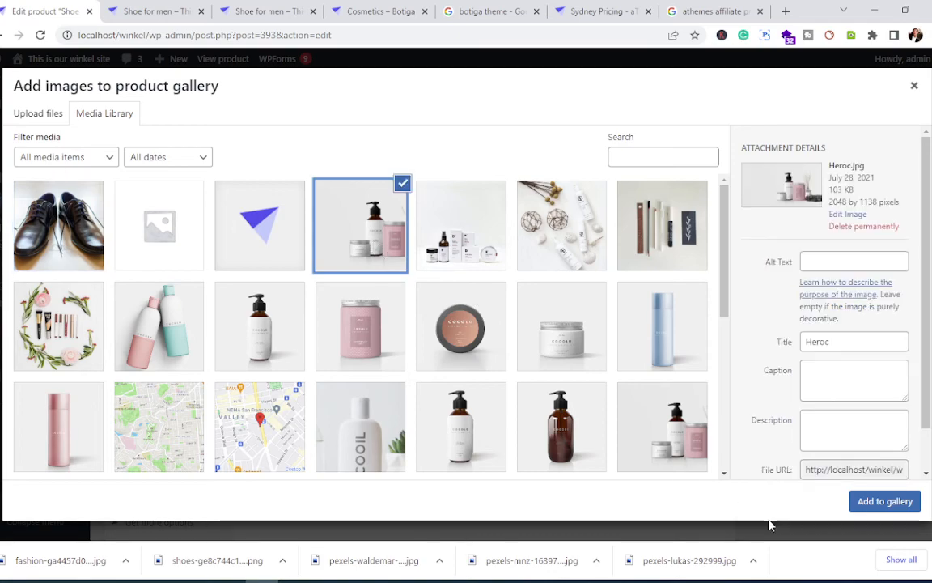
{"action": "left_click", "coordinate": [881, 502]}
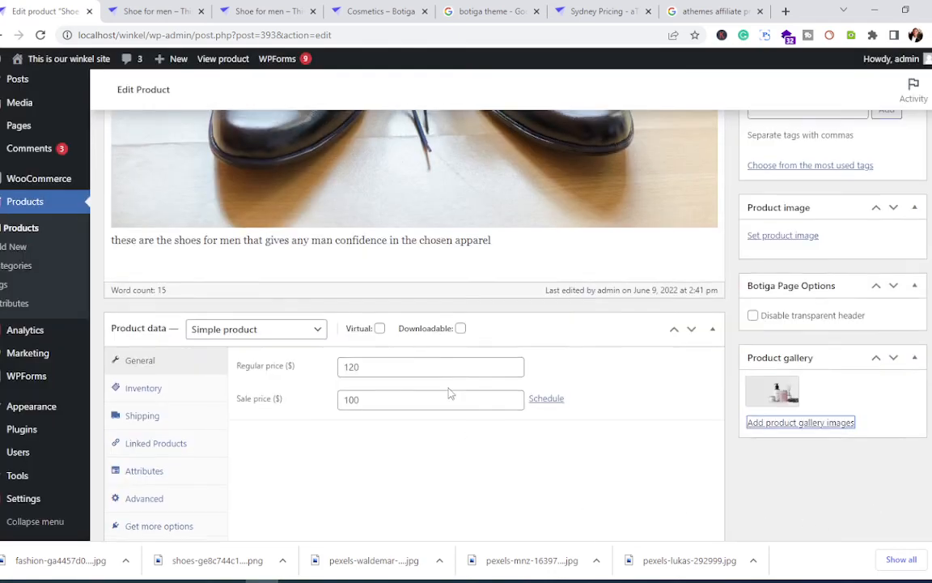
{"action": "scroll", "coordinate": [451, 394], "scroll_direction": "up", "scroll_amount": 6}
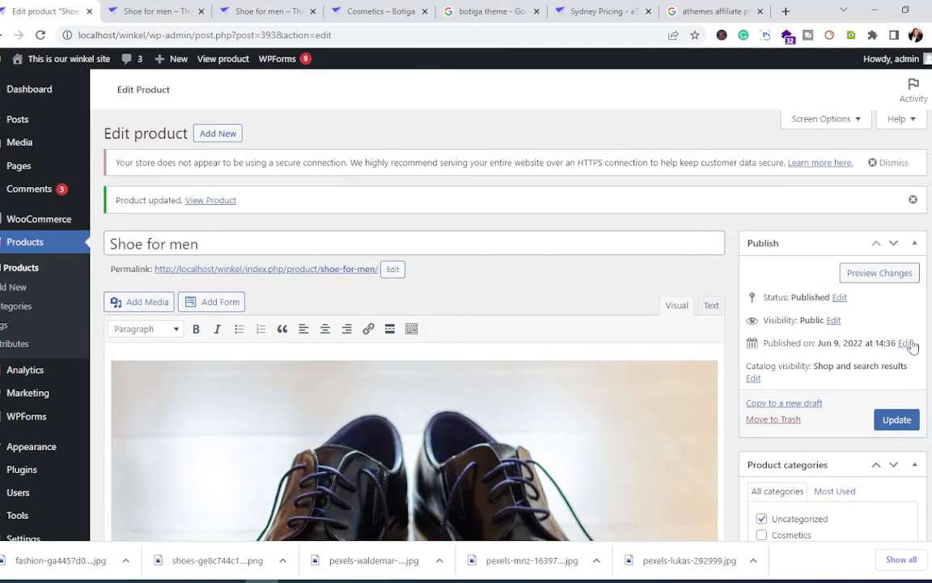
Step: Save the Shoe for men product with its new Heroc gallery image
{"action": "left_click", "coordinate": [897, 420]}
{"action": "scroll", "coordinate": [444, 306], "scroll_direction": "down", "scroll_amount": 1}
{"action": "scroll", "coordinate": [444, 306], "scroll_direction": "down", "scroll_amount": 5}
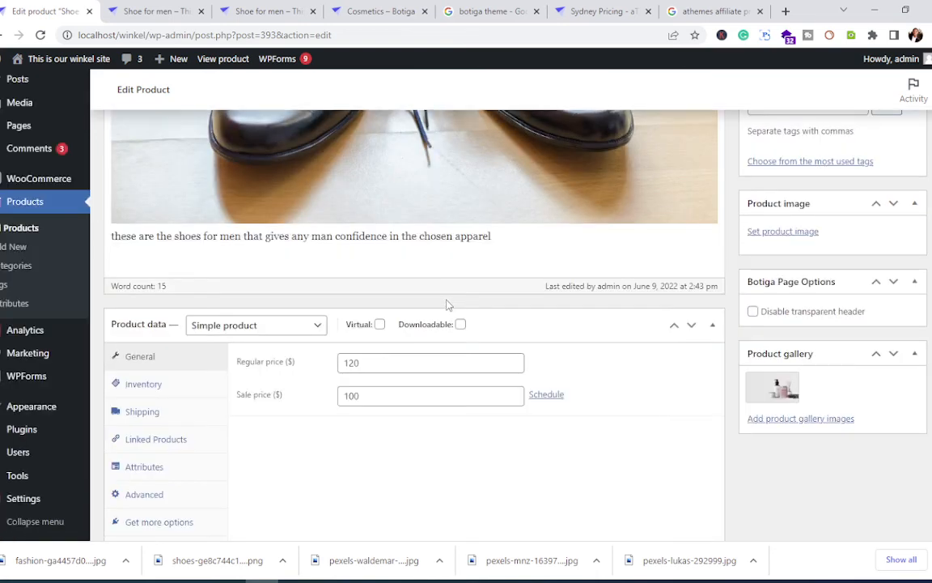
{"action": "scroll", "coordinate": [449, 301], "scroll_direction": "down", "scroll_amount": 3}
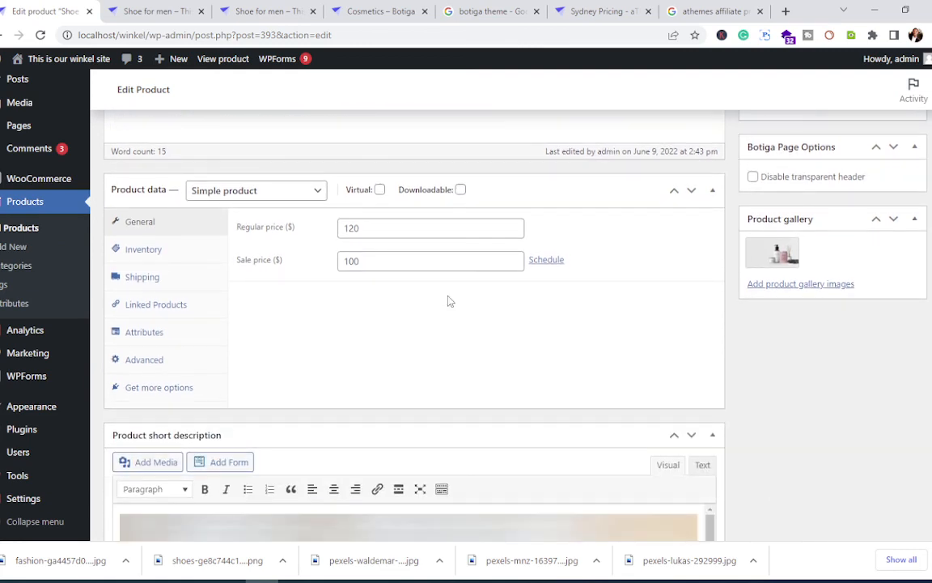
{"action": "scroll", "coordinate": [450, 301], "scroll_direction": "down", "scroll_amount": 2}
{"action": "scroll", "coordinate": [449, 298], "scroll_direction": "up", "scroll_amount": 3}
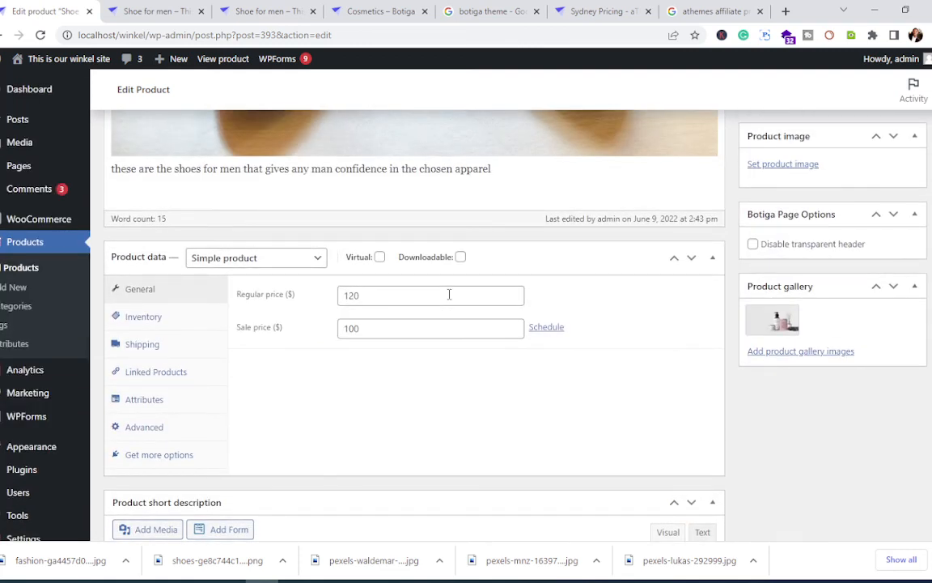
{"action": "scroll", "coordinate": [449, 298], "scroll_direction": "up", "scroll_amount": 6}
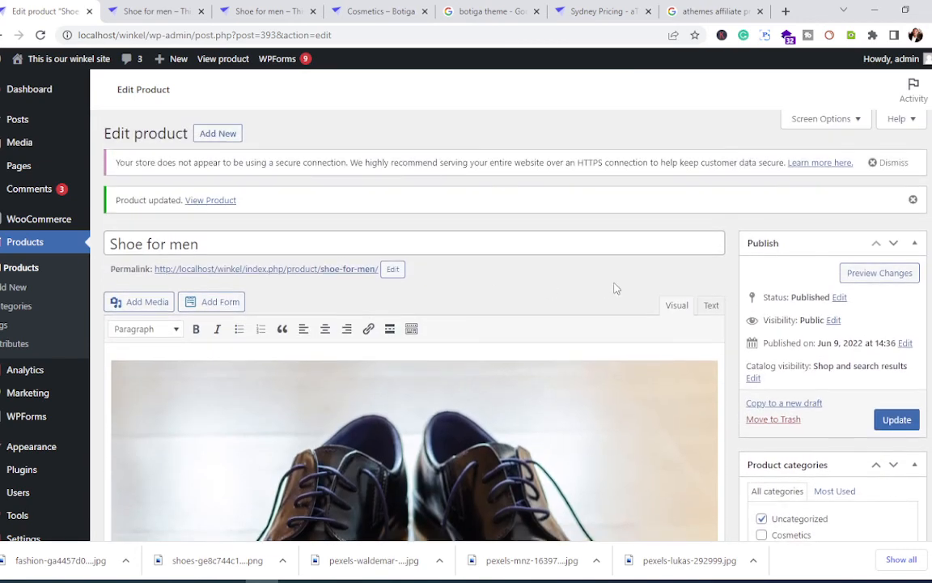
{"action": "left_click", "coordinate": [896, 419]}
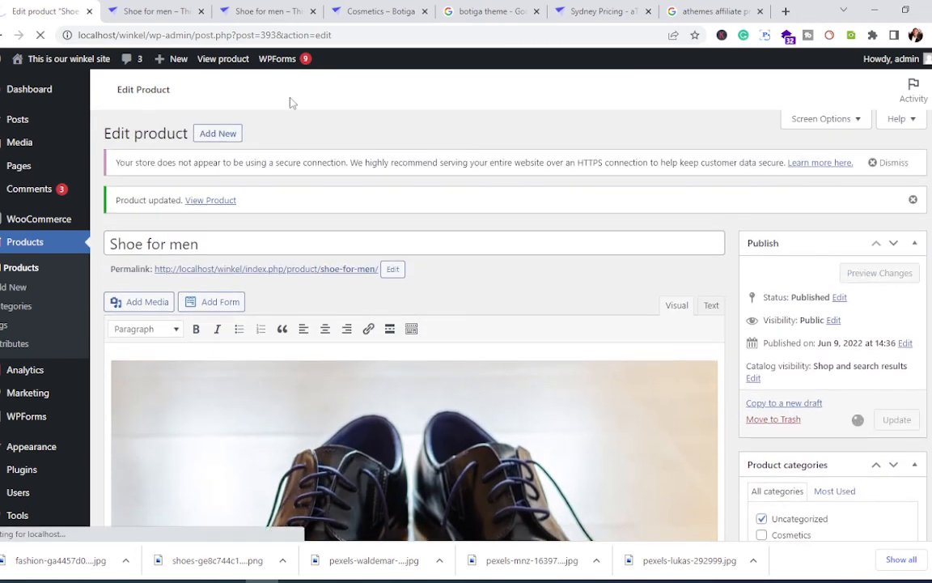
Step: Check the storefront page, still showing a placeholder main image, and reopen the product's edit page
{"action": "left_click", "coordinate": [153, 11]}
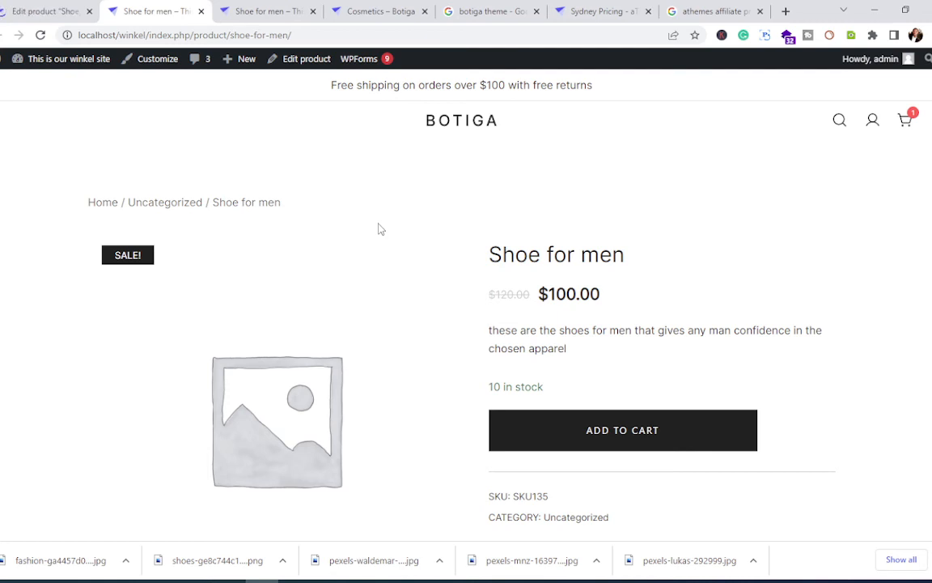
{"action": "left_click", "coordinate": [24, 11]}
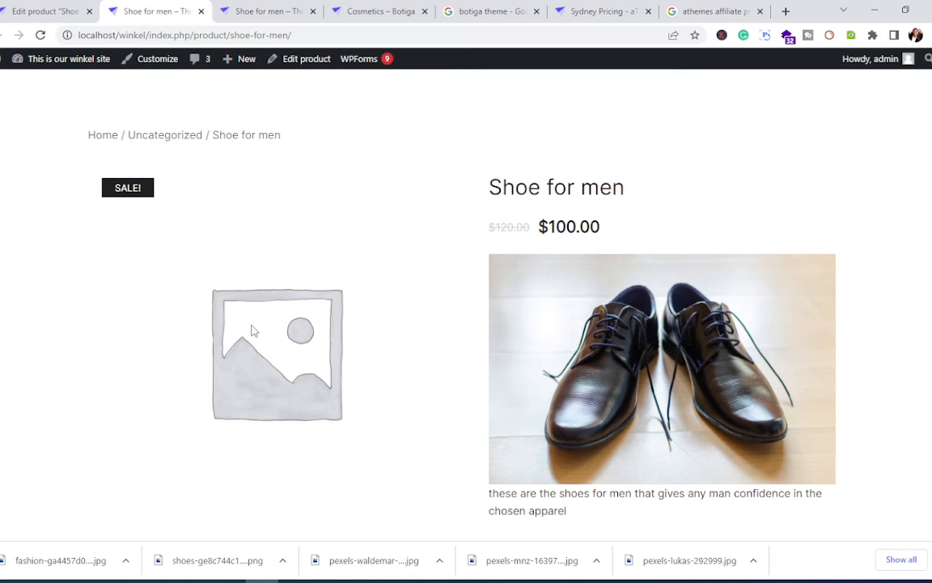
{"action": "left_click", "coordinate": [304, 58]}
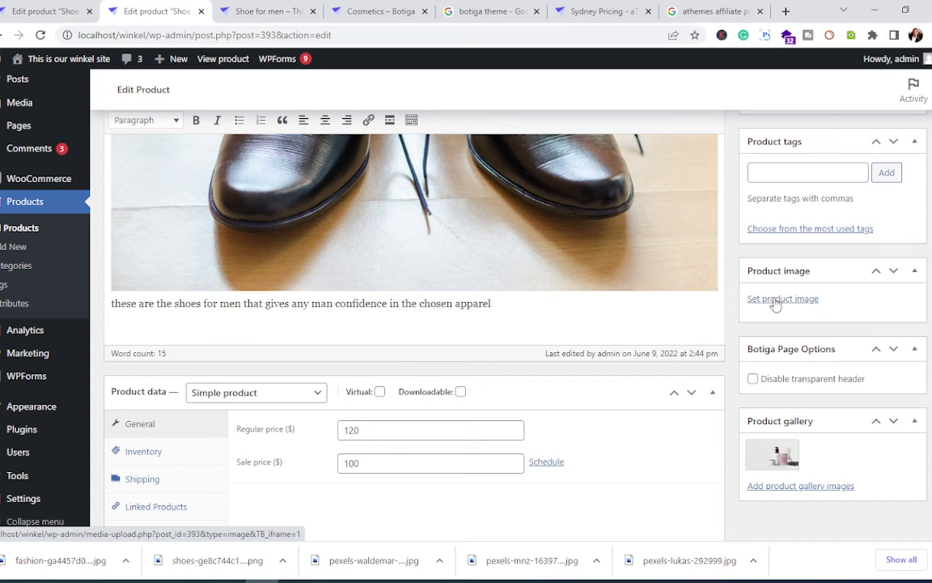
Step: Close the main product image picker without choosing an image, then save the product
{"action": "left_click", "coordinate": [776, 300]}
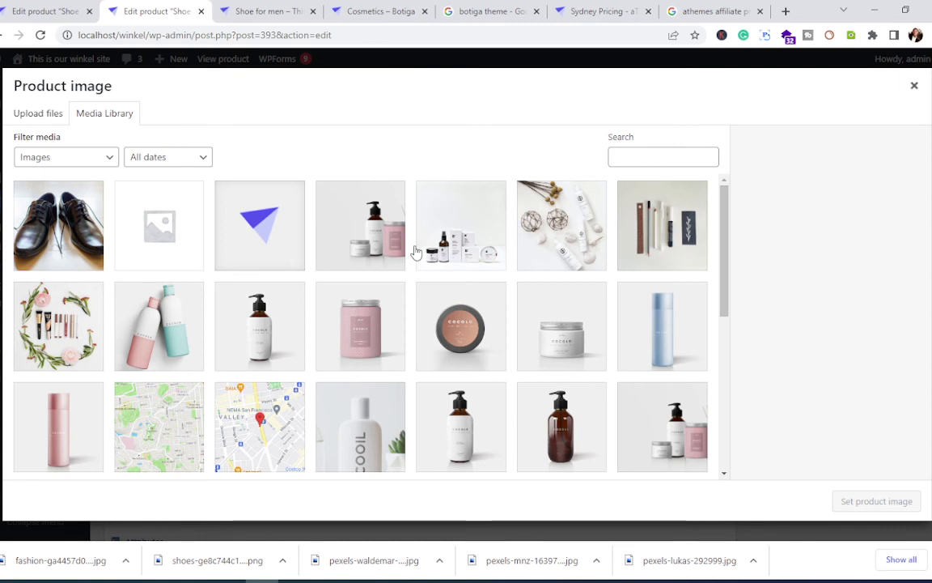
{"action": "key", "text": "Escape"}
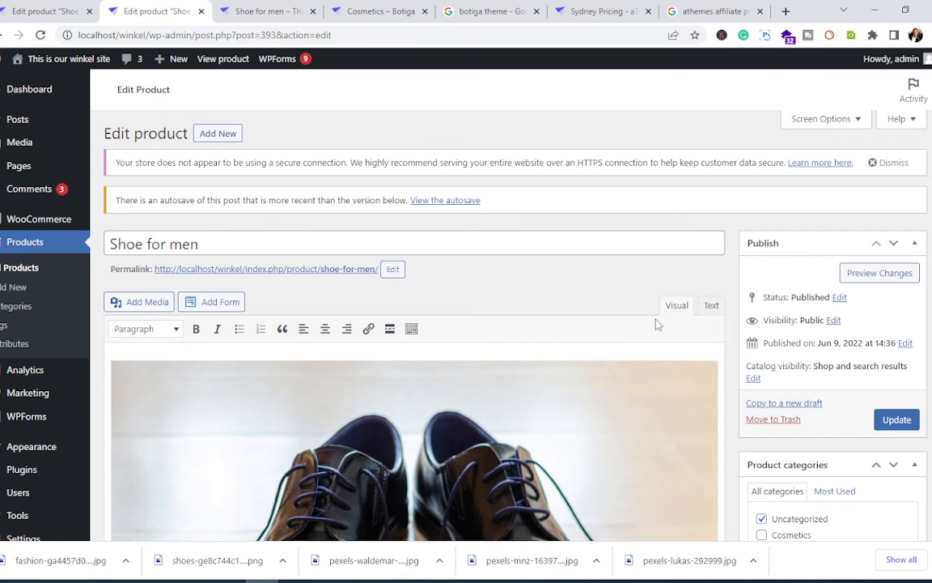
{"action": "left_click", "coordinate": [896, 419]}
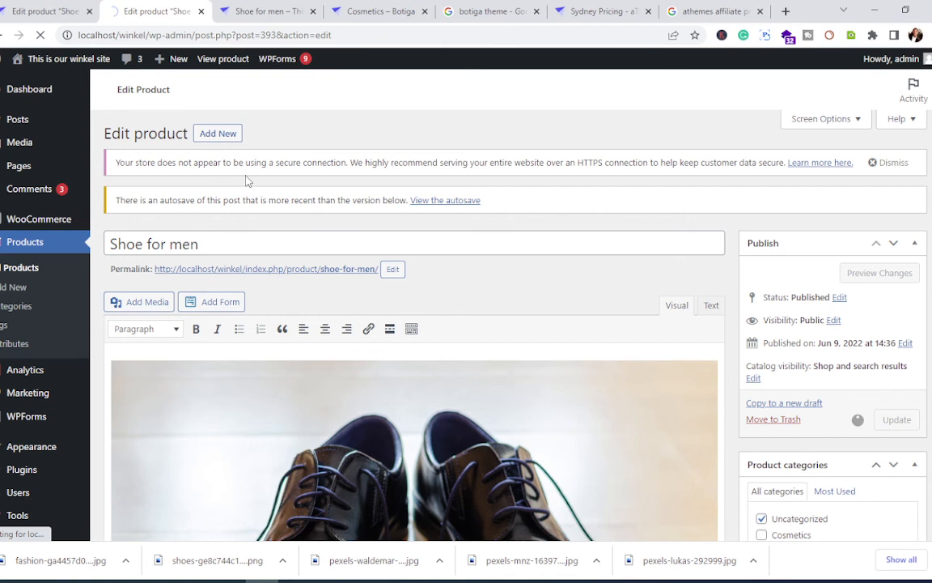
{"action": "mouse_move", "coordinate": [48, 65]}
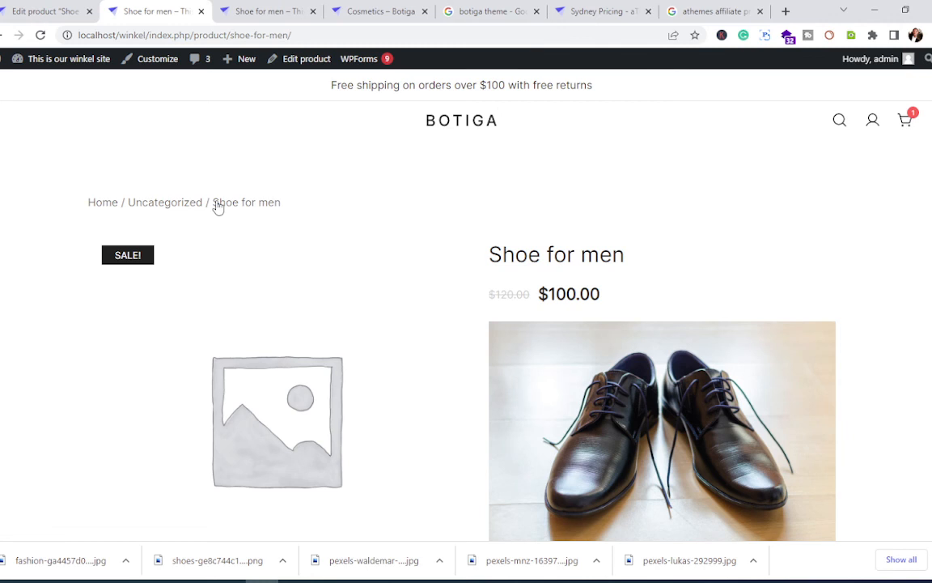
{"action": "scroll", "coordinate": [249, 278], "scroll_direction": "down", "scroll_amount": 3}
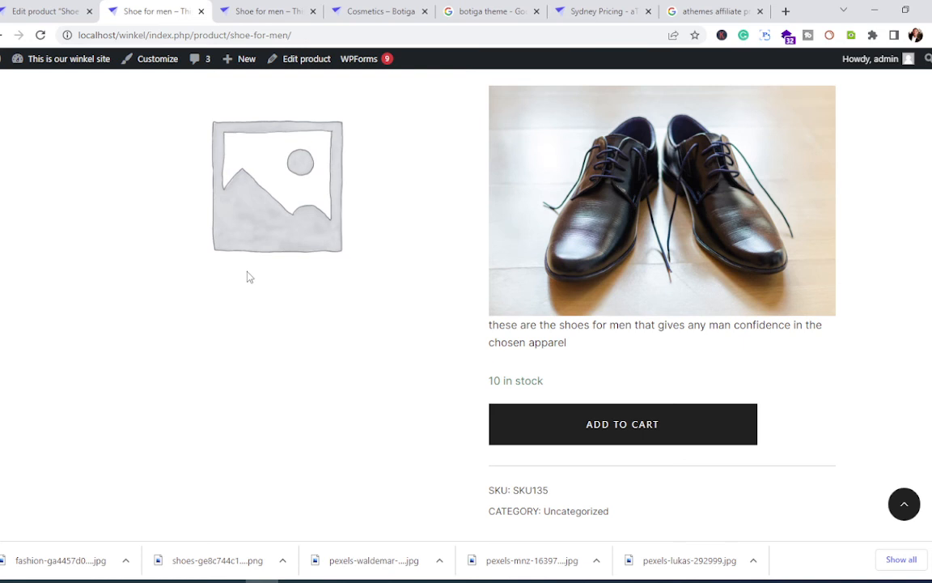
Step: Review the shoe-photo description, regular price 120, sale price 100 and short description
{"action": "key", "text": "ctrl+shift+Tab"}
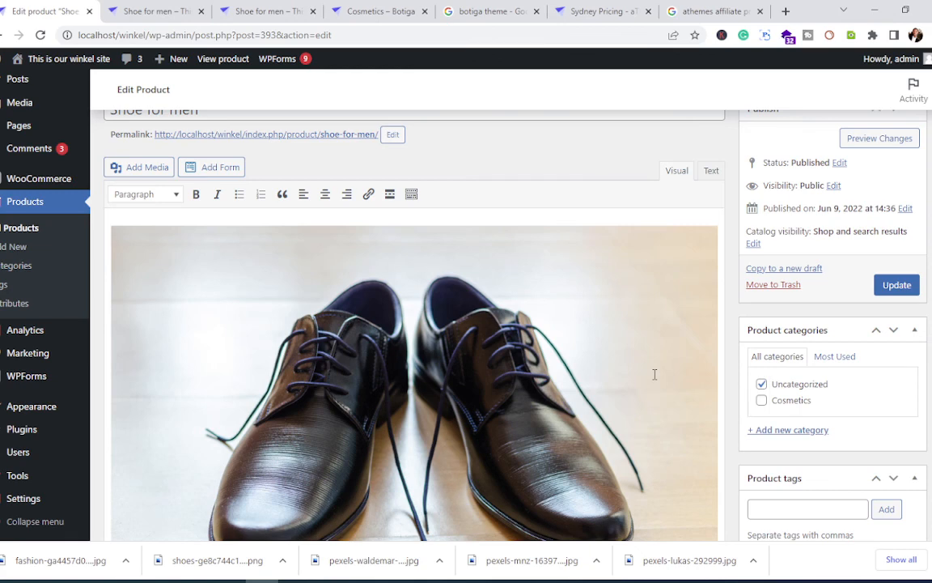
{"action": "scroll", "coordinate": [654, 374], "scroll_direction": "down", "scroll_amount": 3}
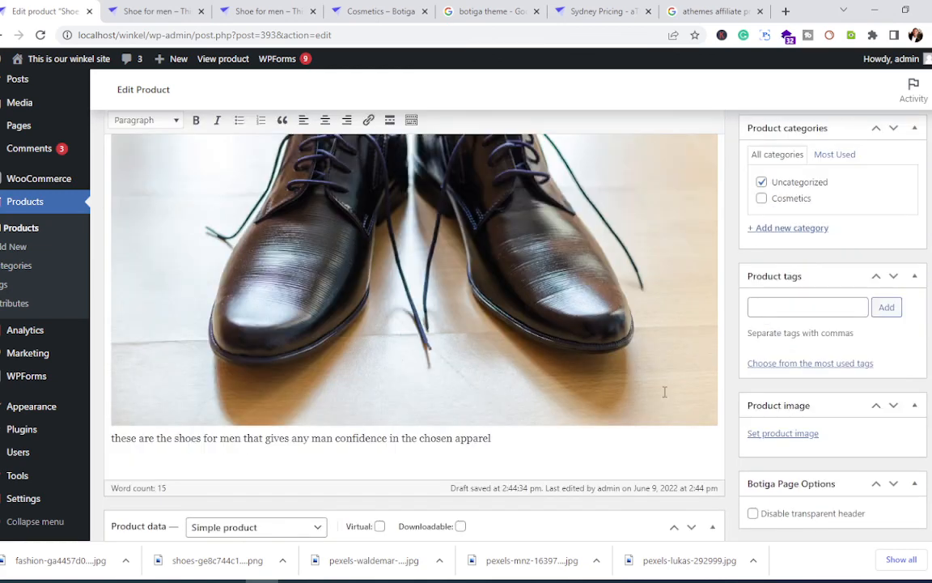
{"action": "scroll", "coordinate": [659, 394], "scroll_direction": "down", "scroll_amount": 3}
{"action": "scroll", "coordinate": [652, 396], "scroll_direction": "down", "scroll_amount": 3}
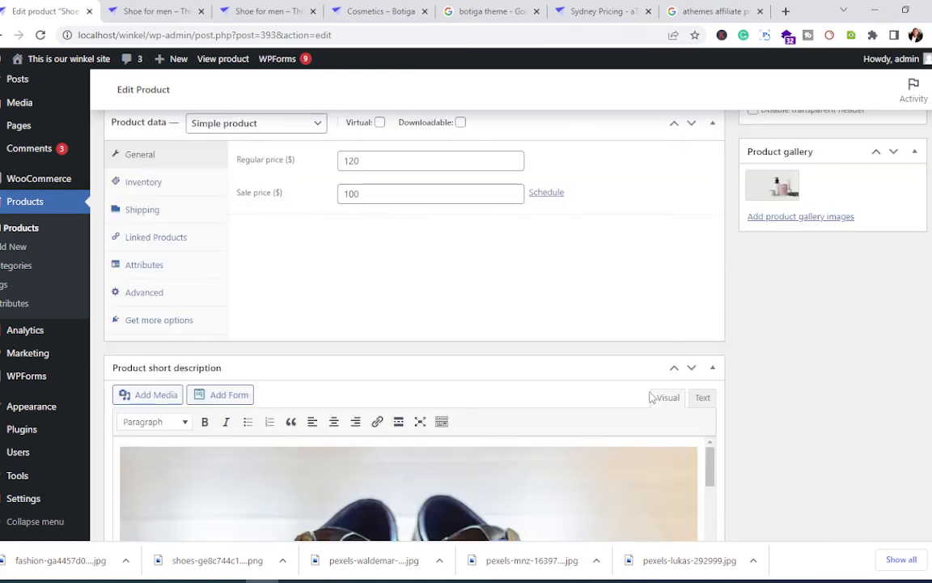
{"action": "scroll", "coordinate": [652, 396], "scroll_direction": "down", "scroll_amount": 3}
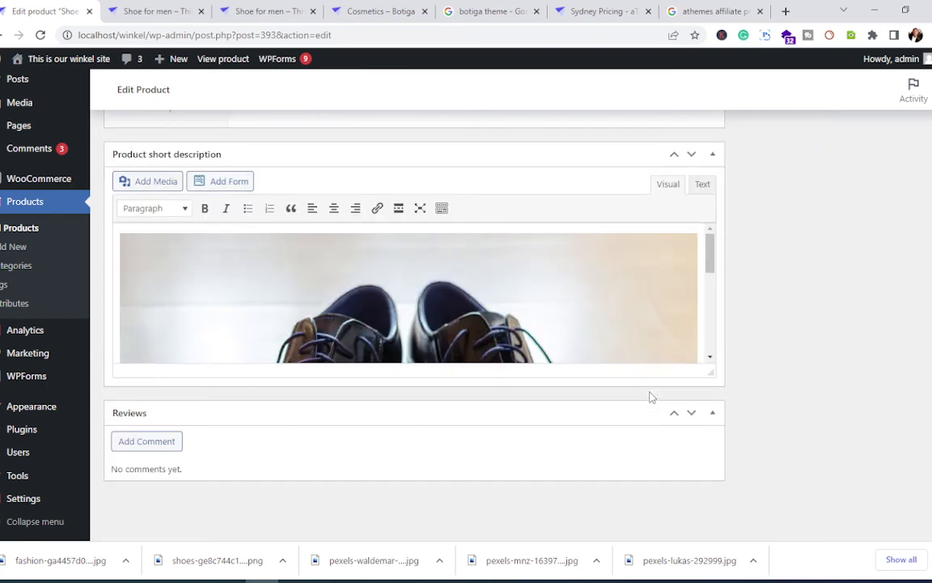
{"action": "scroll", "coordinate": [653, 396], "scroll_direction": "up", "scroll_amount": 15}
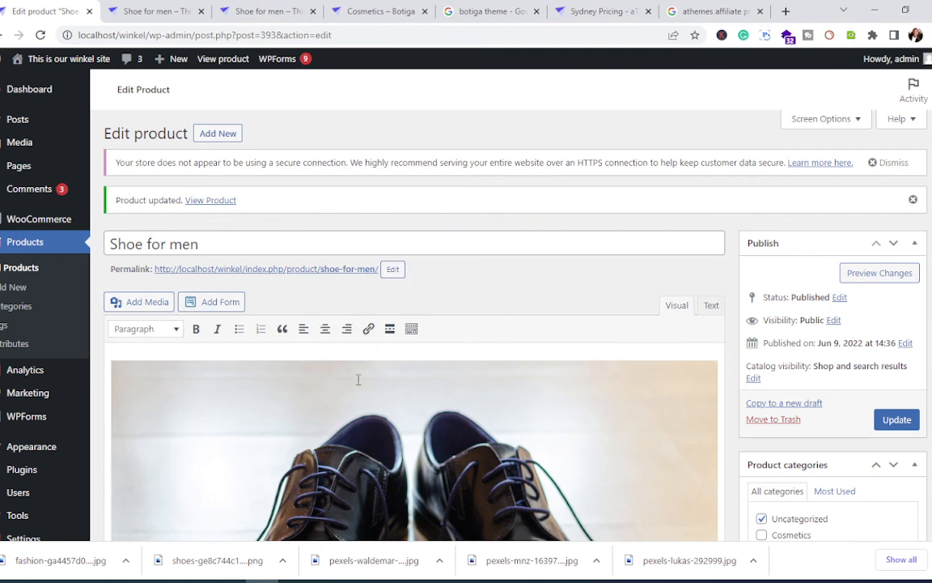
{"action": "scroll", "coordinate": [440, 374], "scroll_direction": "down", "scroll_amount": 3}
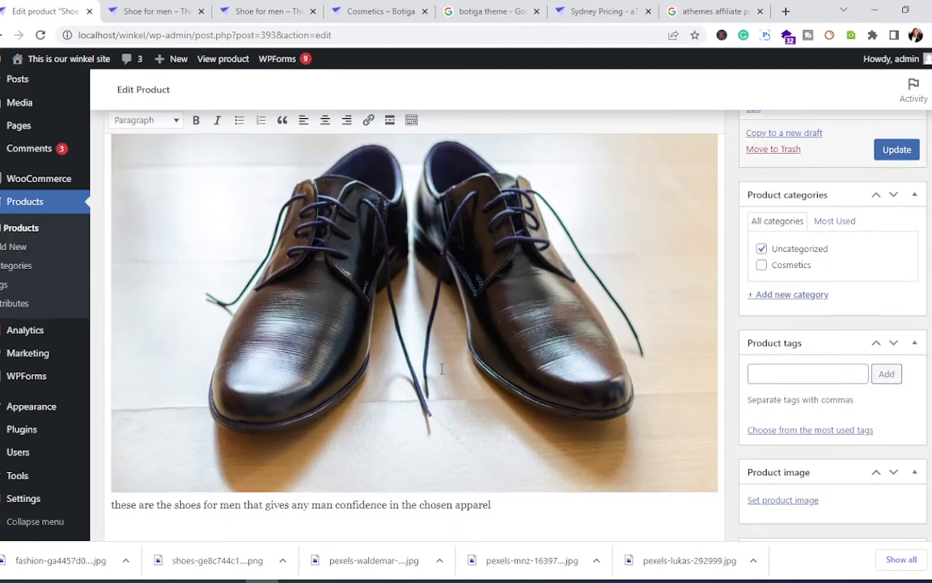
{"action": "scroll", "coordinate": [442, 373], "scroll_direction": "down", "scroll_amount": 2}
{"action": "scroll", "coordinate": [442, 373], "scroll_direction": "down", "scroll_amount": 1}
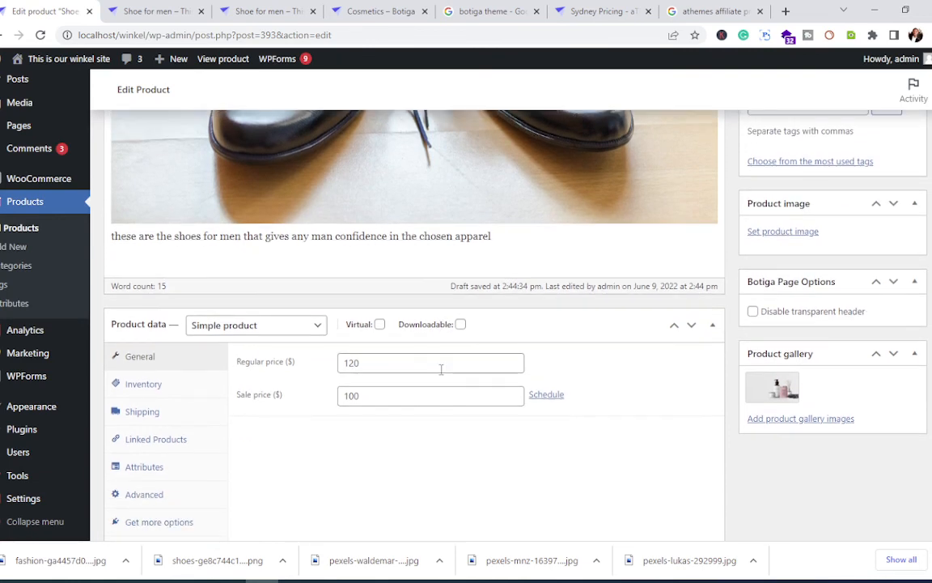
{"action": "scroll", "coordinate": [441, 370], "scroll_direction": "down", "scroll_amount": 3}
{"action": "scroll", "coordinate": [439, 369], "scroll_direction": "down", "scroll_amount": 2}
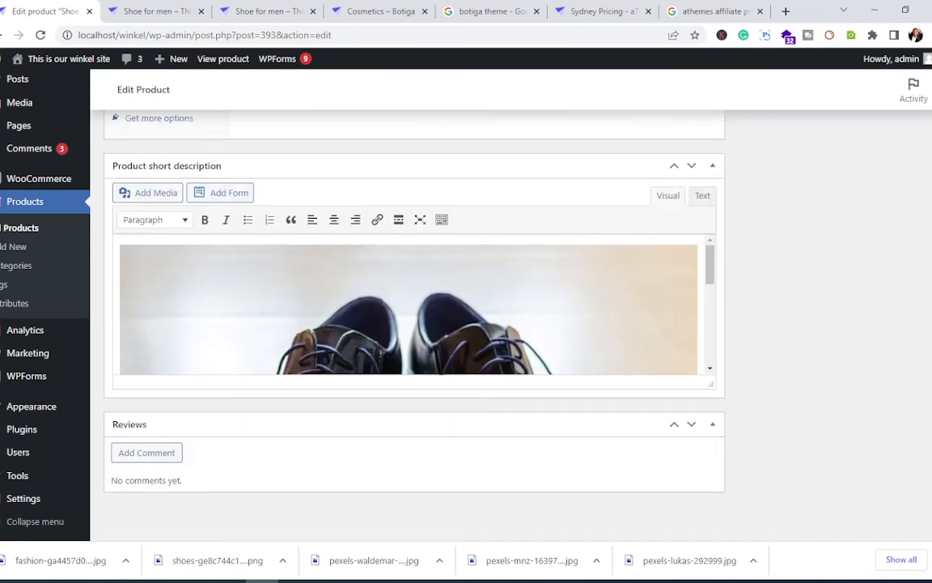
{"action": "scroll", "coordinate": [442, 358], "scroll_direction": "down", "scroll_amount": 1}
{"action": "scroll", "coordinate": [442, 358], "scroll_direction": "up", "scroll_amount": 6}
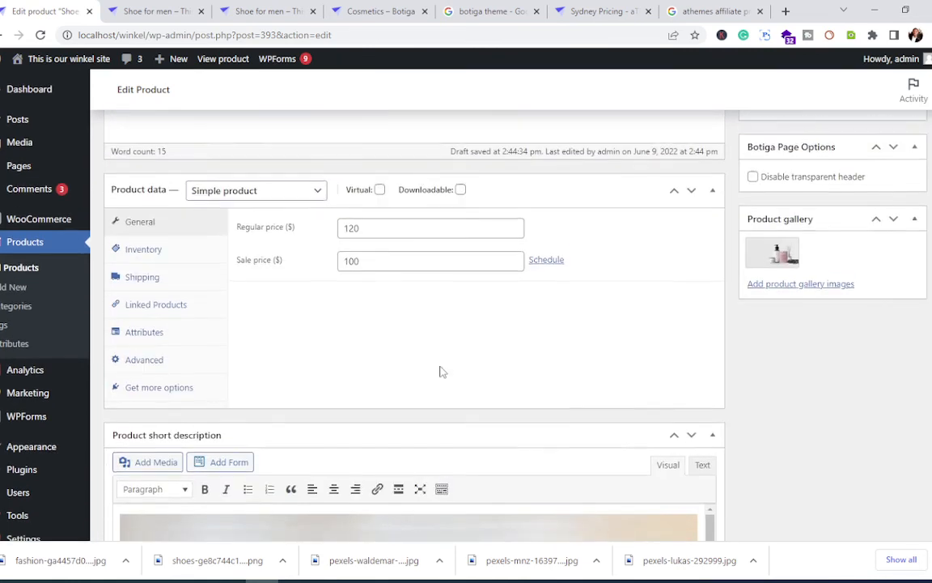
{"action": "scroll", "coordinate": [442, 358], "scroll_direction": "down", "scroll_amount": 2}
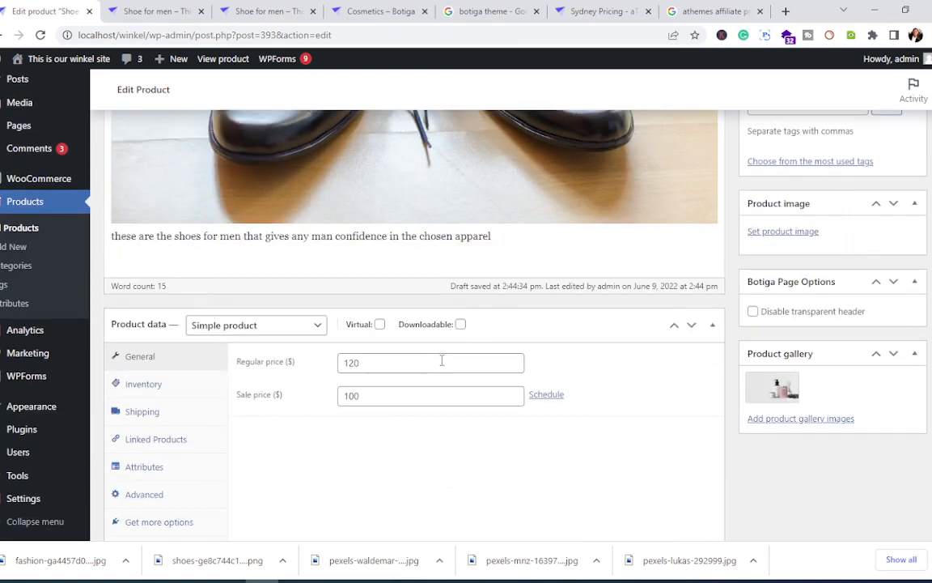
{"action": "scroll", "coordinate": [442, 361], "scroll_direction": "up", "scroll_amount": 2}
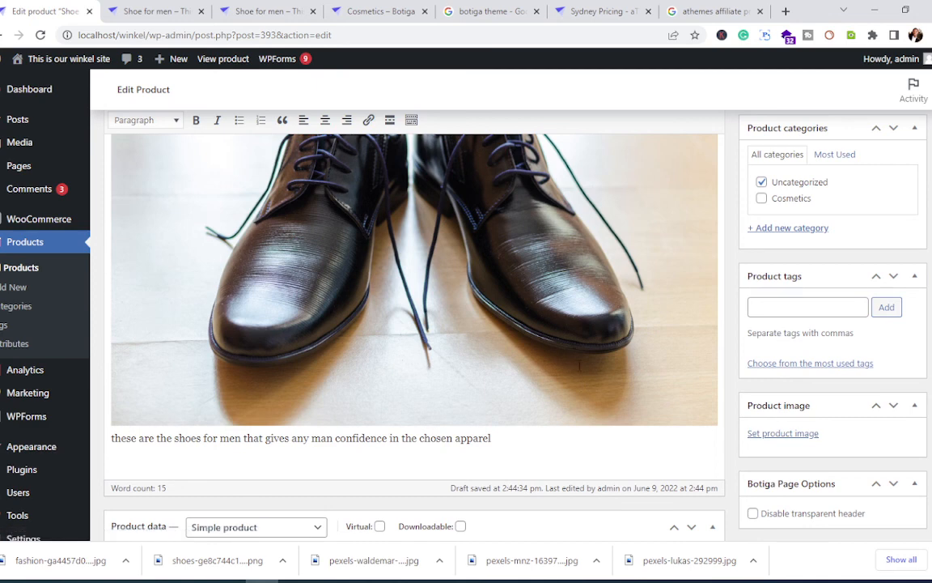
Step: Recheck the storefront's placeholder image and reopen the Shoe for men edit page from the admin bar
{"action": "left_click", "coordinate": [147, 10]}
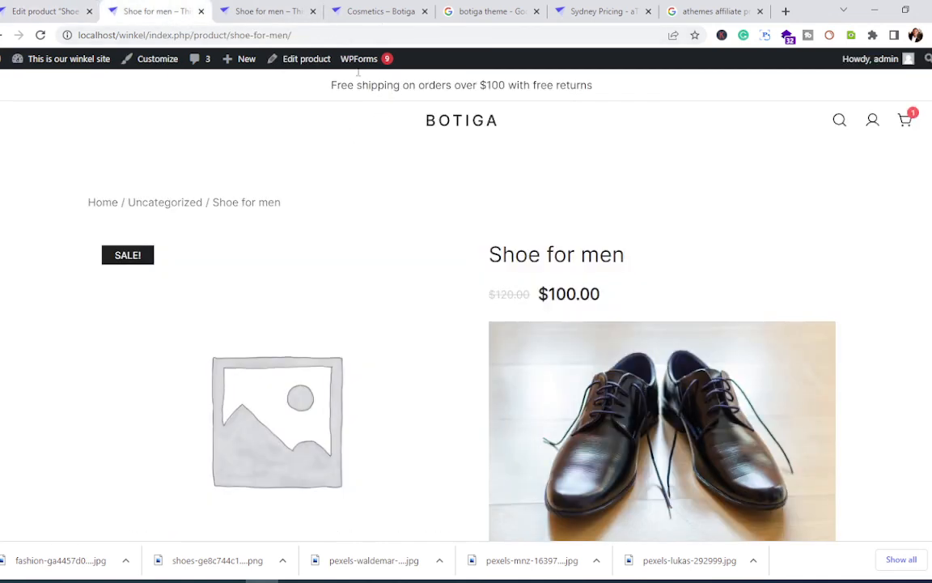
{"action": "left_click", "coordinate": [298, 61]}
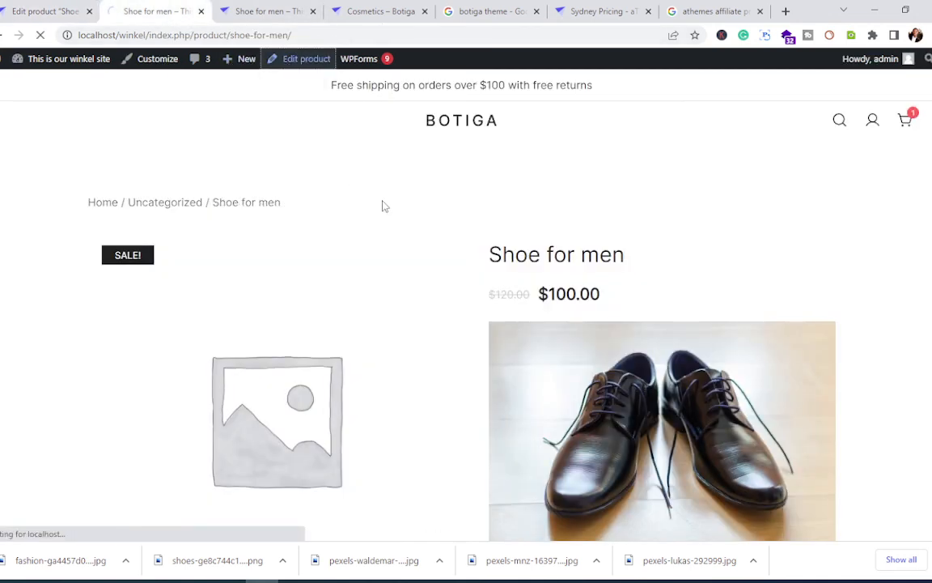
{"action": "scroll", "coordinate": [419, 237], "scroll_direction": "down", "scroll_amount": 3}
{"action": "scroll", "coordinate": [419, 234], "scroll_direction": "up", "scroll_amount": 2}
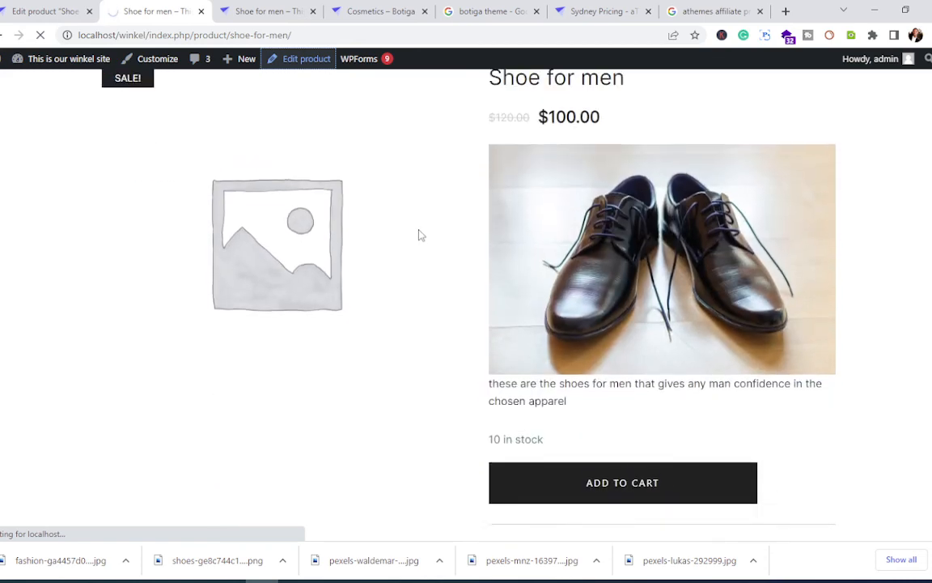
{"action": "scroll", "coordinate": [419, 233], "scroll_direction": "down", "scroll_amount": 3}
{"action": "scroll", "coordinate": [419, 233], "scroll_direction": "down", "scroll_amount": 1}
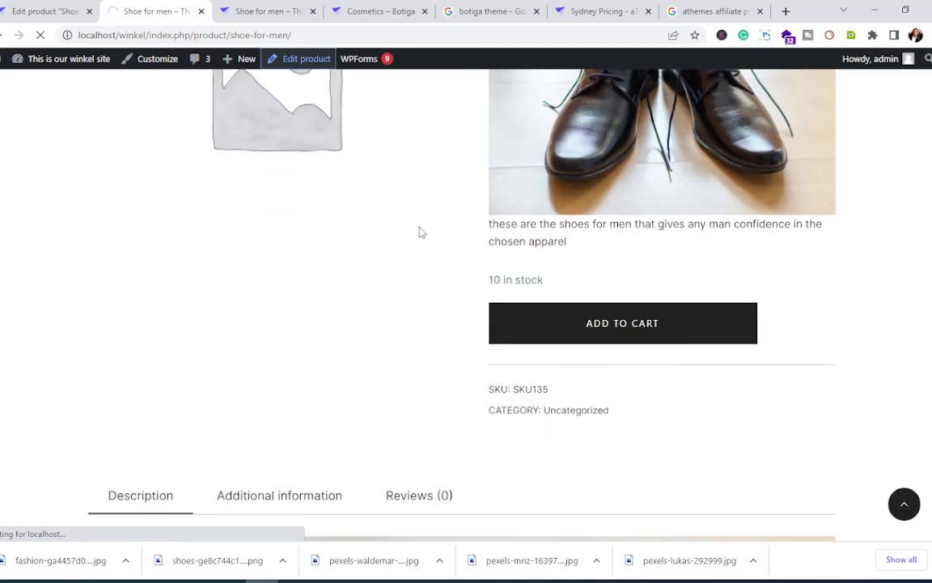
{"action": "scroll", "coordinate": [419, 232], "scroll_direction": "down", "scroll_amount": 10}
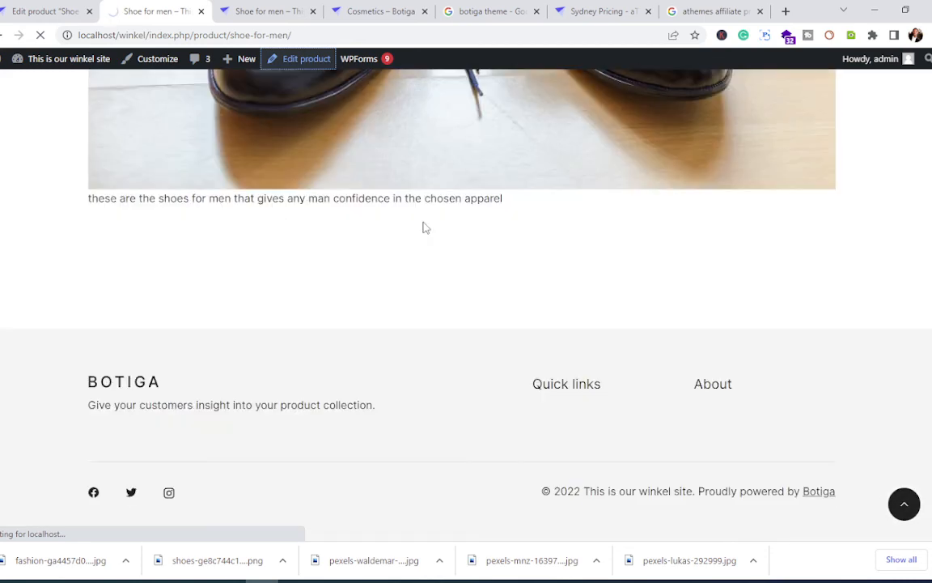
{"action": "scroll", "coordinate": [422, 227], "scroll_direction": "up", "scroll_amount": 1}
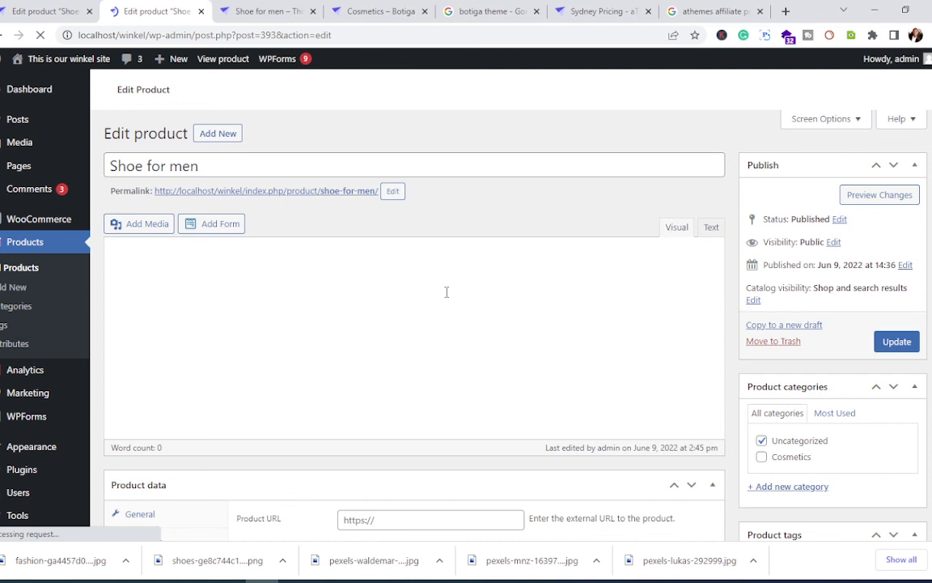
Step: Set Heroc.jpg as the Shoe for men main product image
{"action": "scroll", "coordinate": [446, 292], "scroll_direction": "down", "scroll_amount": 3}
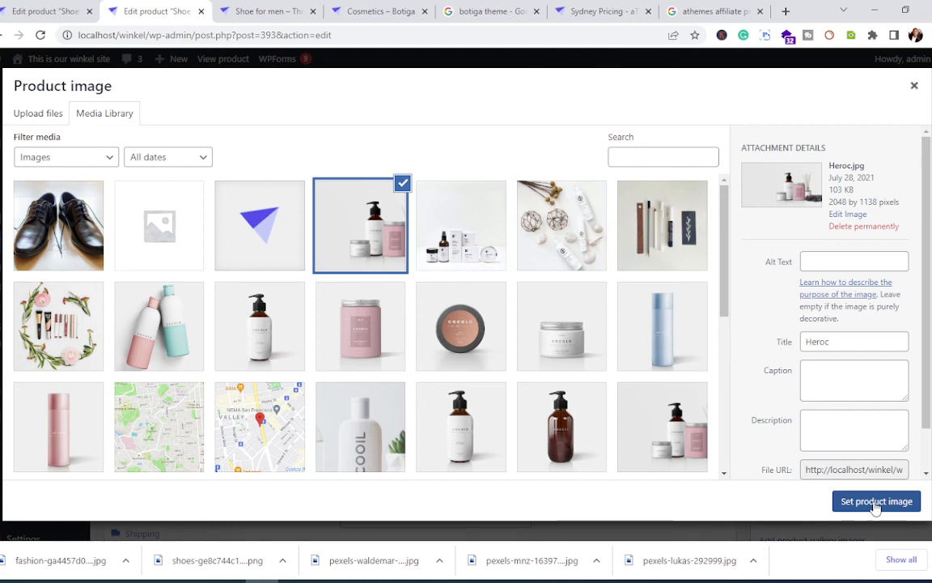
{"action": "left_click", "coordinate": [876, 502]}
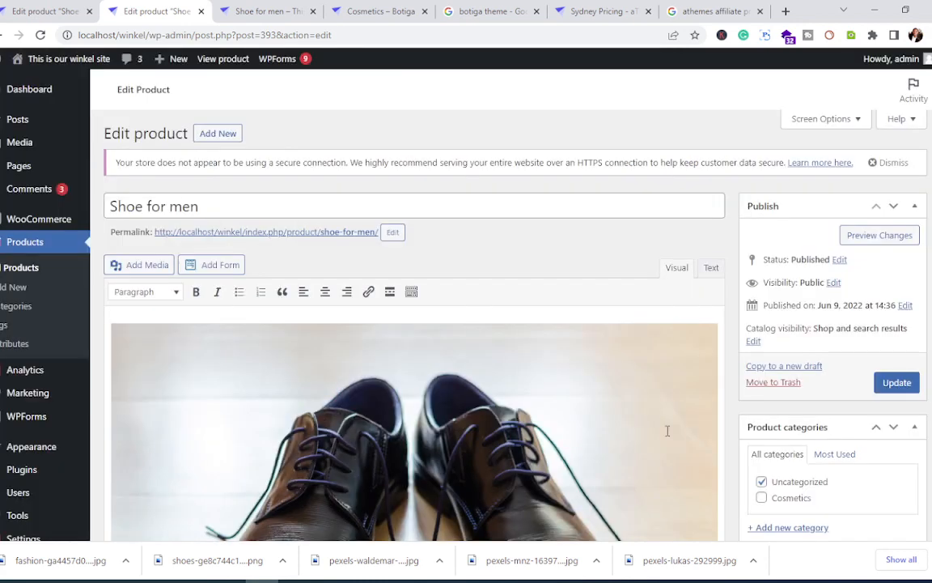
{"action": "scroll", "coordinate": [668, 430], "scroll_direction": "down", "scroll_amount": 3}
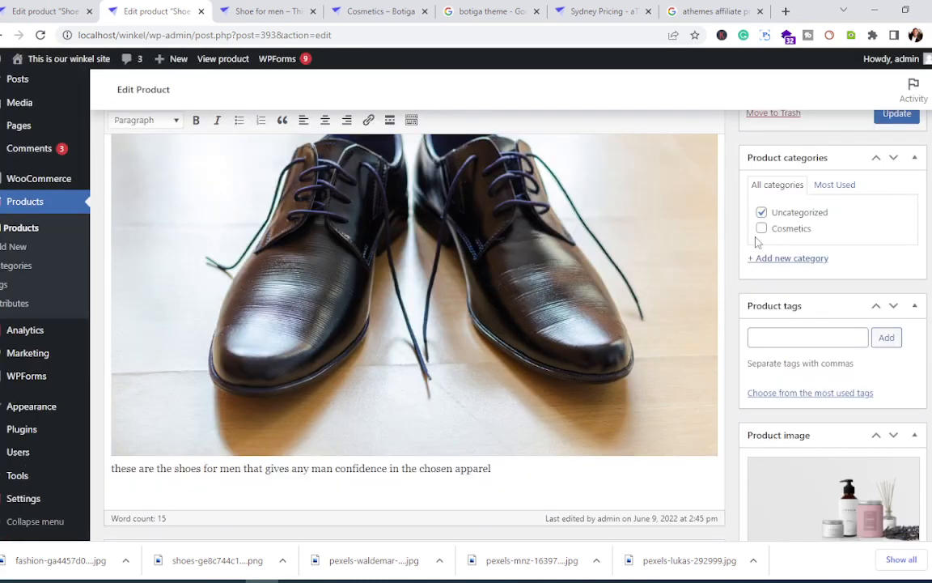
{"action": "scroll", "coordinate": [652, 336], "scroll_direction": "down", "scroll_amount": 2}
{"action": "scroll", "coordinate": [652, 341], "scroll_direction": "down", "scroll_amount": 2}
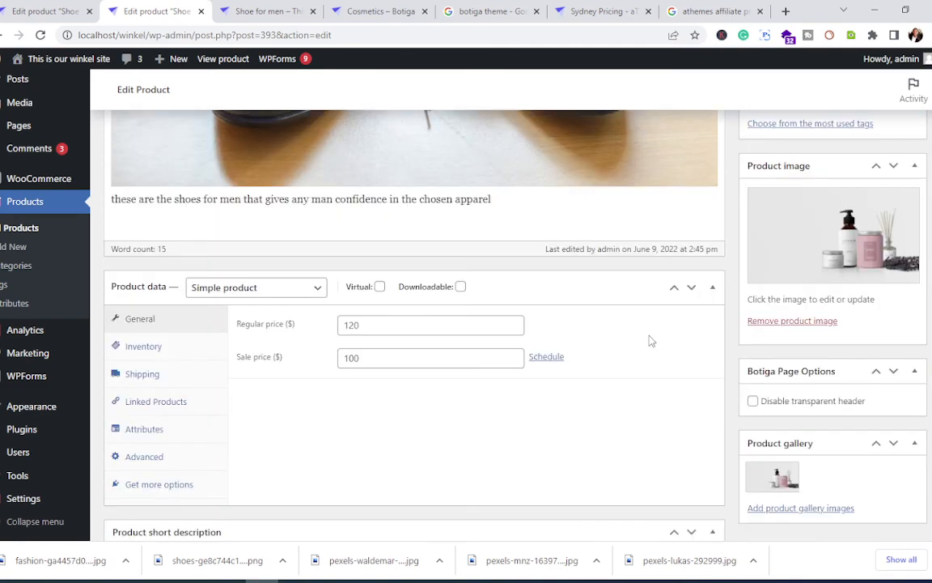
{"action": "scroll", "coordinate": [651, 341], "scroll_direction": "up", "scroll_amount": 7}
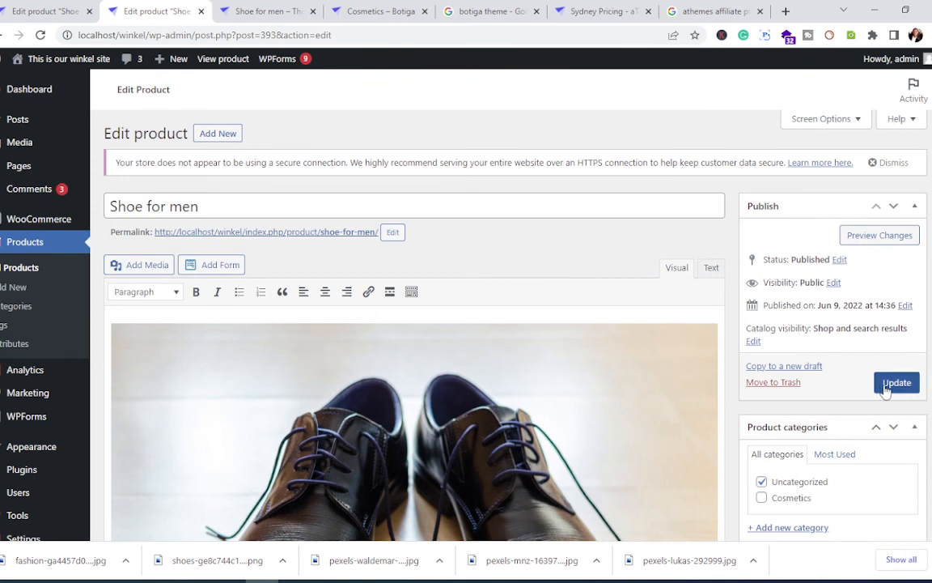
Step: Save the Shoe for men product changes and view its storefront page priced at $100.00
{"action": "left_click", "coordinate": [897, 382]}
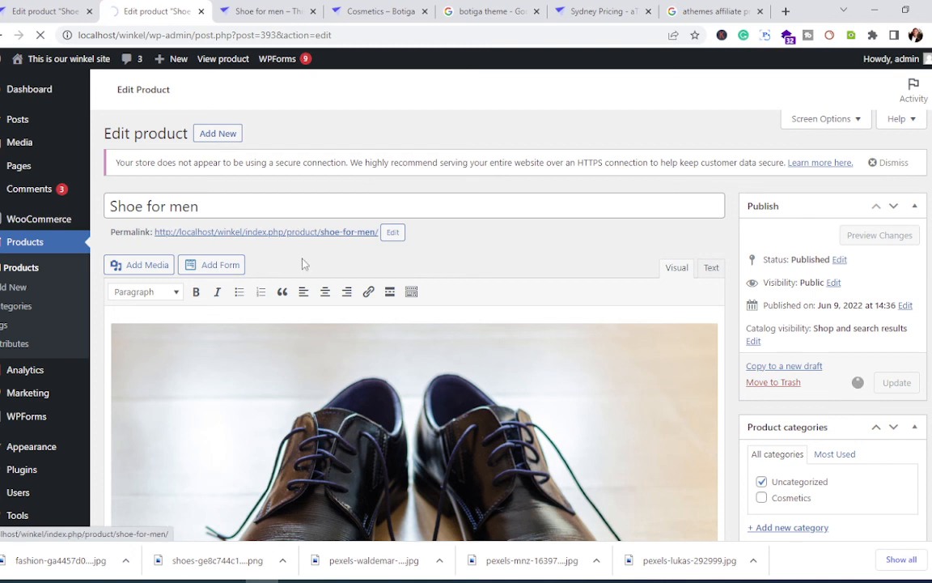
{"action": "mouse_move", "coordinate": [67, 67]}
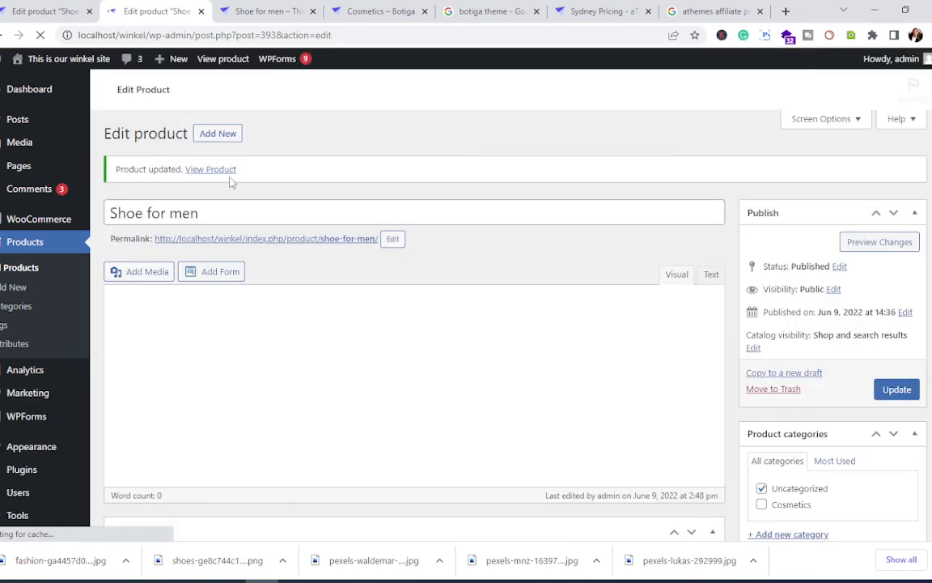
{"action": "left_click", "coordinate": [215, 176]}
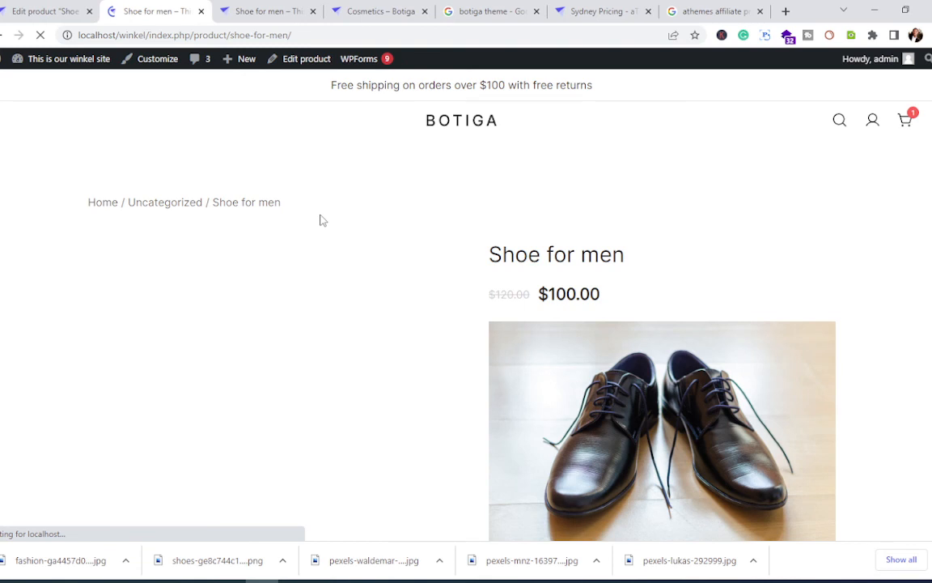
Step: Add Shoe for men to the cart and open the Cart page, bringing the subtotal to $114.00
{"action": "scroll", "coordinate": [338, 320], "scroll_direction": "down", "scroll_amount": 3}
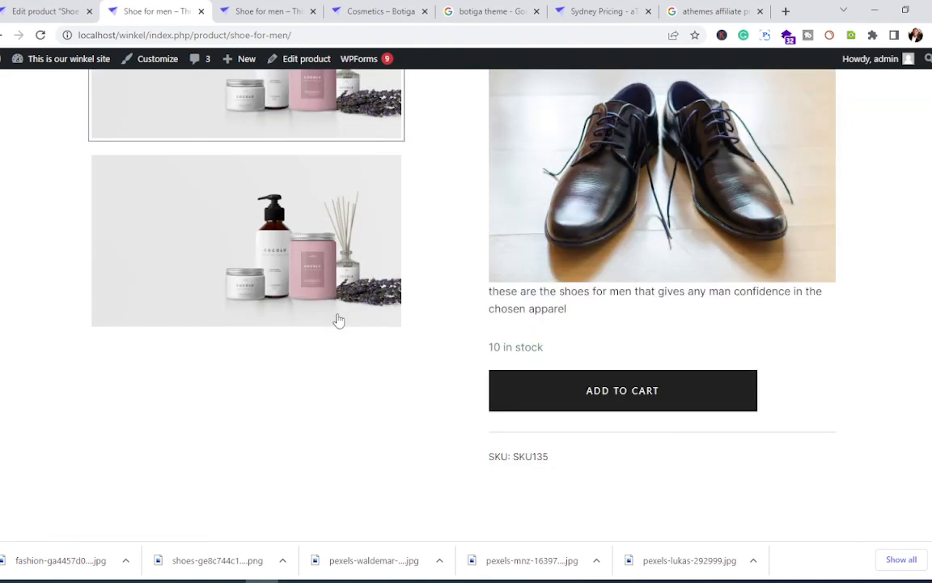
{"action": "scroll", "coordinate": [240, 270], "scroll_direction": "up", "scroll_amount": 3}
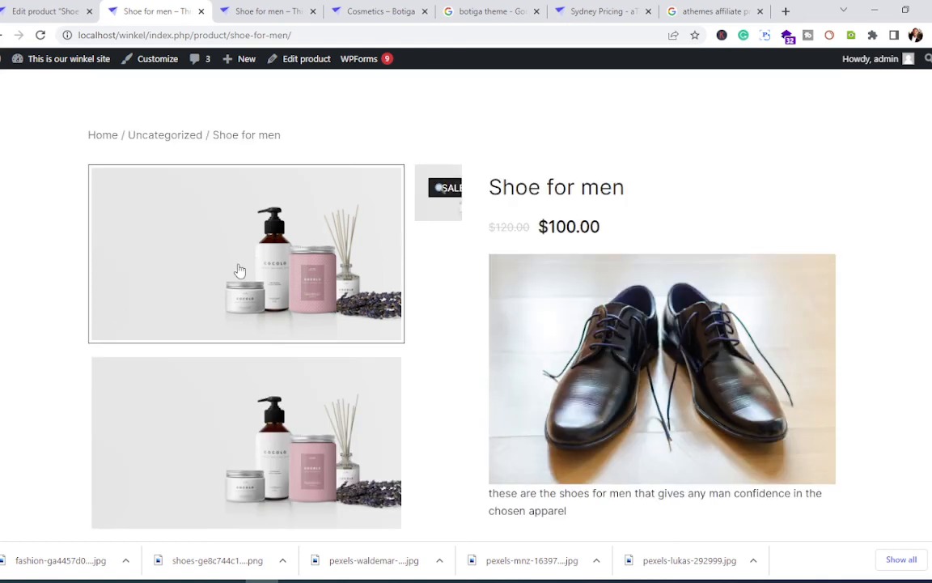
{"action": "scroll", "coordinate": [239, 270], "scroll_direction": "down", "scroll_amount": 8}
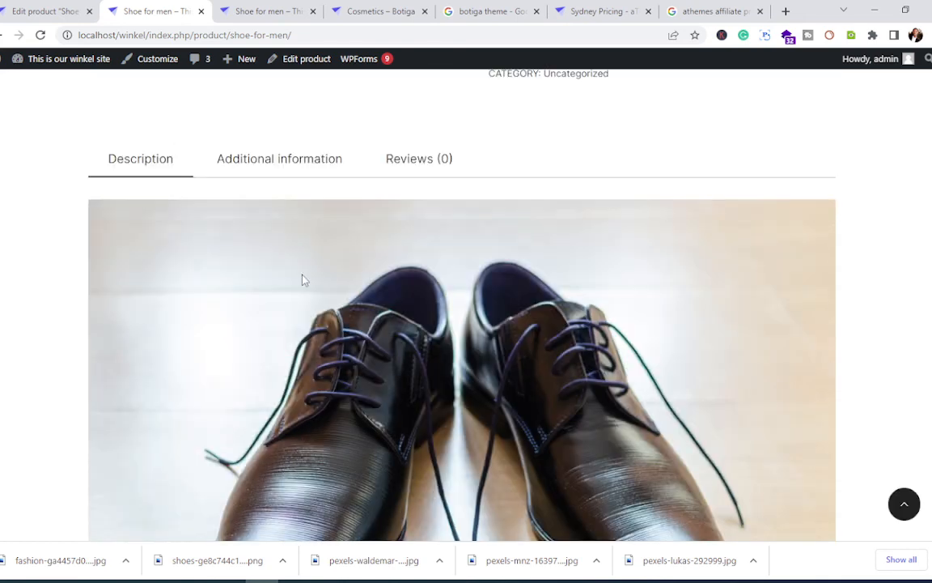
{"action": "scroll", "coordinate": [302, 277], "scroll_direction": "down", "scroll_amount": 6}
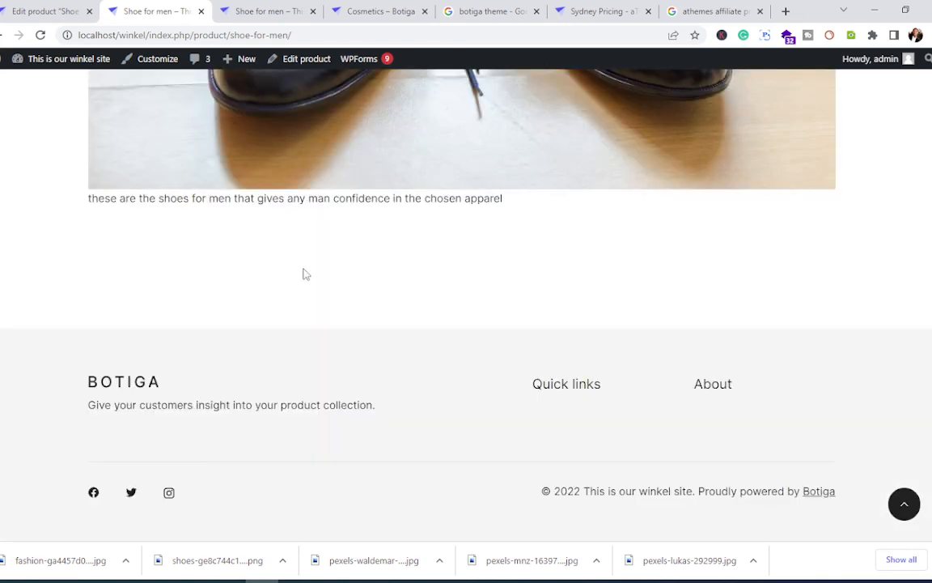
{"action": "scroll", "coordinate": [303, 275], "scroll_direction": "up", "scroll_amount": 6}
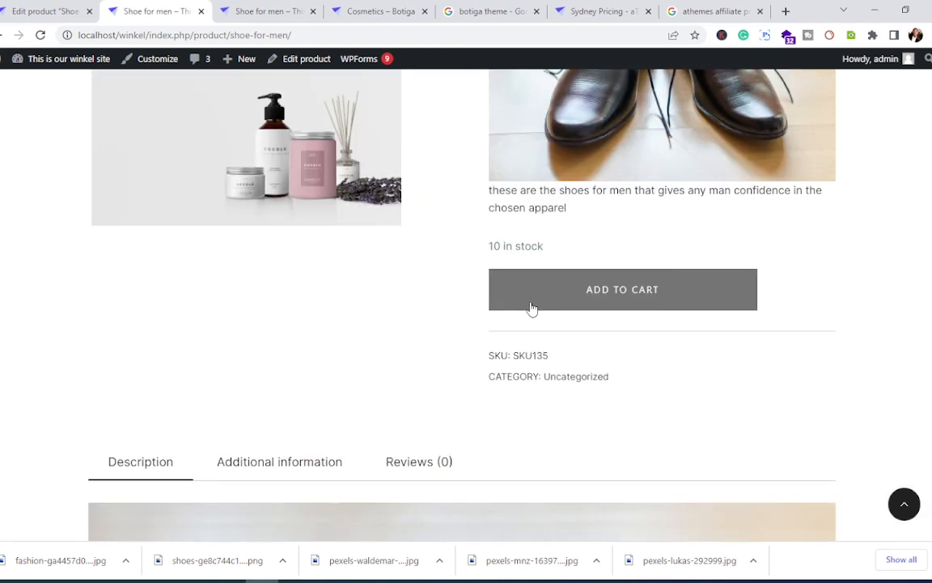
{"action": "left_click", "coordinate": [634, 298]}
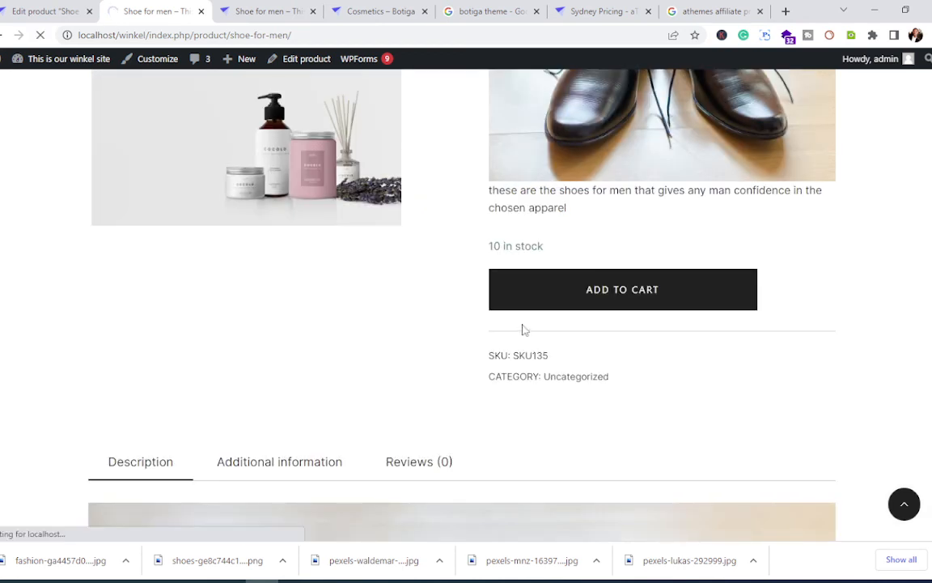
{"action": "scroll", "coordinate": [523, 330], "scroll_direction": "up", "scroll_amount": 2}
{"action": "scroll", "coordinate": [522, 329], "scroll_direction": "up", "scroll_amount": 3}
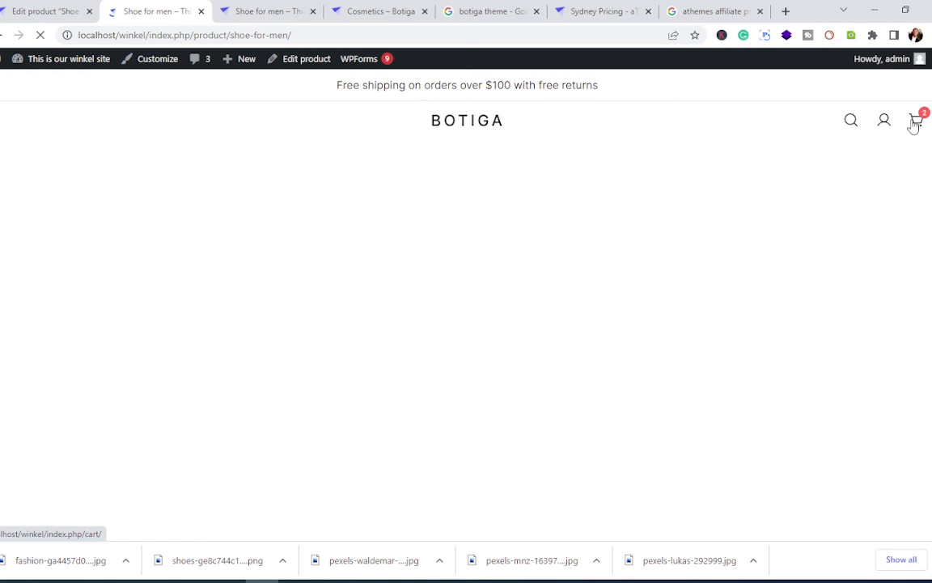
{"action": "mouse_move", "coordinate": [910, 123]}
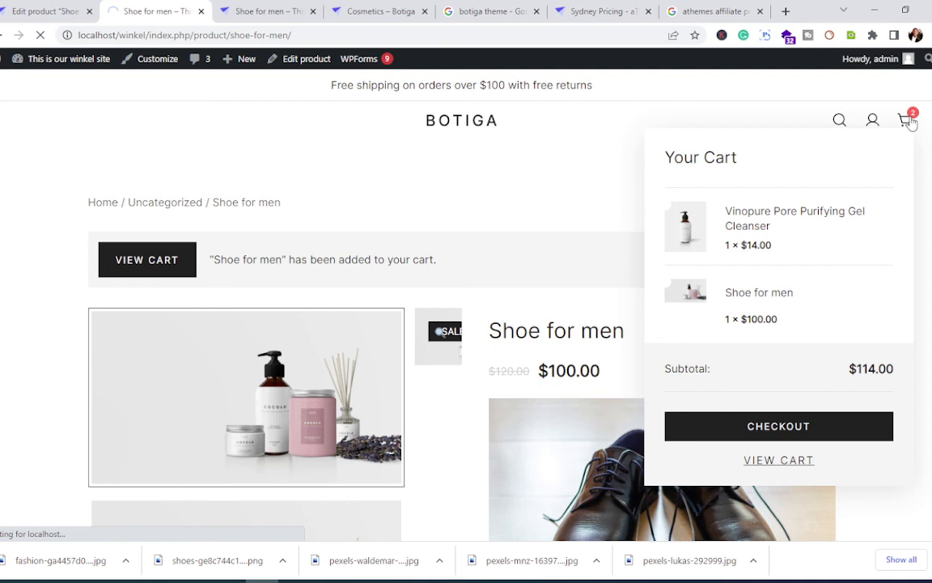
{"action": "scroll", "coordinate": [457, 357], "scroll_direction": "down", "scroll_amount": 3}
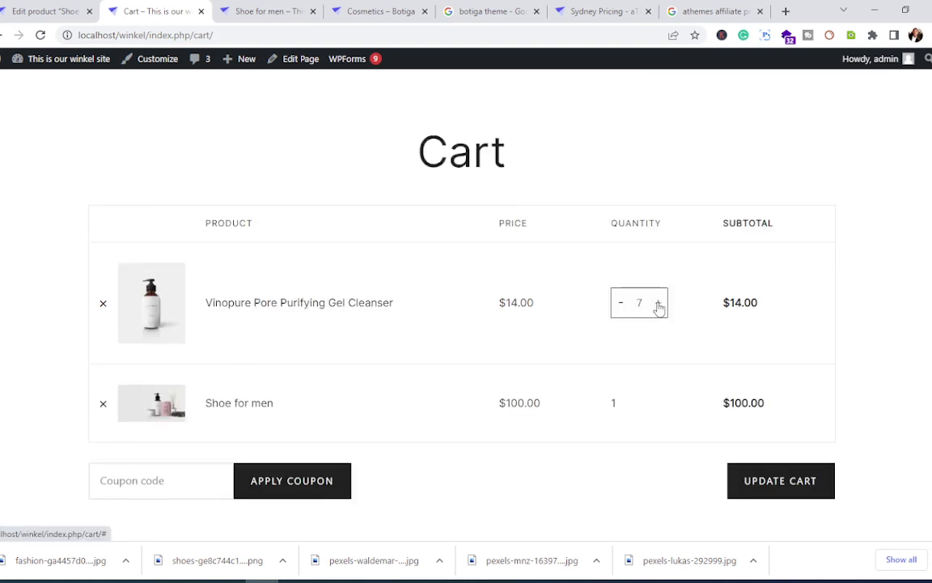
Step: Update the cart to 7 gel cleansers and try coupon 12345, which is rejected; total stays $198.00
{"action": "left_click", "coordinate": [787, 487]}
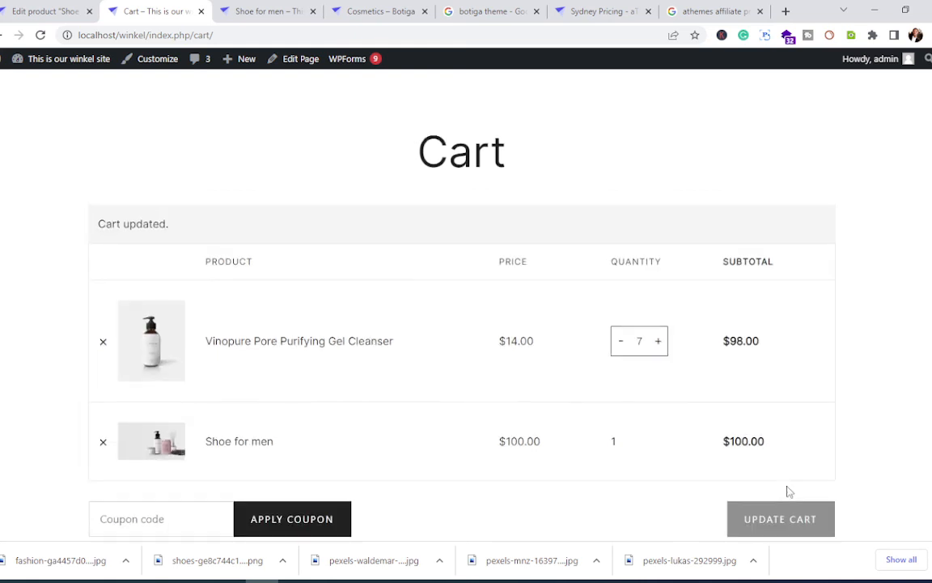
{"action": "scroll", "coordinate": [758, 416], "scroll_direction": "down", "scroll_amount": 3}
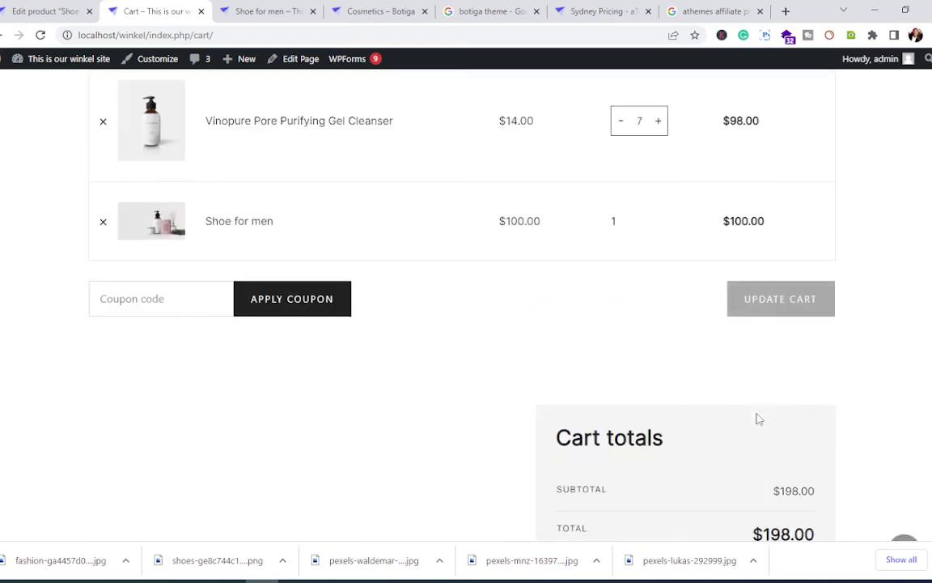
{"action": "left_click", "coordinate": [161, 300]}
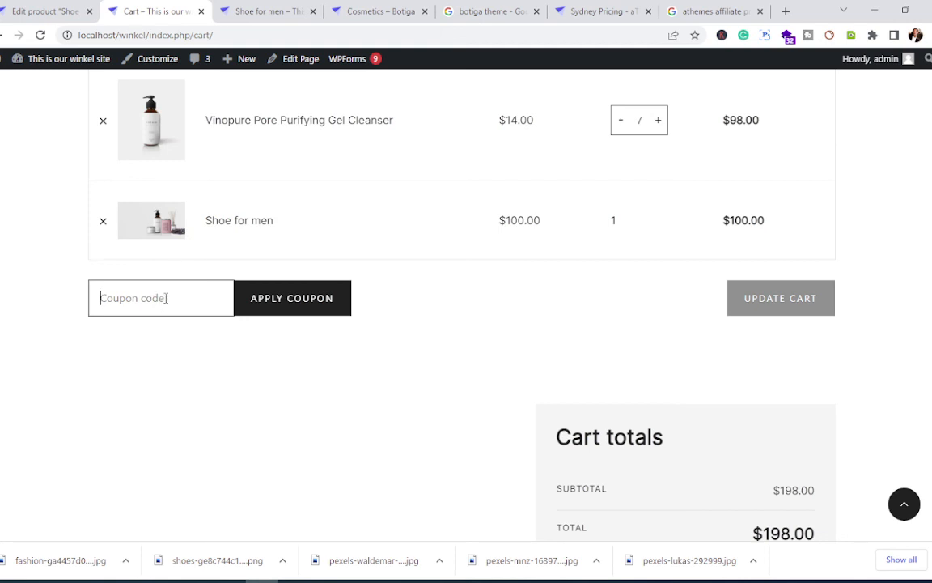
{"action": "type", "text": "12345"}
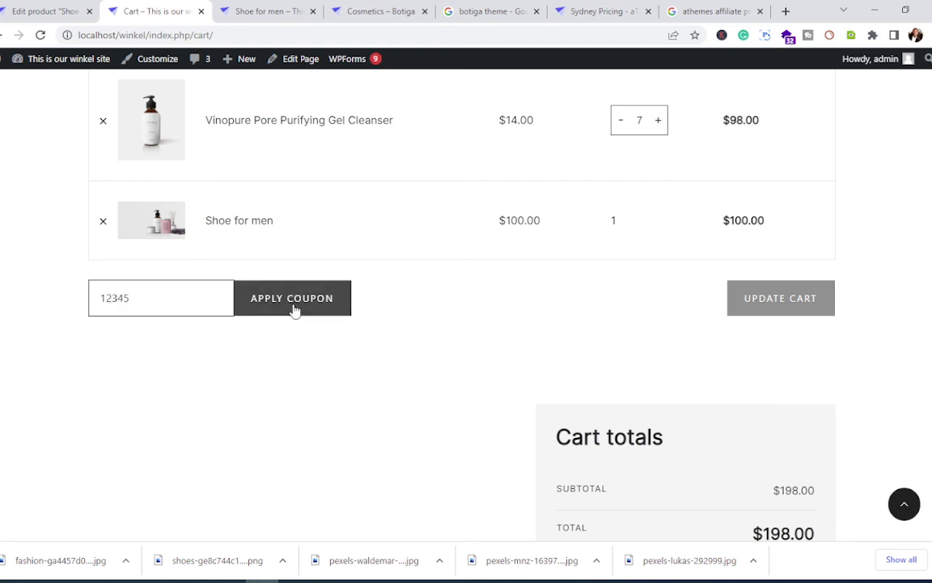
{"action": "left_click", "coordinate": [296, 312]}
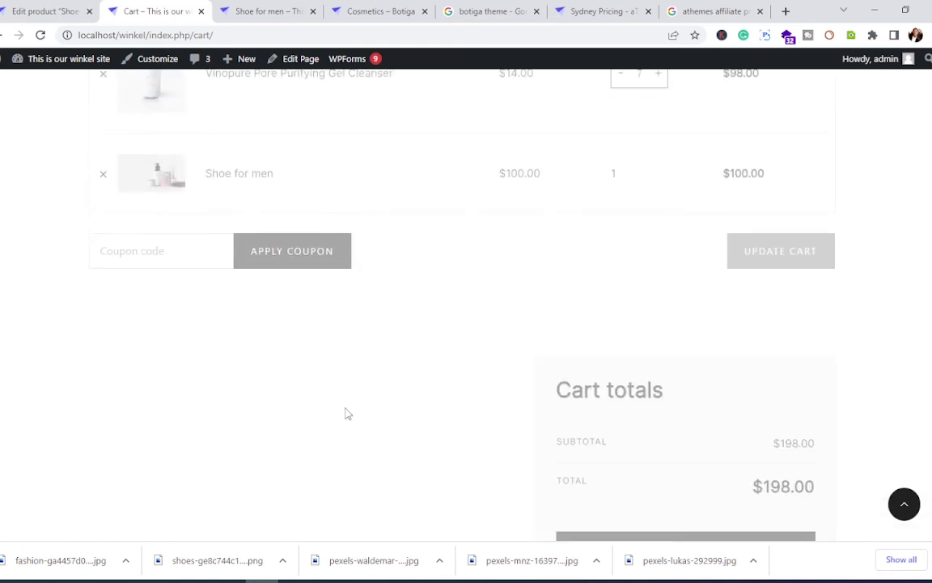
{"action": "scroll", "coordinate": [348, 414], "scroll_direction": "down", "scroll_amount": 1}
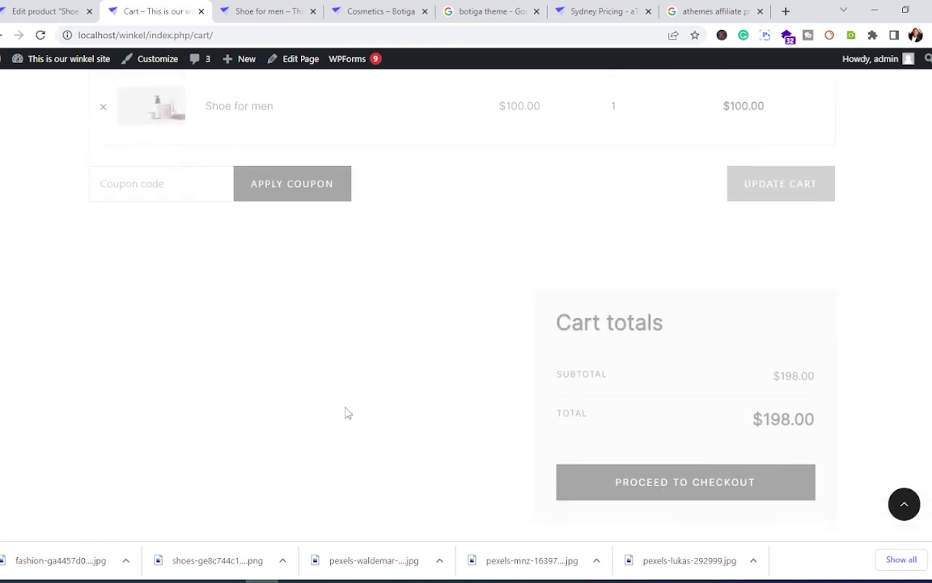
{"action": "scroll", "coordinate": [348, 414], "scroll_direction": "down", "scroll_amount": 5}
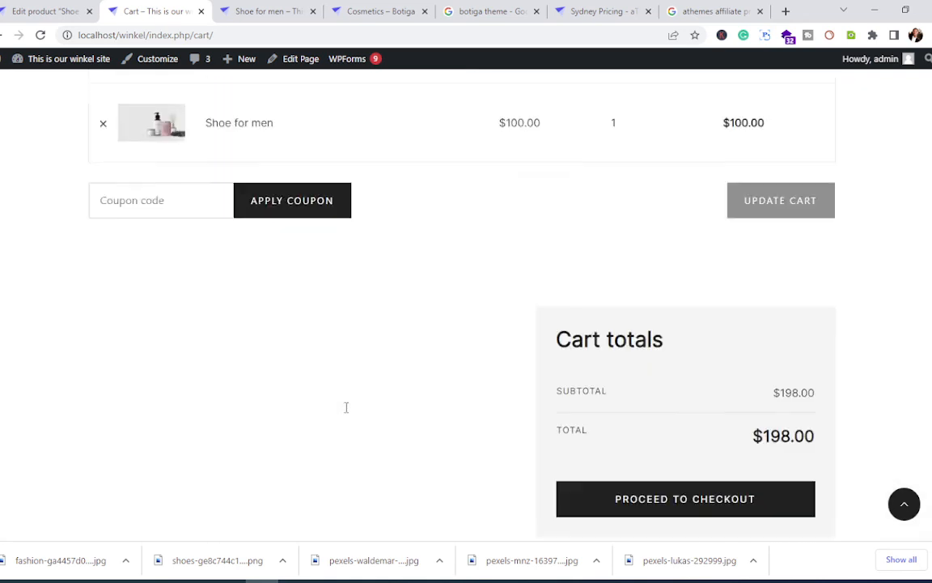
{"action": "scroll", "coordinate": [347, 413], "scroll_direction": "down", "scroll_amount": 5}
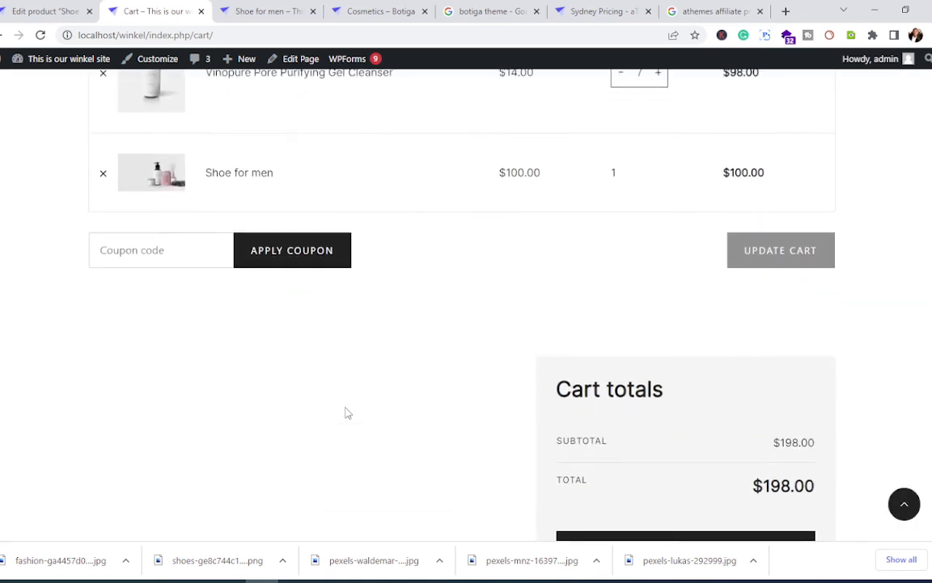
{"action": "scroll", "coordinate": [347, 414], "scroll_direction": "down", "scroll_amount": 3}
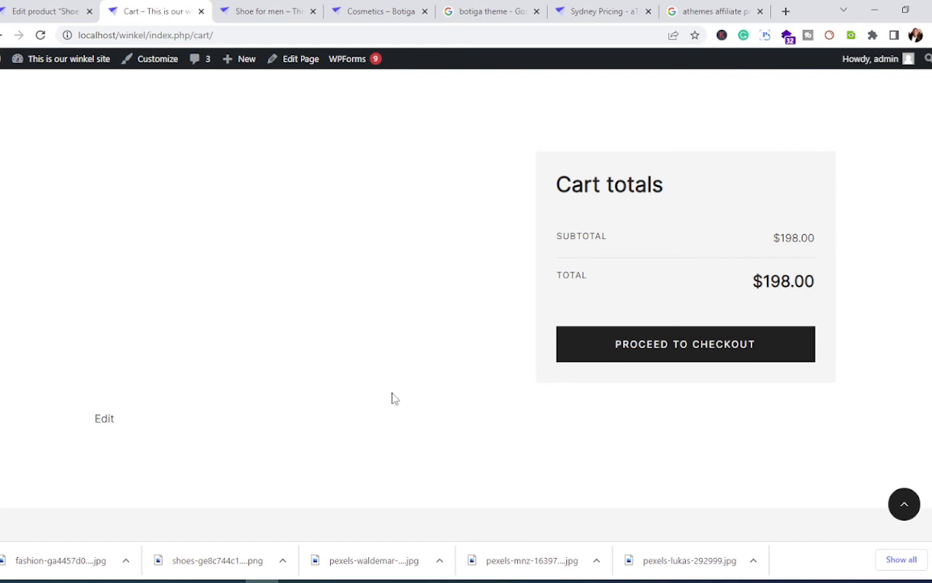
Step: Go to checkout and place the order with empty billing details to show the required-field errors
{"action": "left_click", "coordinate": [660, 356]}
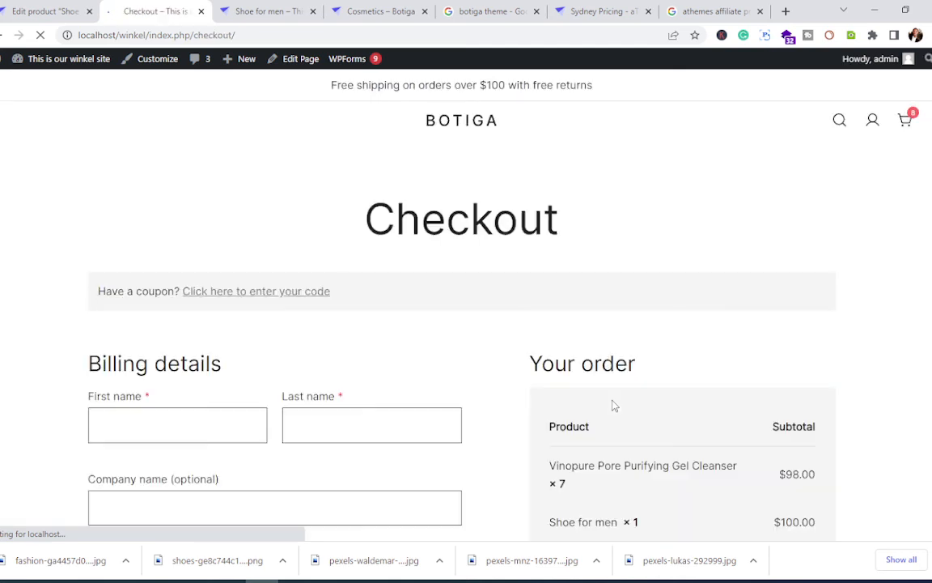
{"action": "scroll", "coordinate": [597, 403], "scroll_direction": "down", "scroll_amount": 5}
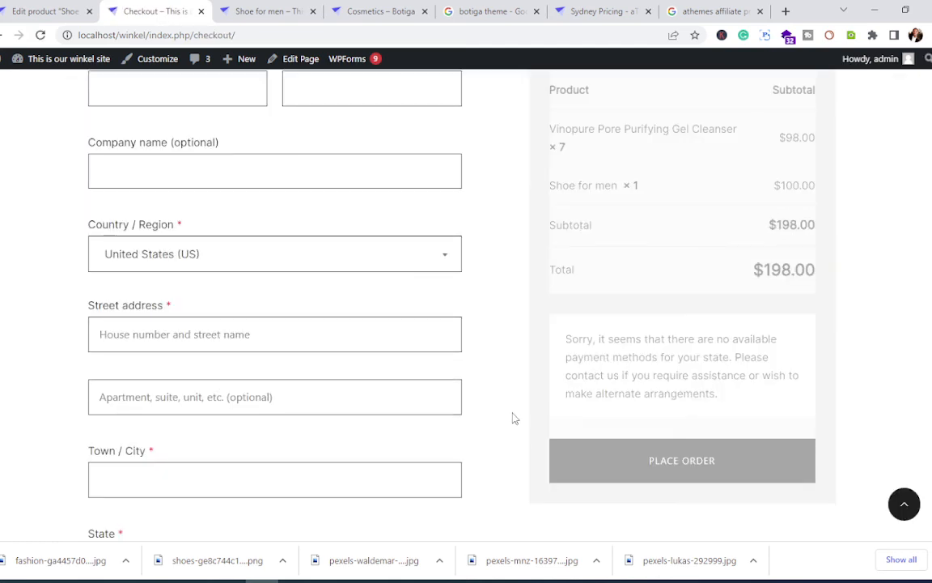
{"action": "scroll", "coordinate": [516, 414], "scroll_direction": "down", "scroll_amount": 7}
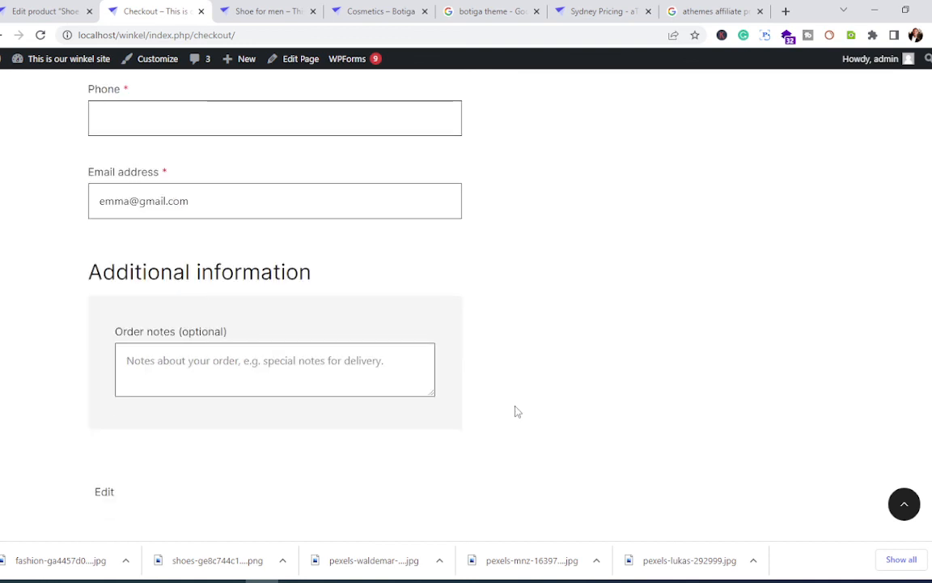
{"action": "scroll", "coordinate": [516, 411], "scroll_direction": "up", "scroll_amount": 5}
{"action": "scroll", "coordinate": [516, 401], "scroll_direction": "up", "scroll_amount": 3}
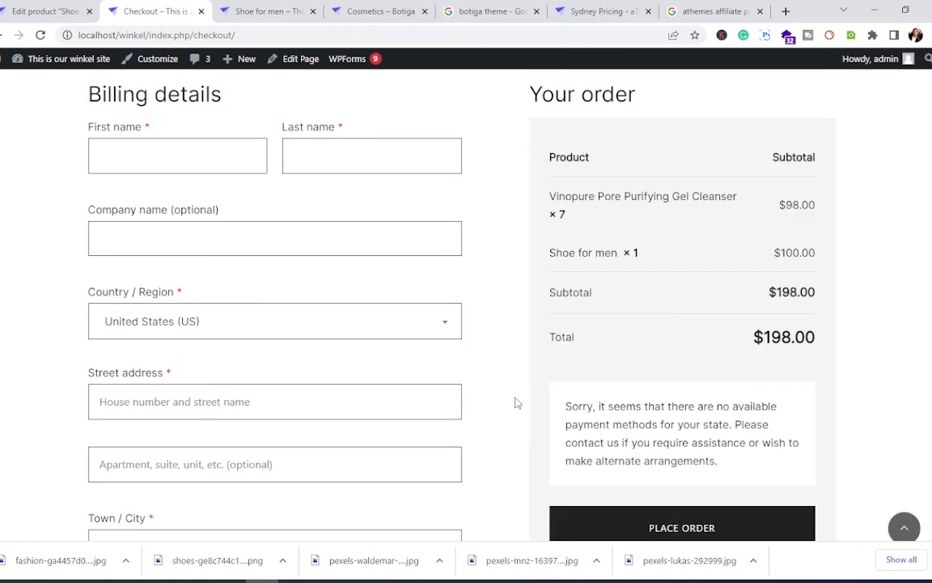
{"action": "scroll", "coordinate": [516, 401], "scroll_direction": "down", "scroll_amount": 2}
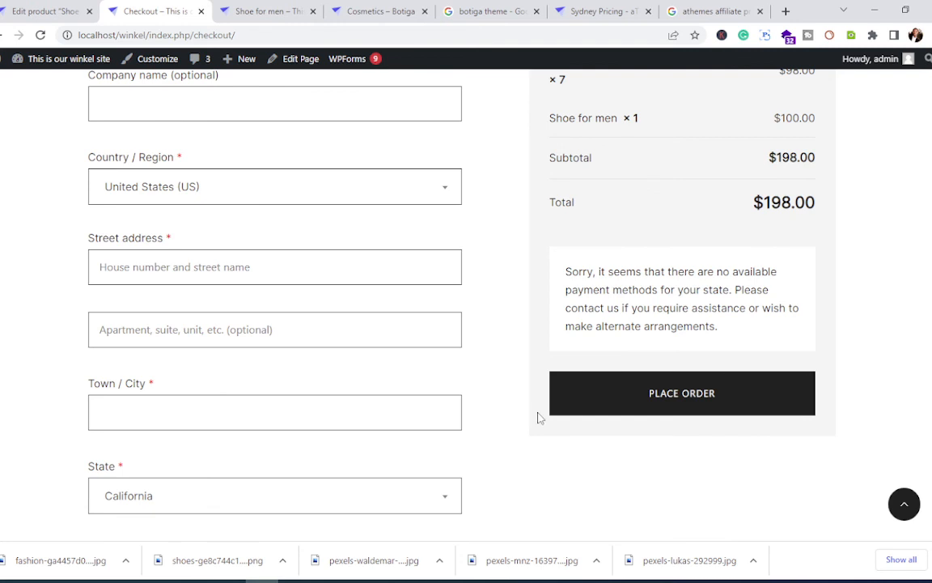
{"action": "left_click", "coordinate": [662, 405]}
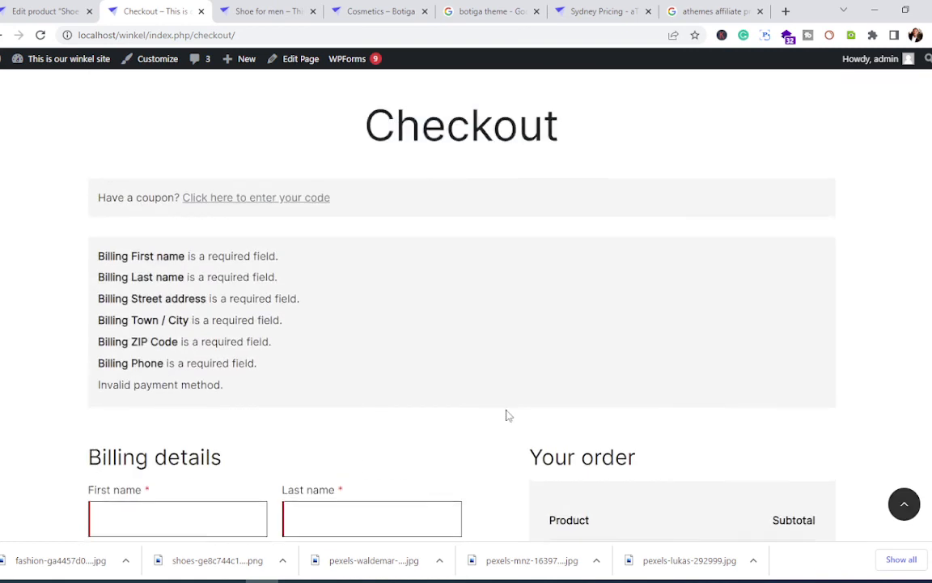
{"action": "scroll", "coordinate": [506, 415], "scroll_direction": "up", "scroll_amount": 1}
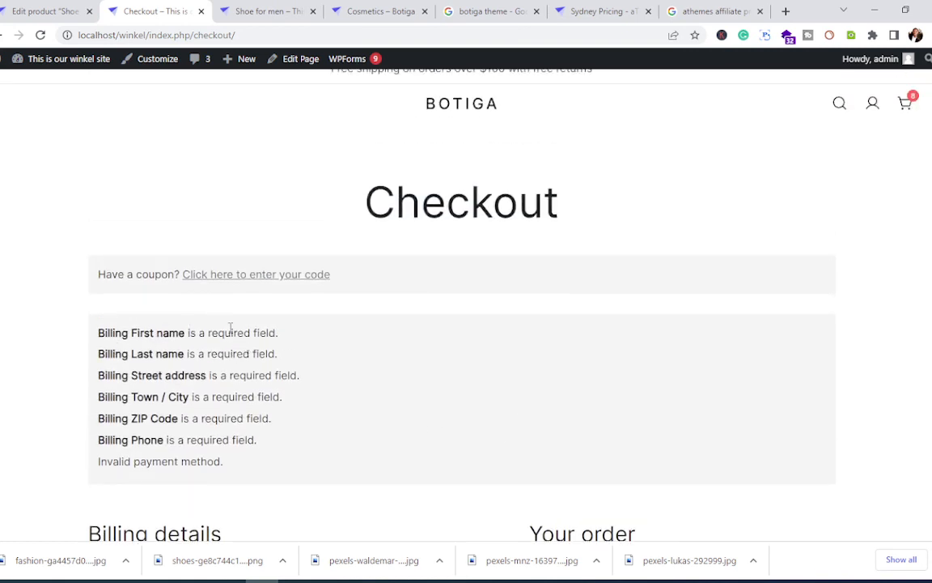
{"action": "scroll", "coordinate": [401, 372], "scroll_direction": "down", "scroll_amount": 3}
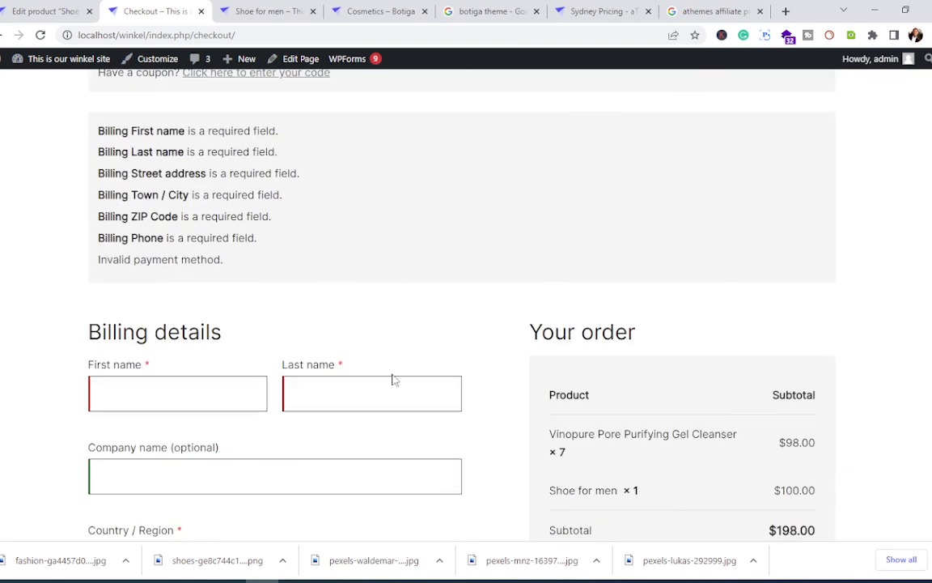
{"action": "scroll", "coordinate": [462, 437], "scroll_direction": "down", "scroll_amount": 7}
{"action": "scroll", "coordinate": [462, 431], "scroll_direction": "up", "scroll_amount": 6}
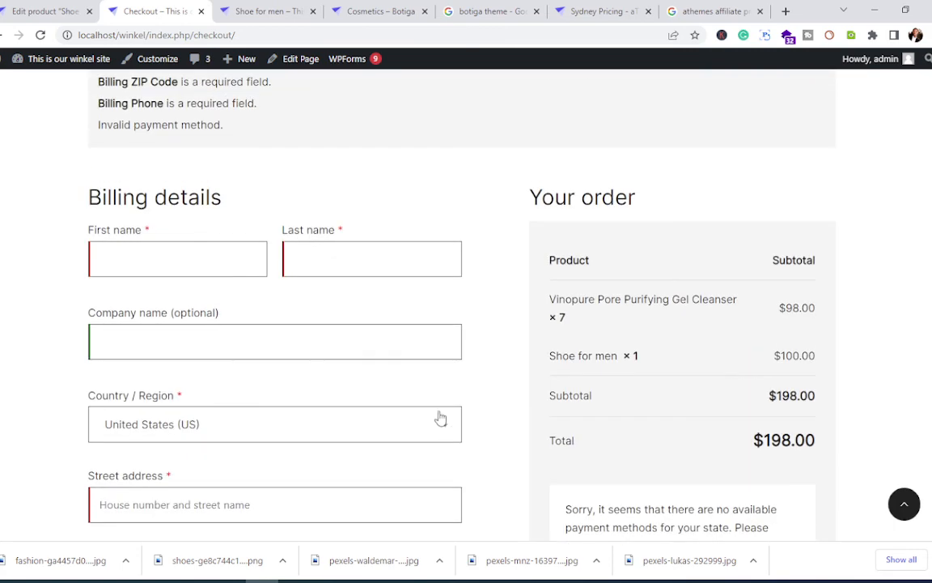
Step: Enter the billing first name and last name
{"action": "left_click", "coordinate": [154, 266]}
{"action": "type", "text": "john"}
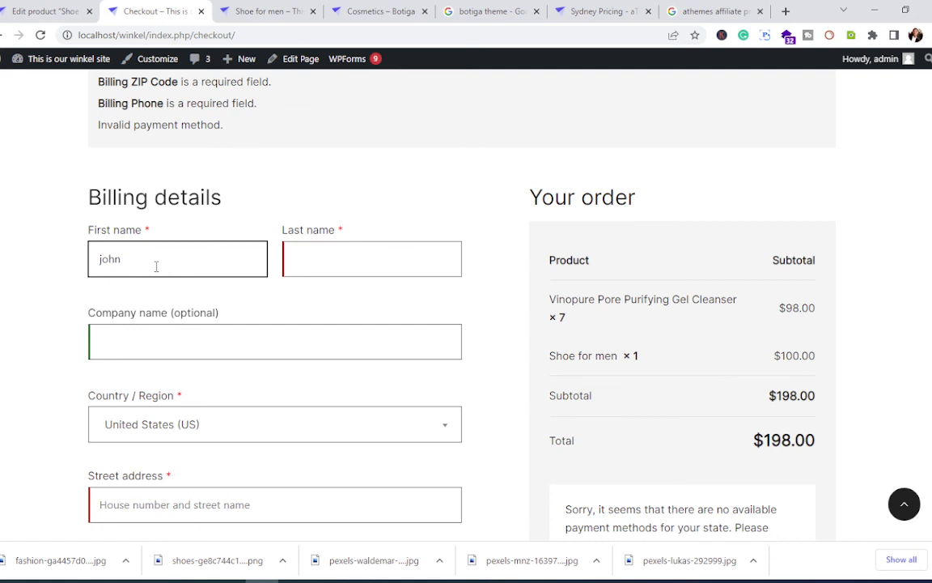
{"action": "key", "text": "Tab"}
{"action": "type", "text": "Doe"}
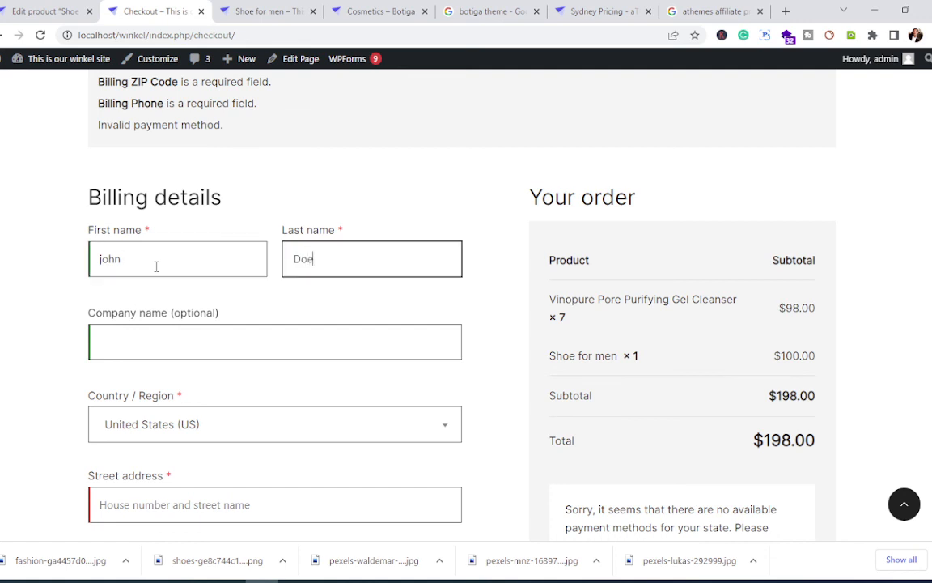
{"action": "left_click", "coordinate": [184, 338]}
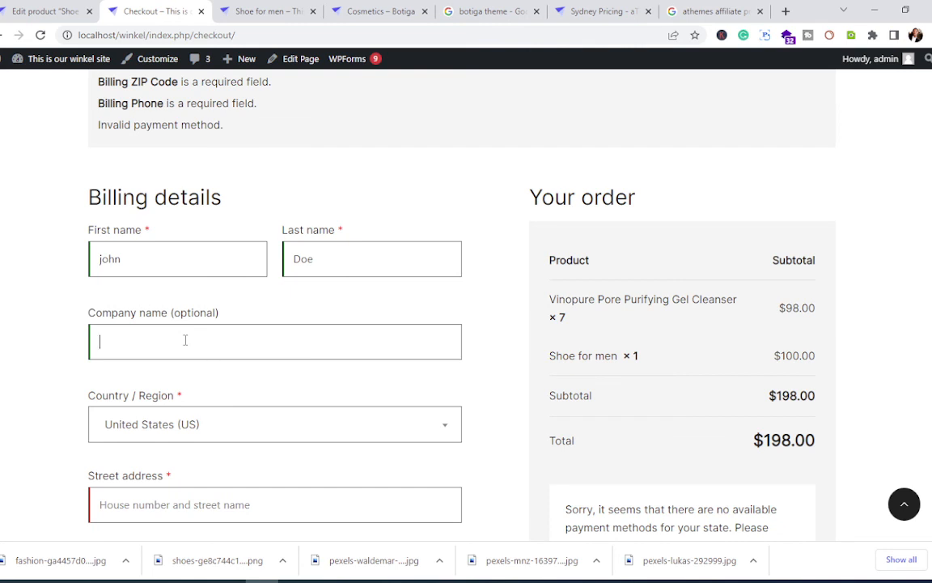
{"action": "scroll", "coordinate": [185, 340], "scroll_direction": "down", "scroll_amount": 2}
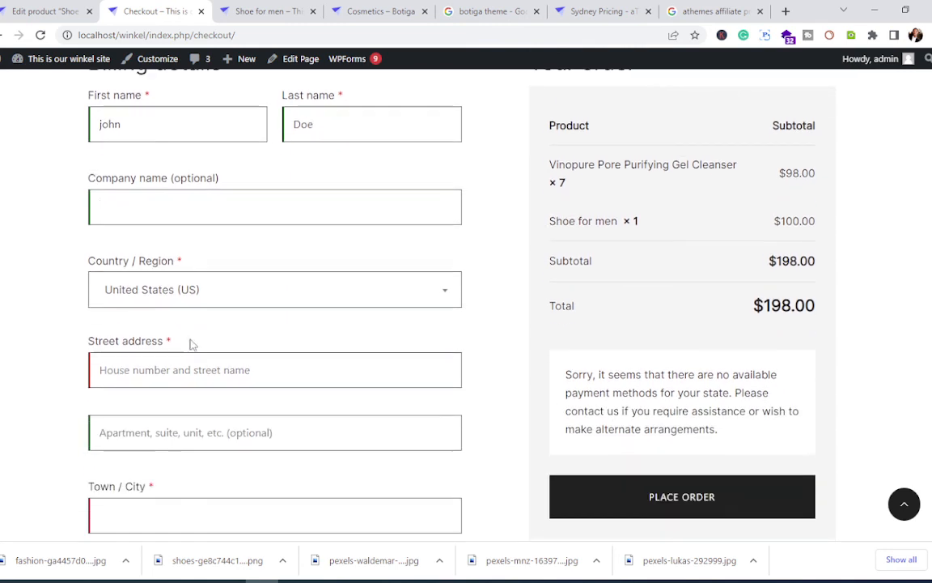
Step: Set the billing Country / Region to South Africa
{"action": "left_click", "coordinate": [182, 299]}
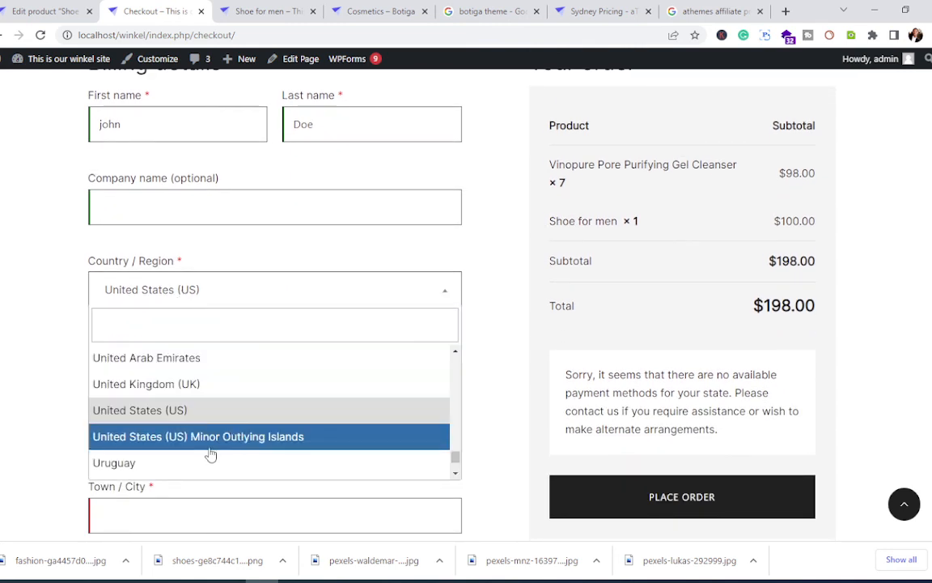
{"action": "scroll", "coordinate": [213, 443], "scroll_direction": "down", "scroll_amount": 4}
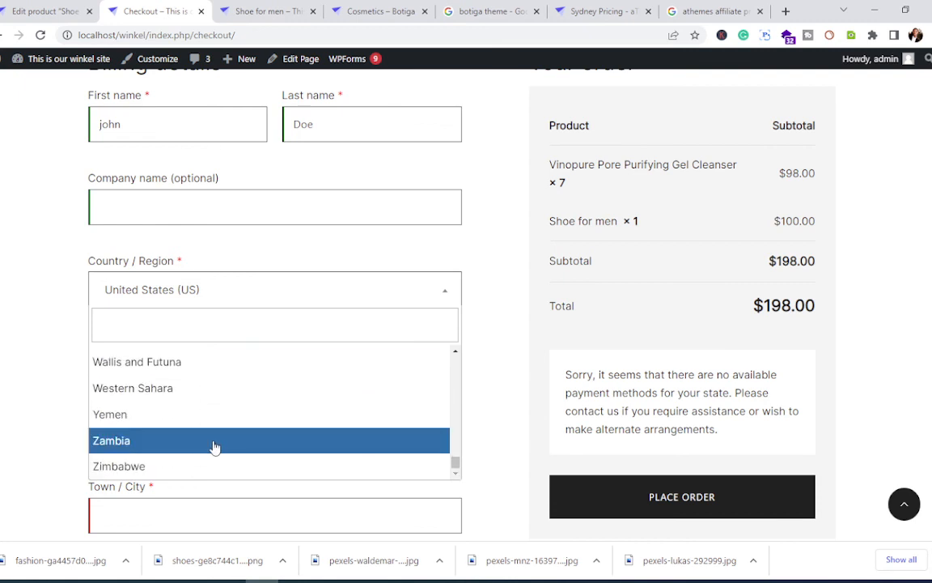
{"action": "scroll", "coordinate": [216, 409], "scroll_direction": "up", "scroll_amount": 4}
{"action": "scroll", "coordinate": [217, 421], "scroll_direction": "up", "scroll_amount": 6}
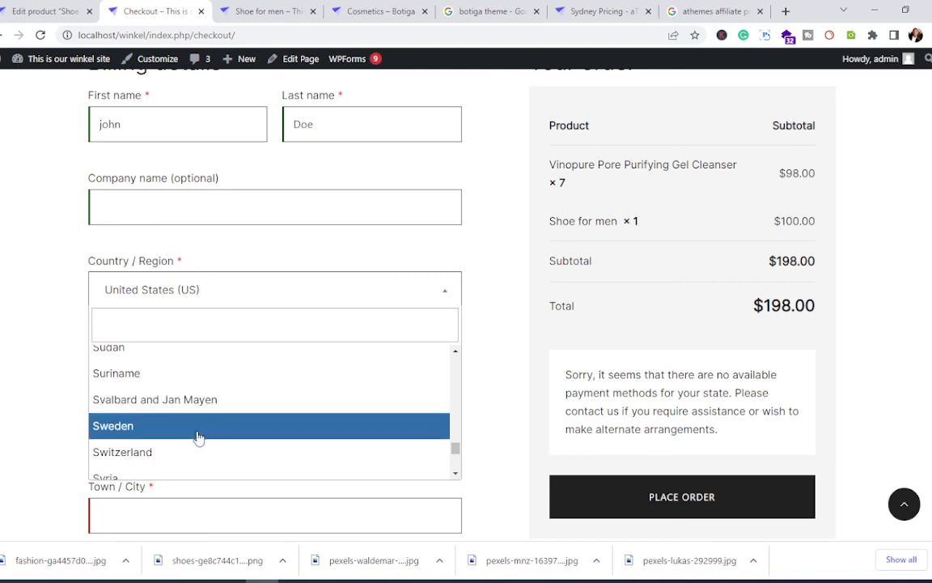
{"action": "scroll", "coordinate": [198, 437], "scroll_direction": "down", "scroll_amount": 1}
{"action": "scroll", "coordinate": [199, 435], "scroll_direction": "up", "scroll_amount": 3}
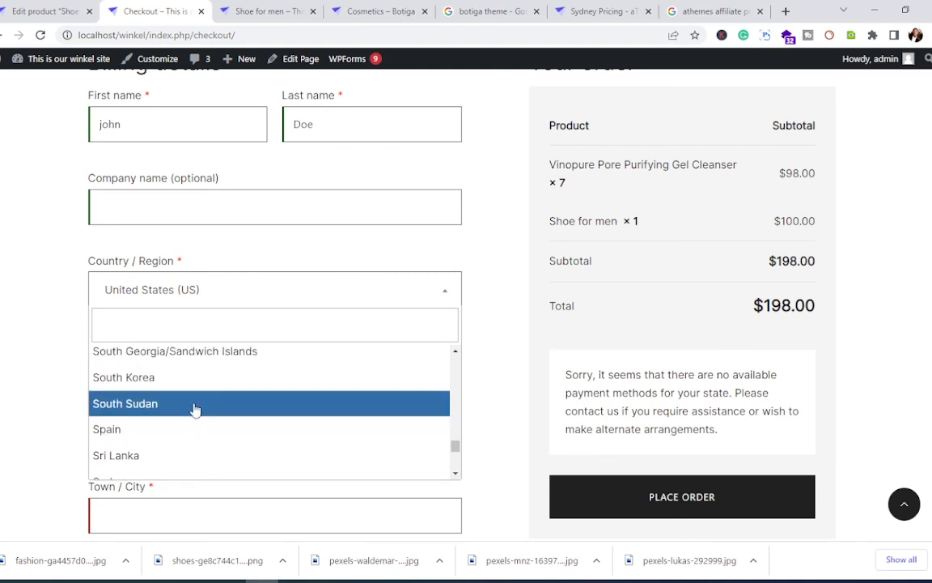
{"action": "scroll", "coordinate": [198, 429], "scroll_direction": "up", "scroll_amount": 1}
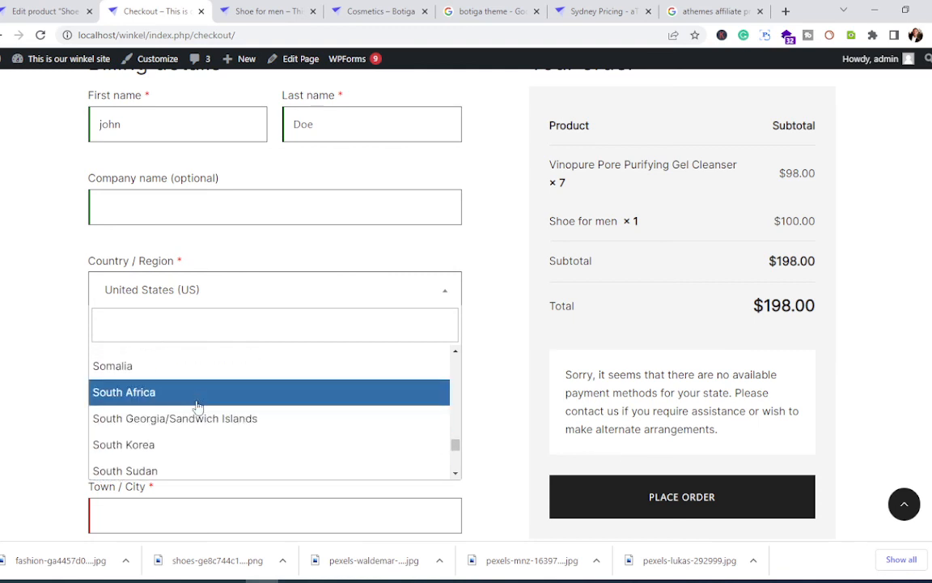
{"action": "left_click", "coordinate": [196, 395]}
{"action": "left_click", "coordinate": [166, 370]}
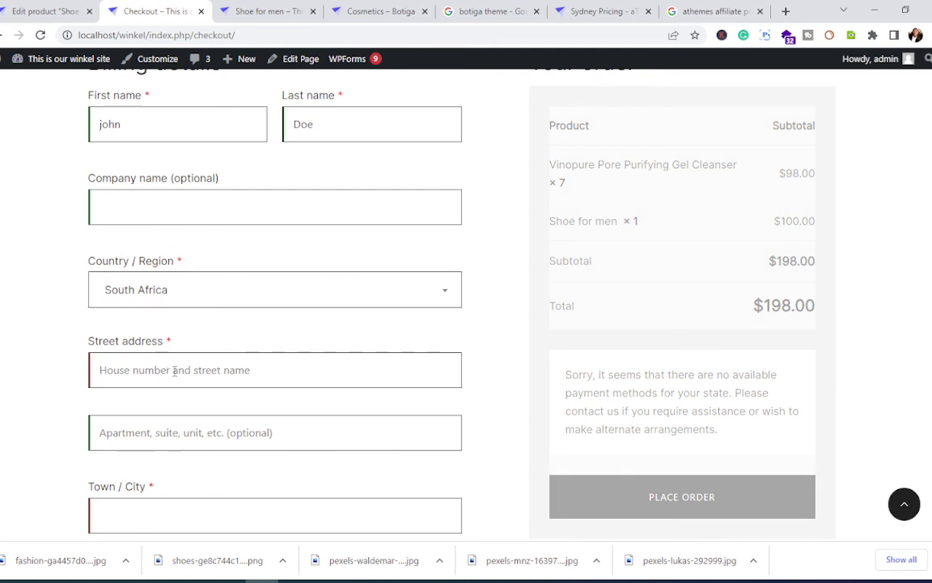
Step: Fill in the billing street address, apartment and town/city fields
{"action": "type", "text": "johan"}
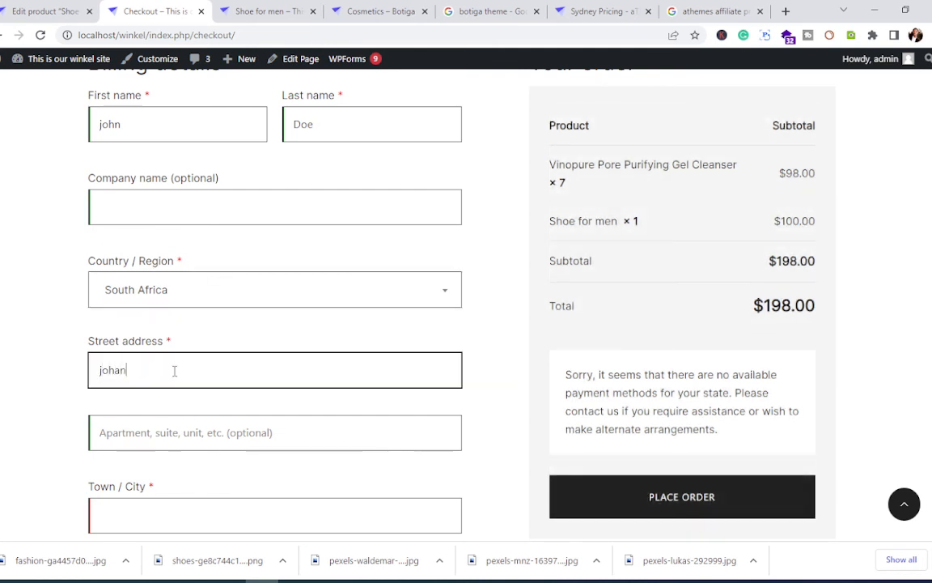
{"action": "type", "text": "nesburg"}
{"action": "scroll", "coordinate": [173, 371], "scroll_direction": "down", "scroll_amount": 2}
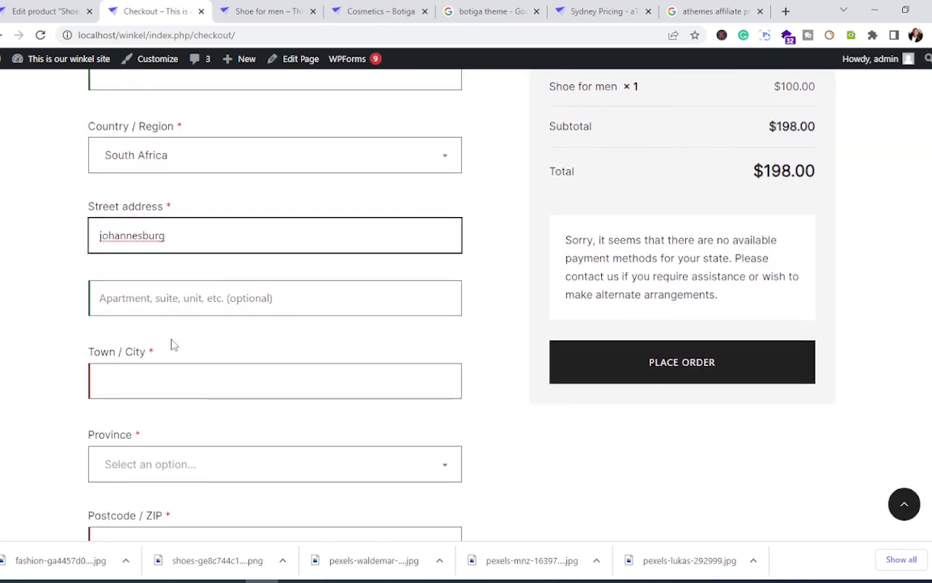
{"action": "left_click", "coordinate": [162, 285]}
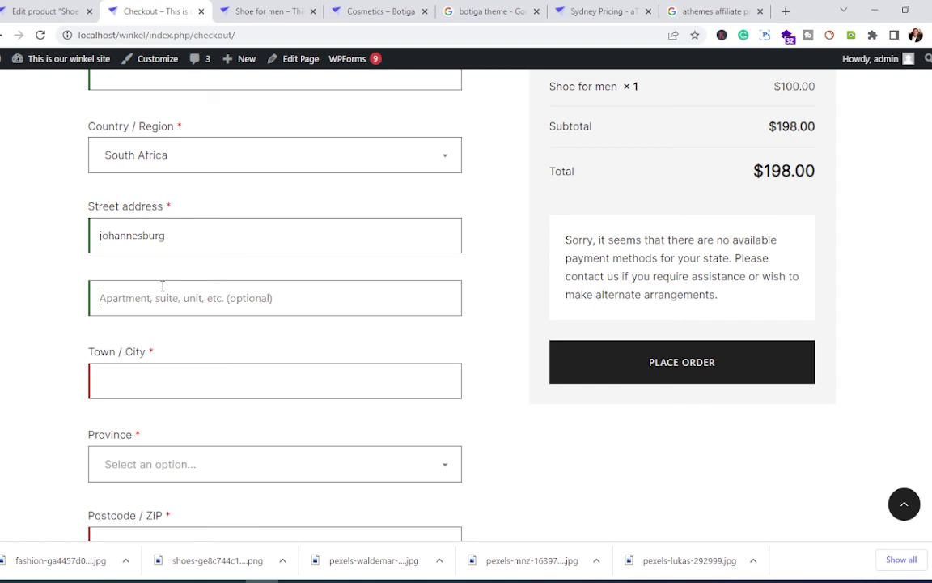
{"action": "type", "text": "123"}
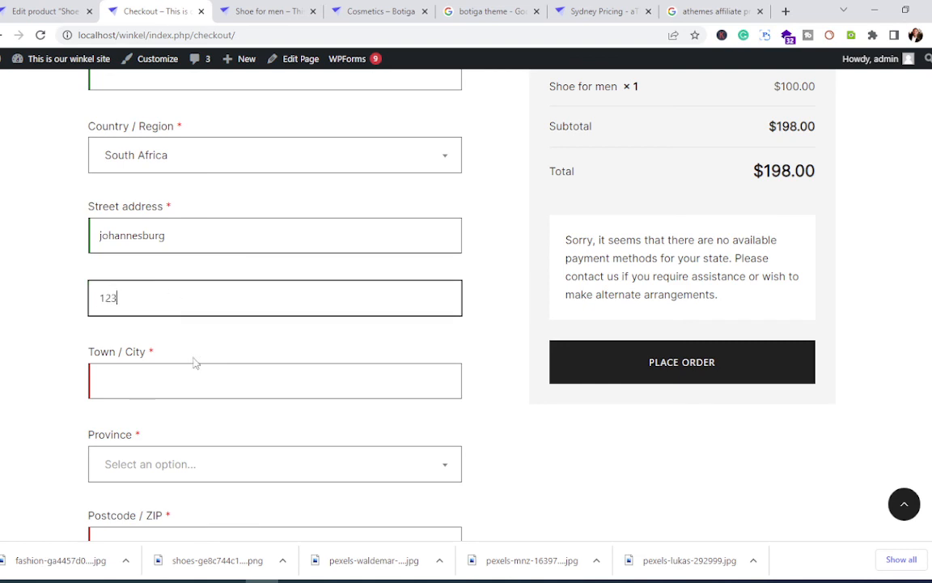
{"action": "left_click", "coordinate": [200, 380]}
{"action": "type", "text": "joha"}
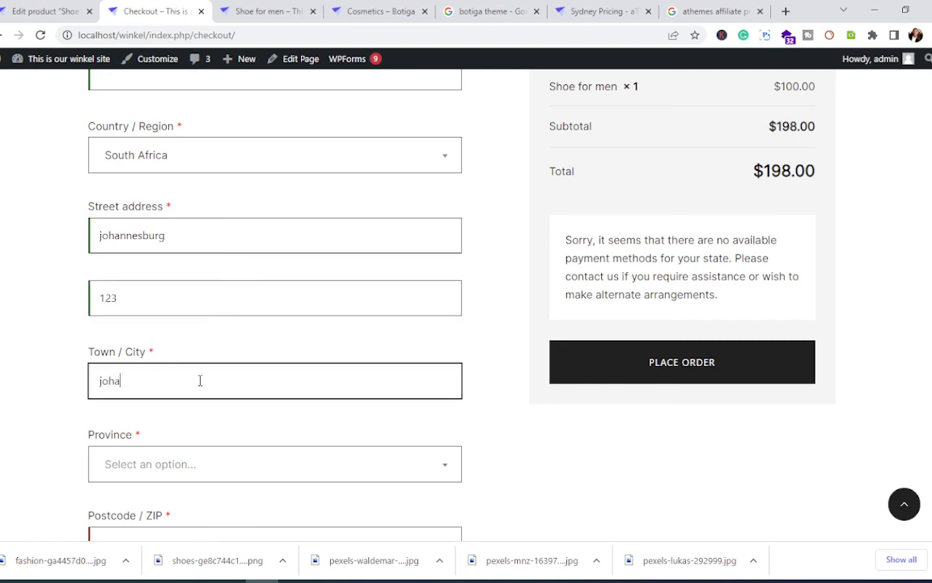
{"action": "type", "text": "nnesburg"}
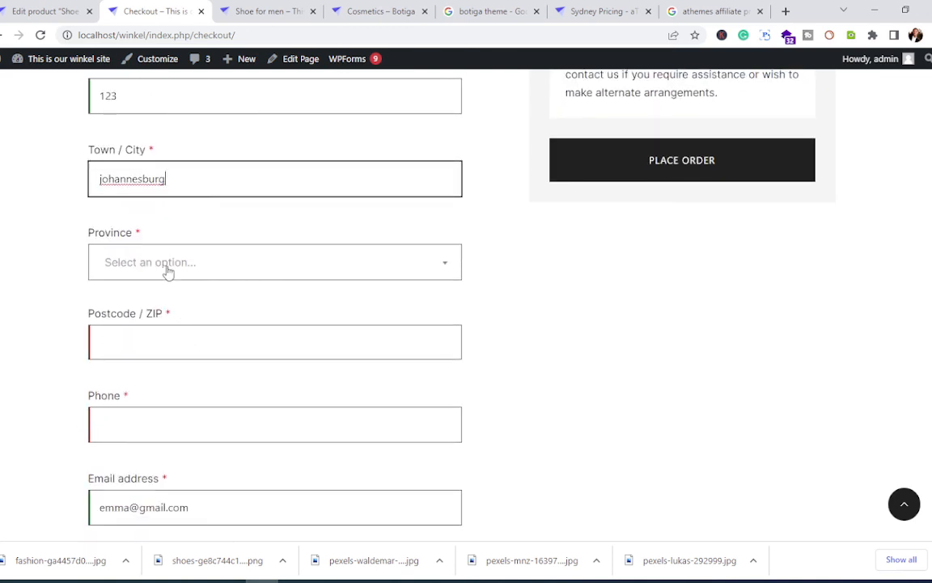
Step: Set the billing province to North West
{"action": "left_click", "coordinate": [191, 268]}
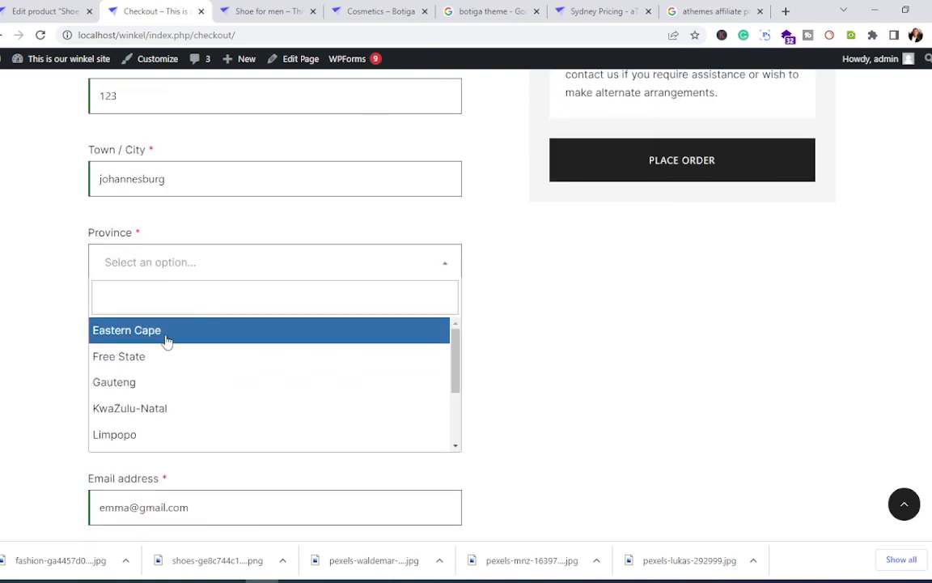
{"action": "scroll", "coordinate": [191, 399], "scroll_direction": "down", "scroll_amount": 2}
{"action": "left_click", "coordinate": [192, 420]}
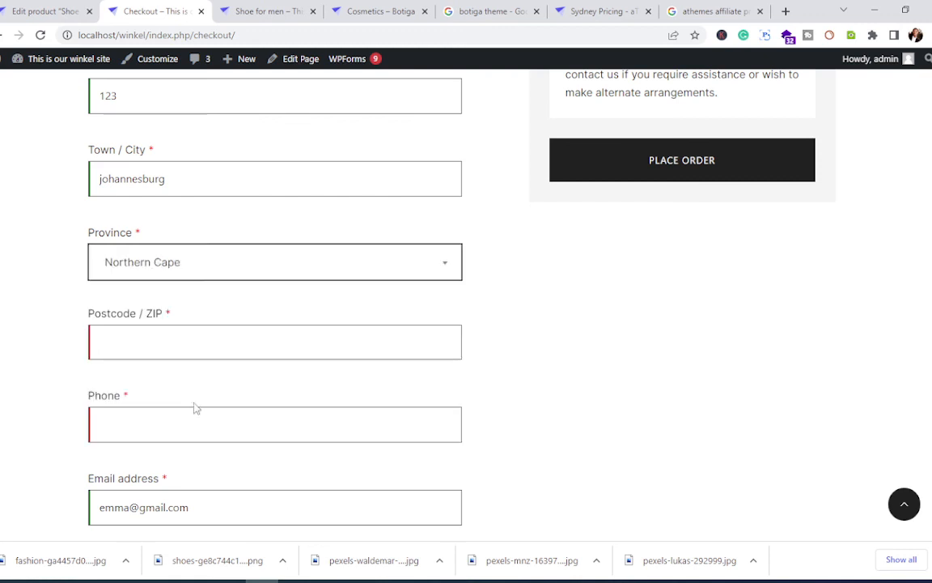
{"action": "left_click", "coordinate": [153, 253]}
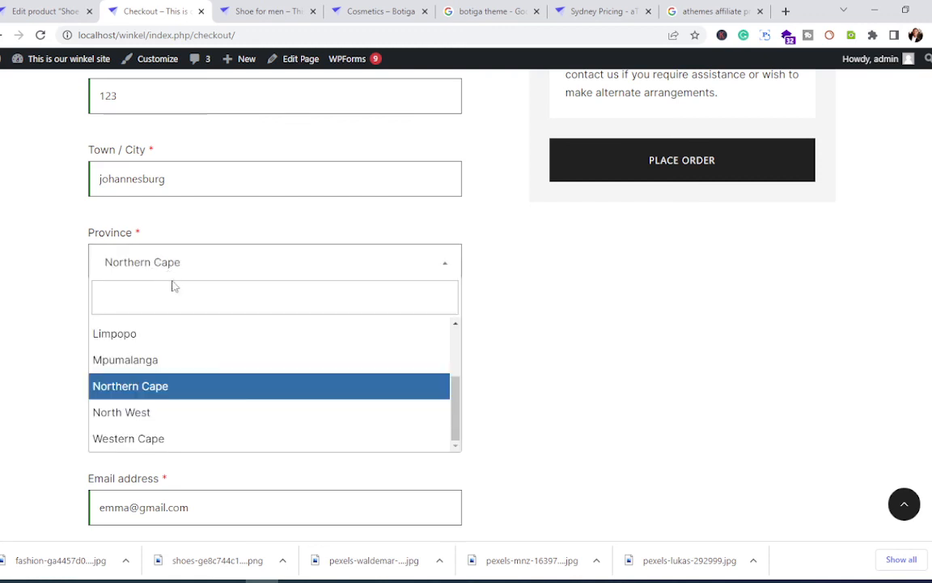
{"action": "left_click", "coordinate": [187, 412]}
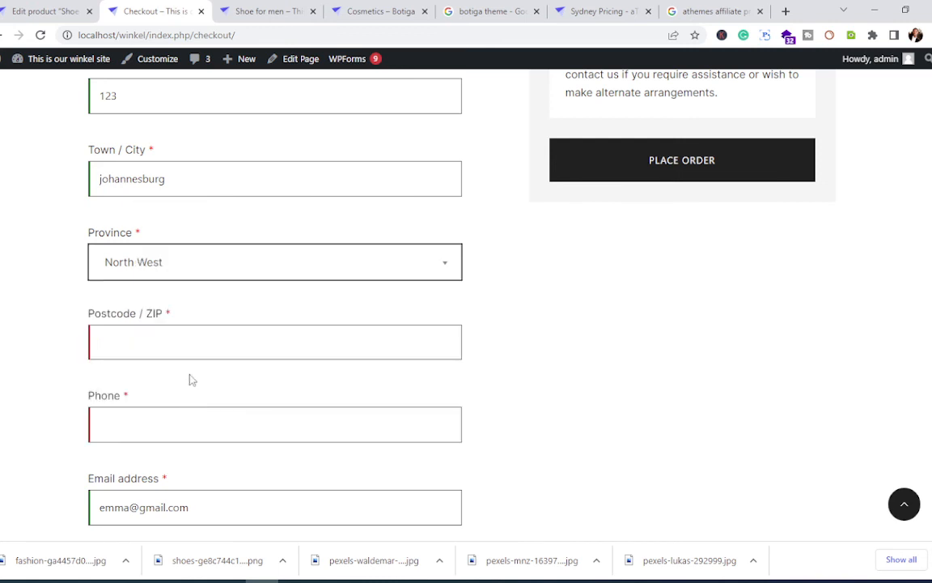
Step: Enter the postcode and a phone number, then place the order
{"action": "scroll", "coordinate": [125, 273], "scroll_direction": "down", "scroll_amount": 1}
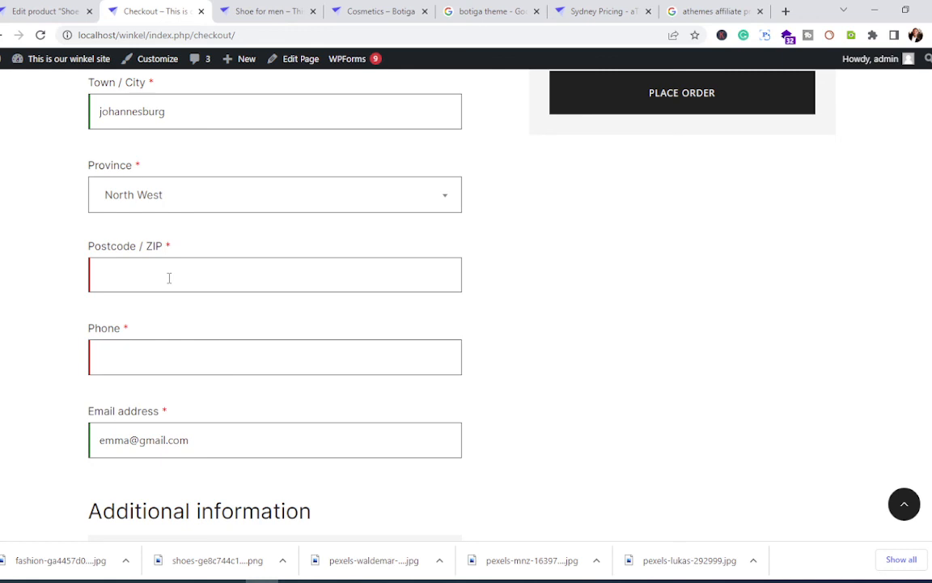
{"action": "type", "text": "23"}
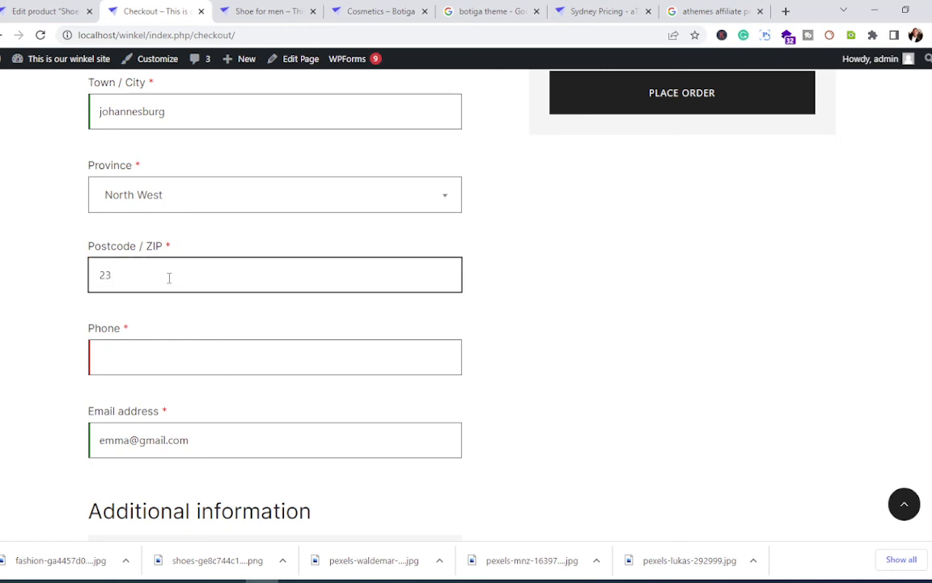
{"action": "type", "text": "45"}
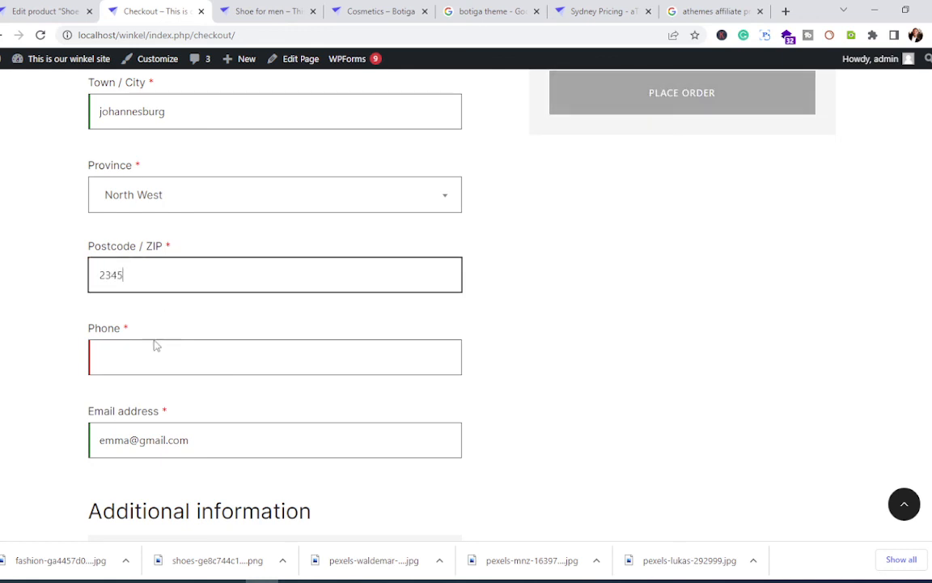
{"action": "left_click", "coordinate": [150, 345]}
{"action": "type", "text": "1234"}
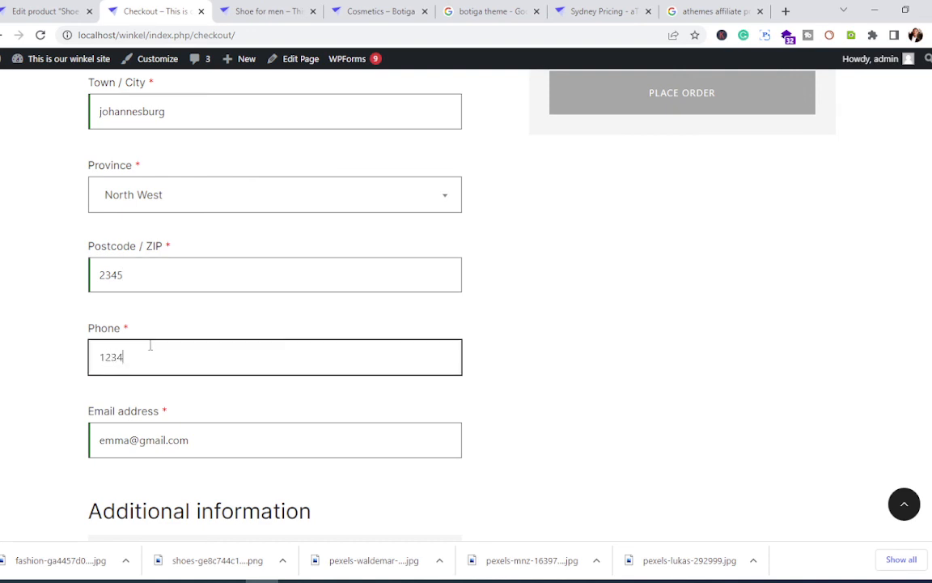
{"action": "type", "text": "567"}
{"action": "scroll", "coordinate": [149, 346], "scroll_direction": "down", "scroll_amount": 3}
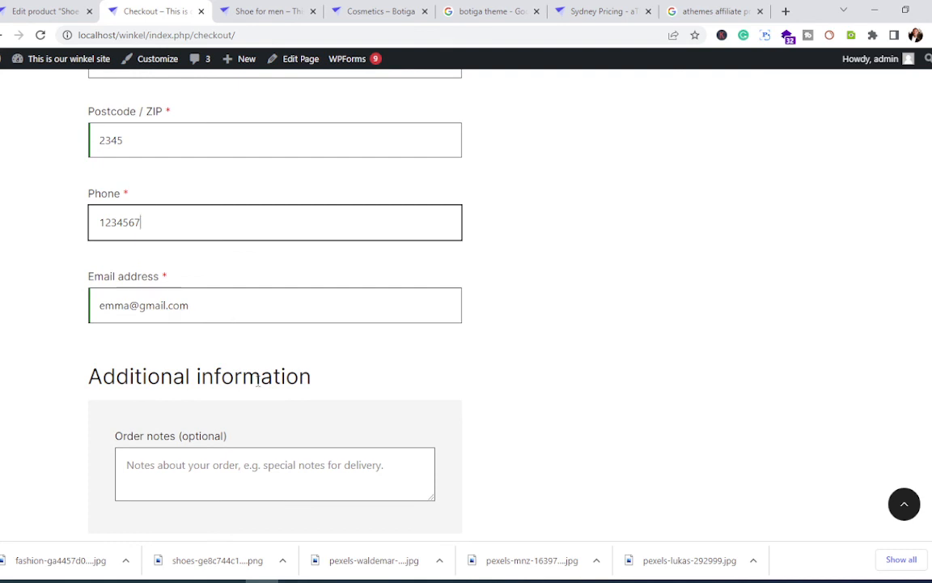
{"action": "scroll", "coordinate": [303, 441], "scroll_direction": "down", "scroll_amount": 5}
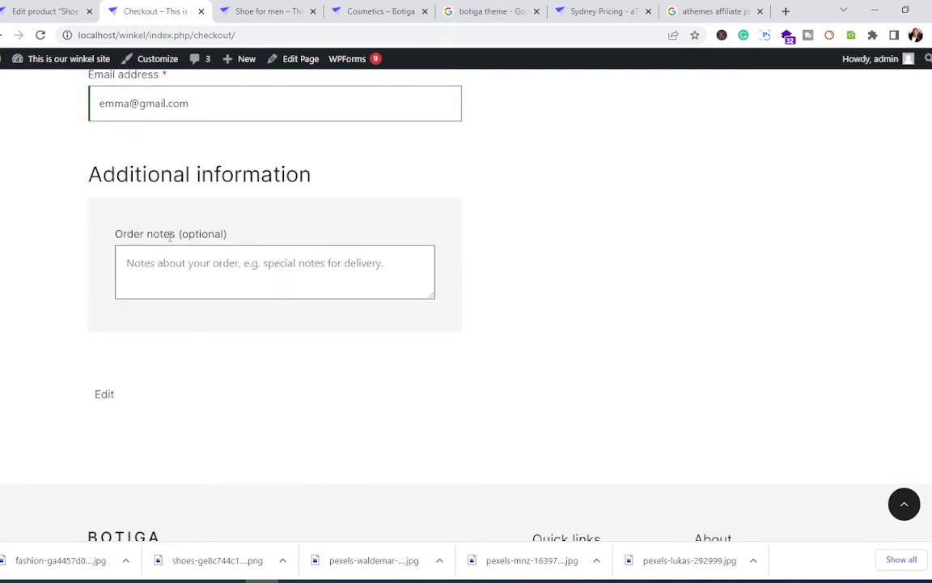
{"action": "scroll", "coordinate": [385, 352], "scroll_direction": "up", "scroll_amount": 15}
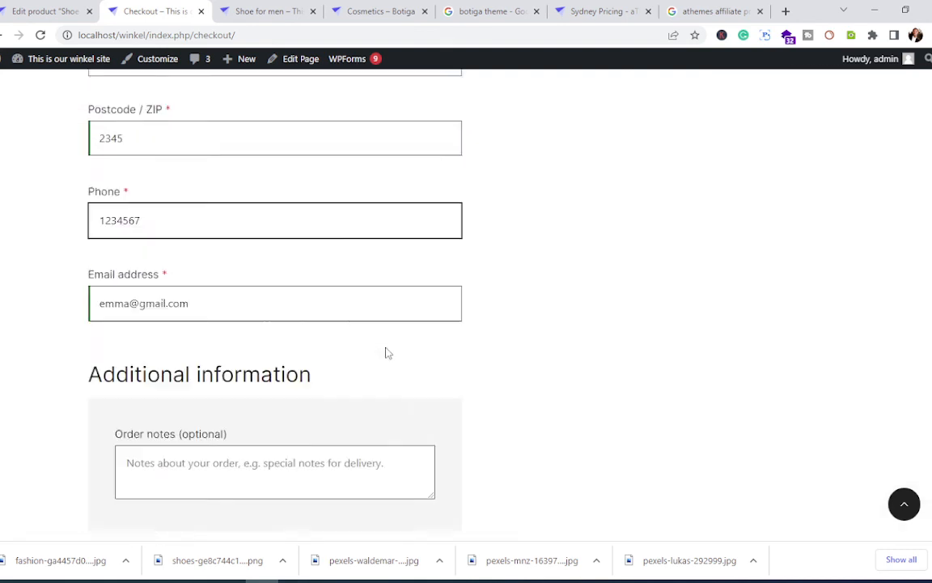
{"action": "scroll", "coordinate": [390, 356], "scroll_direction": "down", "scroll_amount": 4}
{"action": "left_click", "coordinate": [655, 381]}
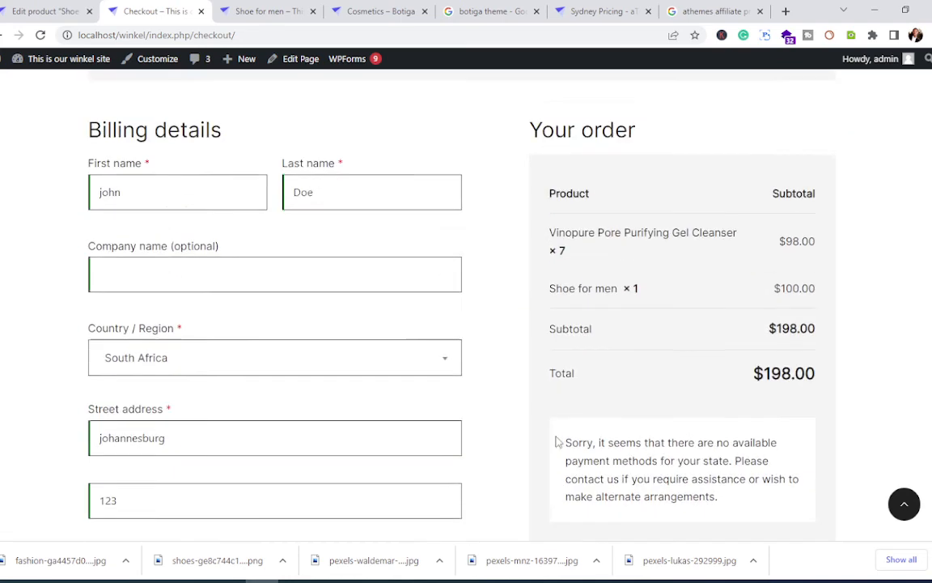
Step: Review the 'Invalid payment method' notice on checkout, then return to the cart
{"action": "scroll", "coordinate": [247, 227], "scroll_direction": "up", "scroll_amount": 2}
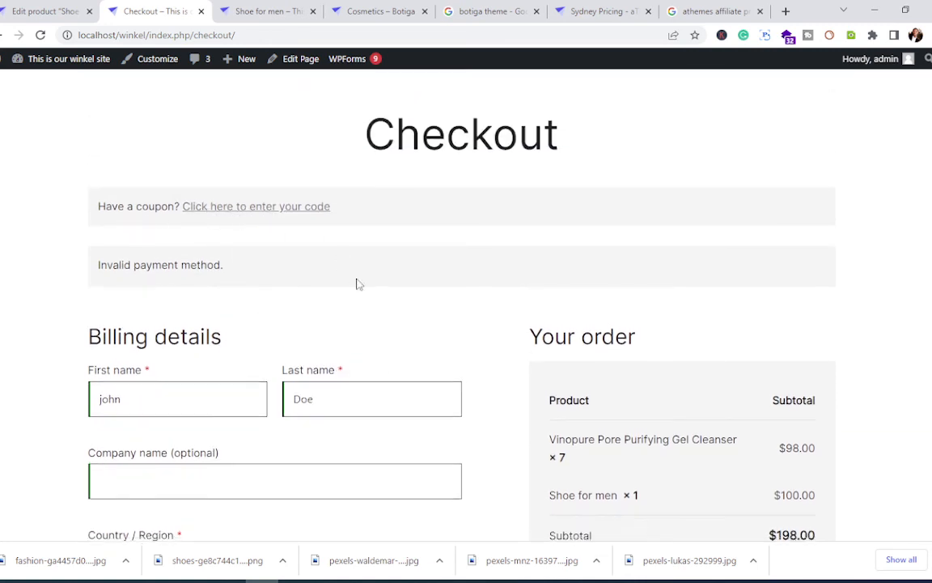
{"action": "scroll", "coordinate": [357, 283], "scroll_direction": "down", "scroll_amount": 9}
{"action": "scroll", "coordinate": [360, 283], "scroll_direction": "down", "scroll_amount": 8}
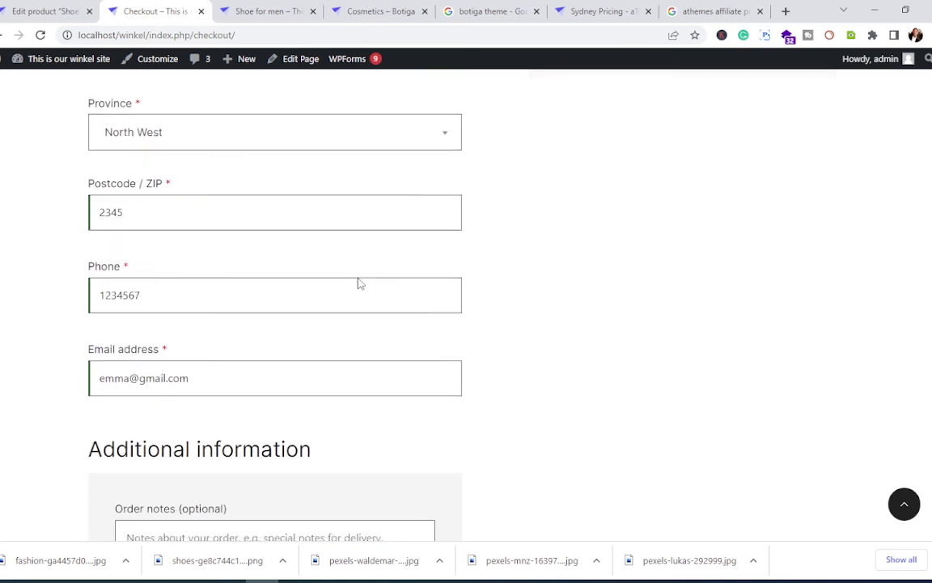
{"action": "scroll", "coordinate": [360, 285], "scroll_direction": "up", "scroll_amount": 16}
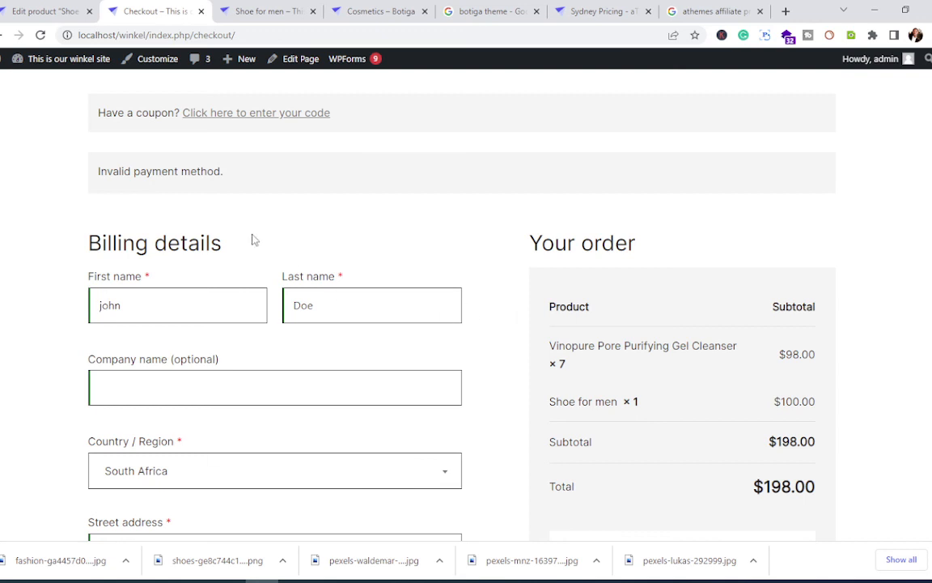
{"action": "scroll", "coordinate": [491, 287], "scroll_direction": "down", "scroll_amount": 8}
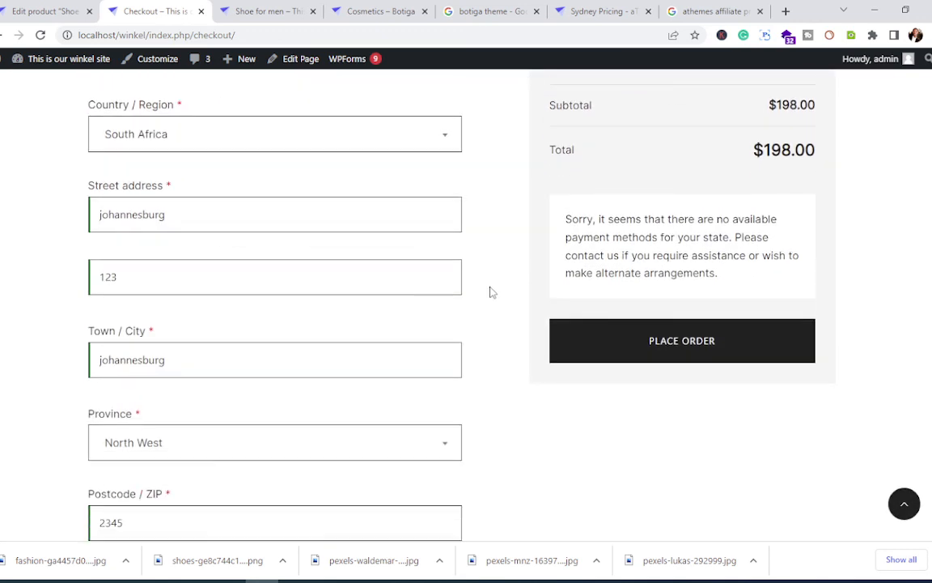
{"action": "scroll", "coordinate": [491, 292], "scroll_direction": "down", "scroll_amount": 6}
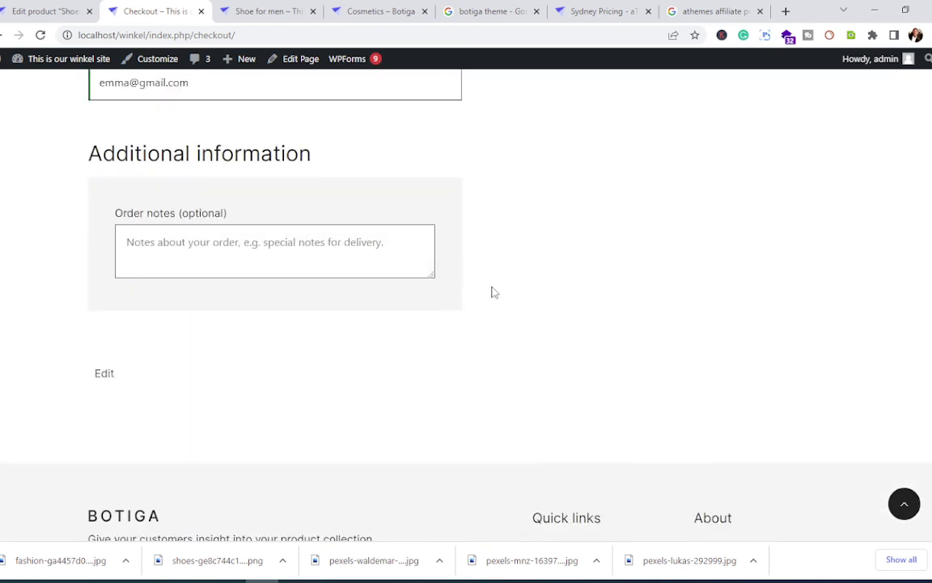
{"action": "scroll", "coordinate": [493, 291], "scroll_direction": "up", "scroll_amount": 12}
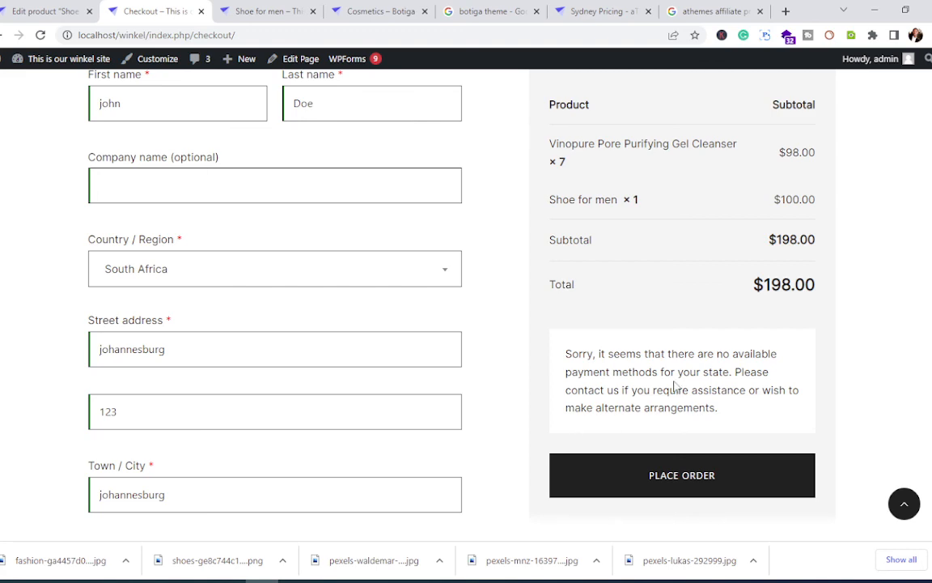
{"action": "scroll", "coordinate": [670, 385], "scroll_direction": "up", "scroll_amount": 3}
{"action": "scroll", "coordinate": [670, 385], "scroll_direction": "down", "scroll_amount": 4}
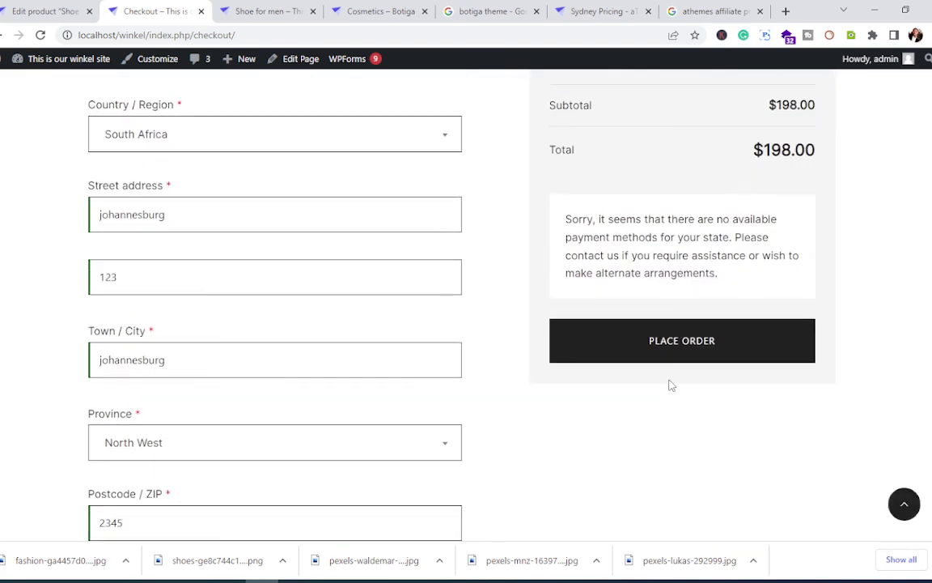
{"action": "scroll", "coordinate": [646, 422], "scroll_direction": "up", "scroll_amount": 7}
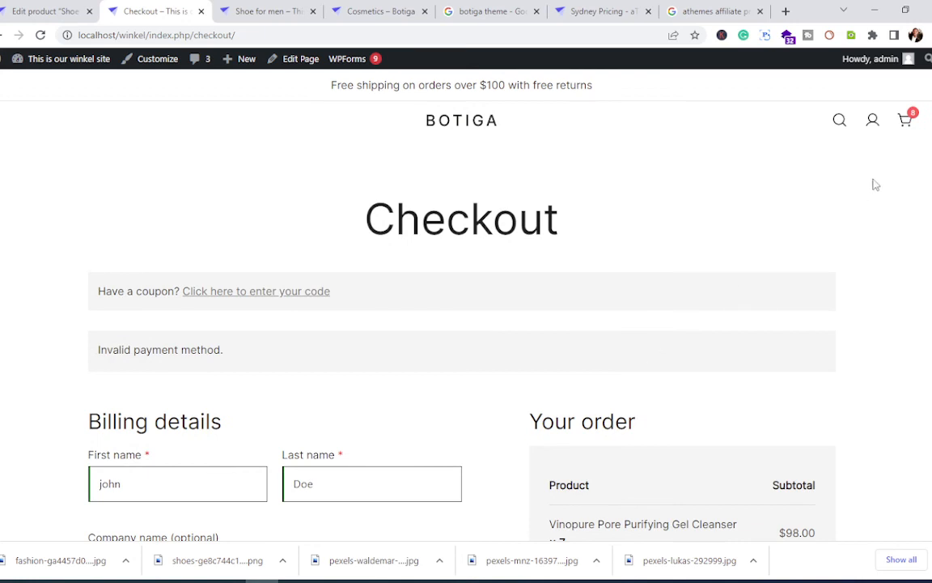
{"action": "left_click", "coordinate": [906, 120]}
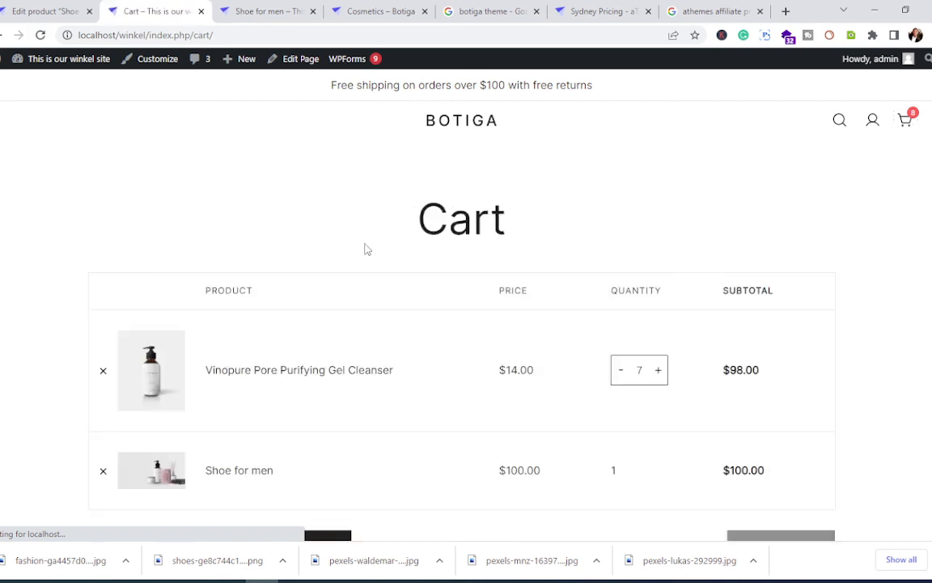
Step: Check the cart's 7 gel cleansers and Shoe for men, then return to the Shoe for men Edit product page
{"action": "scroll", "coordinate": [381, 263], "scroll_direction": "down", "scroll_amount": 4}
{"action": "scroll", "coordinate": [400, 277], "scroll_direction": "up", "scroll_amount": 4}
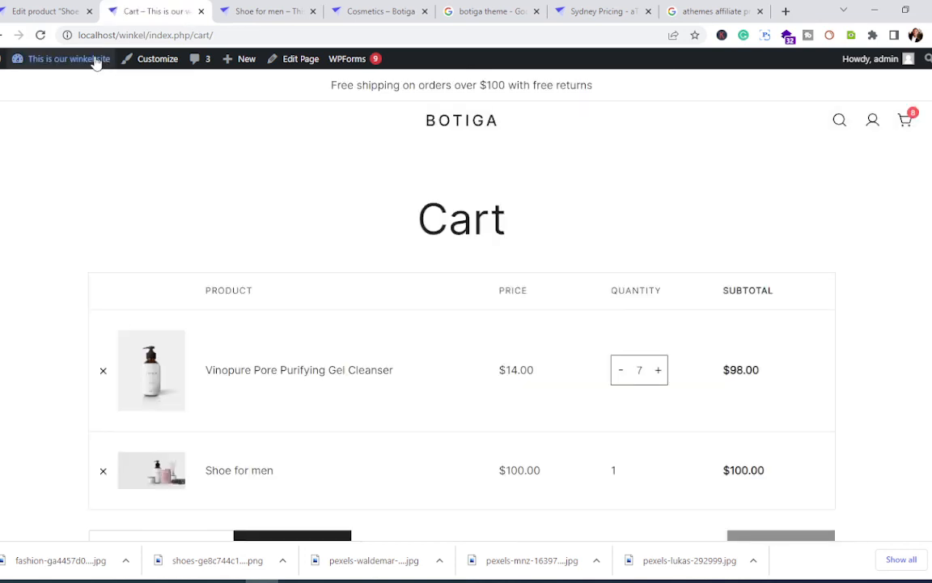
{"action": "key", "text": "ctrl+shift+Tab"}
{"action": "scroll", "coordinate": [363, 325], "scroll_direction": "up", "scroll_amount": 2}
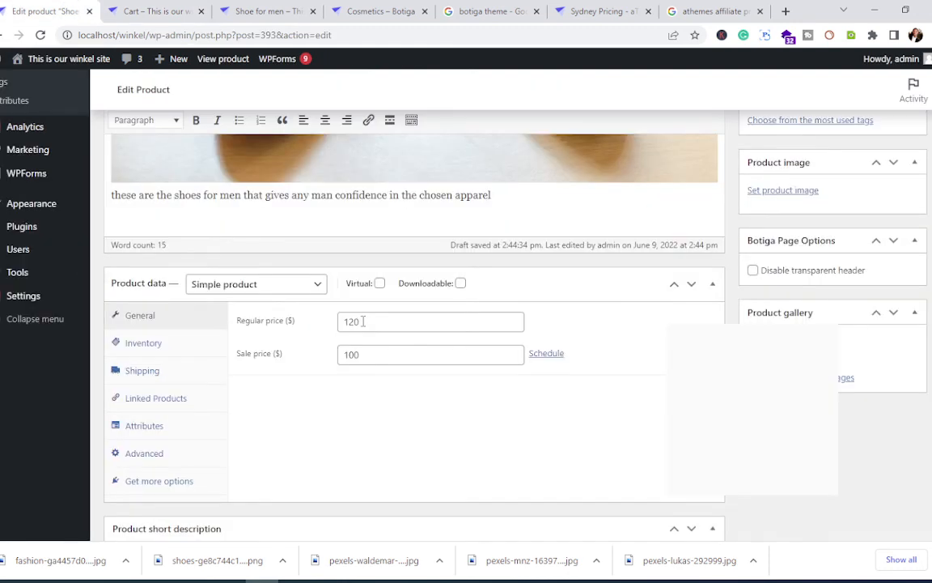
{"action": "scroll", "coordinate": [363, 321], "scroll_direction": "up", "scroll_amount": 5}
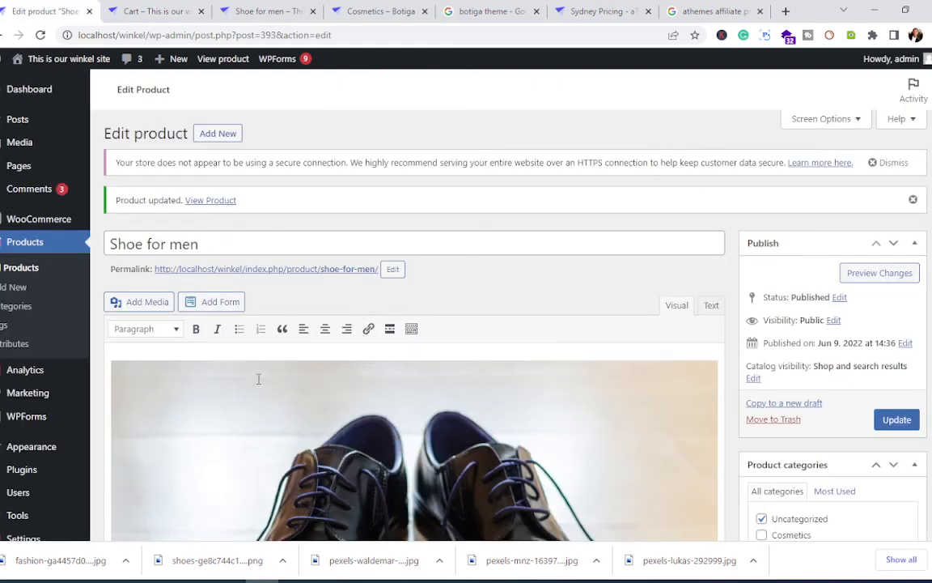